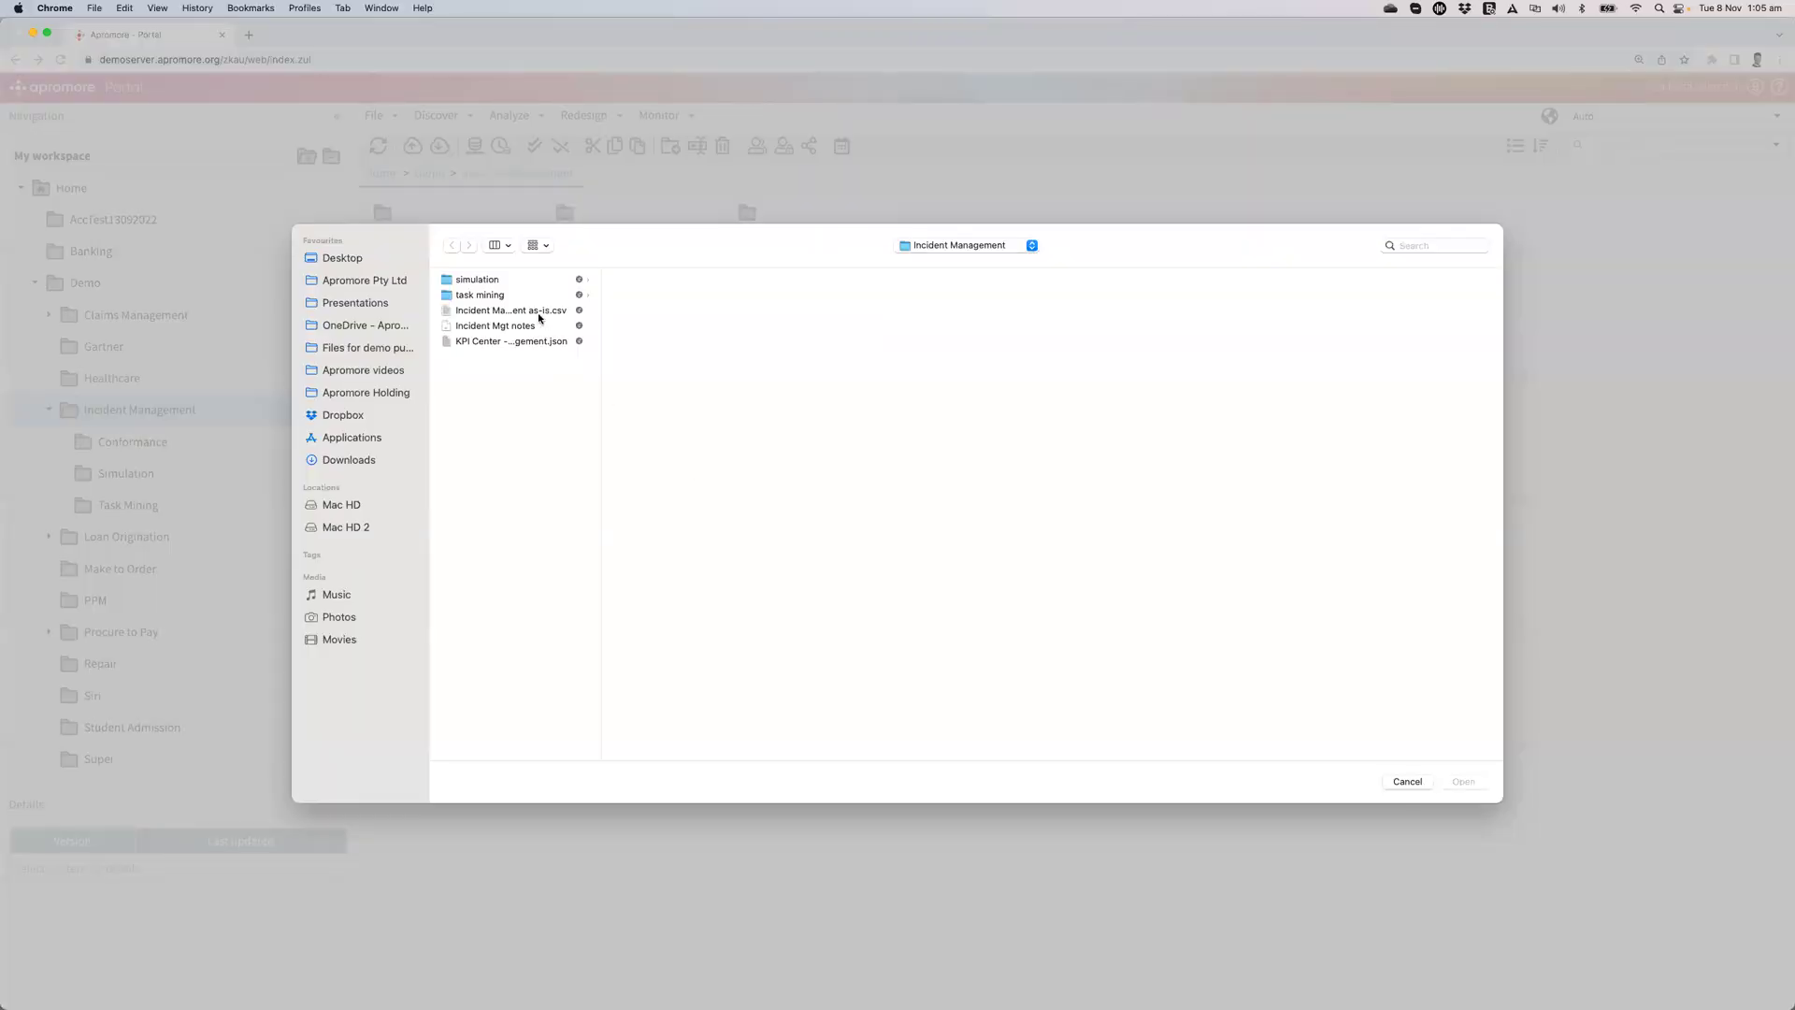
Upload Incident Management as-is.csv without a schema mapping and make Incident No the Case ID
click(539, 313)
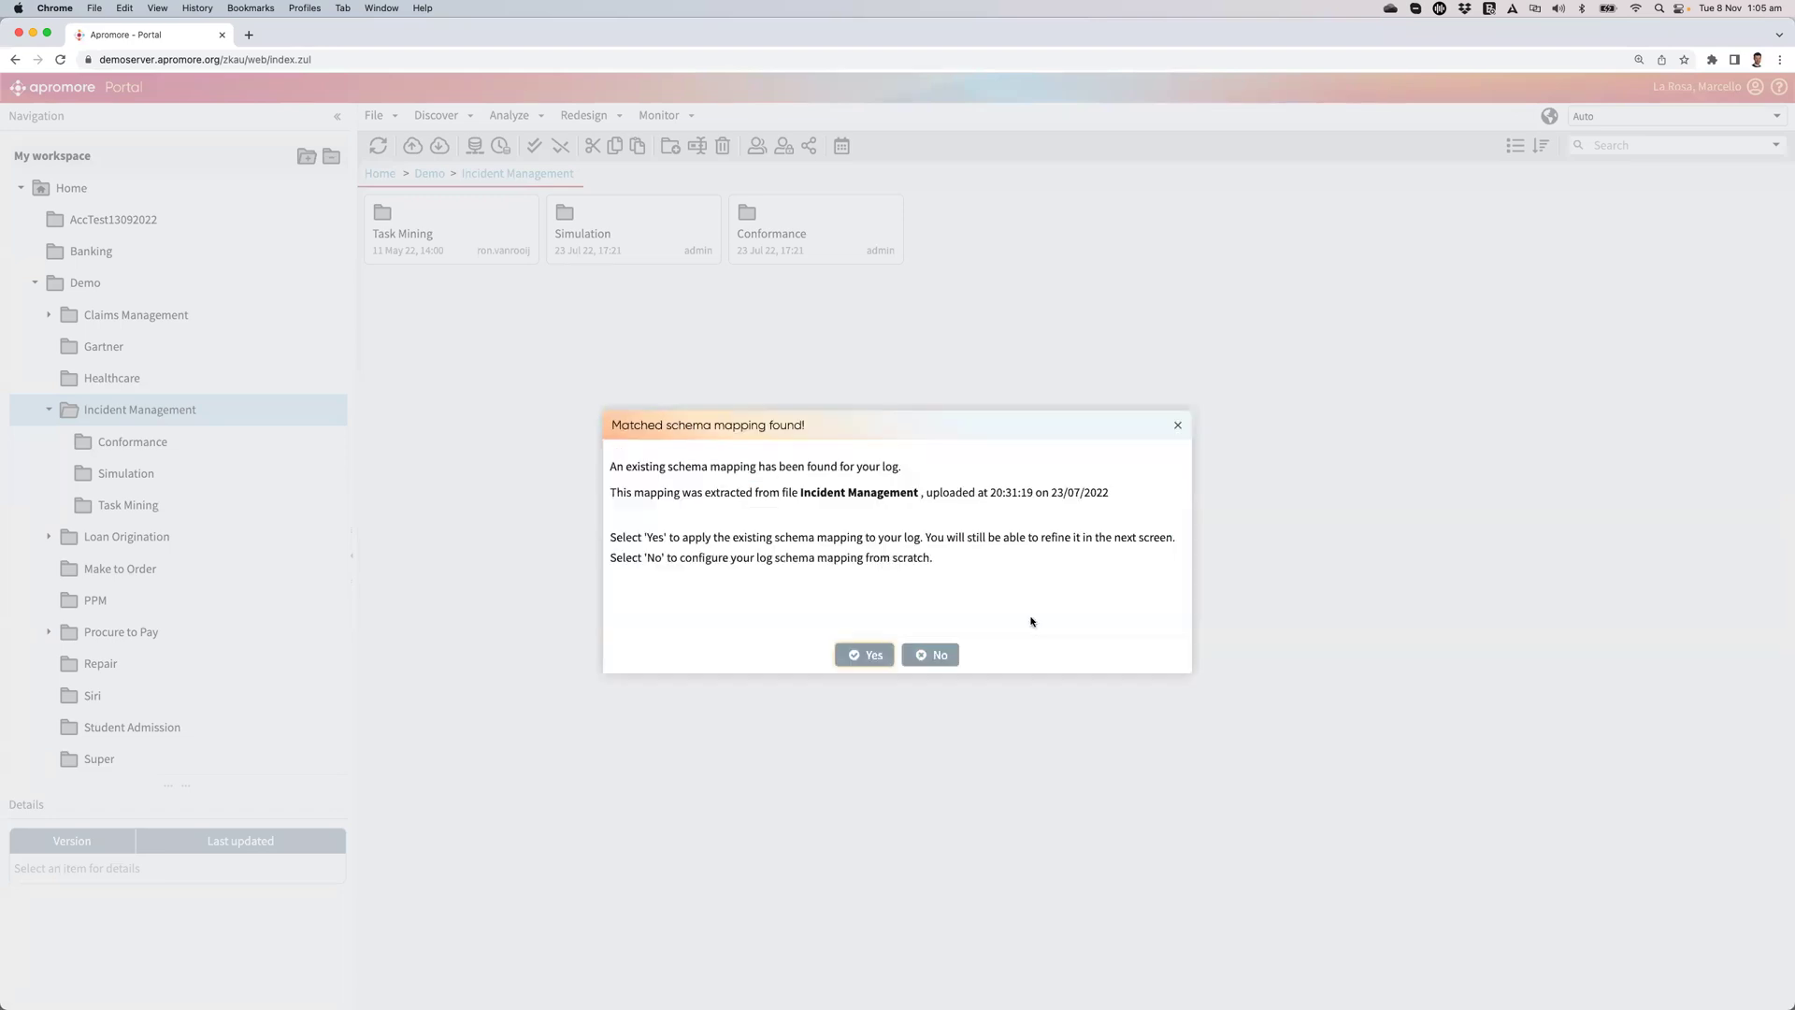
click(942, 655)
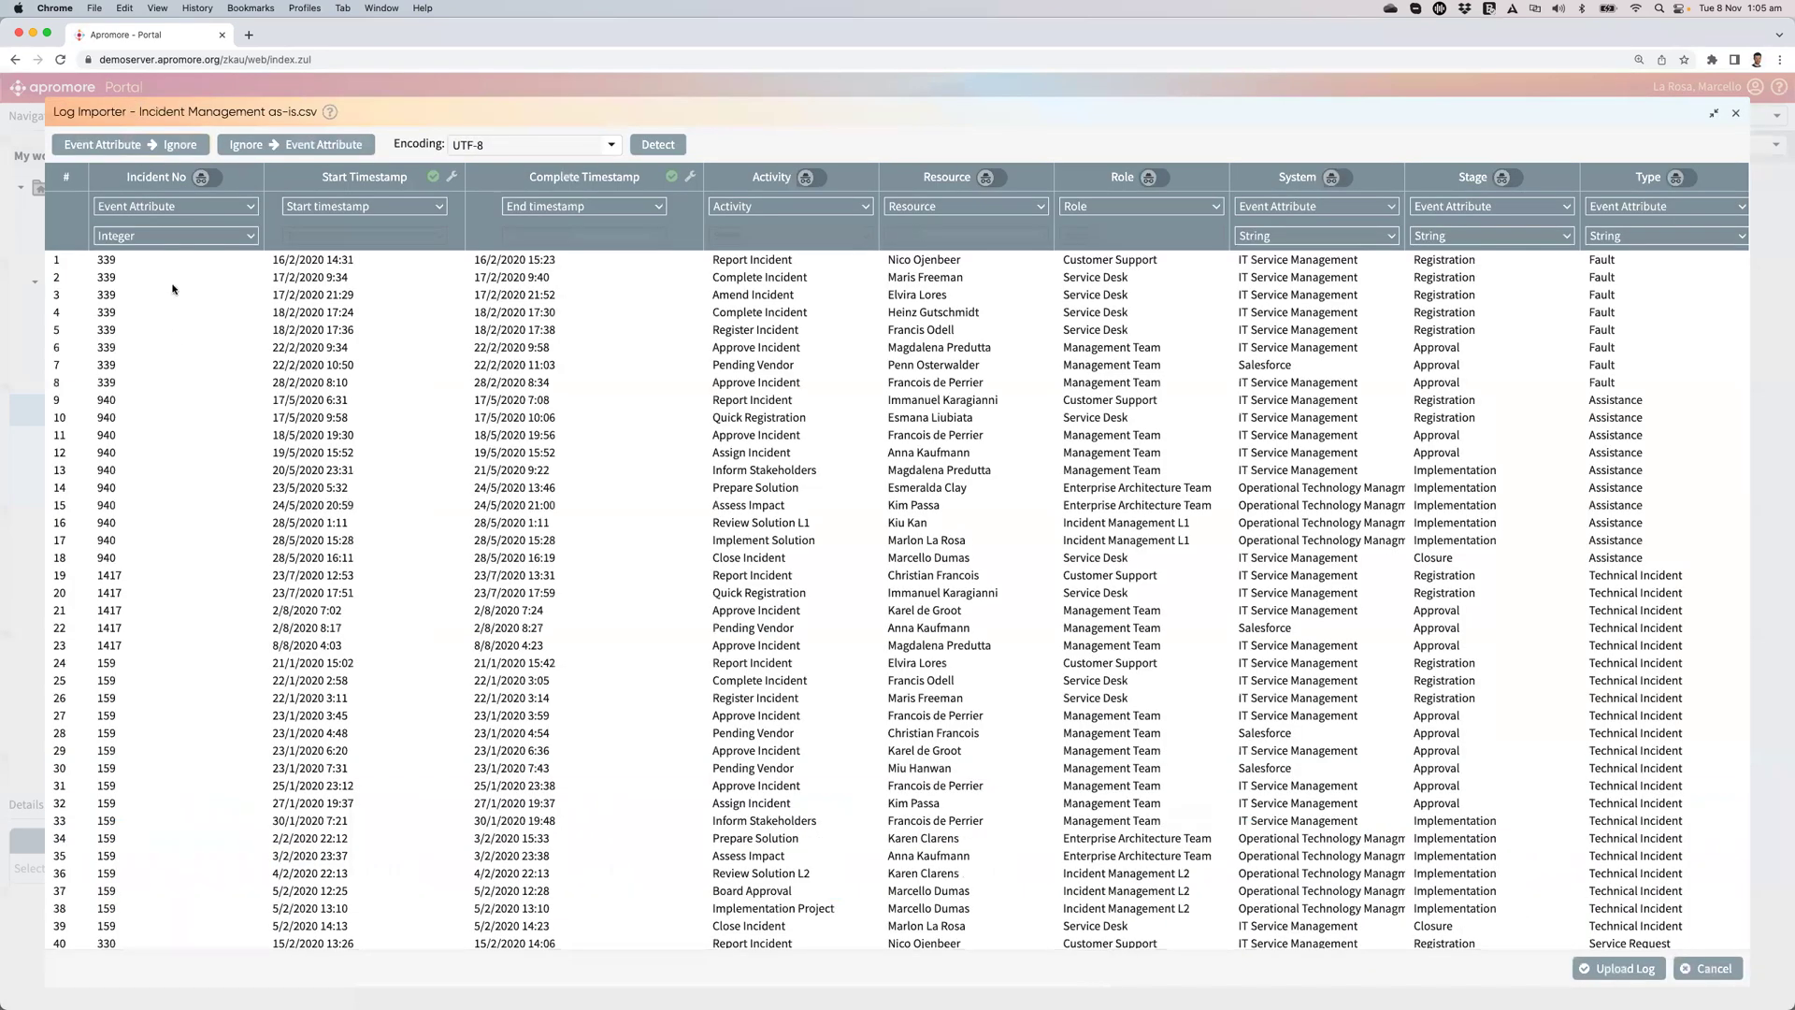
scroll(173, 288, up, 5)
scroll(295, 438, down, 3)
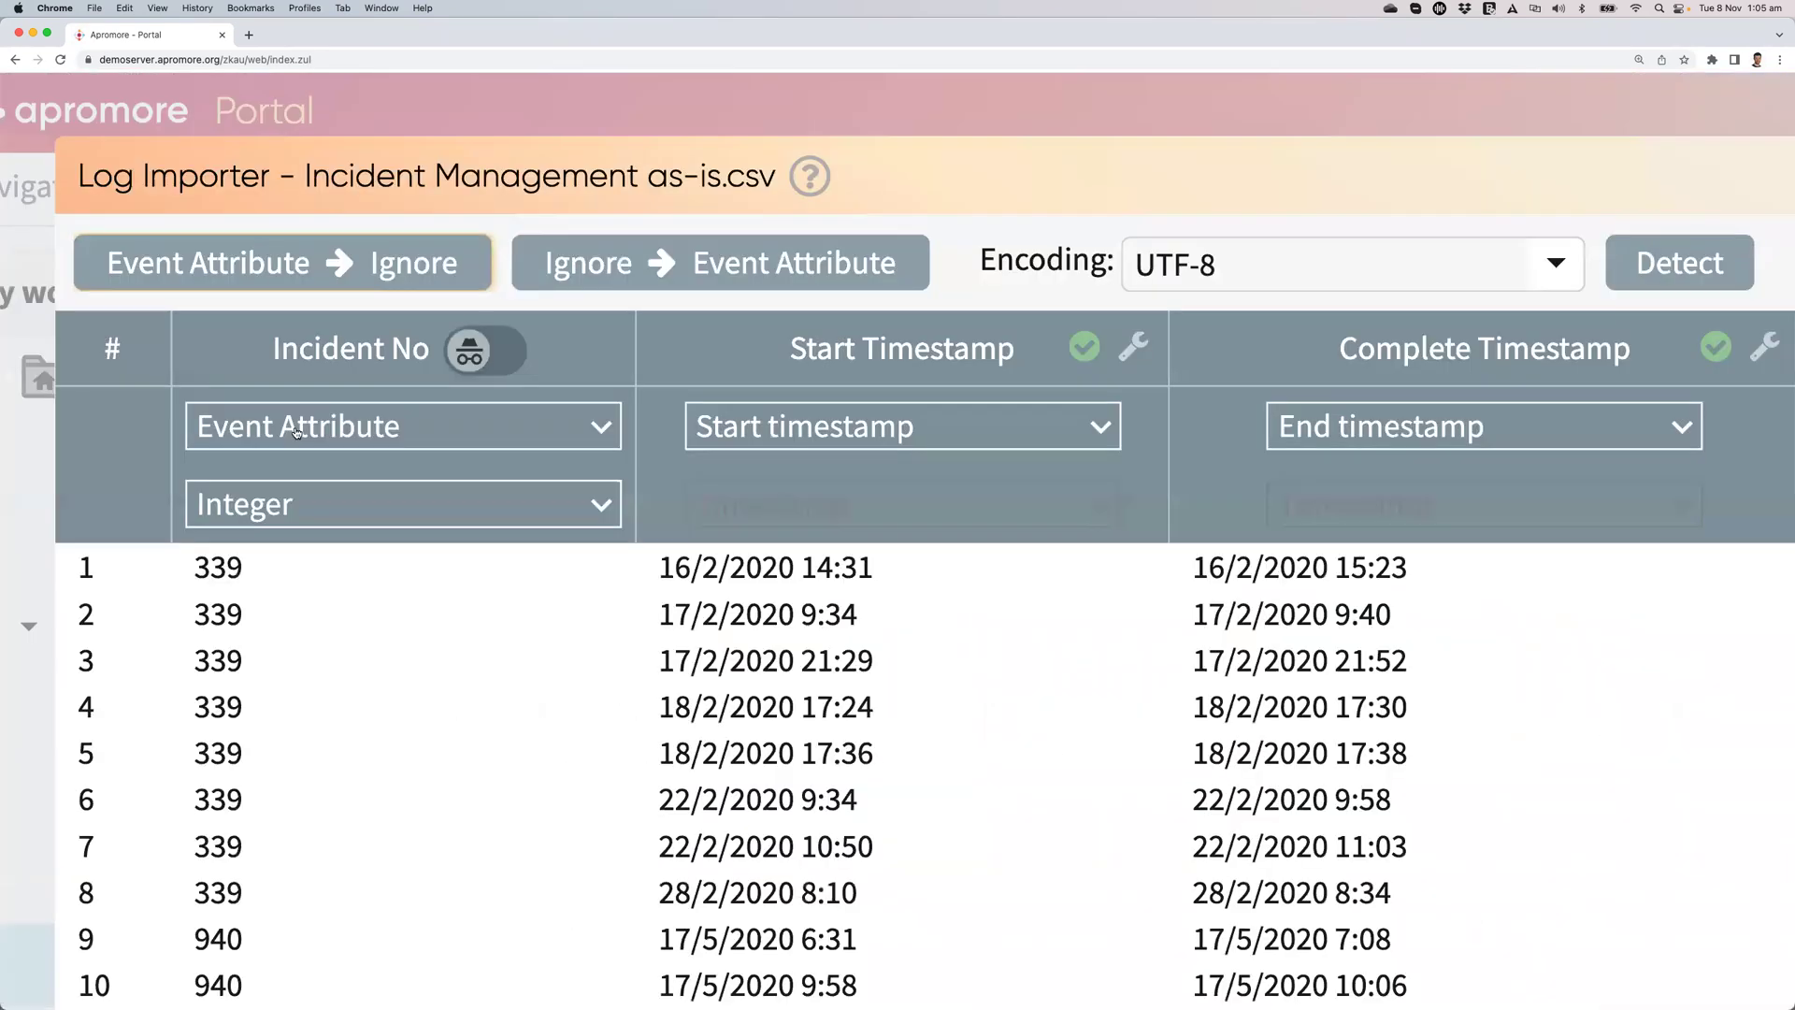
click(287, 427)
key(Return)
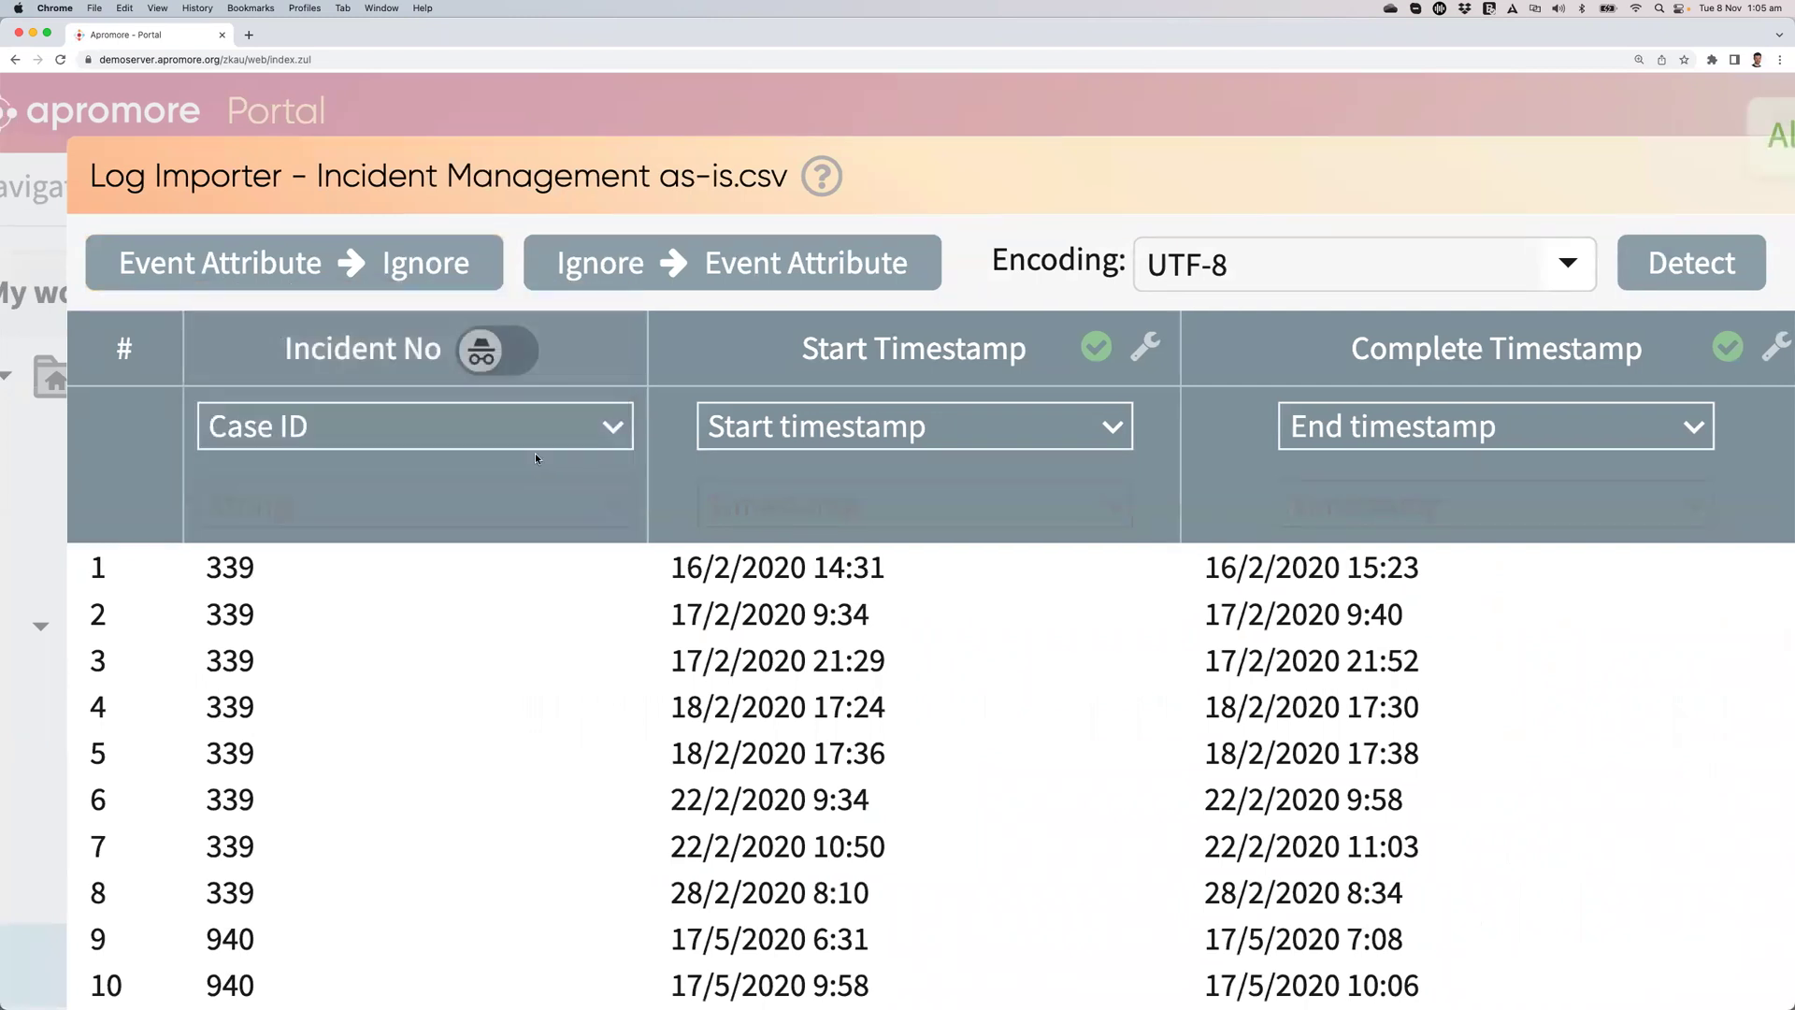
Set the System and Stage columns as perspective event attributes
scroll(535, 452, right, 5)
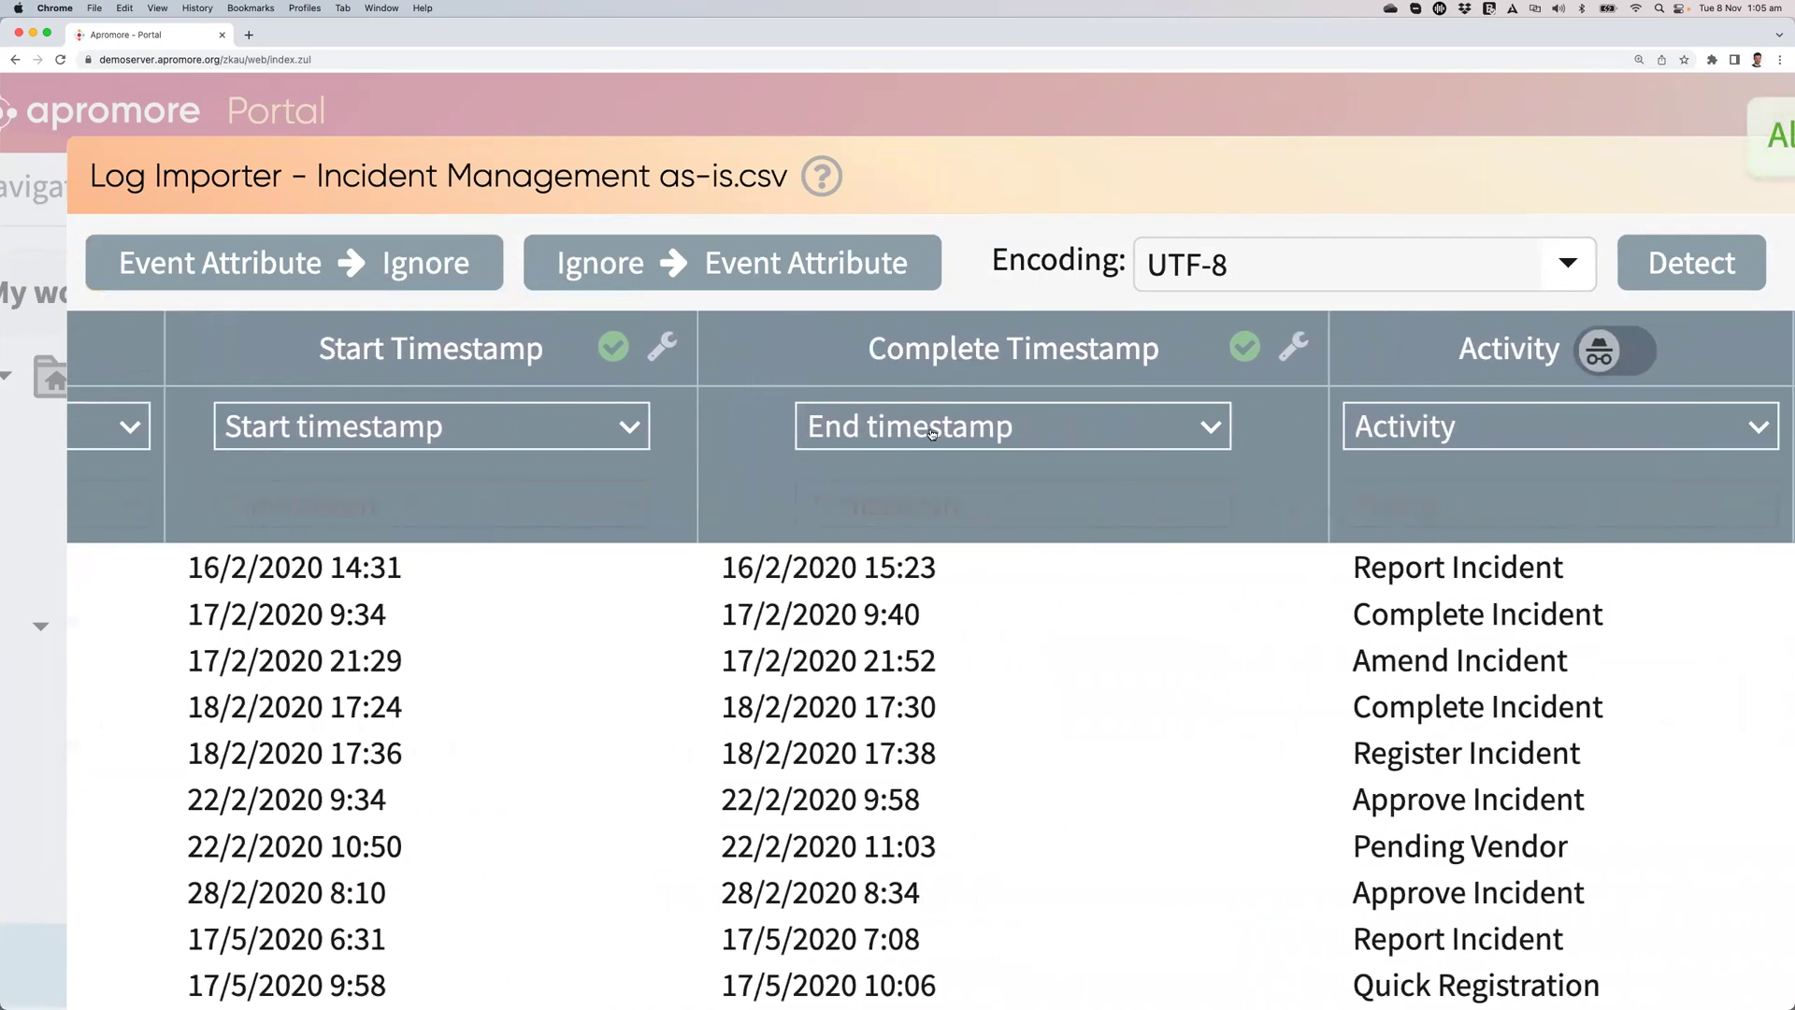
scroll(1175, 460, right, 5)
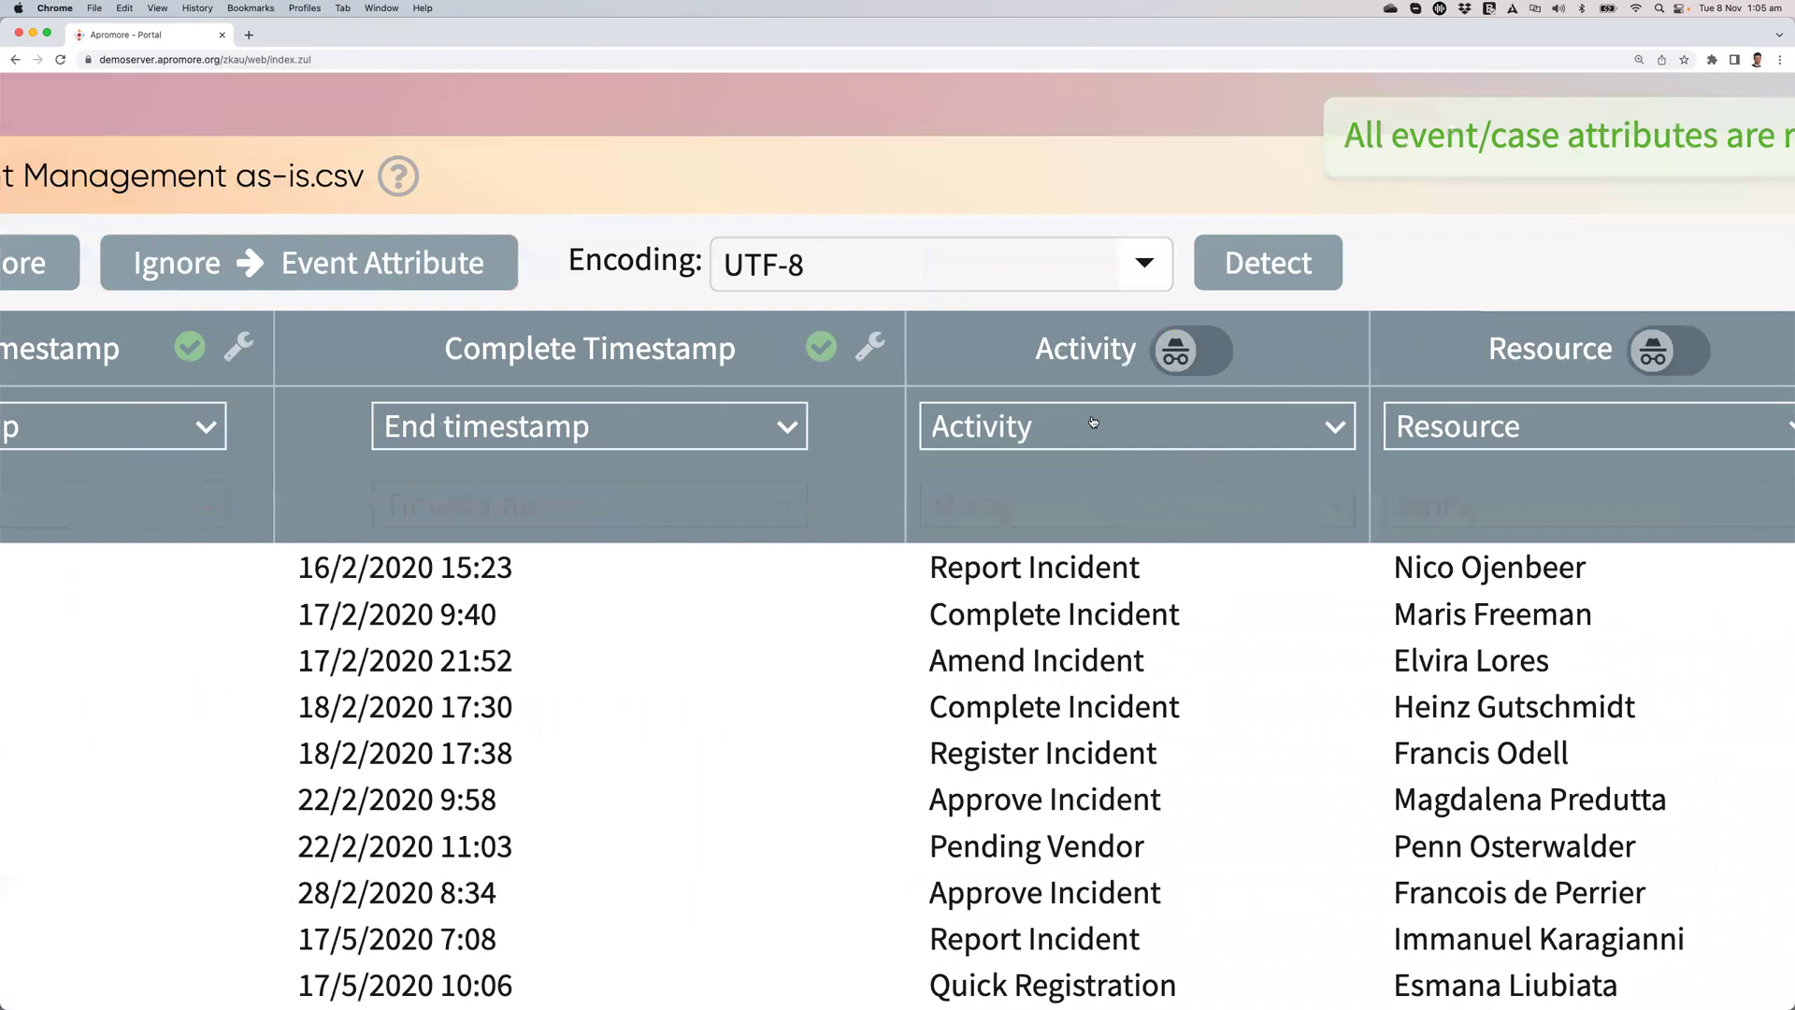
scroll(1092, 421, right, 4)
scroll(1093, 421, right, 5)
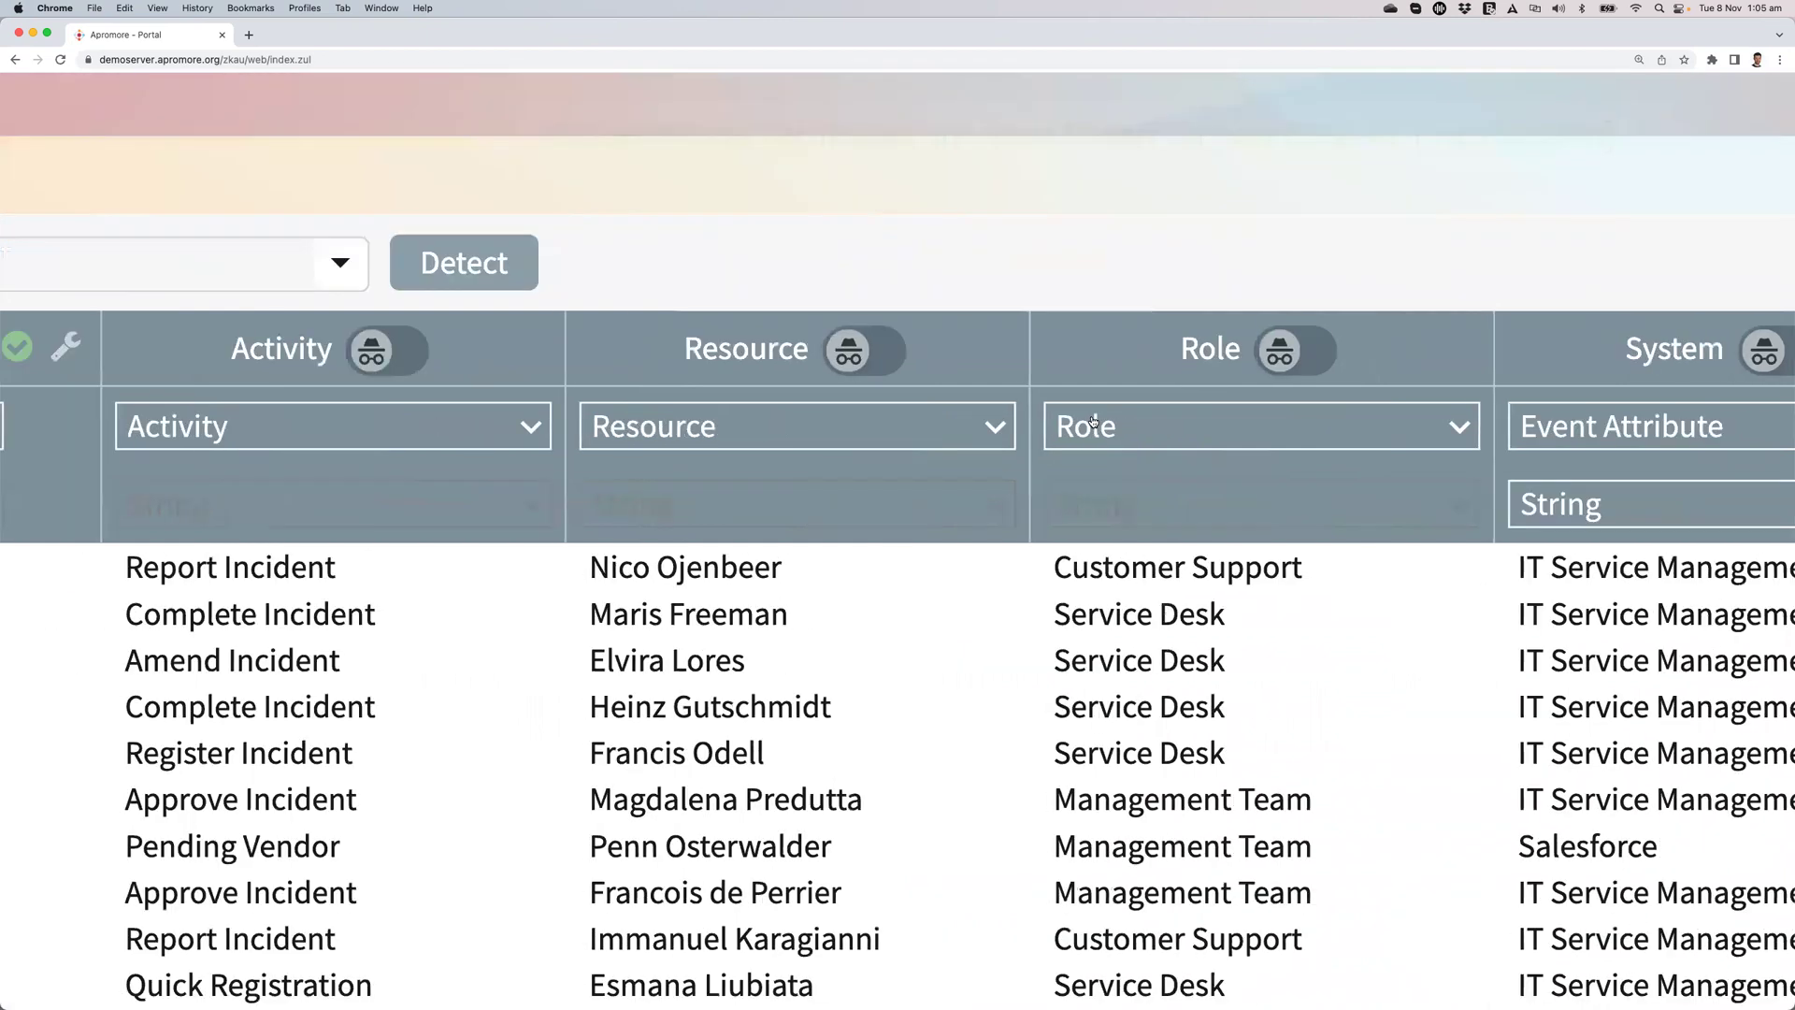
scroll(1093, 422, right, 10)
scroll(822, 422, right, 1)
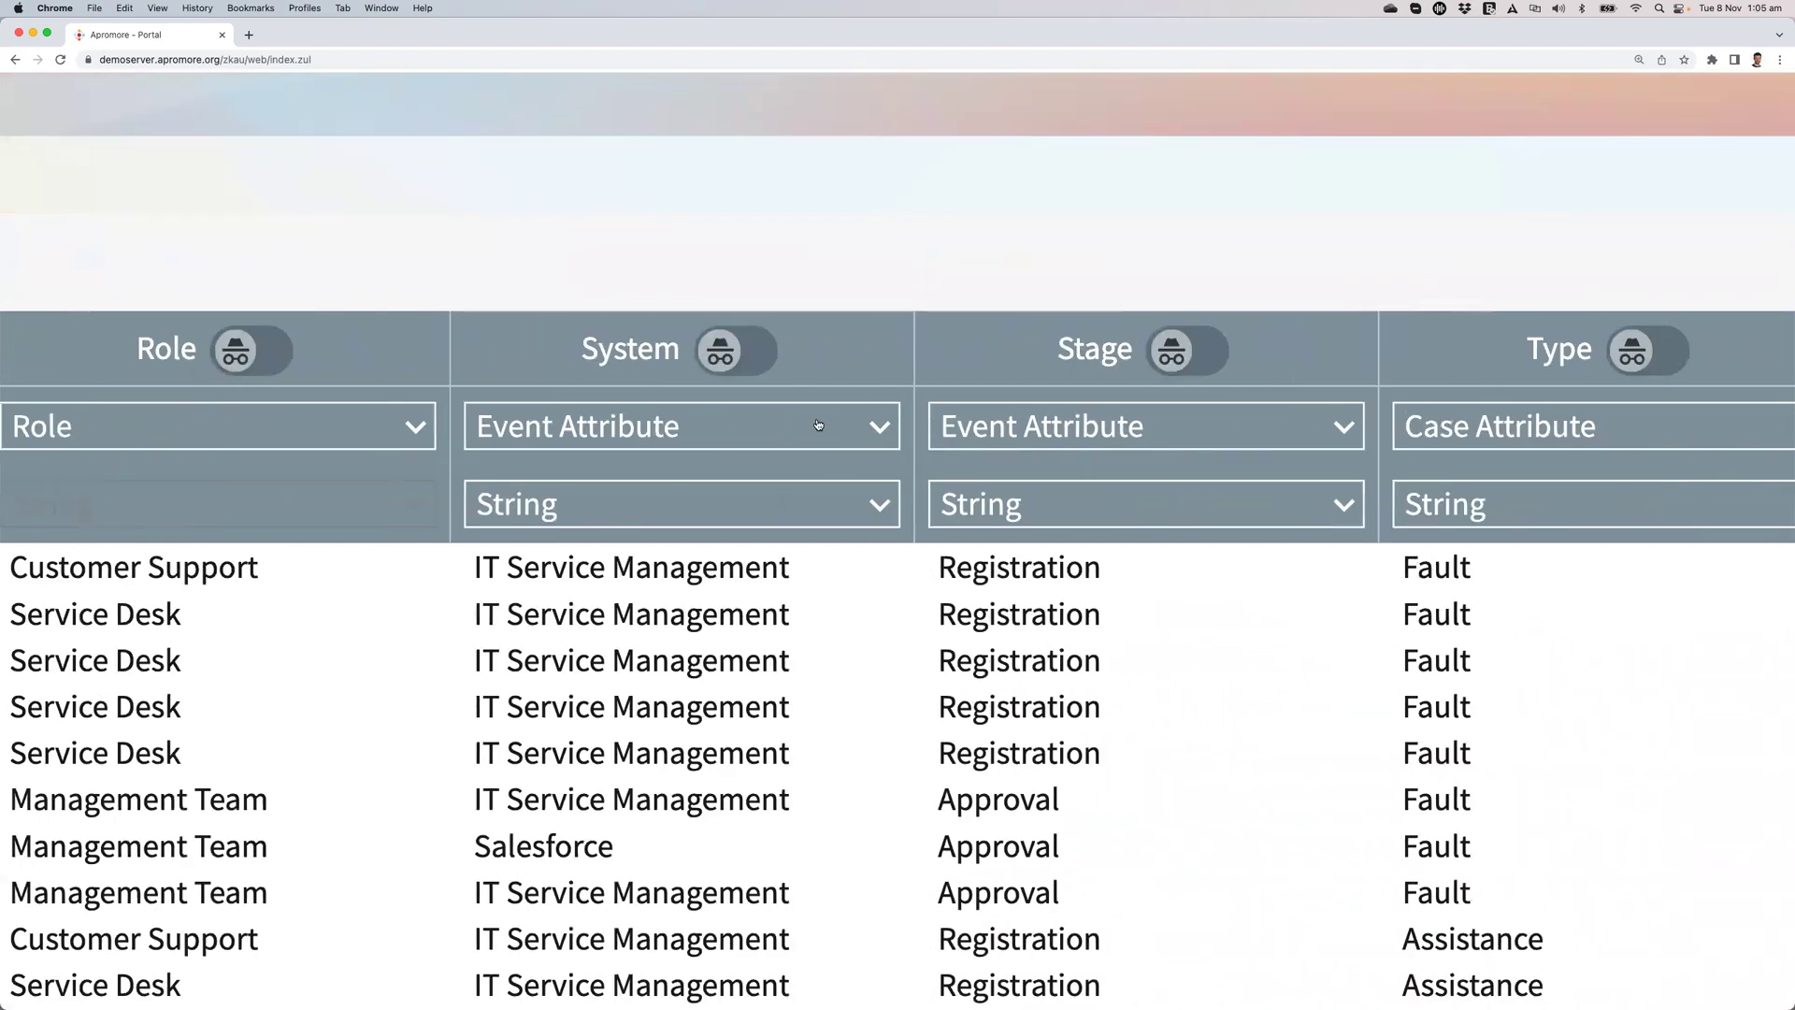
click(818, 426)
click(790, 448)
click(1043, 432)
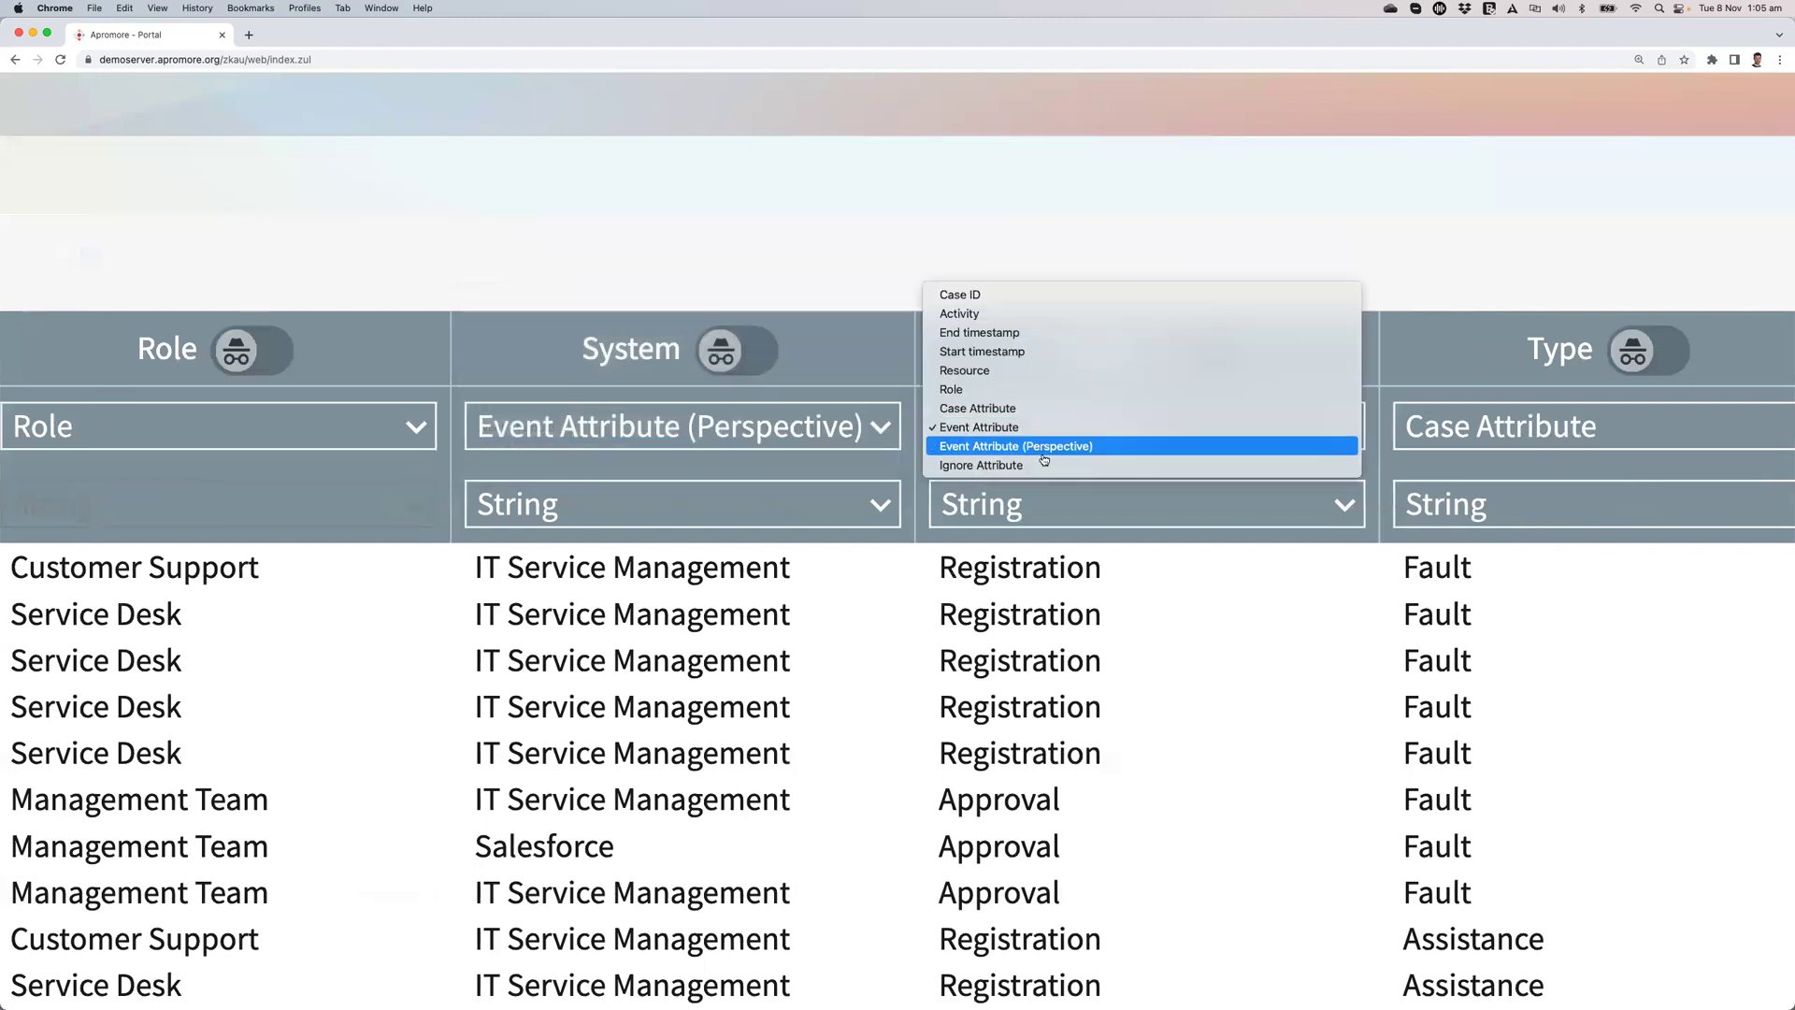
click(1040, 447)
Import the log as Incident Management as-is and dismiss the success message
scroll(930, 492, right, 4)
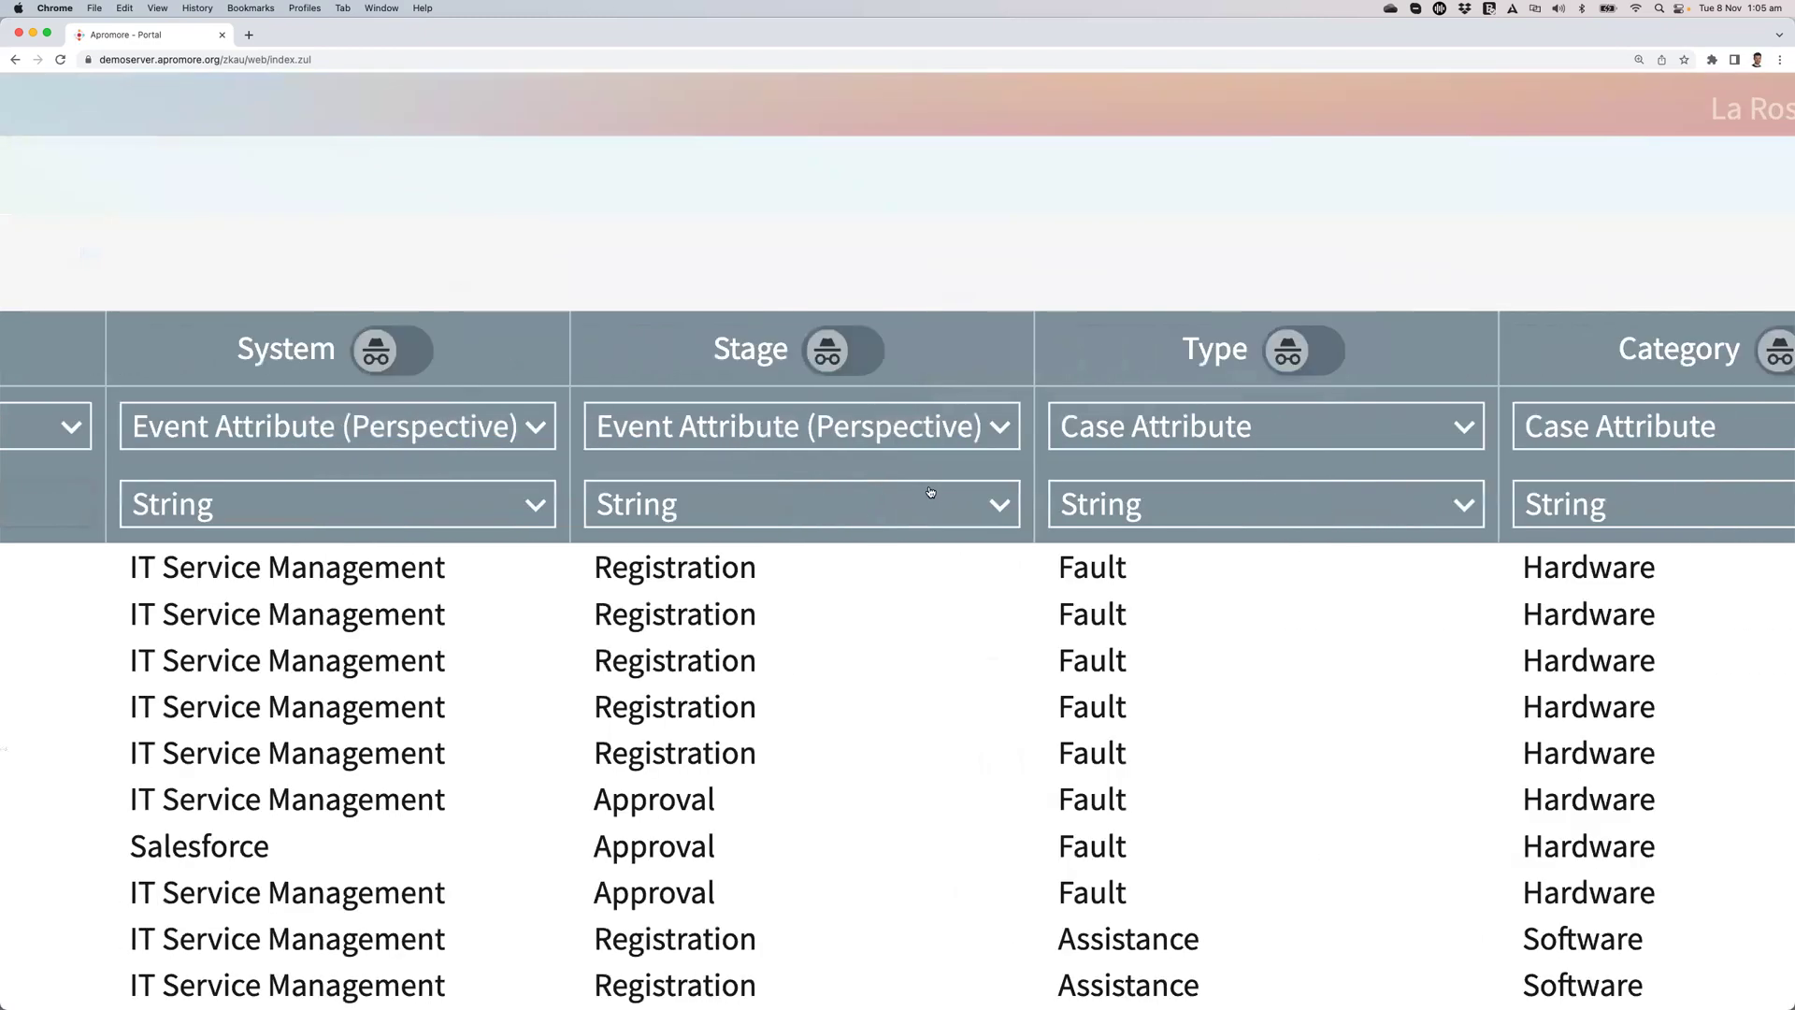
scroll(930, 492, down, 5)
scroll(930, 492, up, 3)
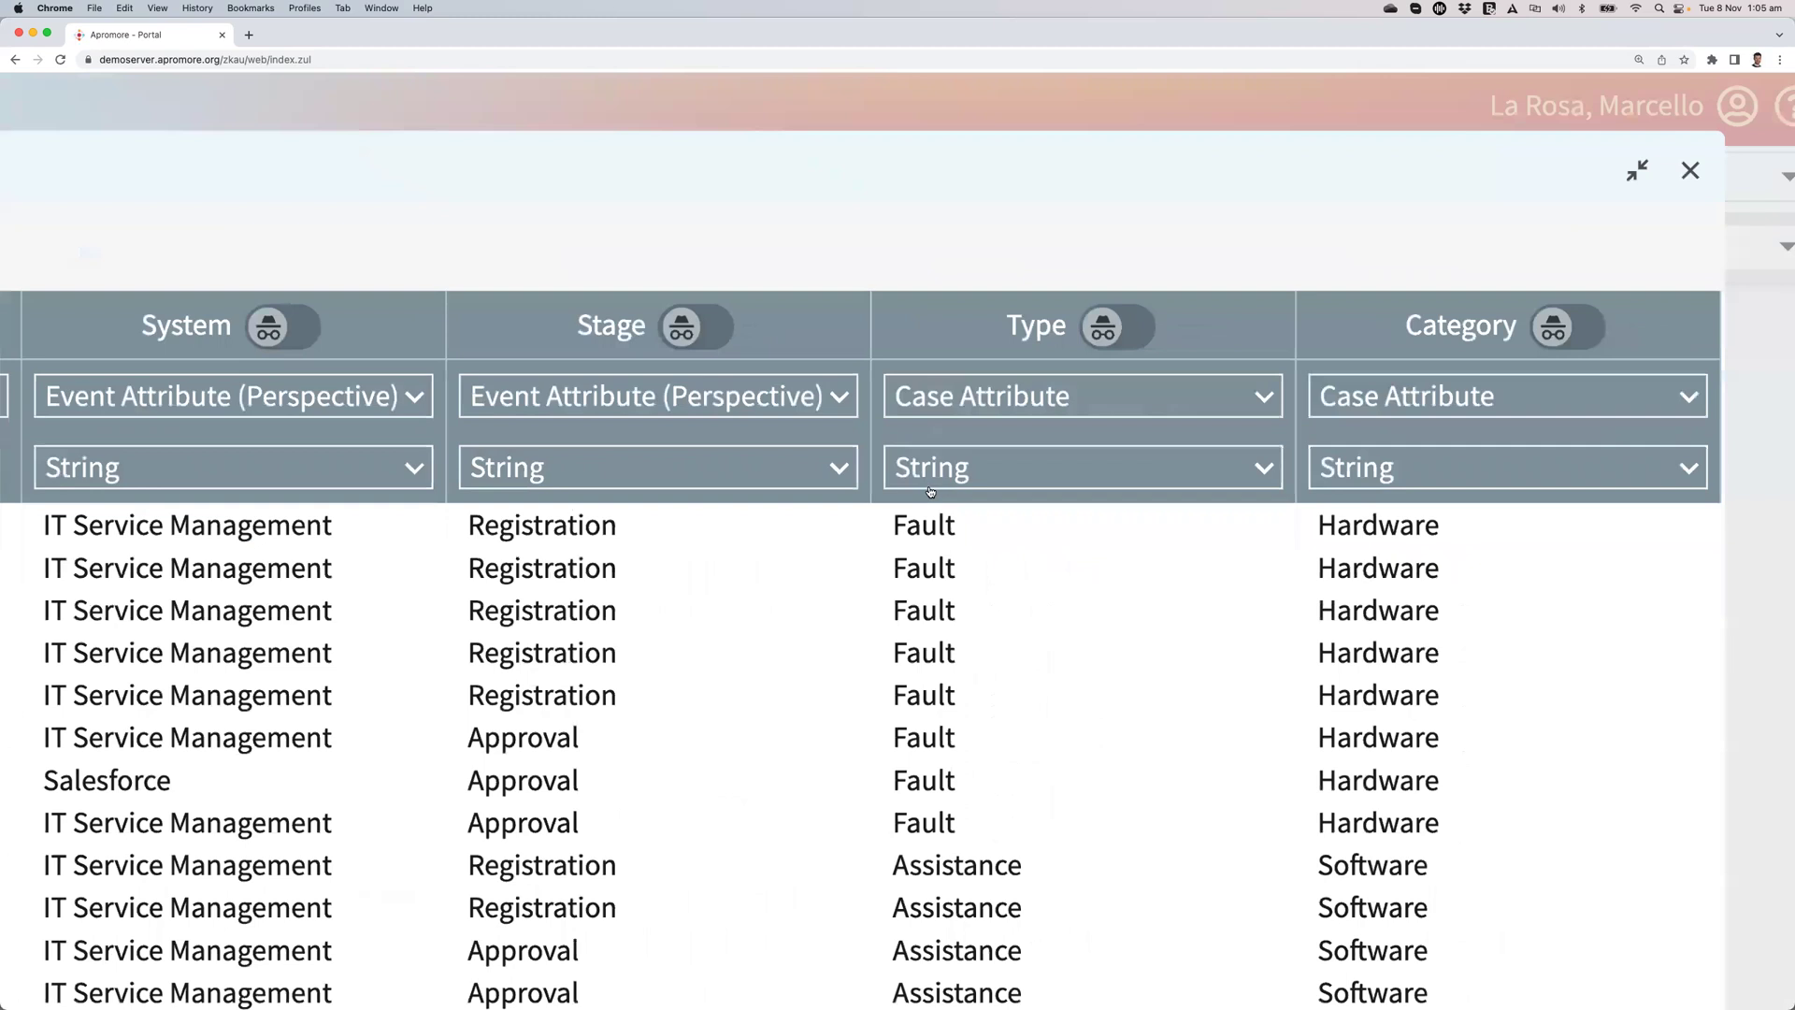
scroll(1049, 502, down, 5)
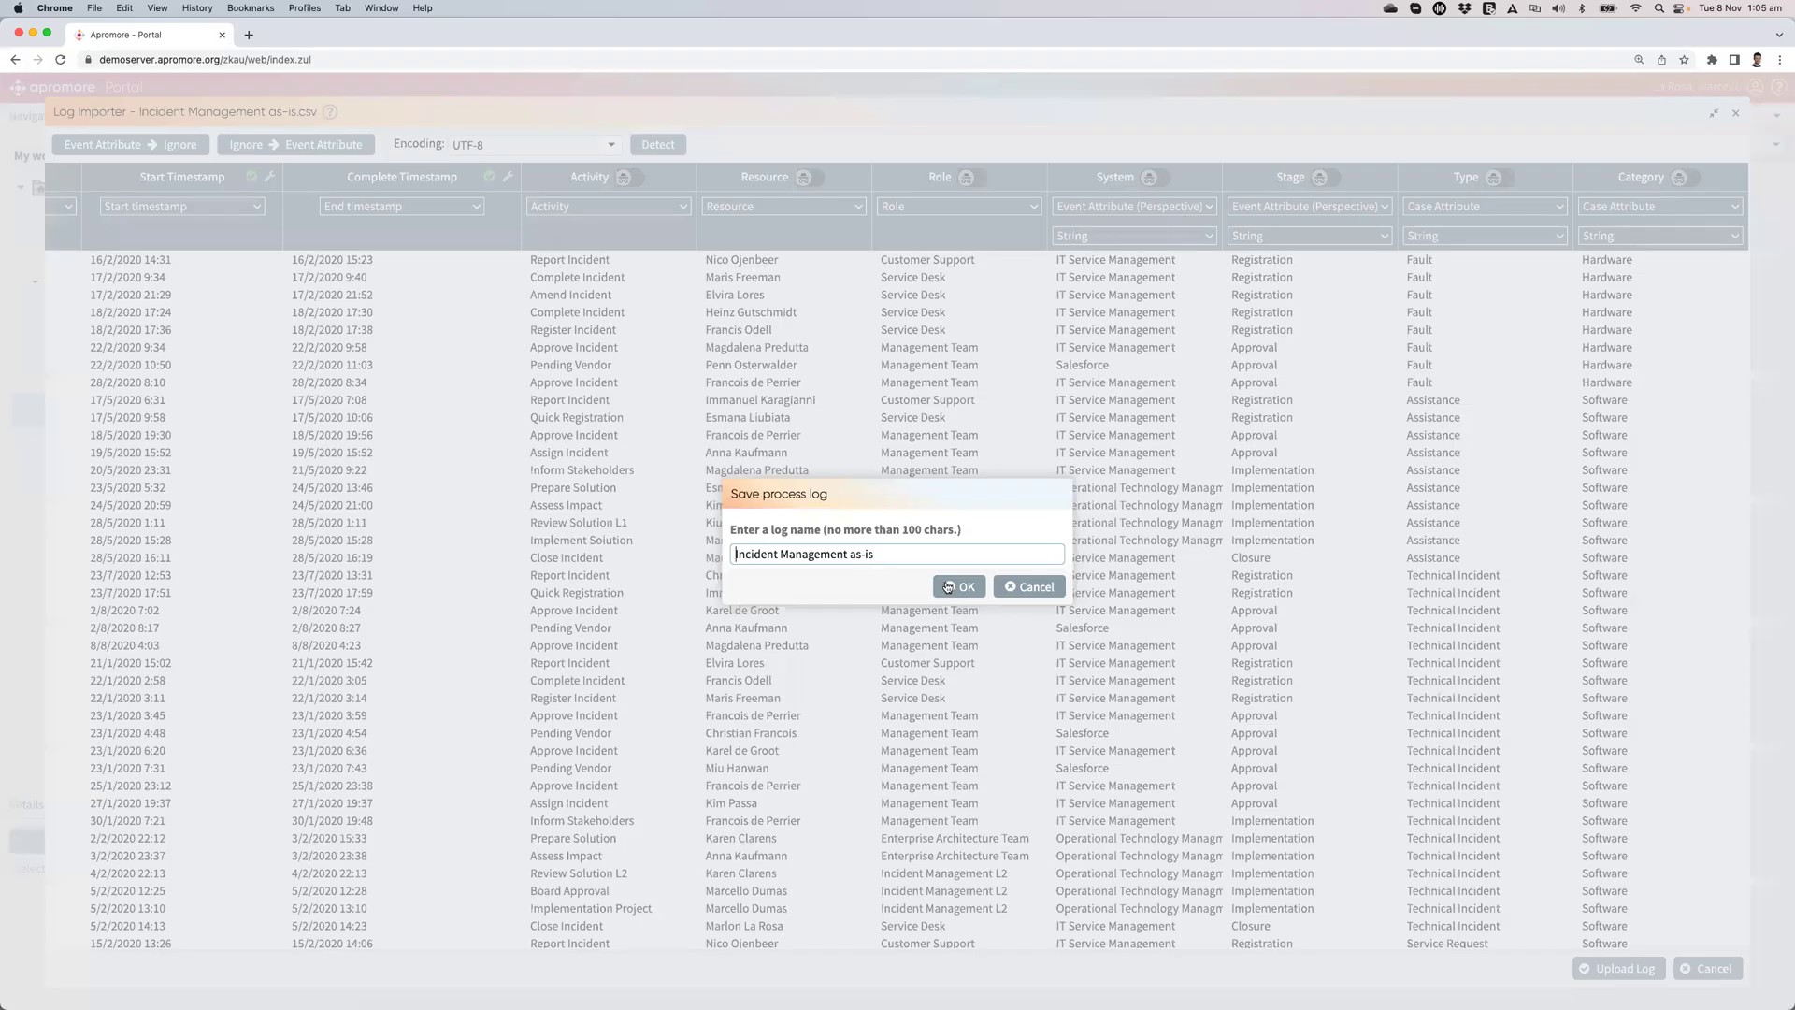
click(950, 586)
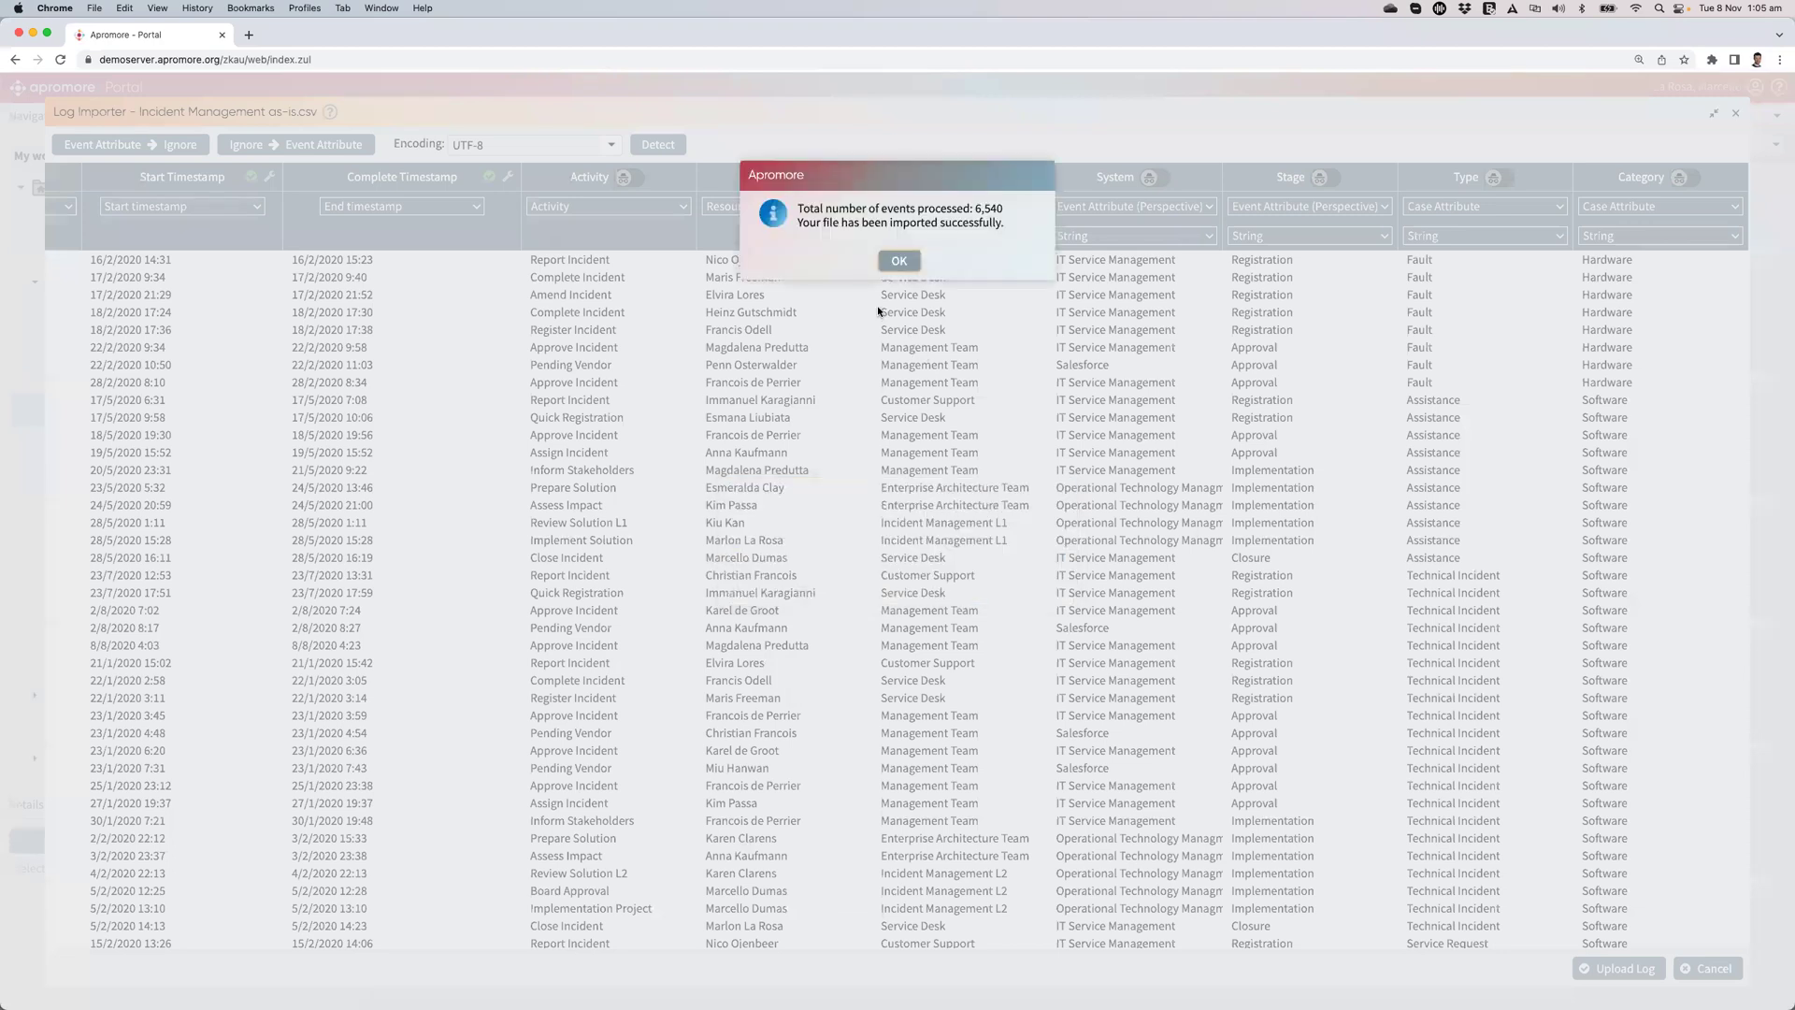
click(899, 262)
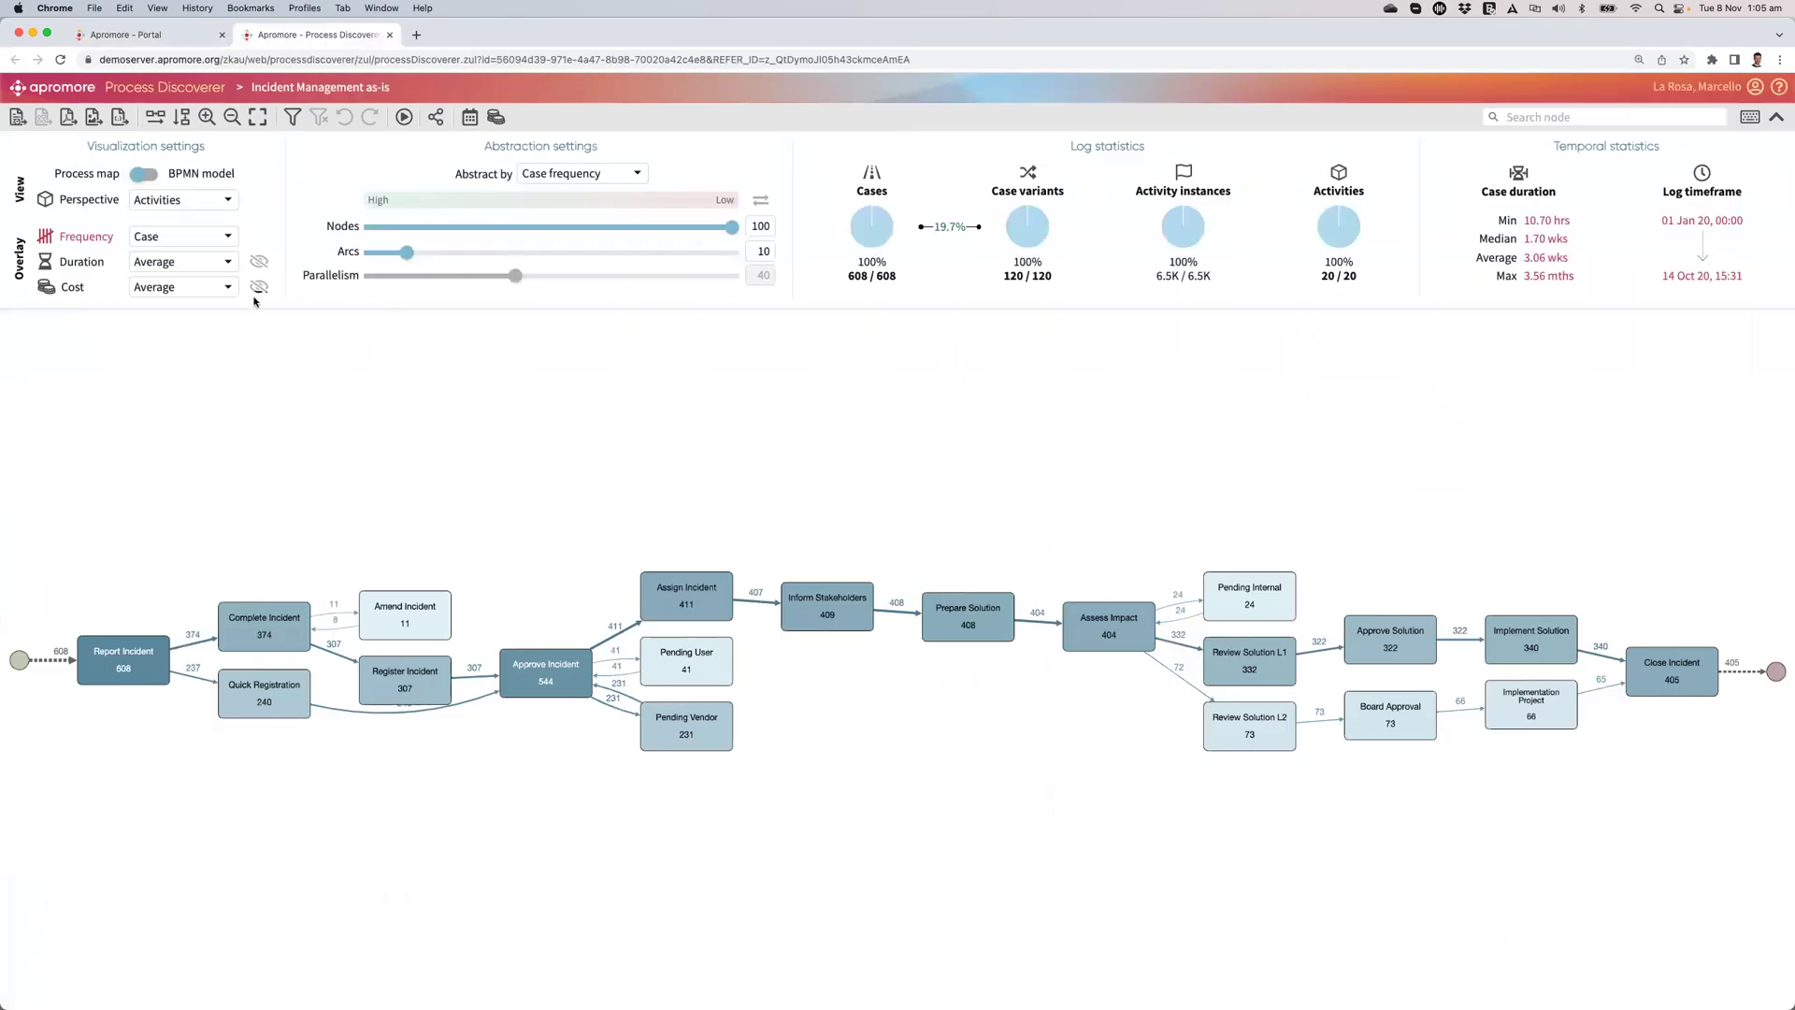
Show average durations on the map and zoom in around Prepare Solution (1.02 days)
click(51, 263)
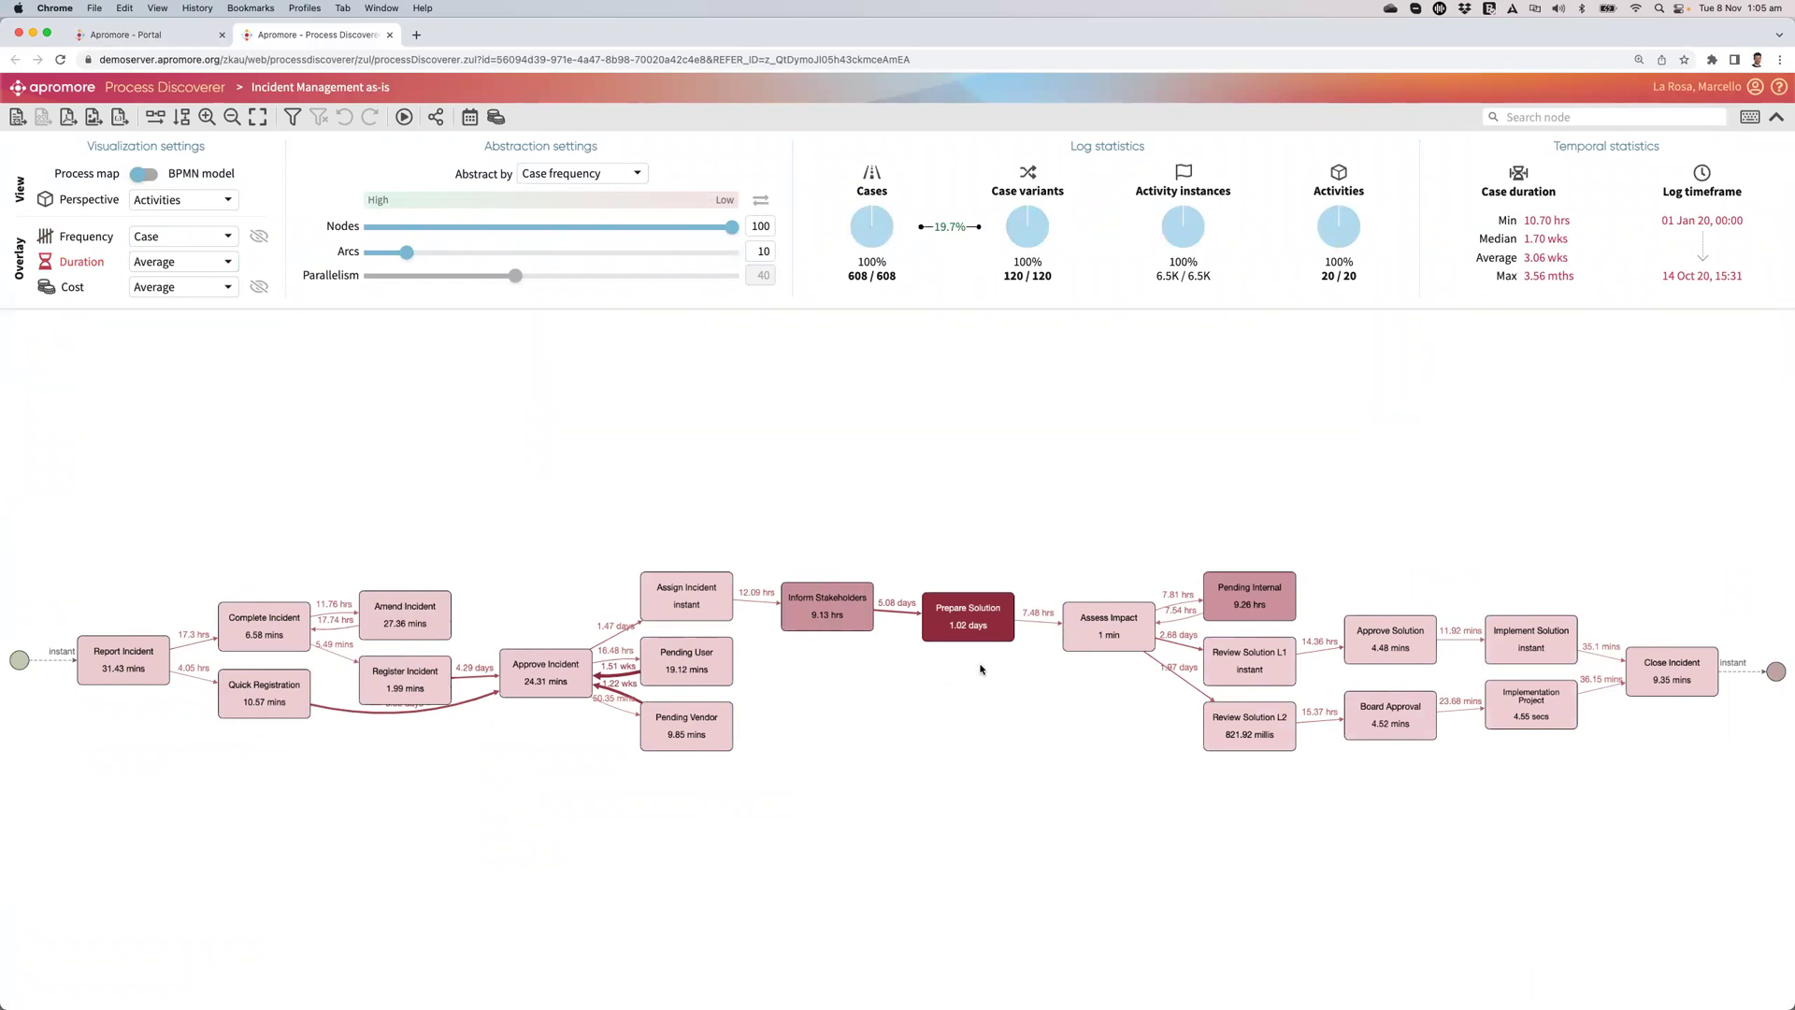
scroll(981, 669, up, 5)
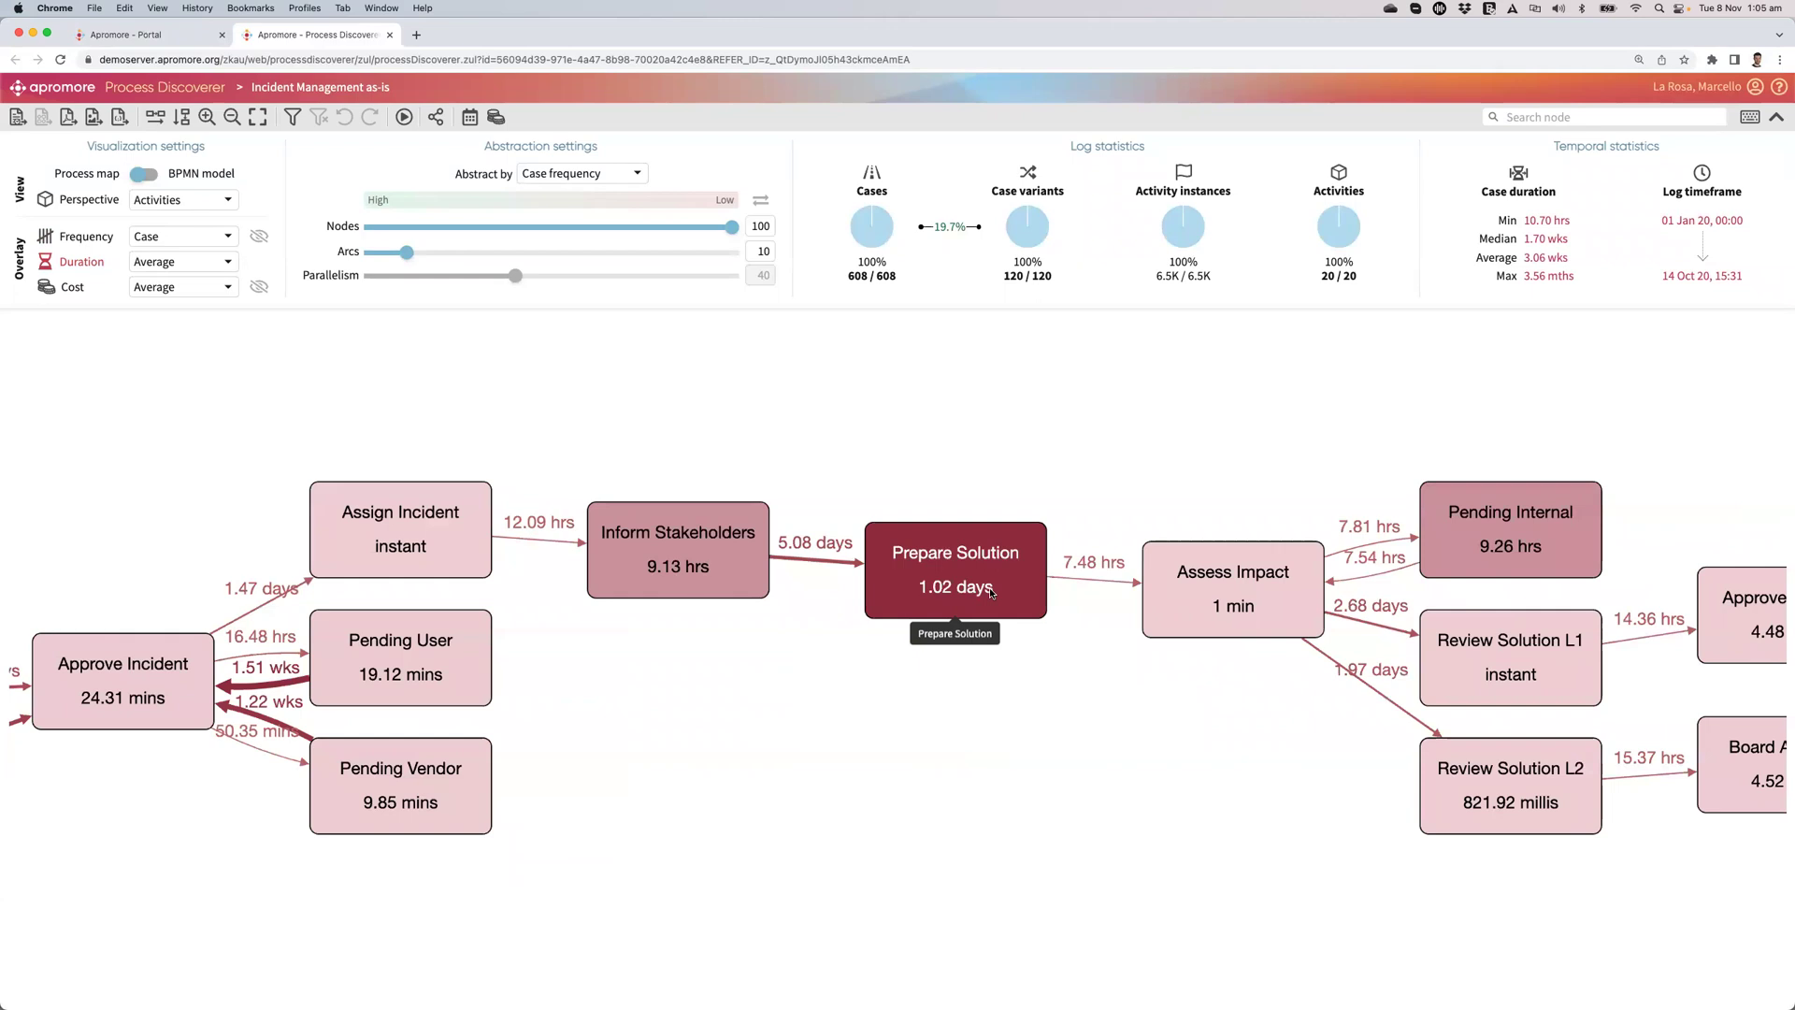
Apply the weekday 9–17 Business Calendar after reviewing its hours, and reload the log
click(468, 118)
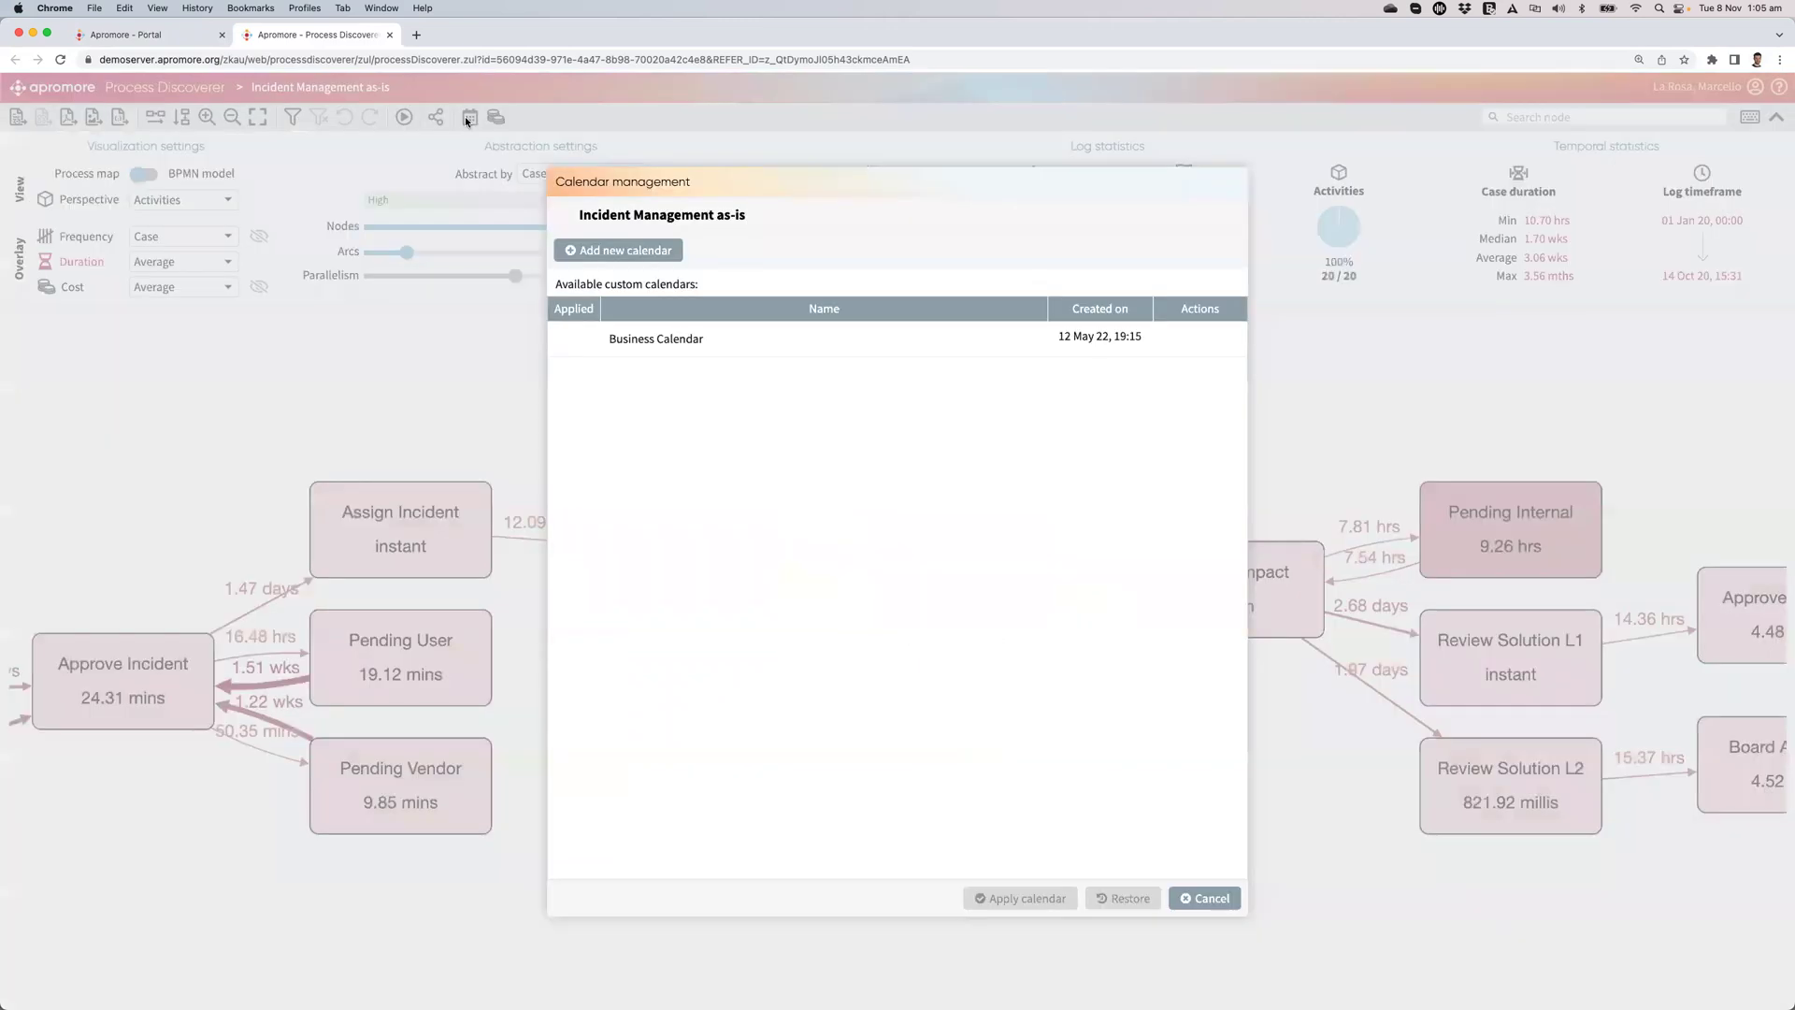
click(692, 341)
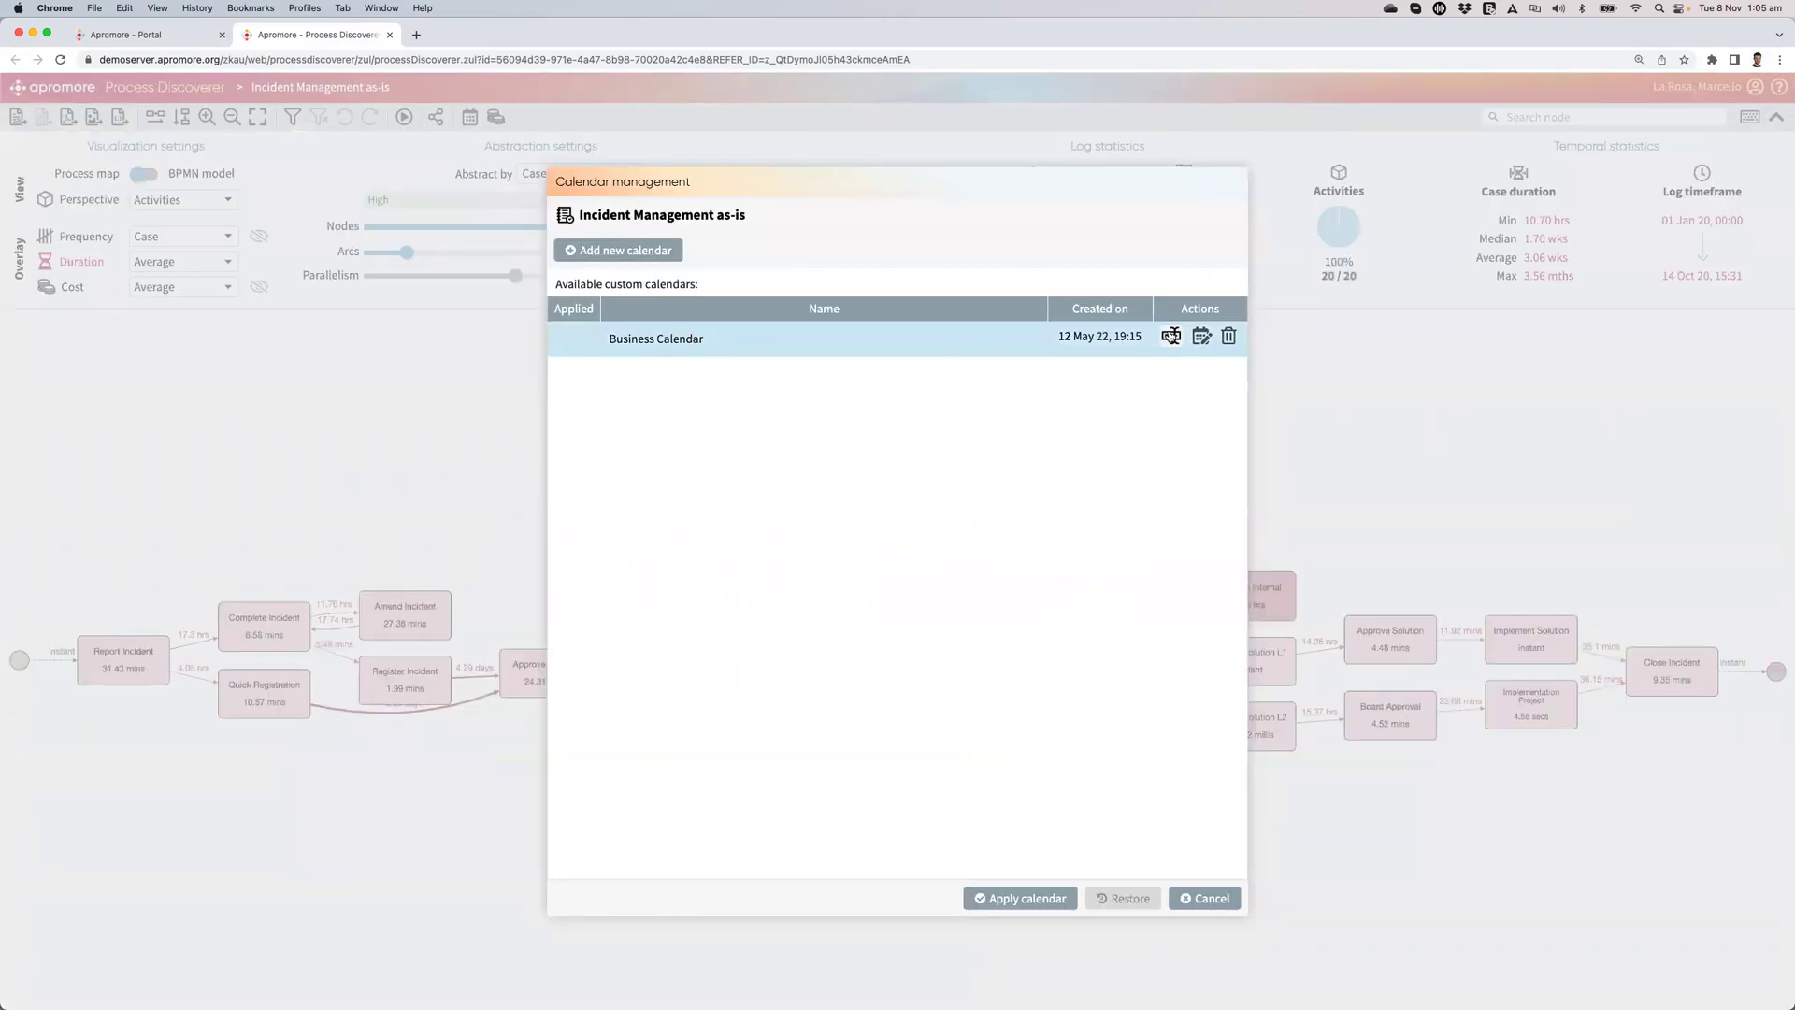
click(1171, 336)
click(1202, 336)
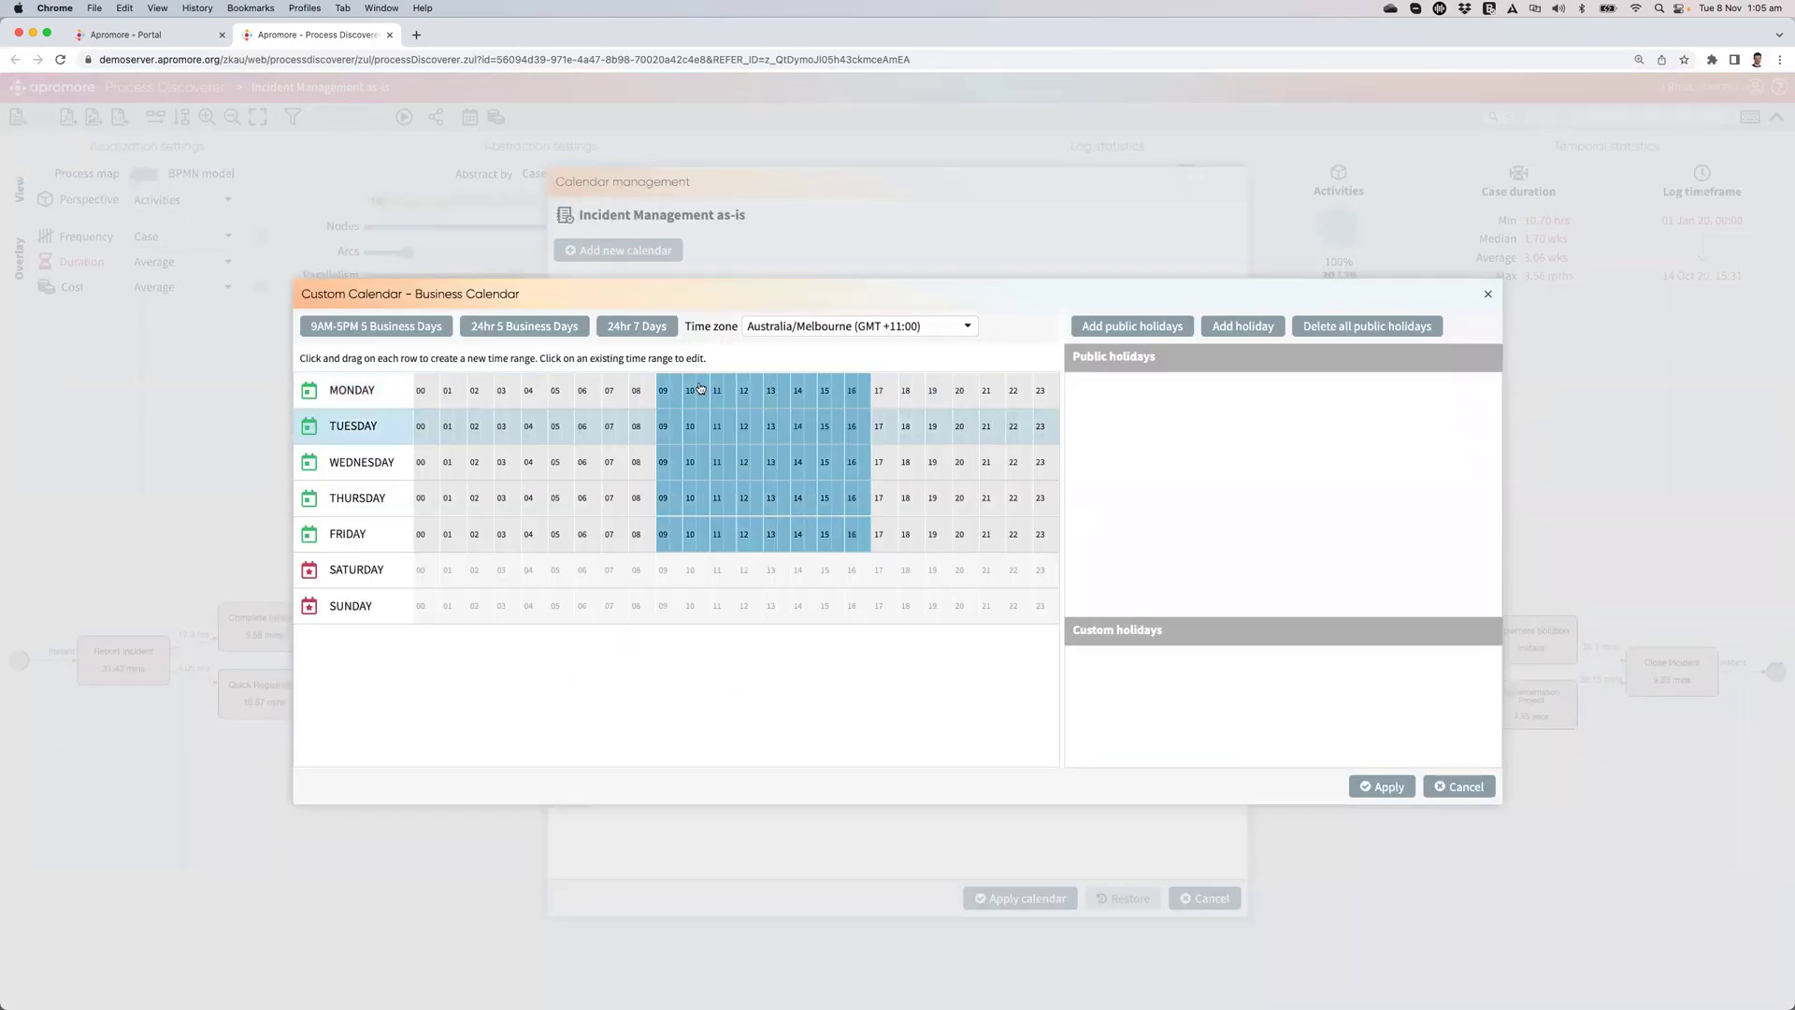
click(1364, 788)
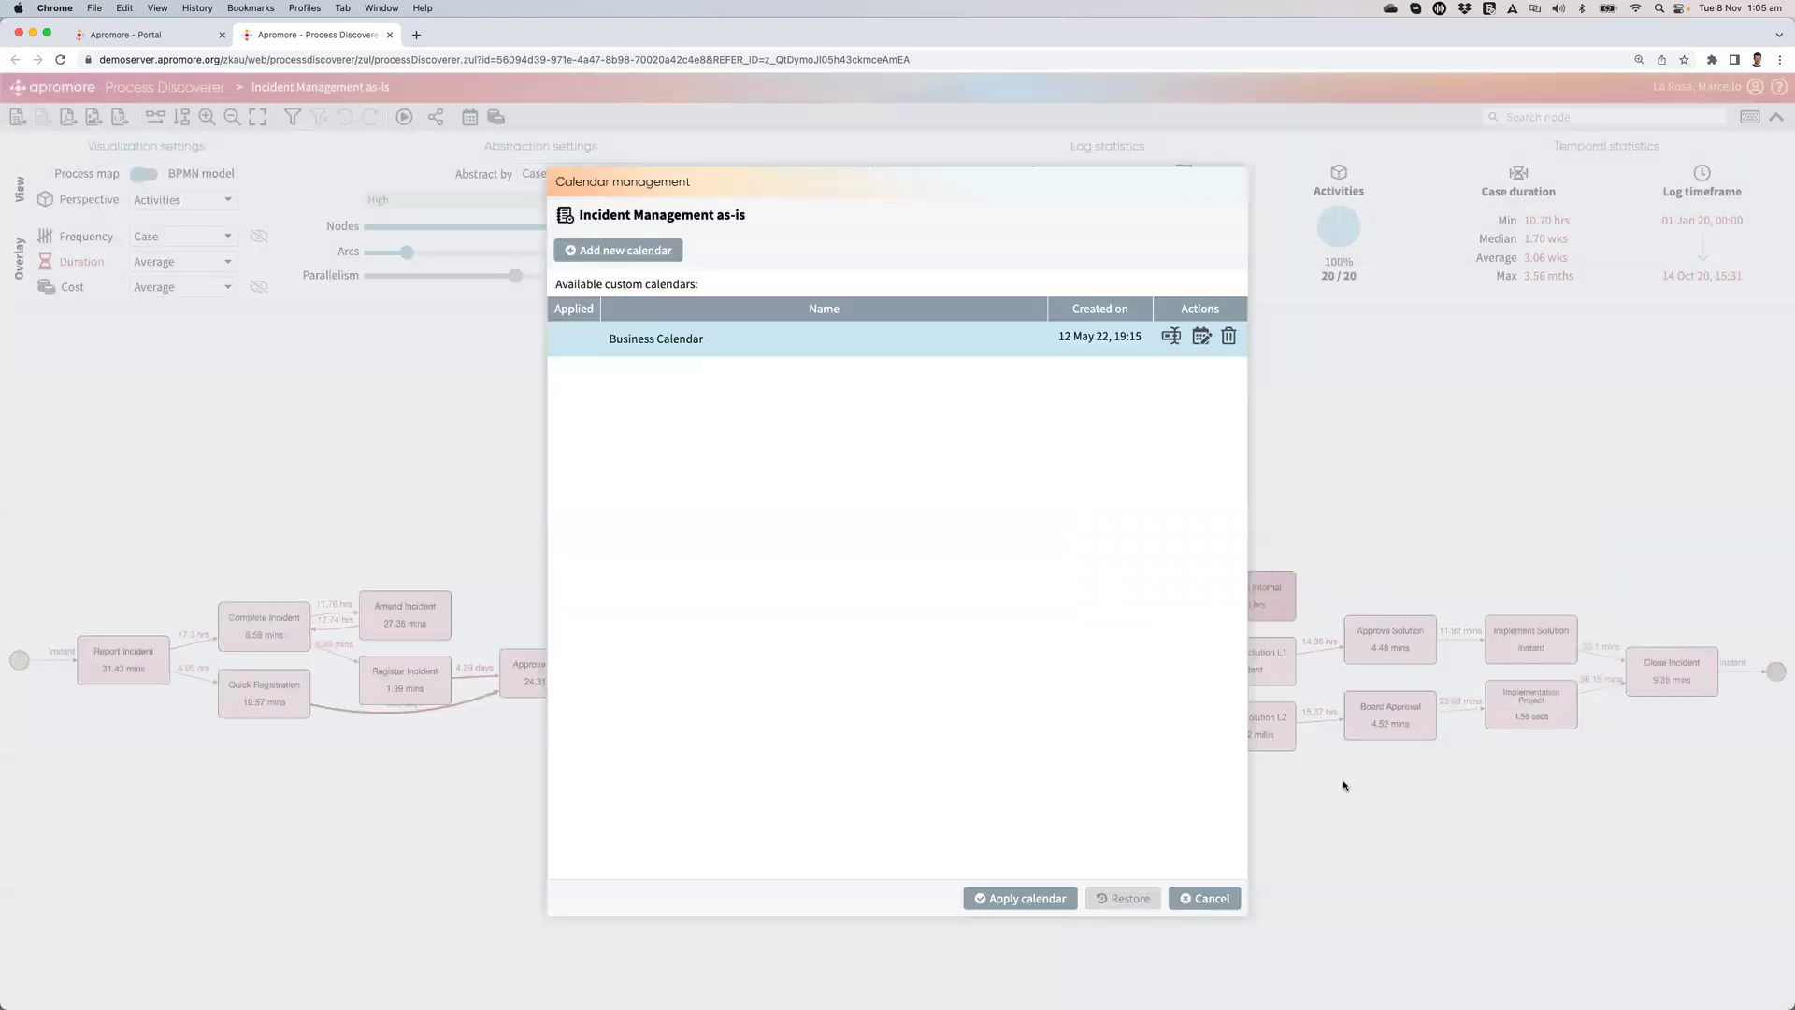
click(1021, 897)
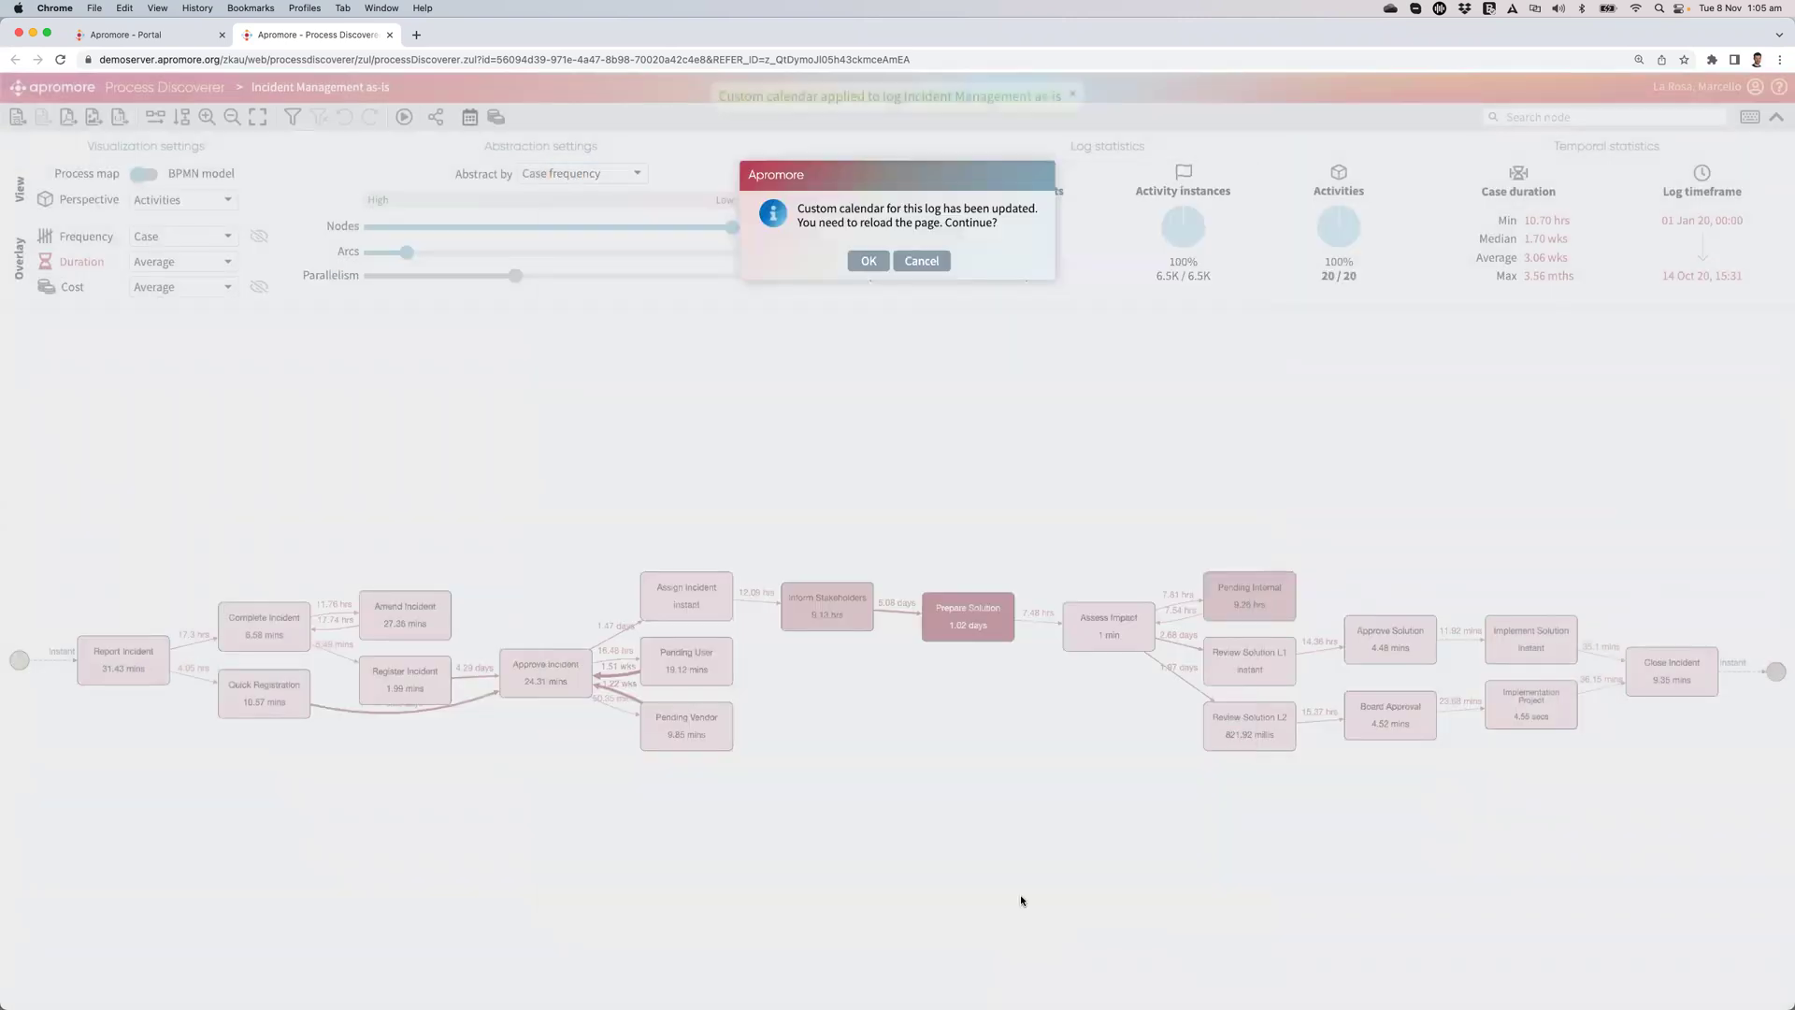
click(867, 262)
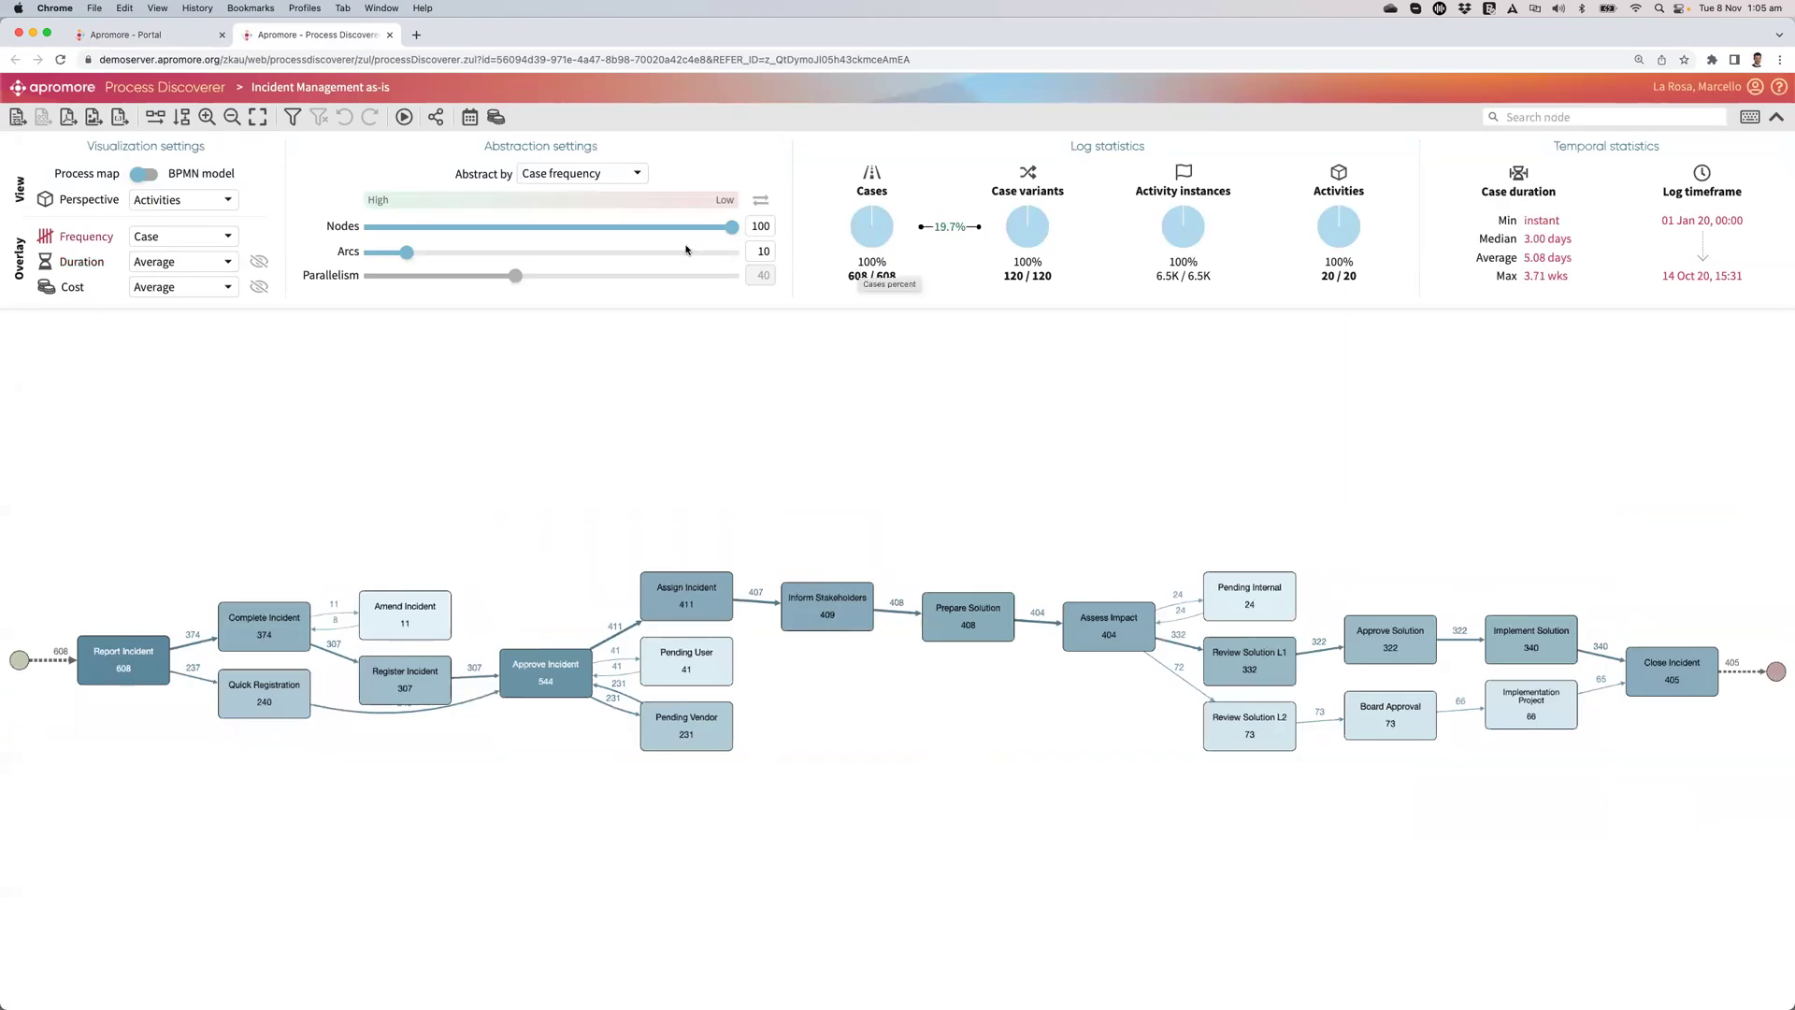
Show the calendar-adjusted durations, then display the log as a BPMN model with gateways
click(81, 262)
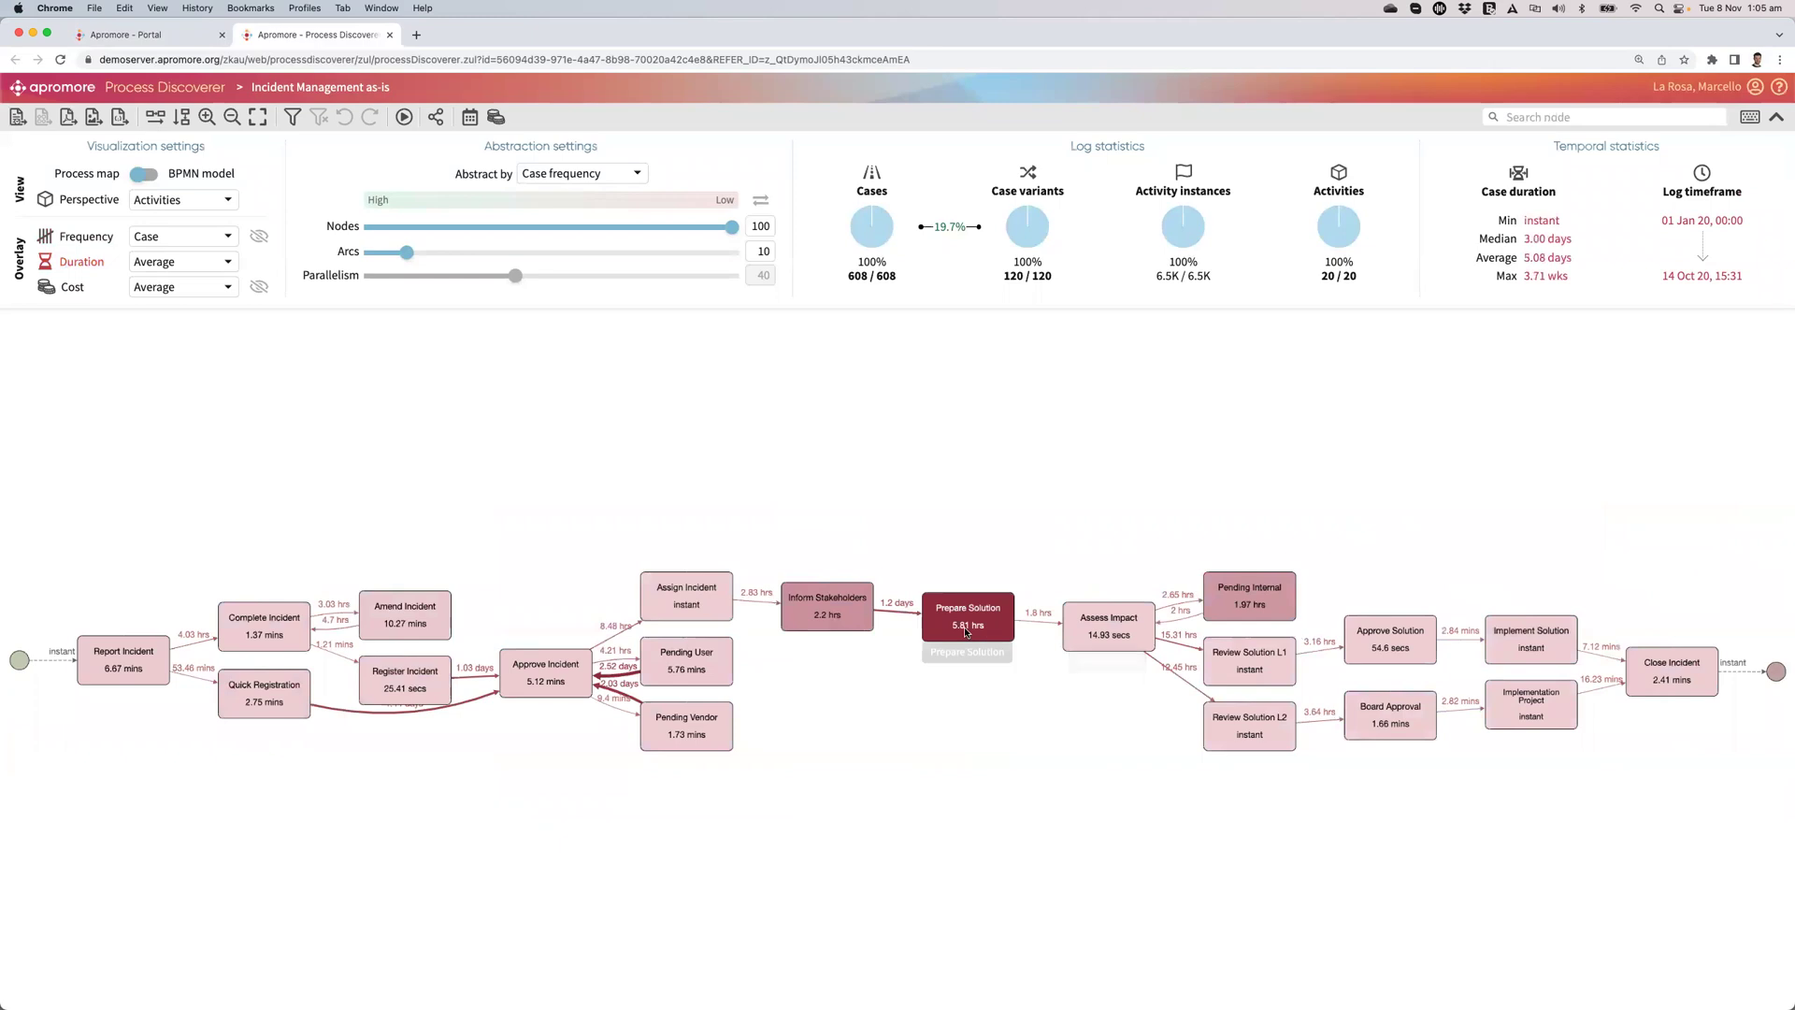
scroll(967, 633, up, 3)
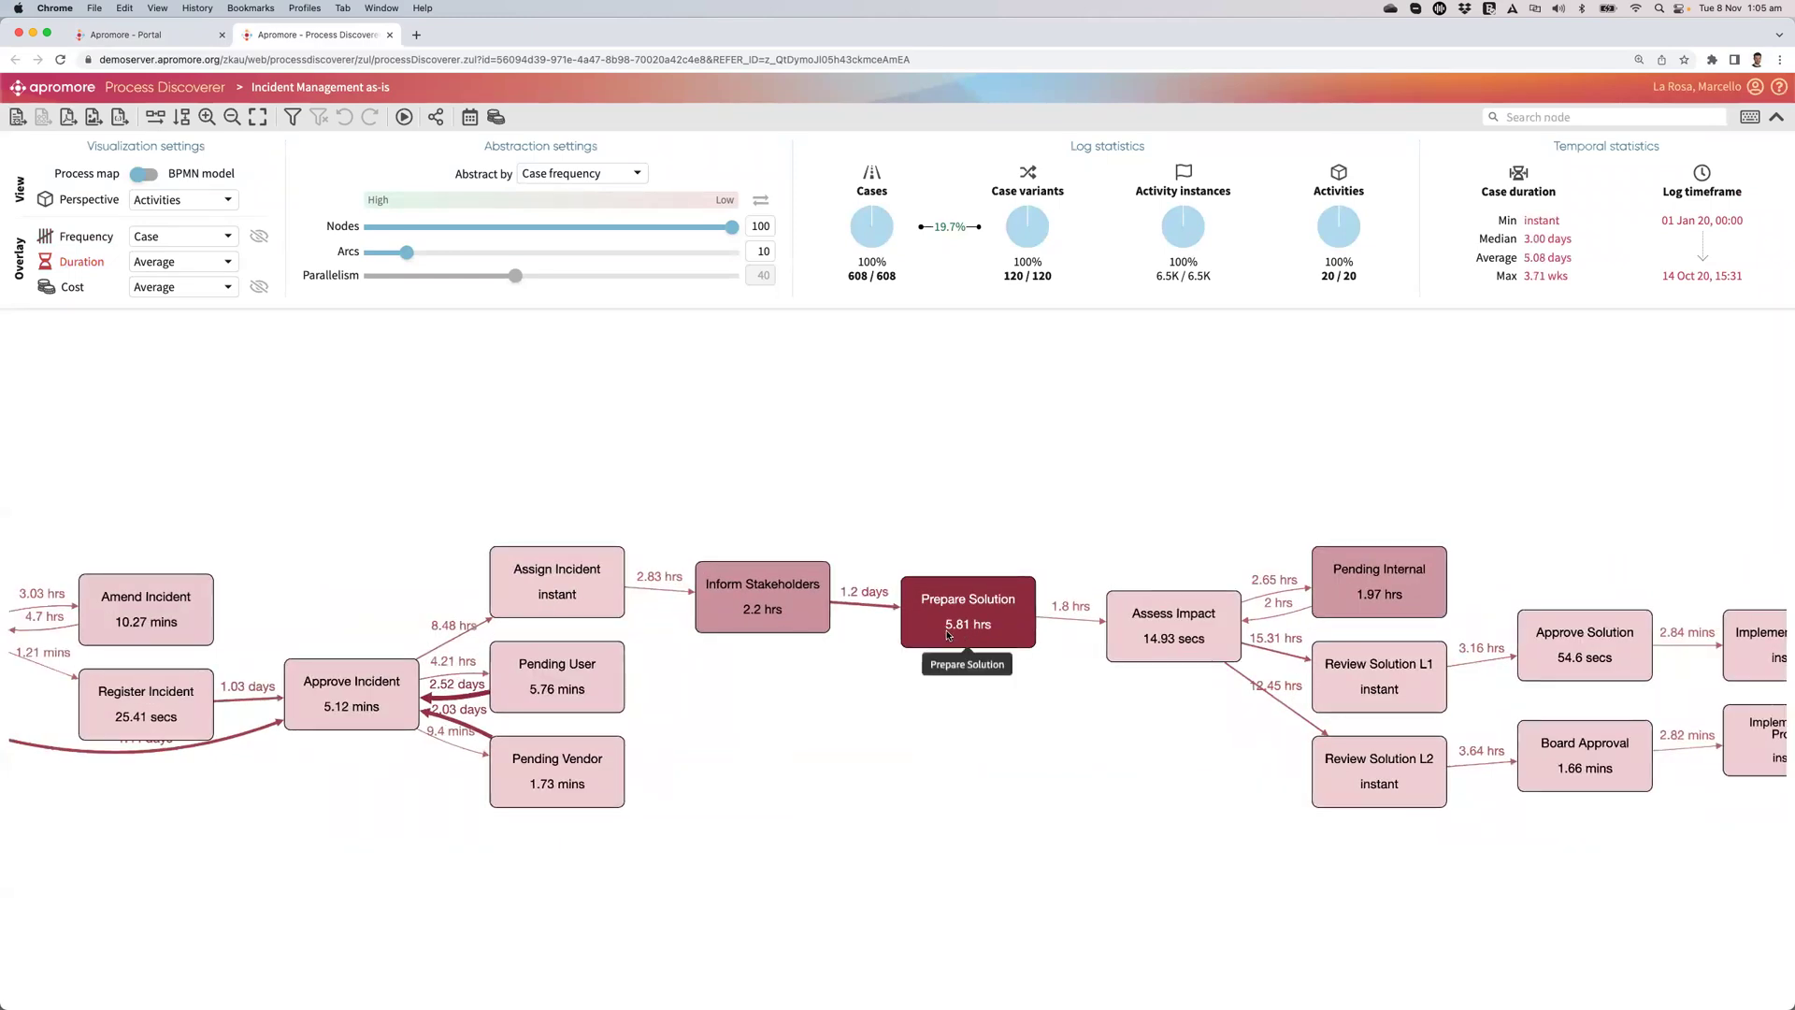
drag(304, 473, 673, 442)
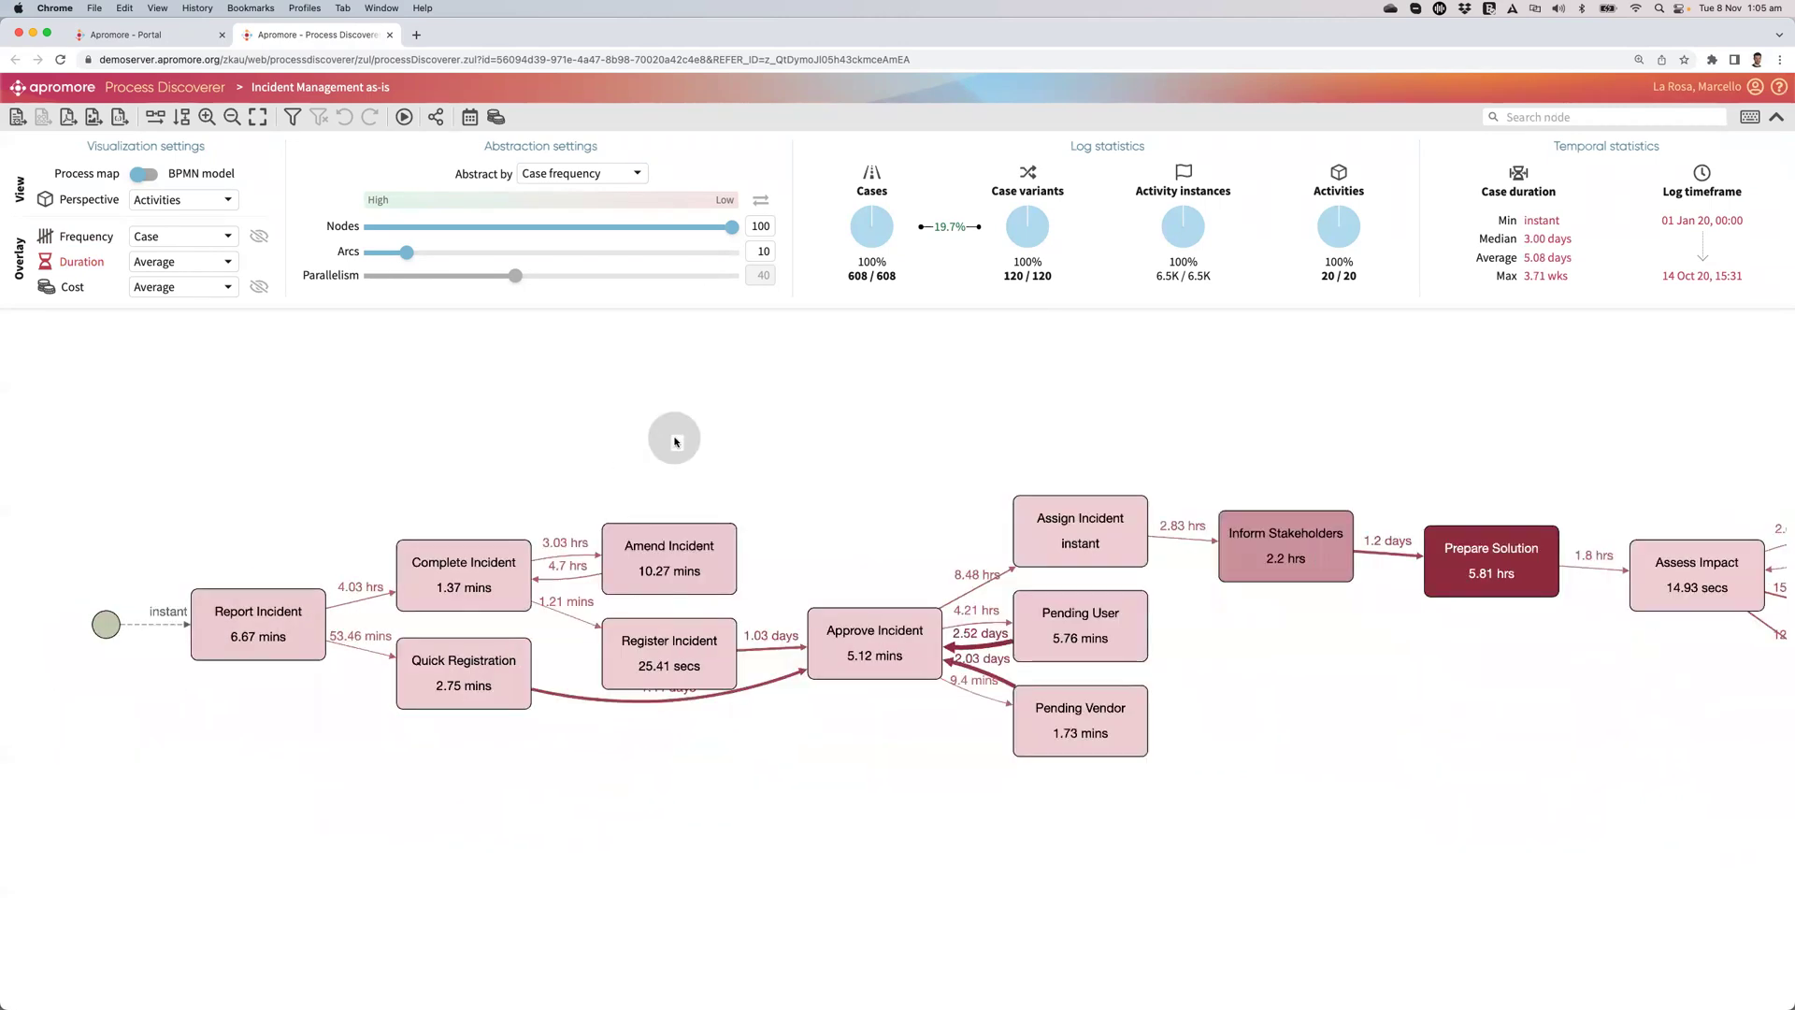
click(145, 176)
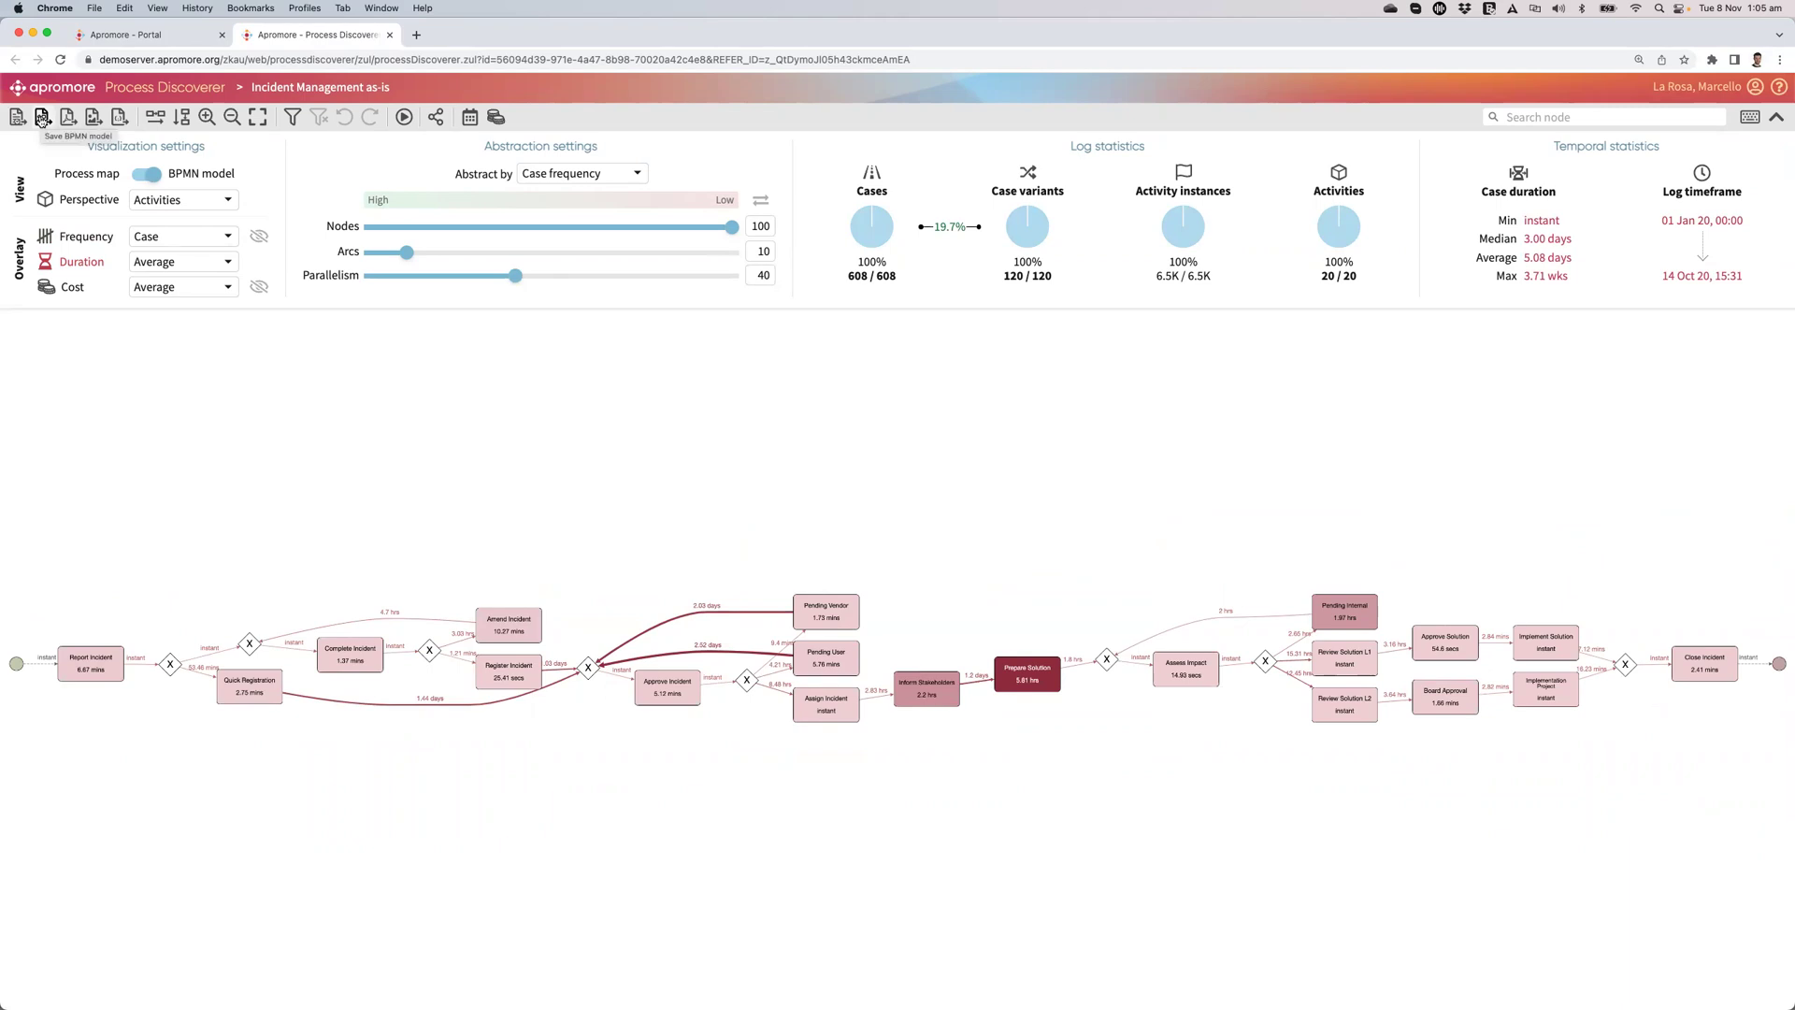
Save the model with simulation parameters as Incident Management as-is in Demo / Incident Management
click(42, 118)
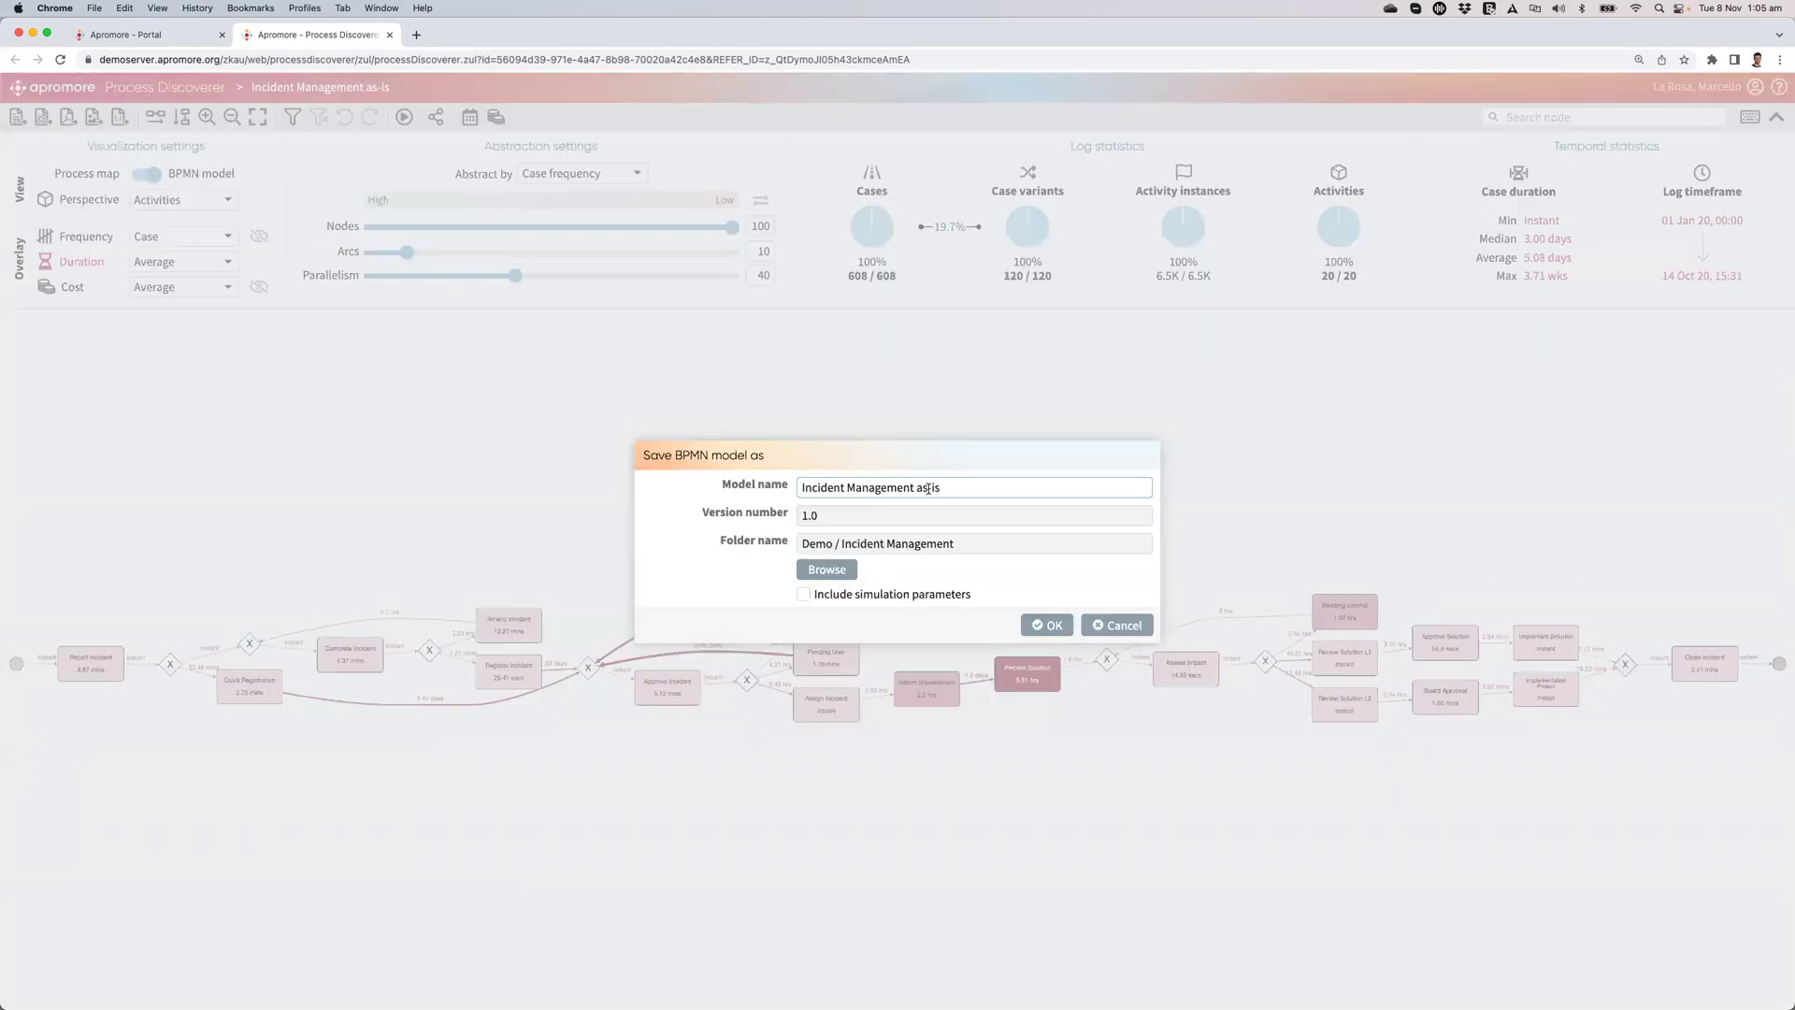
click(802, 597)
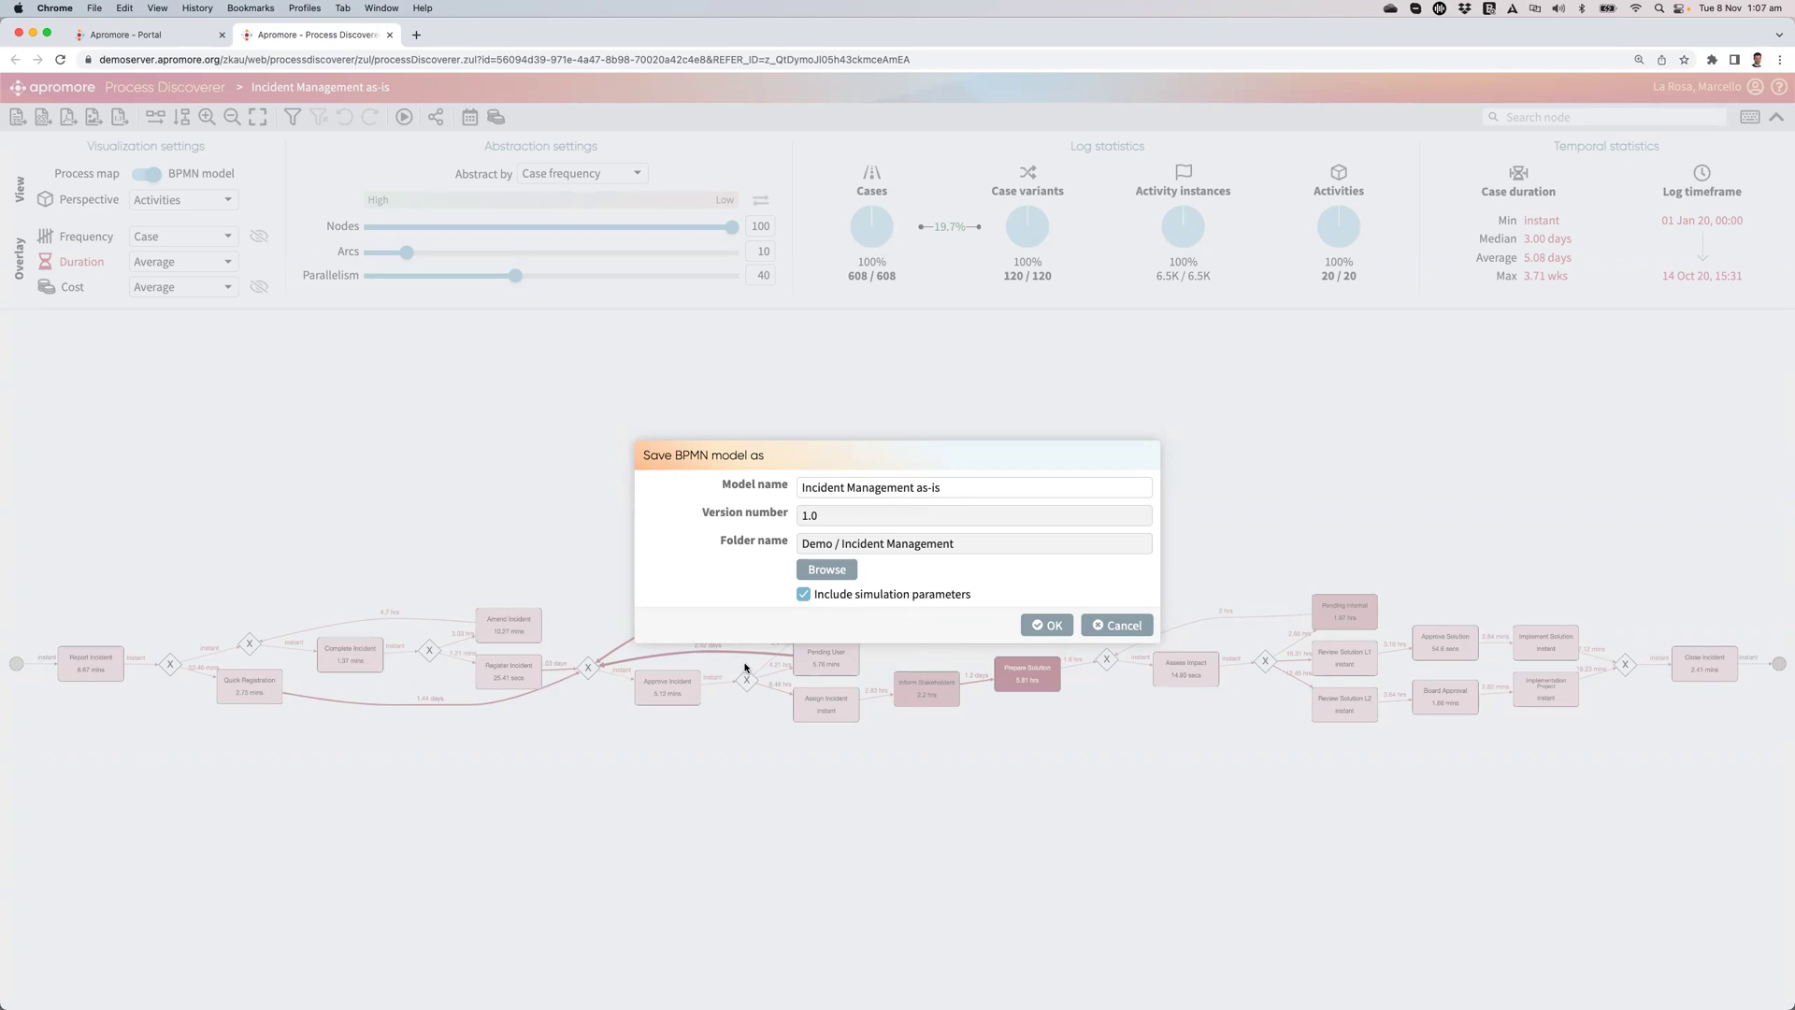
click(1032, 627)
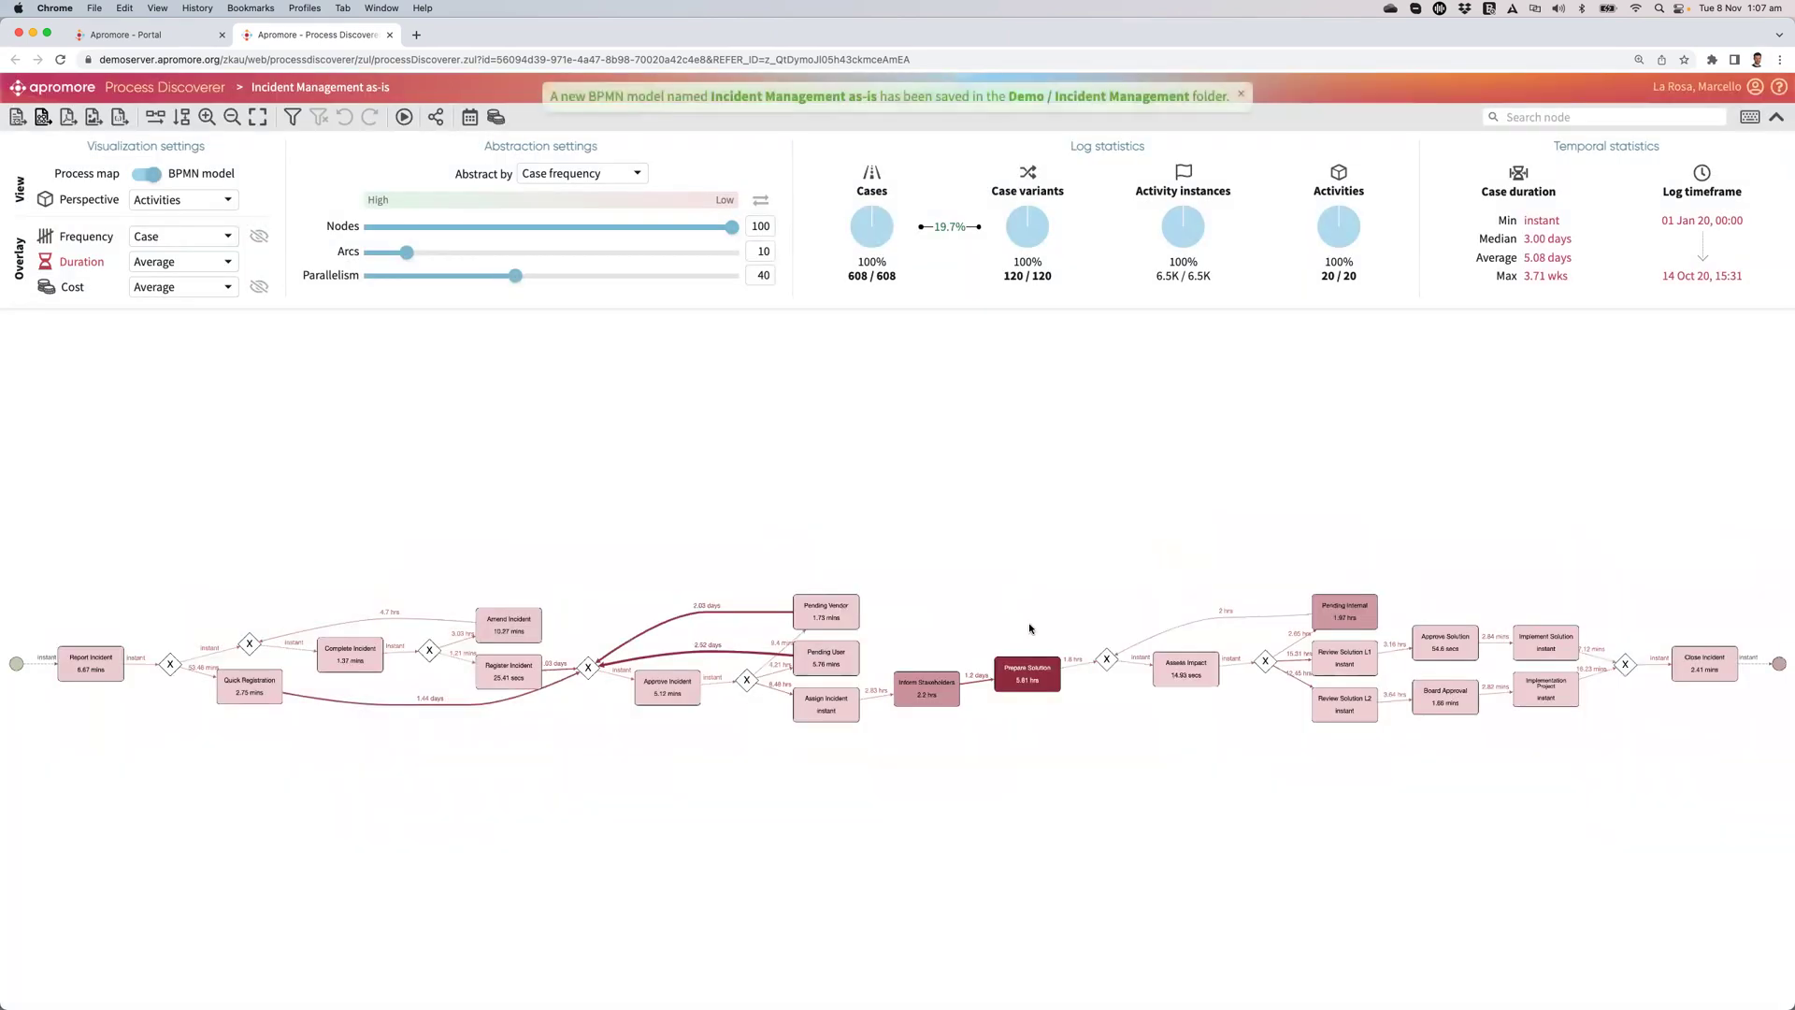
Return to the process map and filter to cases containing Prepare Solution
scroll(1026, 729, up, 3)
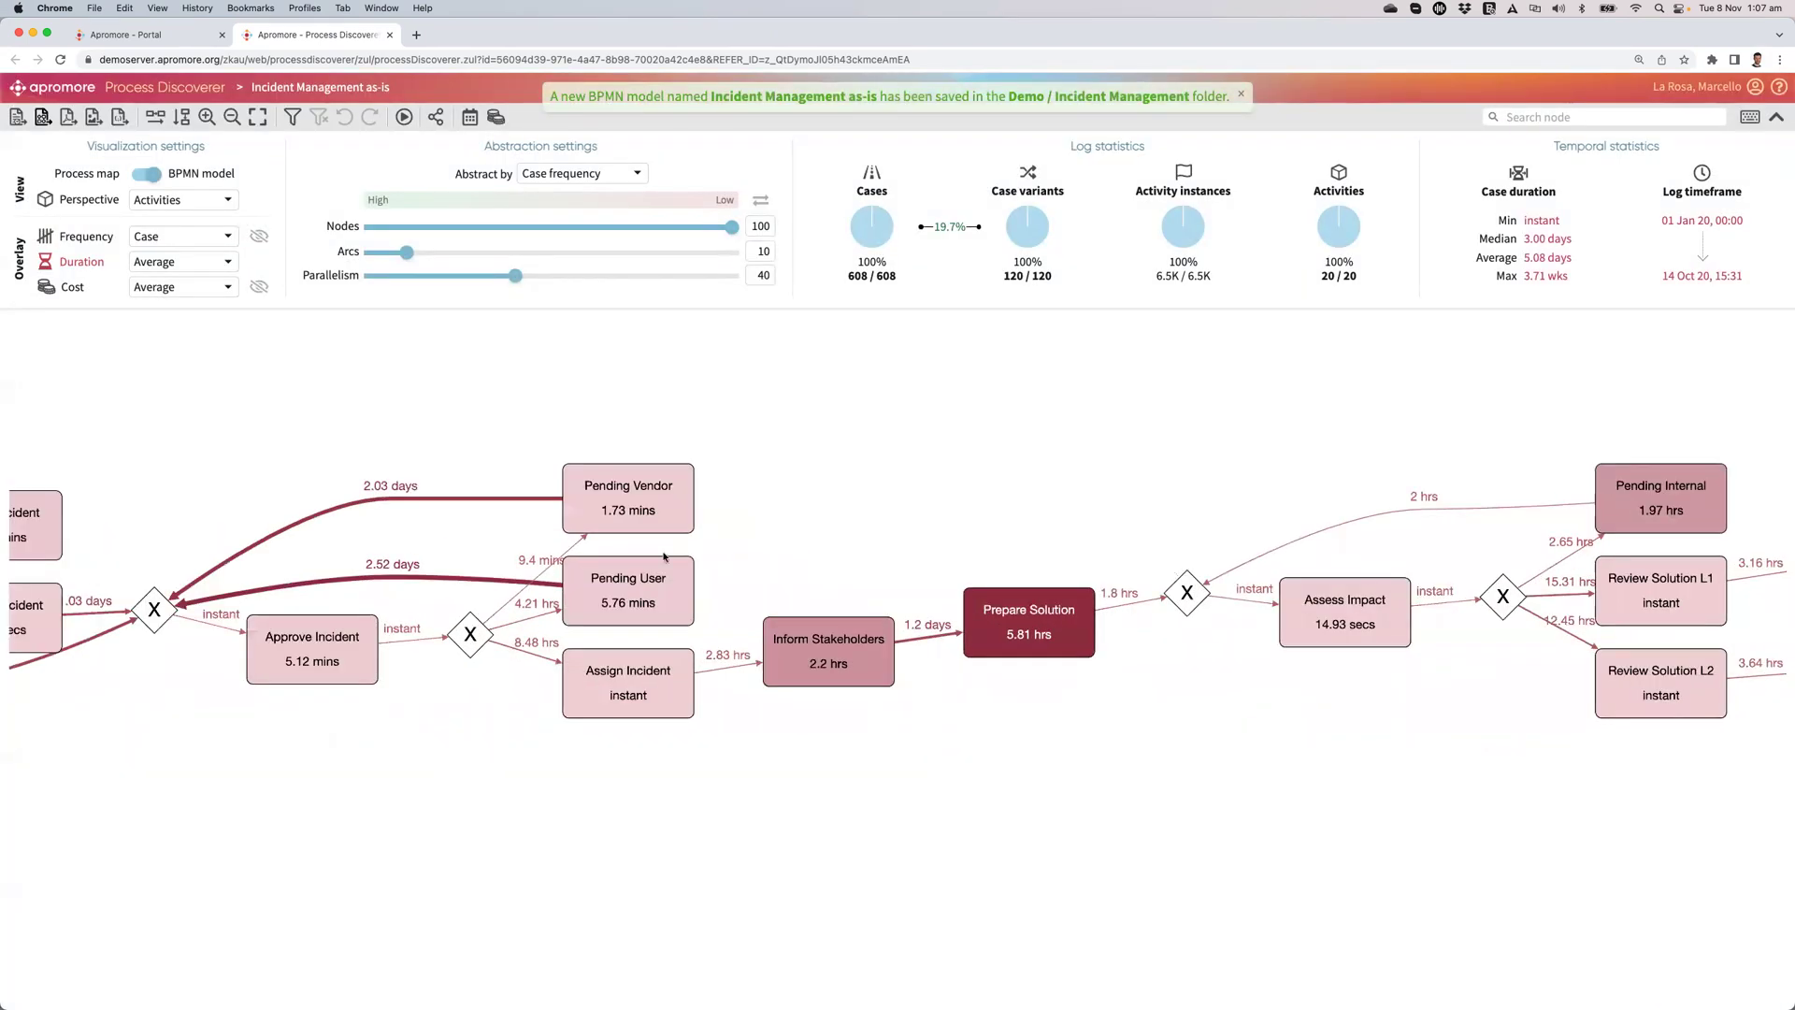
click(121, 172)
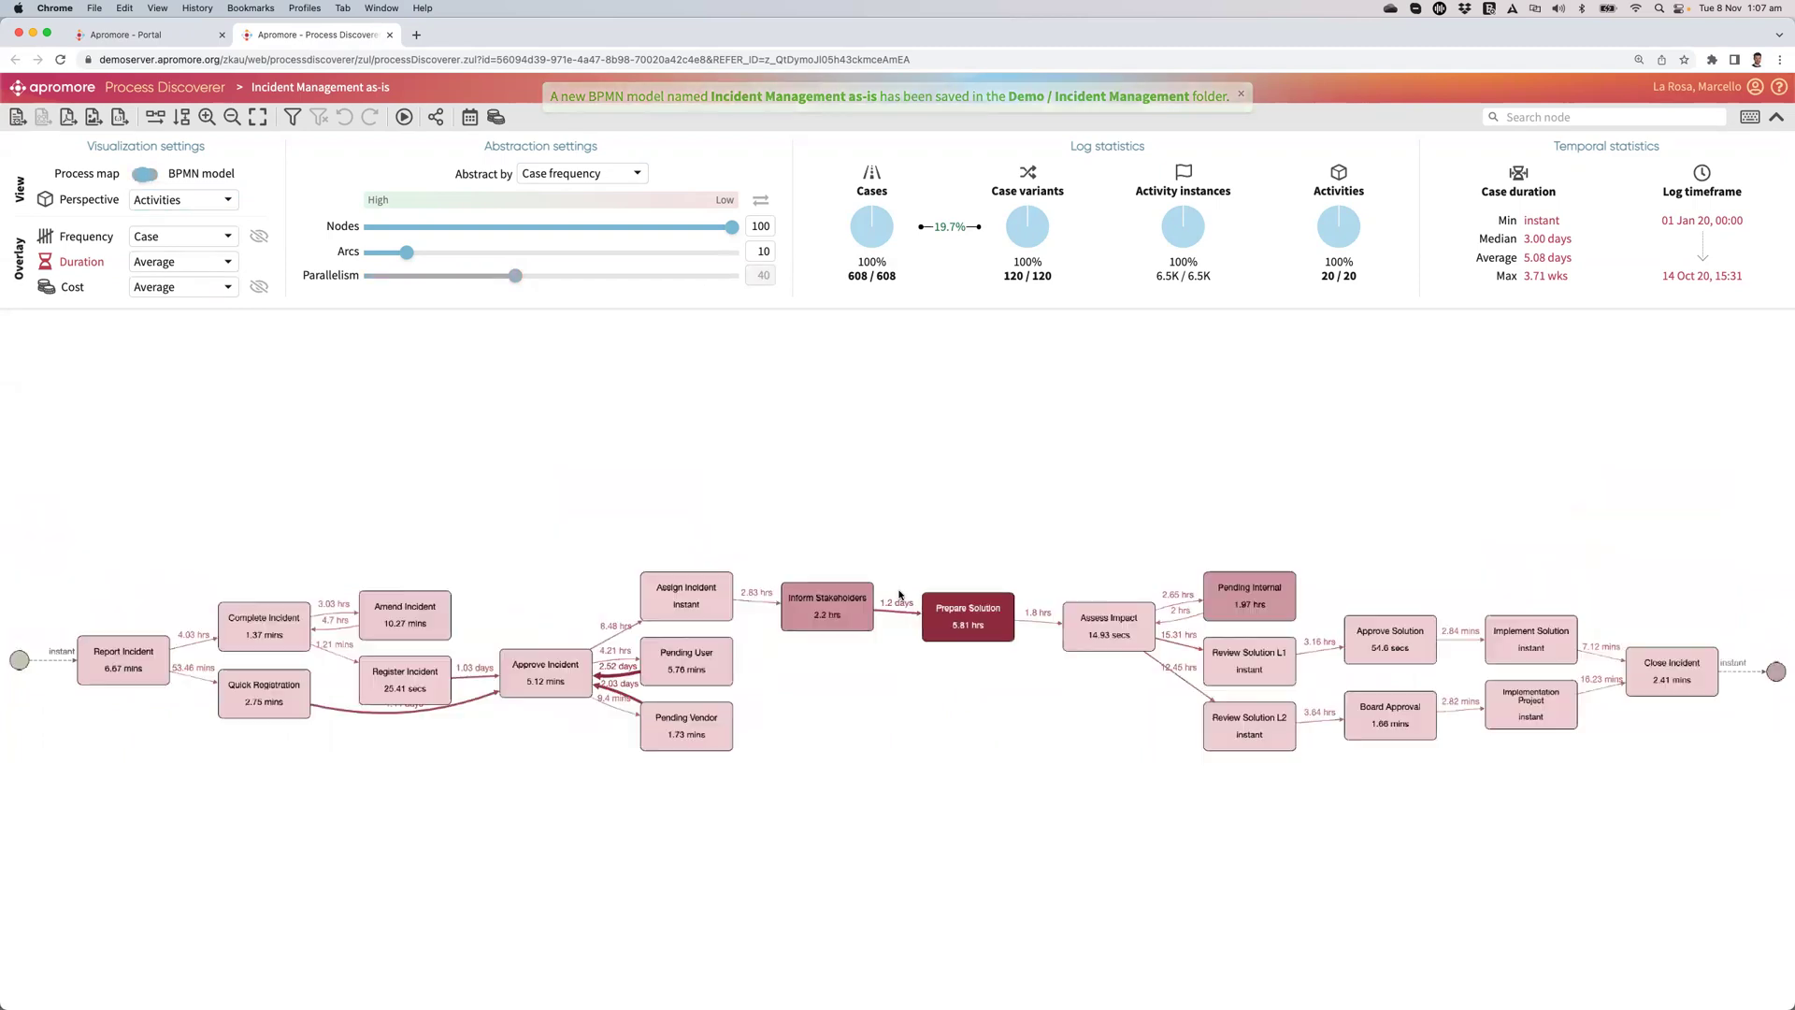
scroll(1040, 702, up, 3)
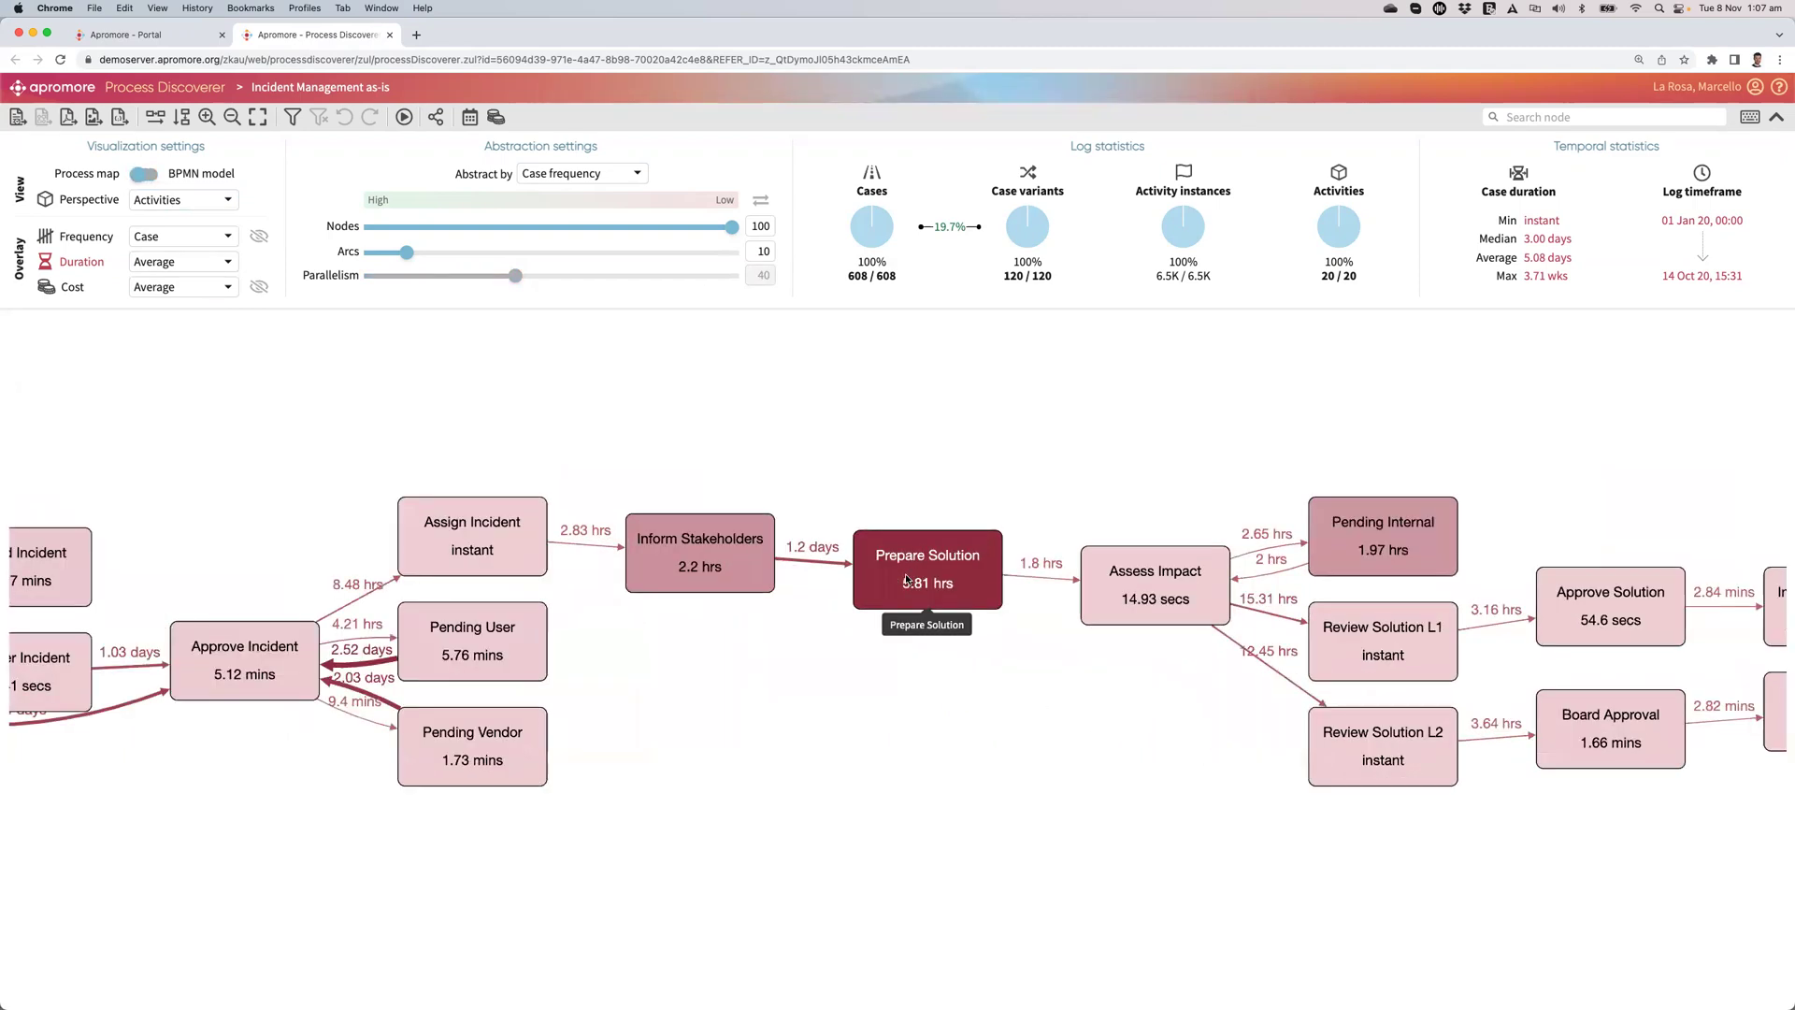
click(906, 580)
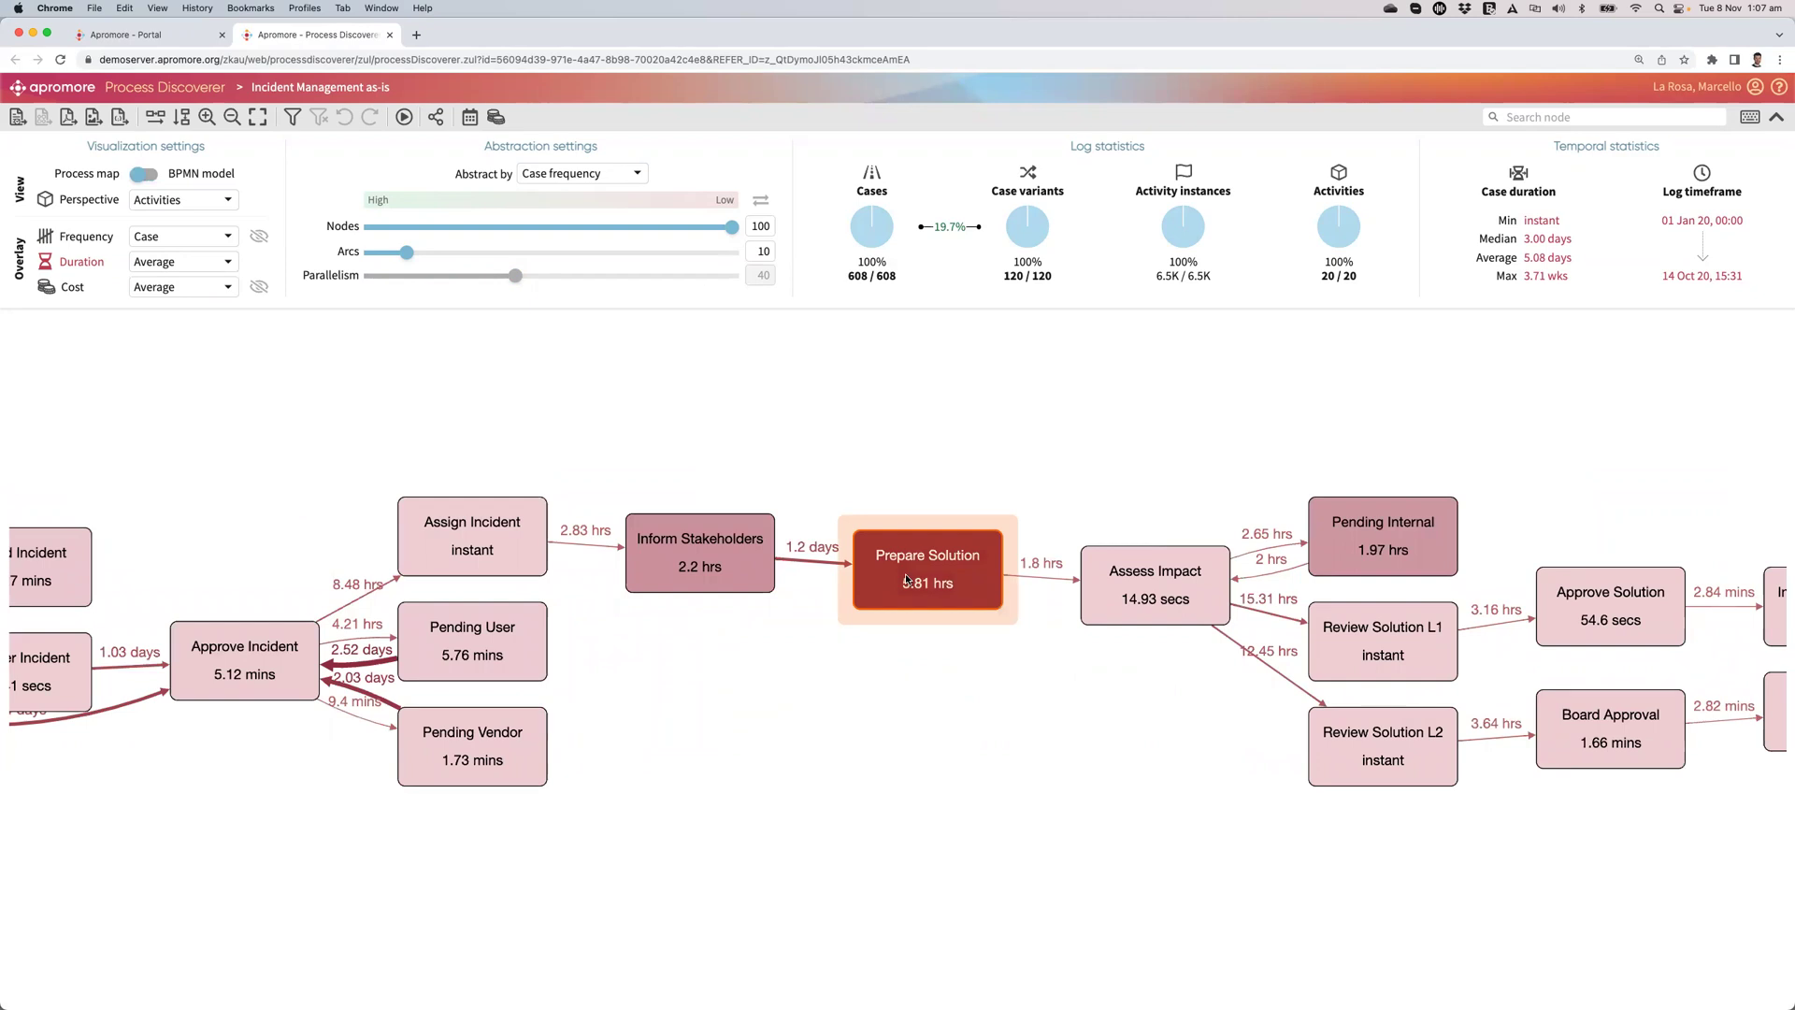
double_click(906, 579)
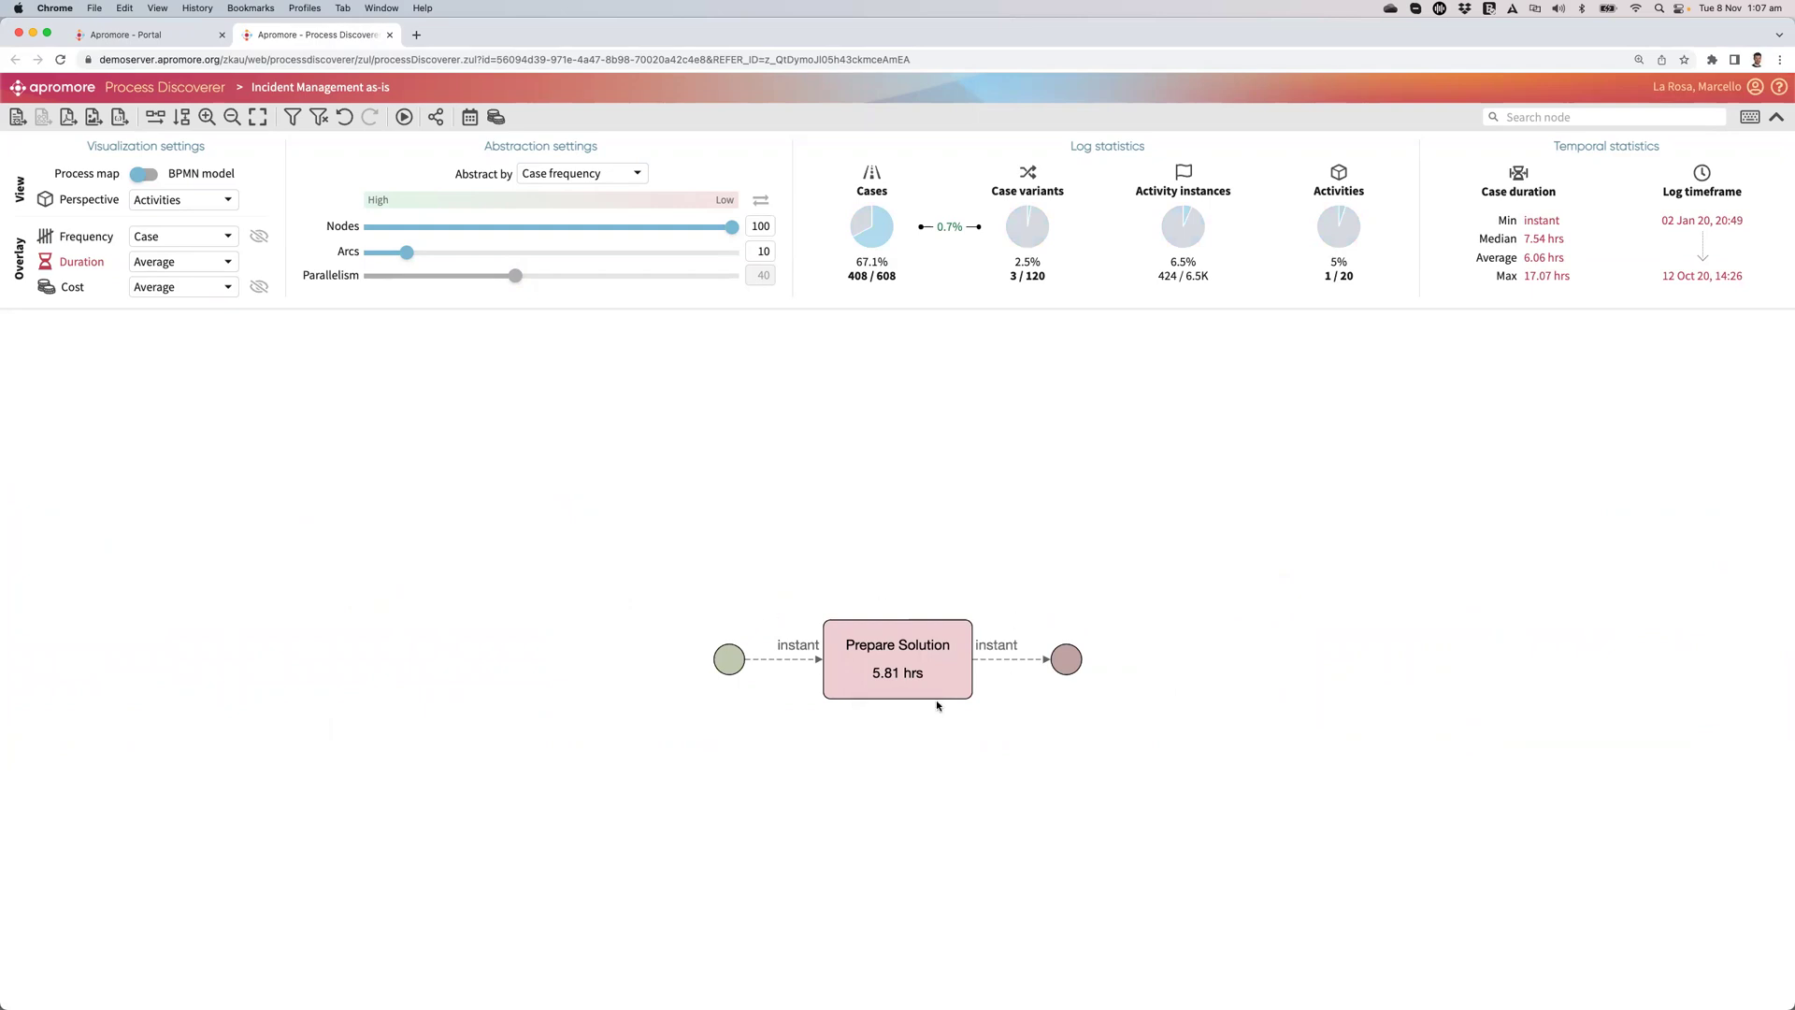
View the filtered map by Roles and Resources, return to Activities, and clear the filter
click(180, 202)
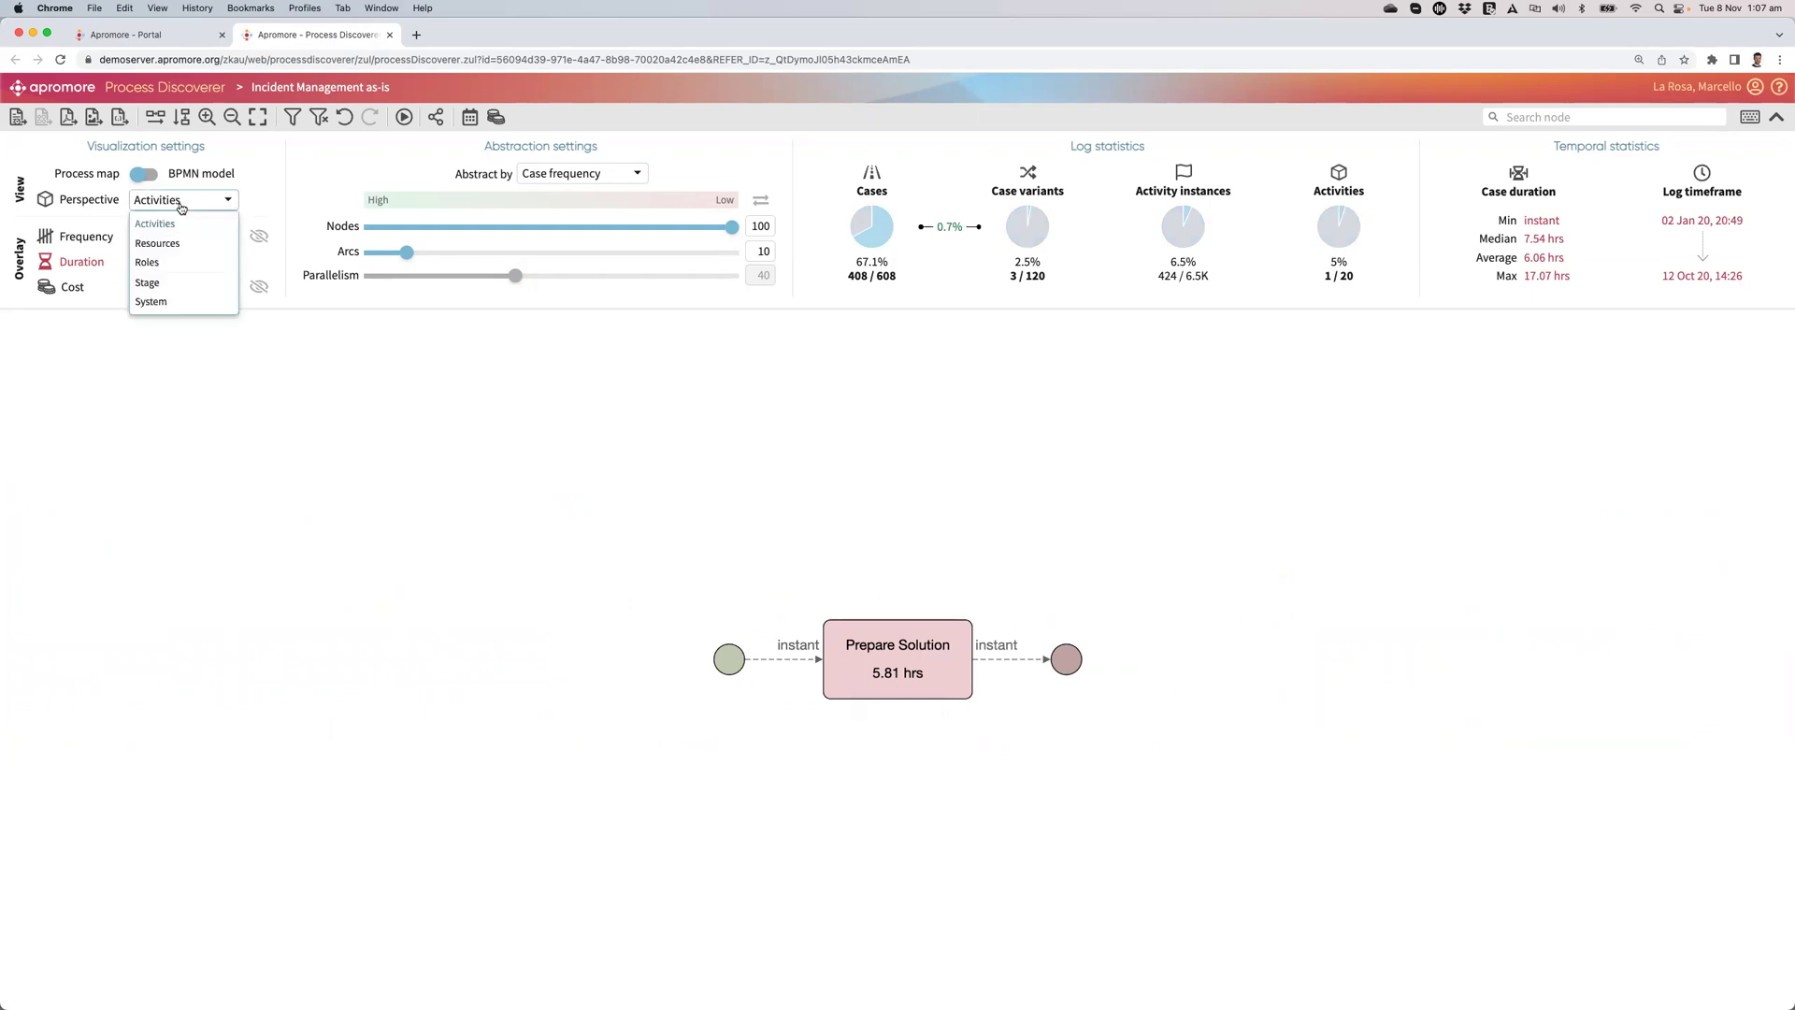
click(163, 261)
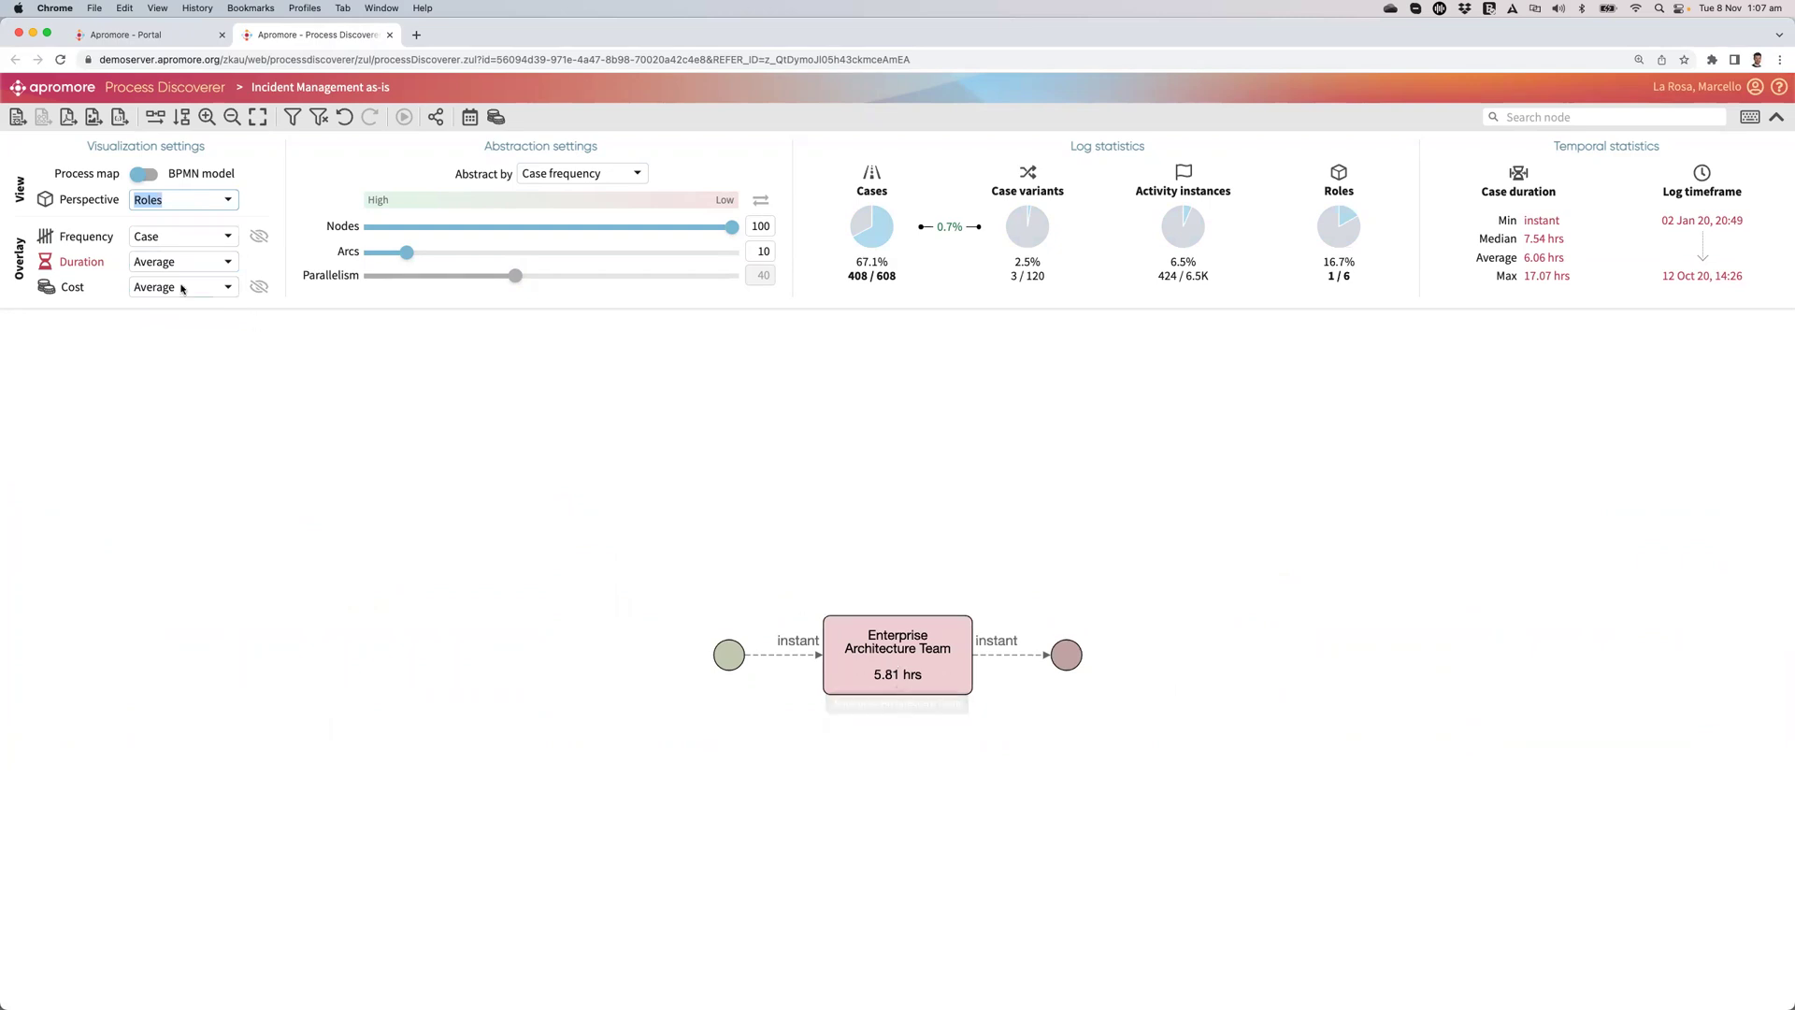
click(164, 202)
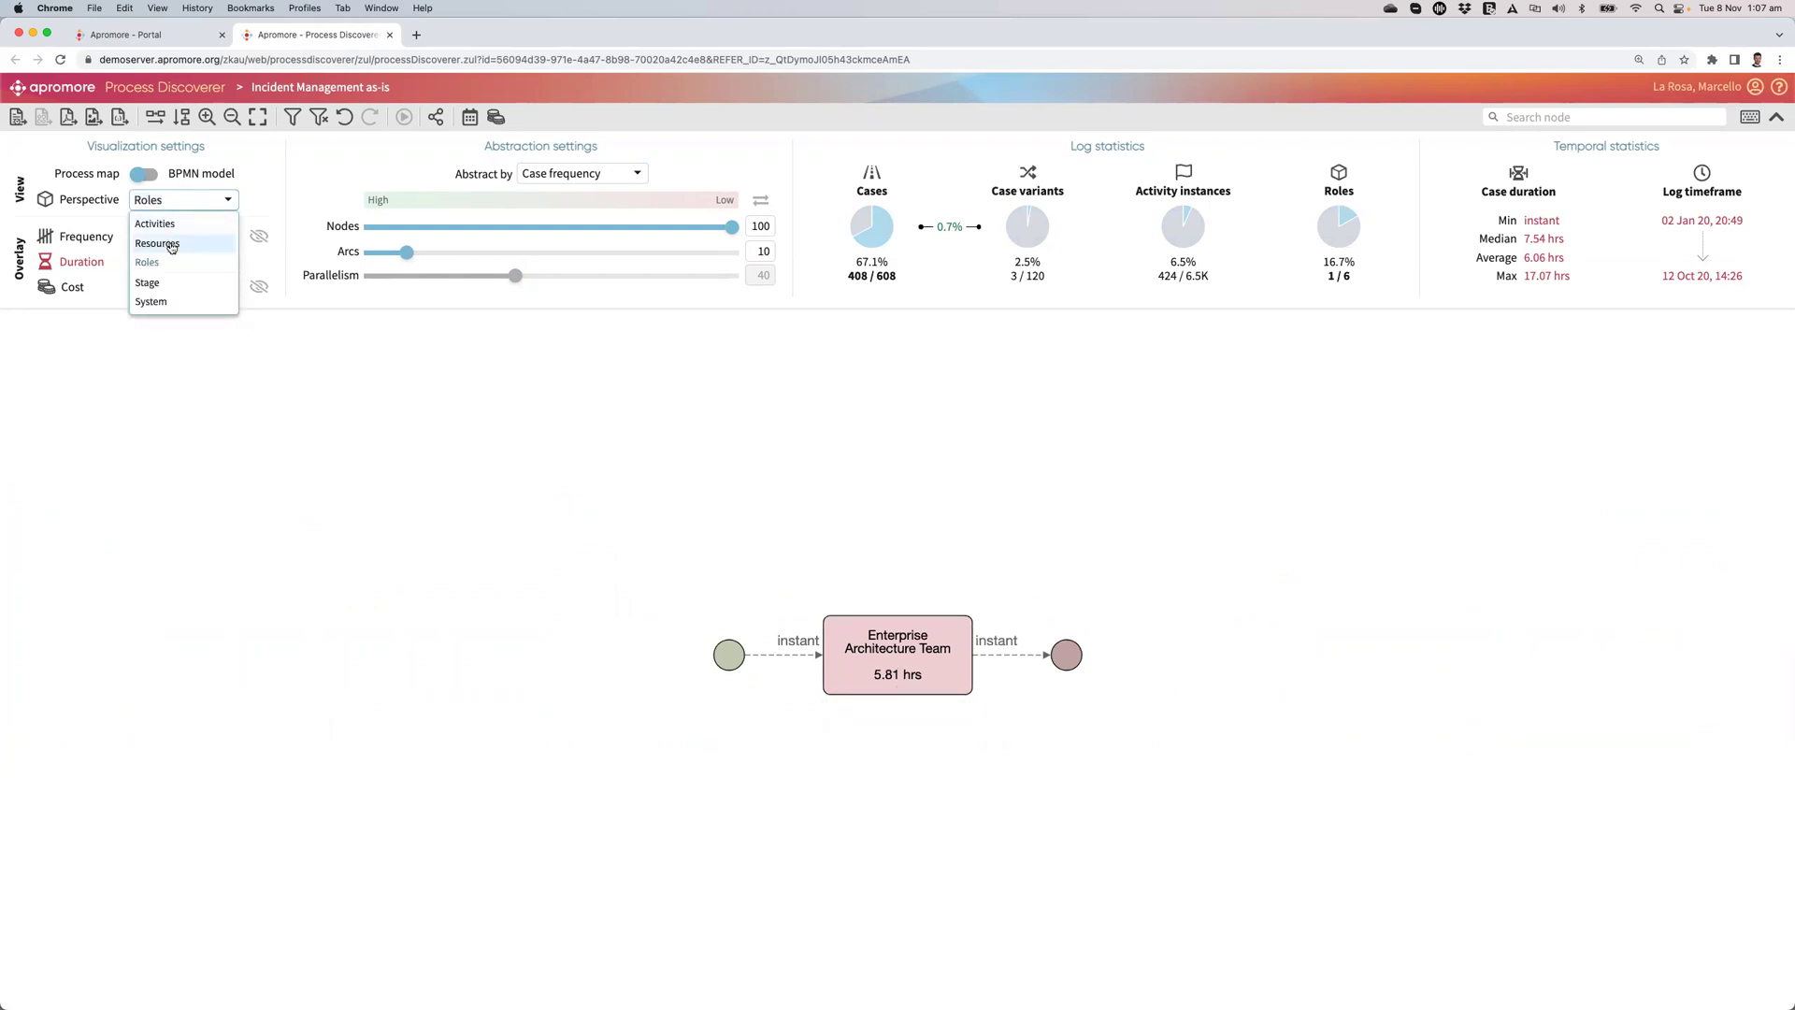
click(171, 244)
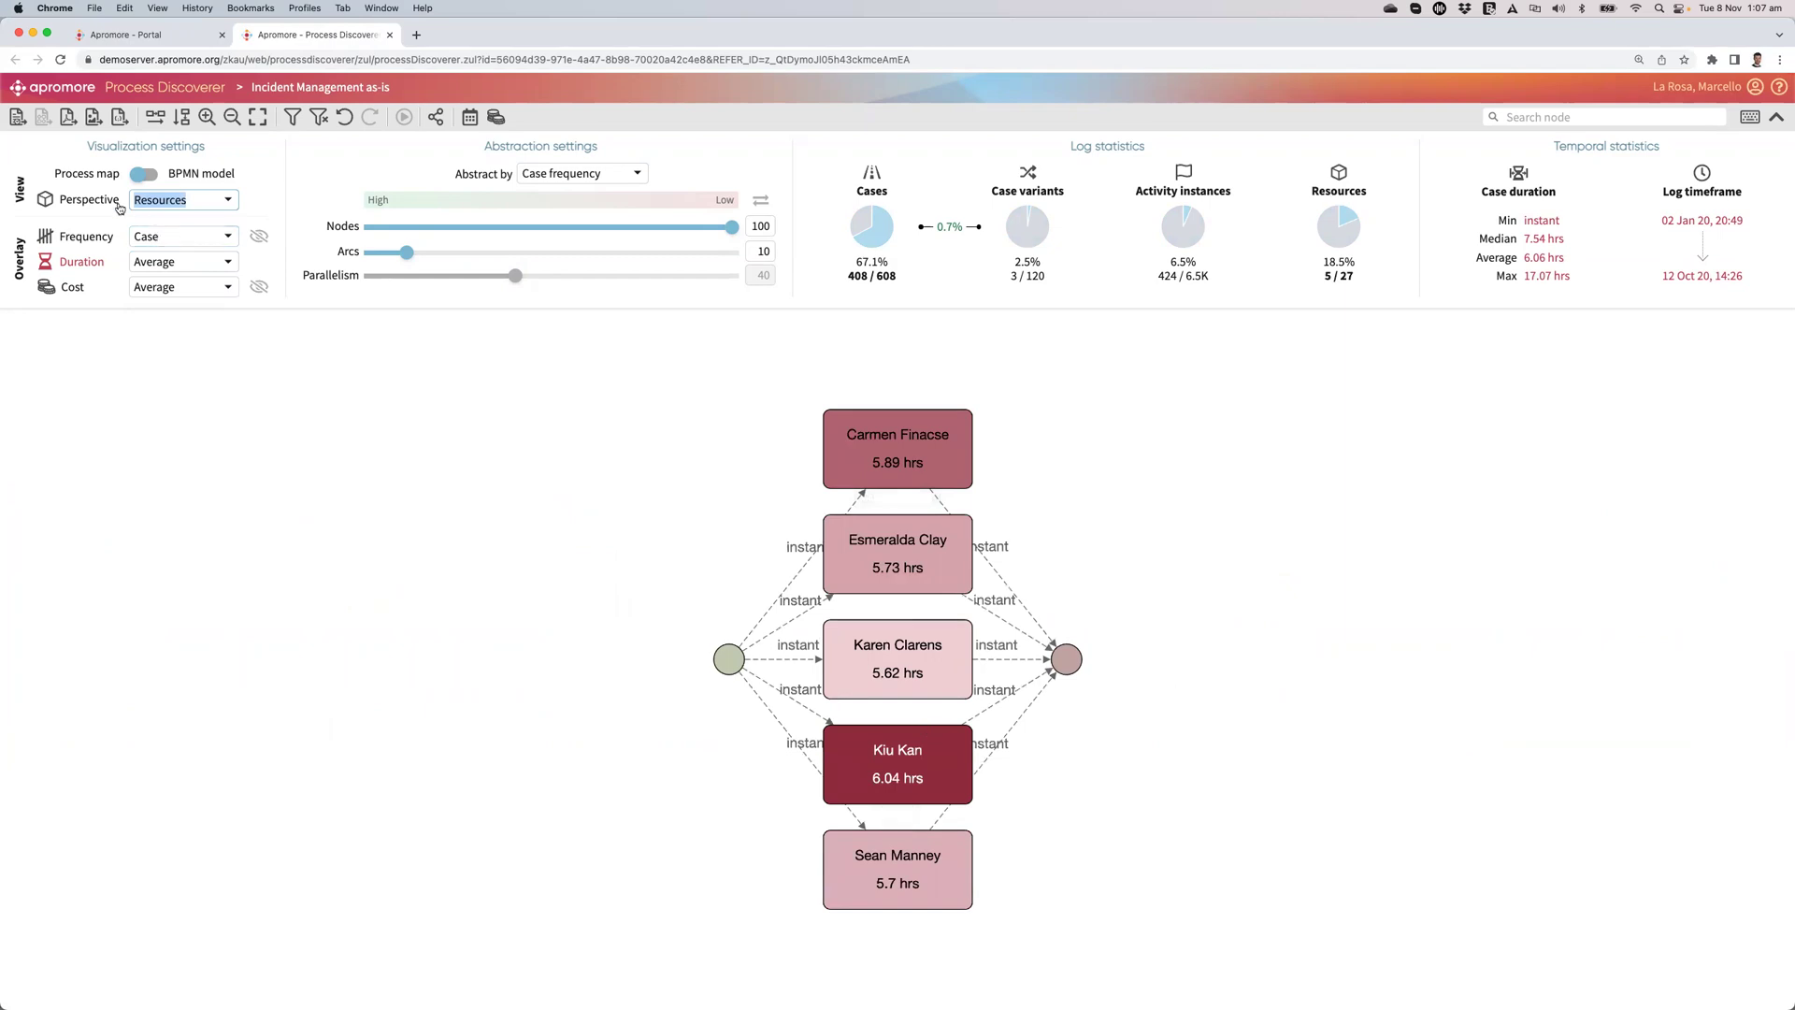
key(Up)
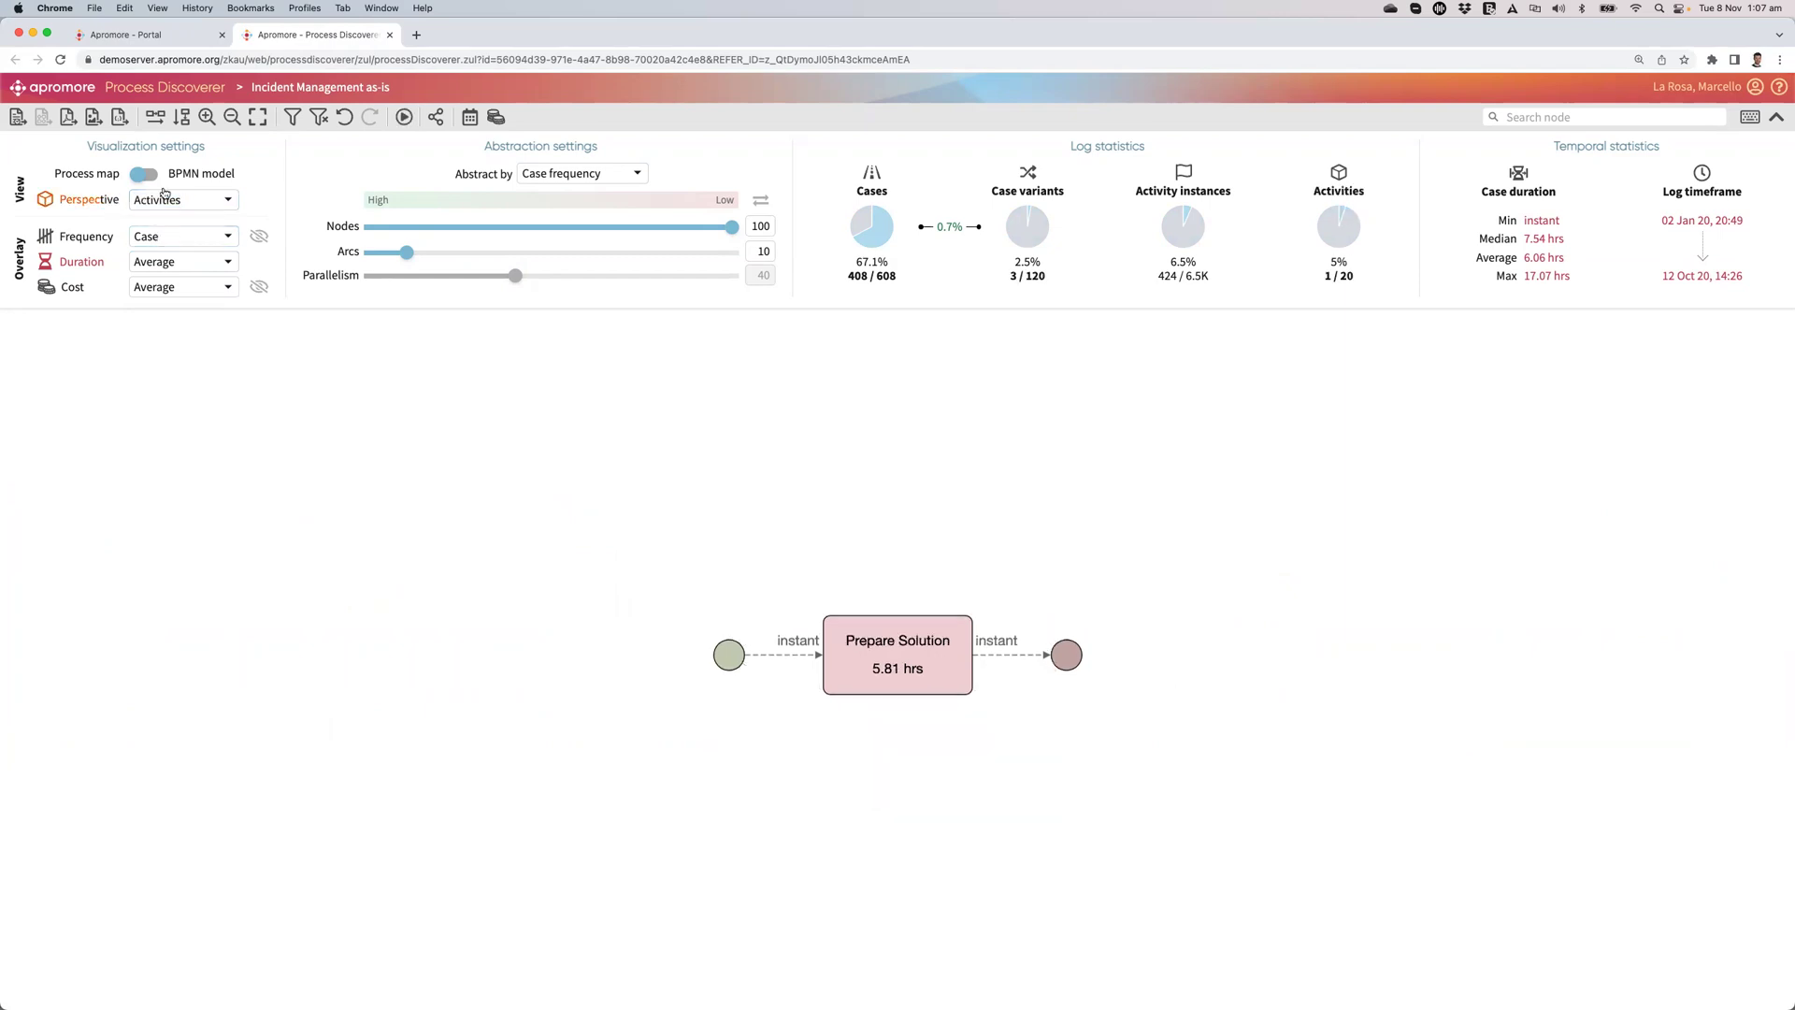
click(317, 116)
click(869, 247)
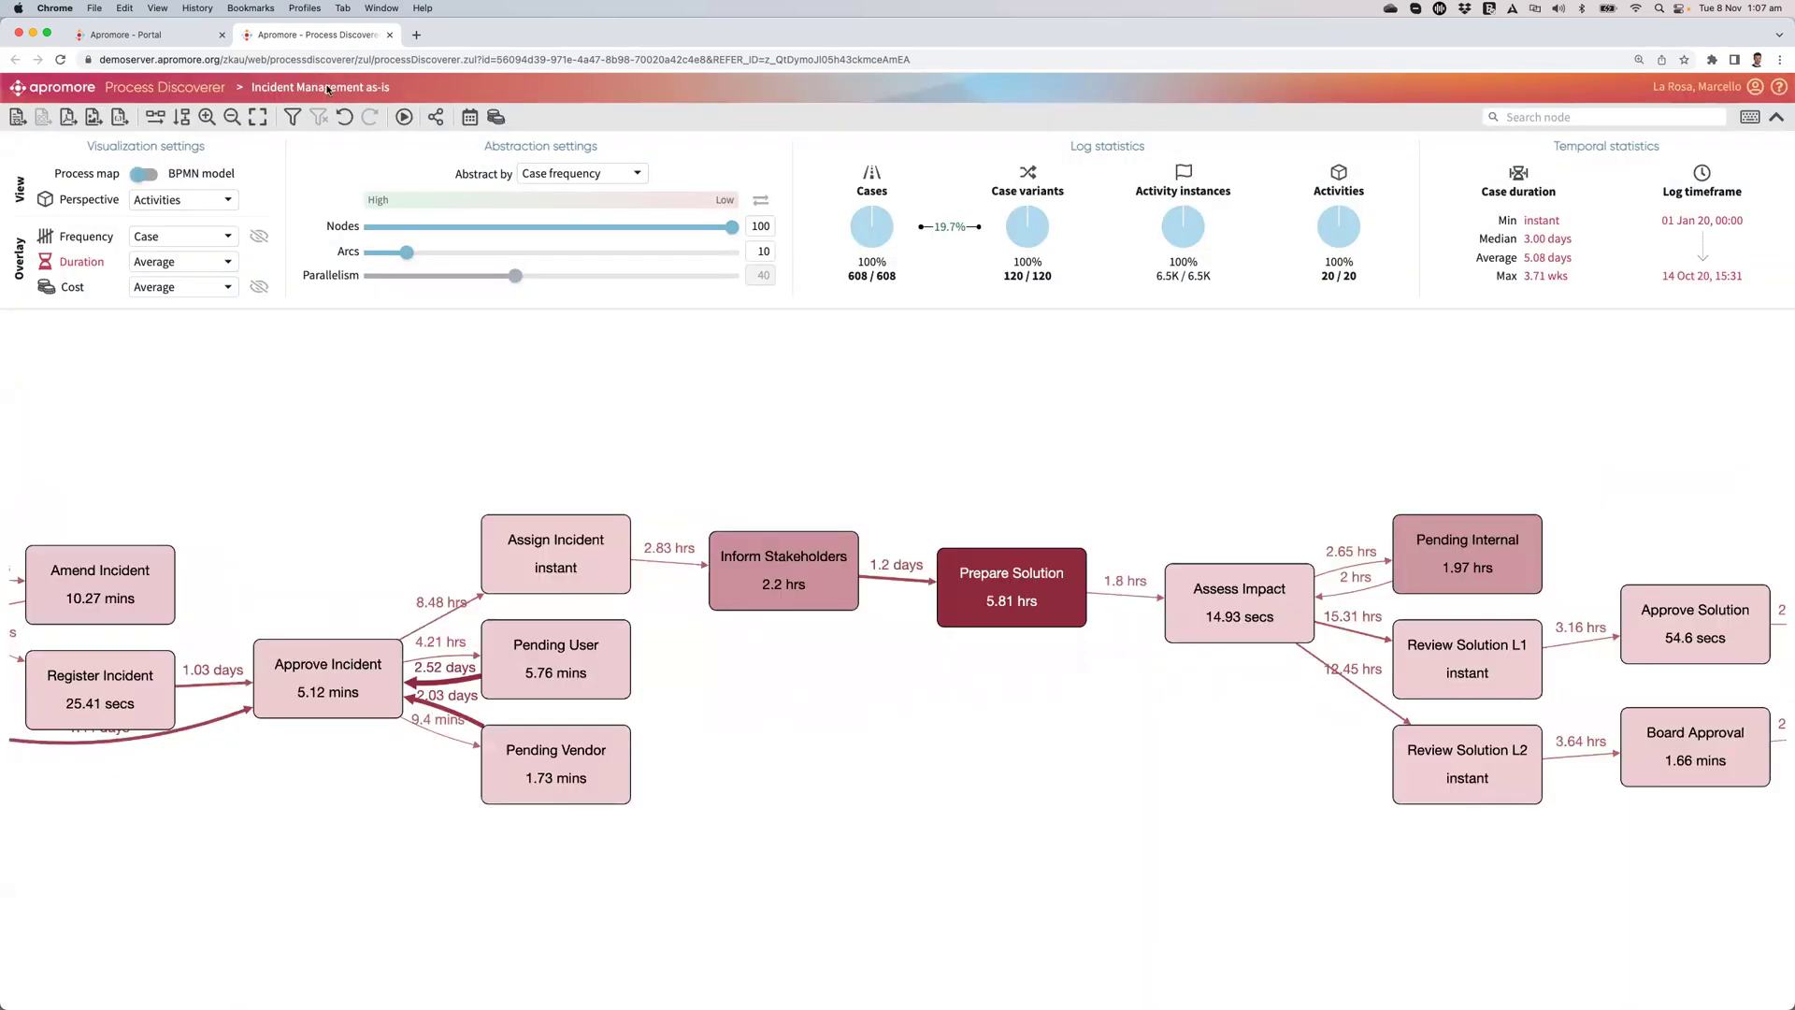
Open the saved Incident Management as-is v1.0 model in the BPMN Editor and select Complete Incident
click(178, 42)
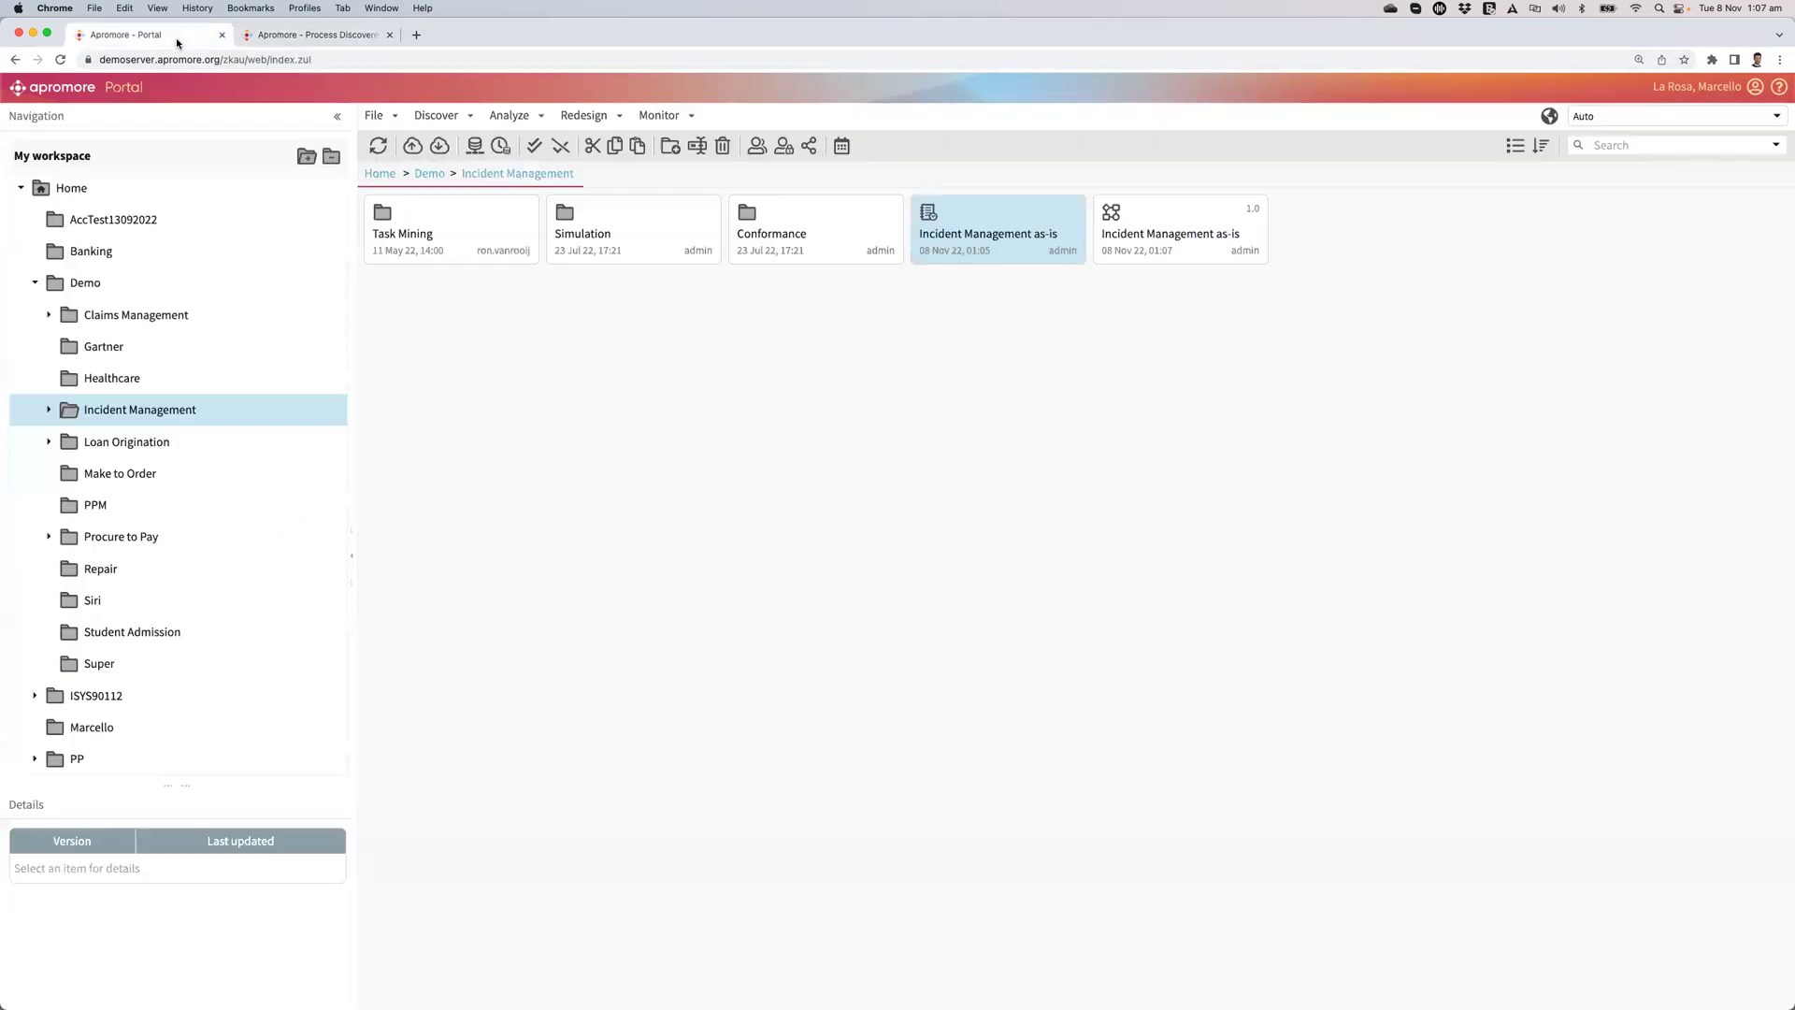
click(1099, 234)
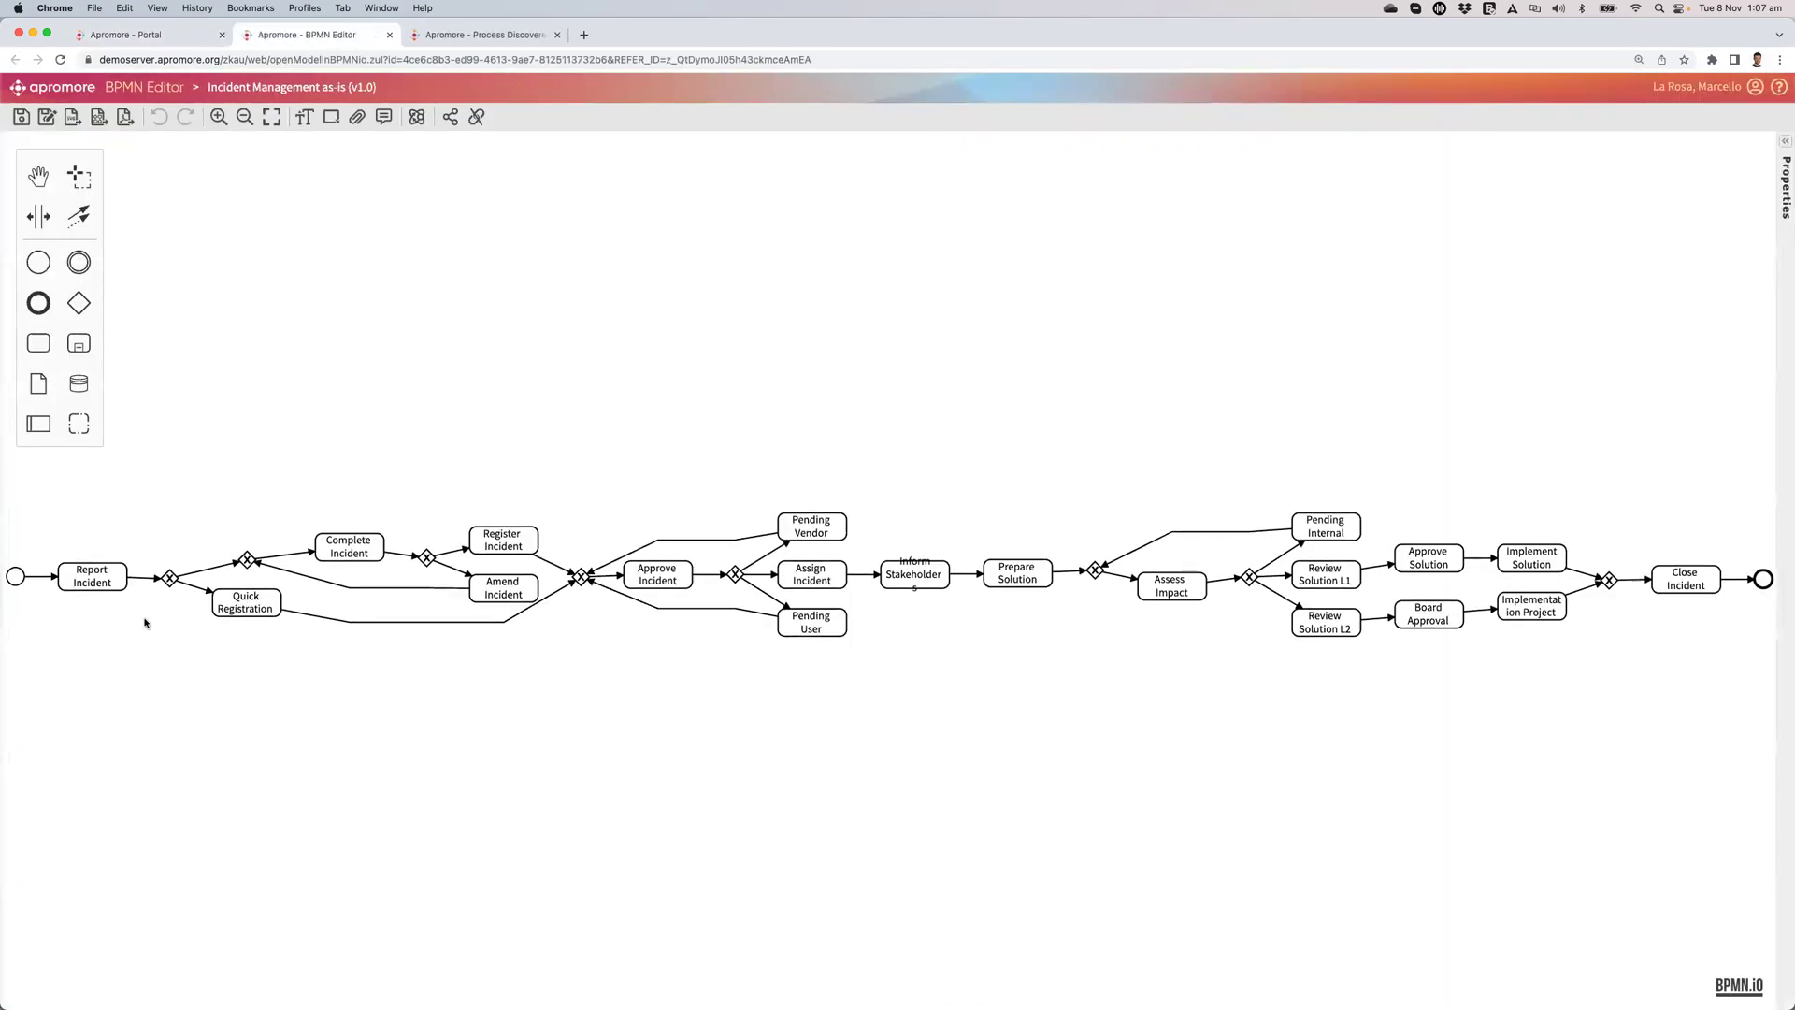
click(436, 36)
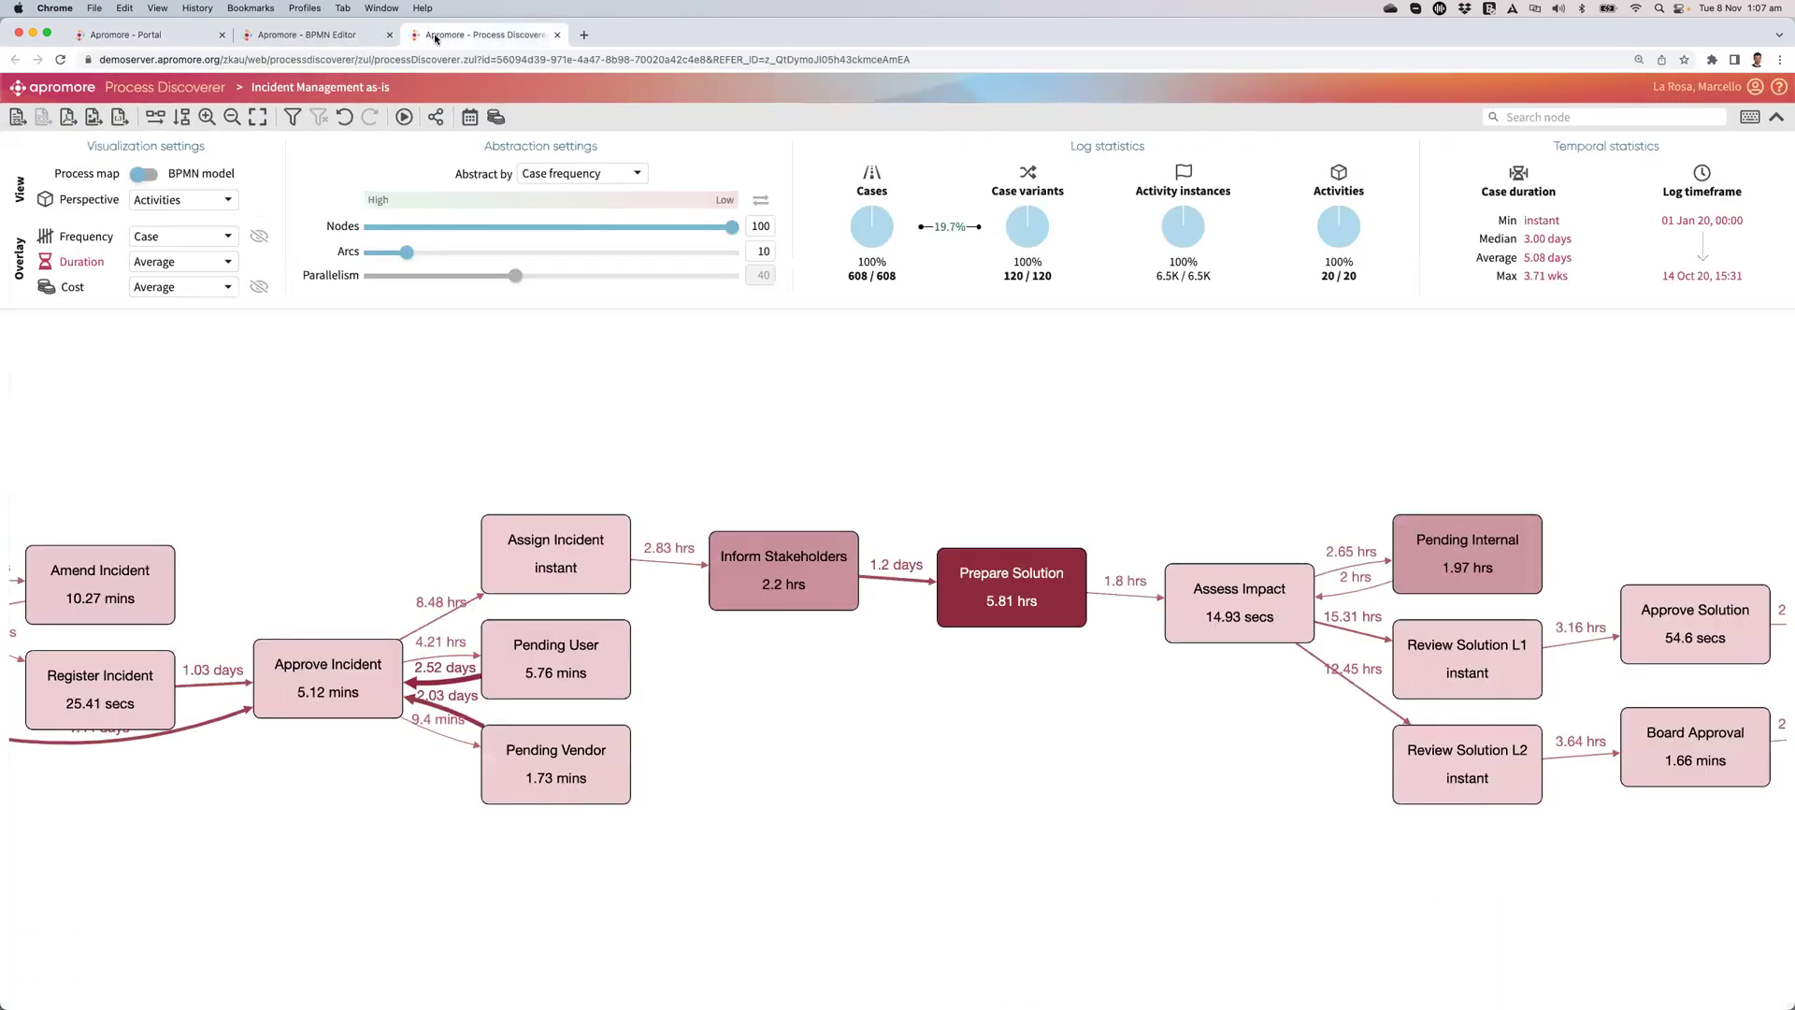
click(146, 174)
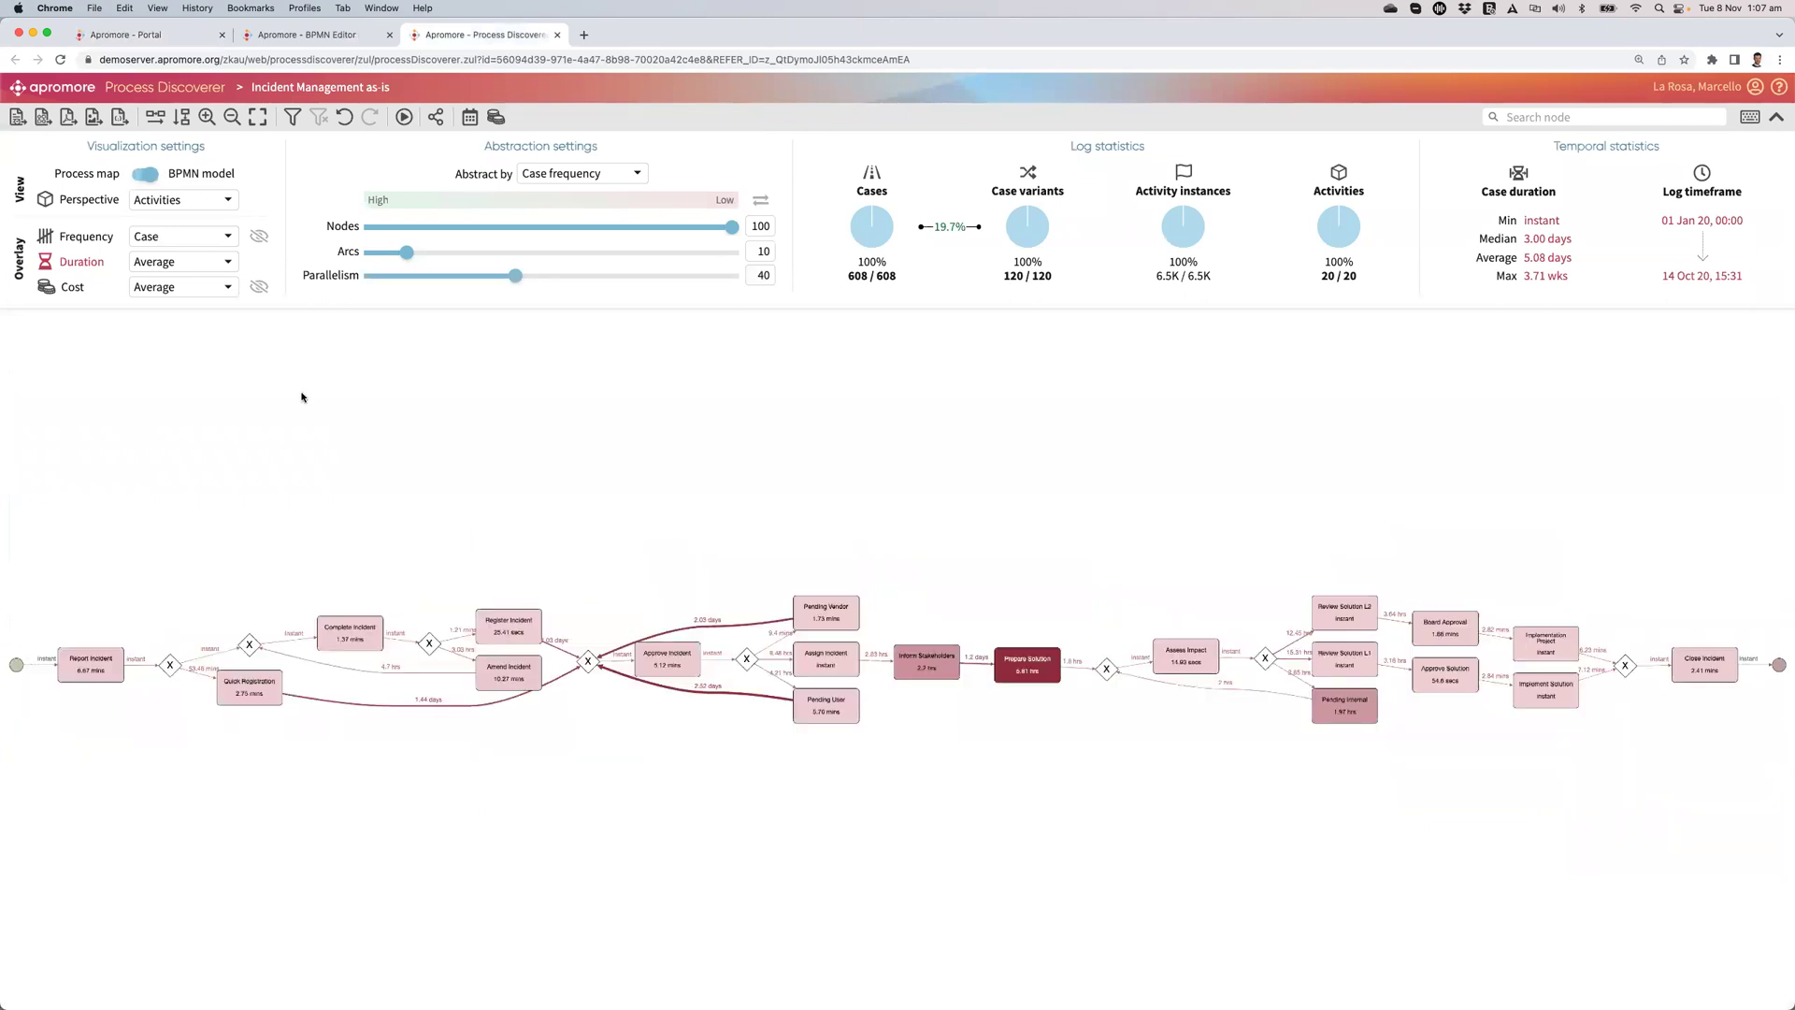
click(327, 36)
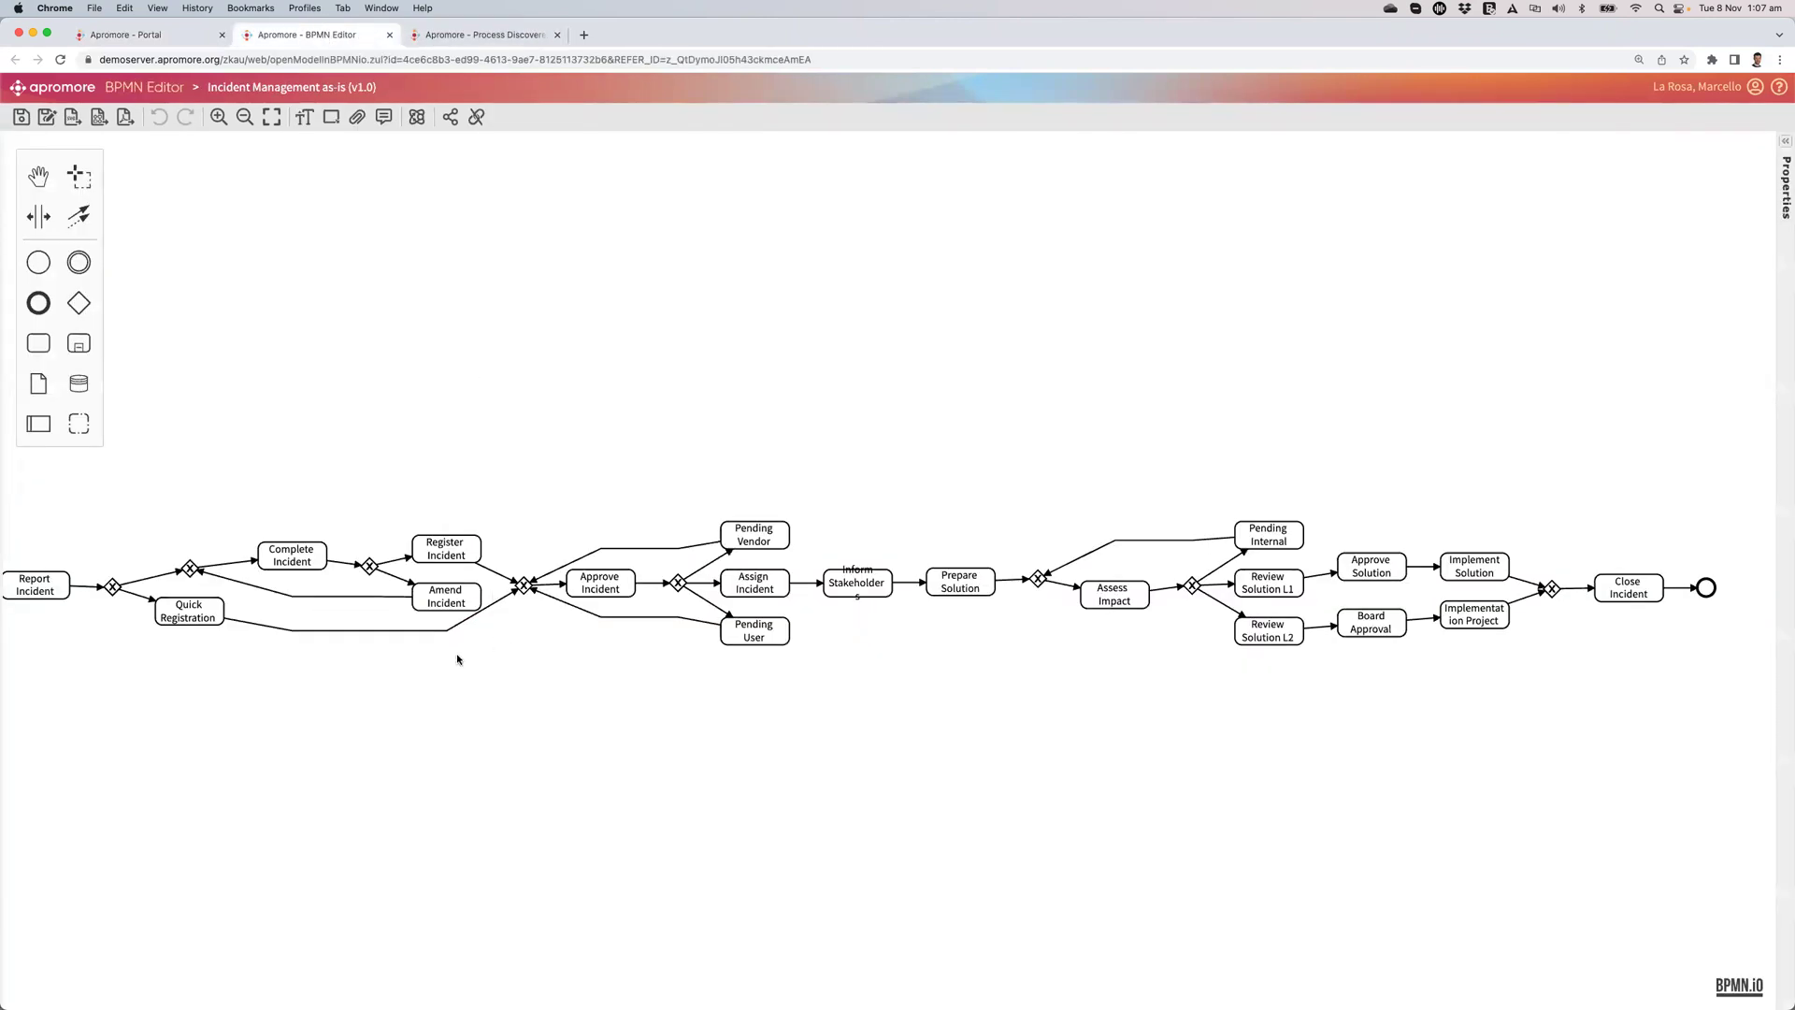
scroll(457, 660, down, 3)
scroll(316, 653, up, 5)
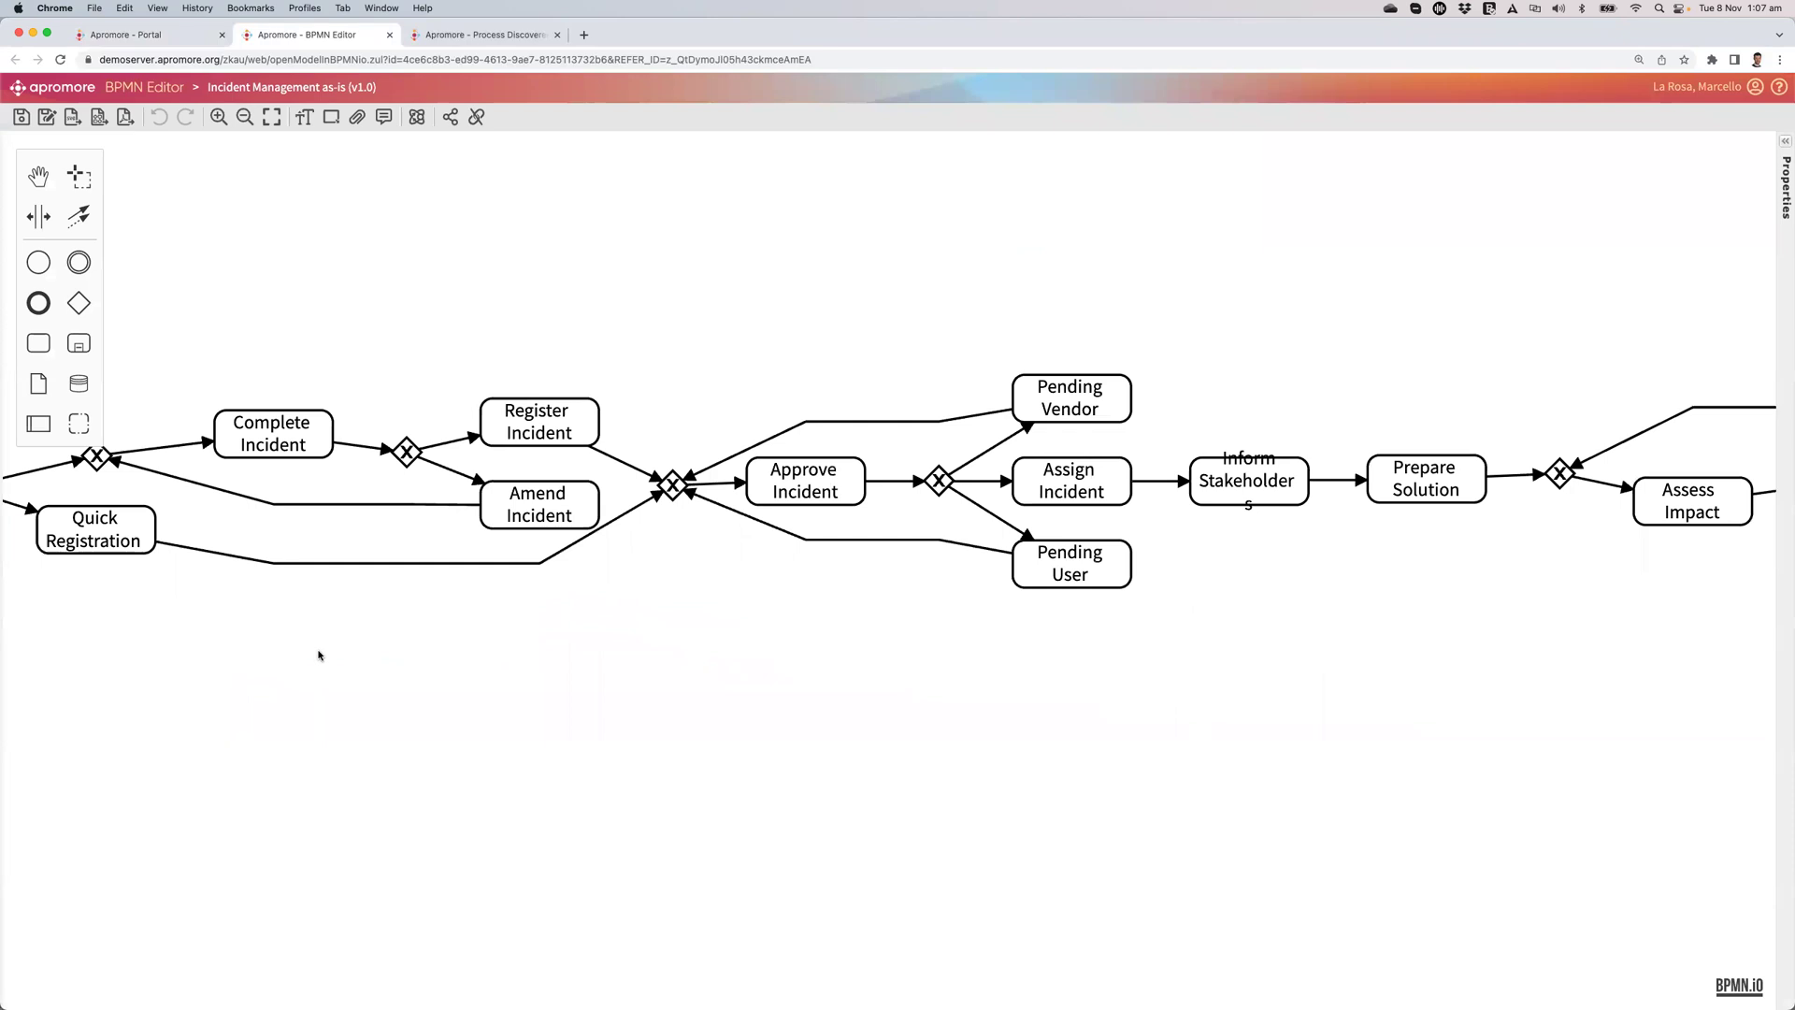
click(831, 339)
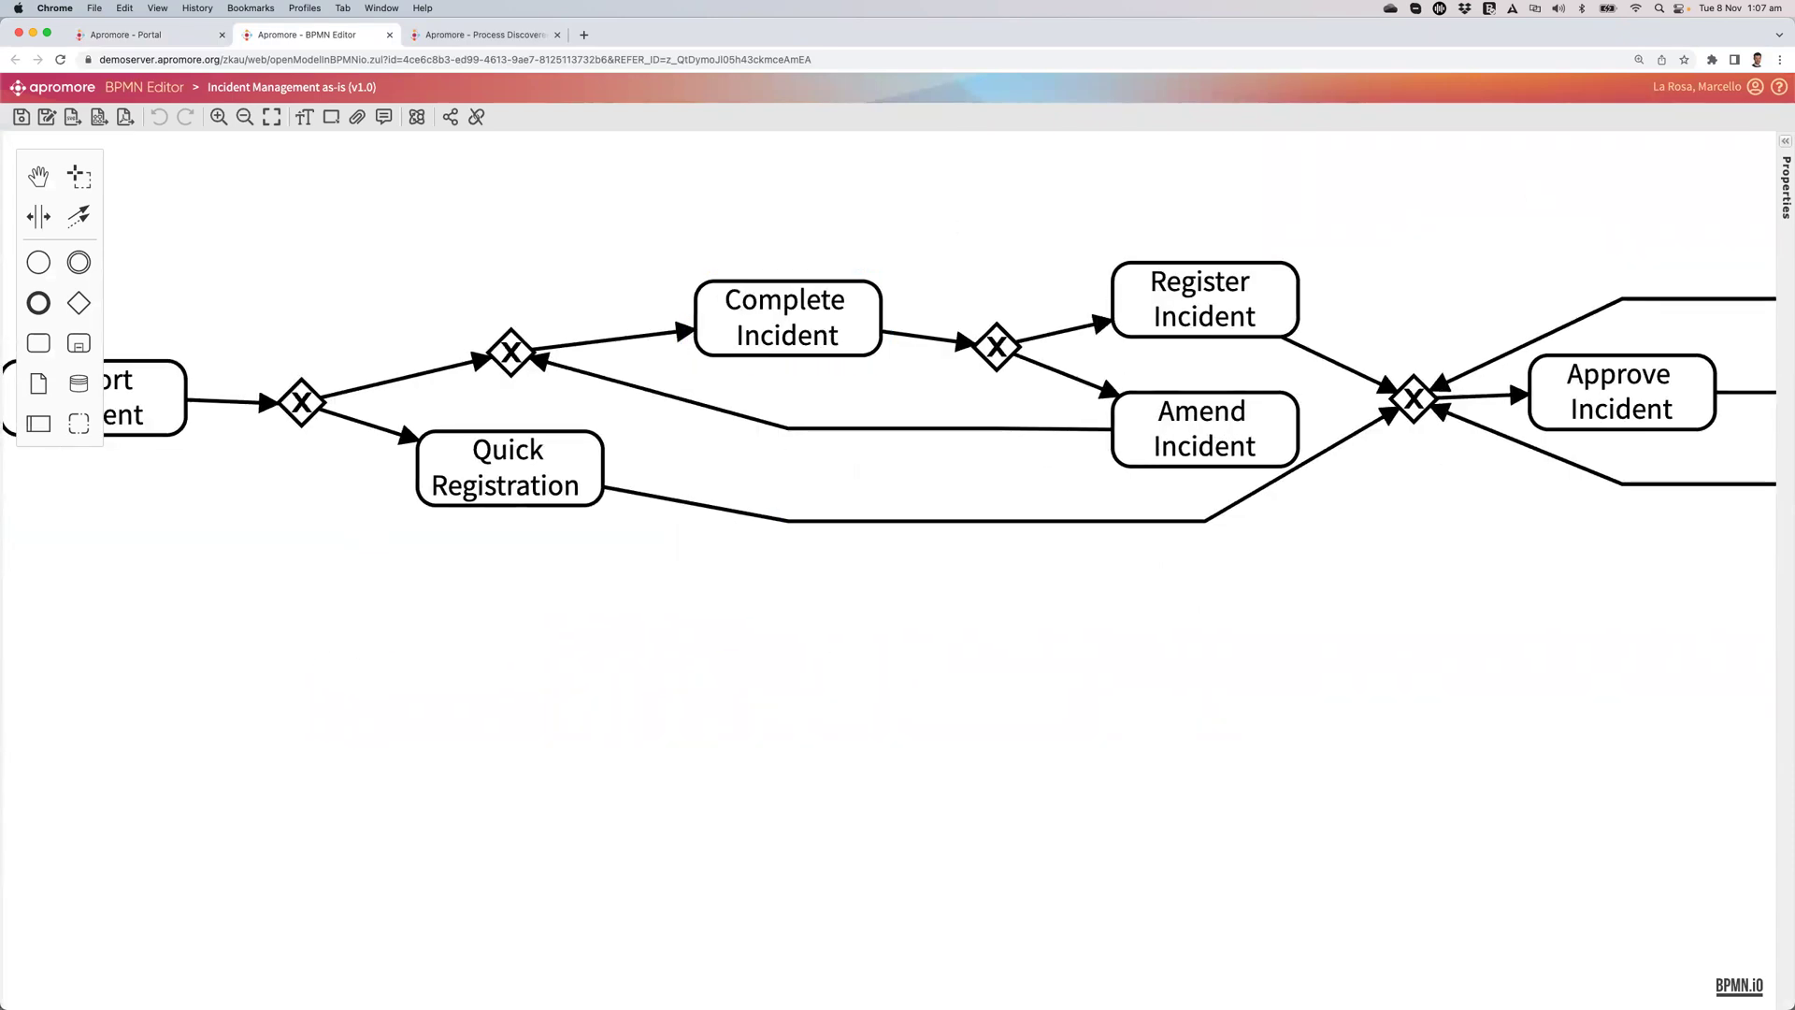
Show the model's simulation scenario settings in the Properties panel
click(1784, 142)
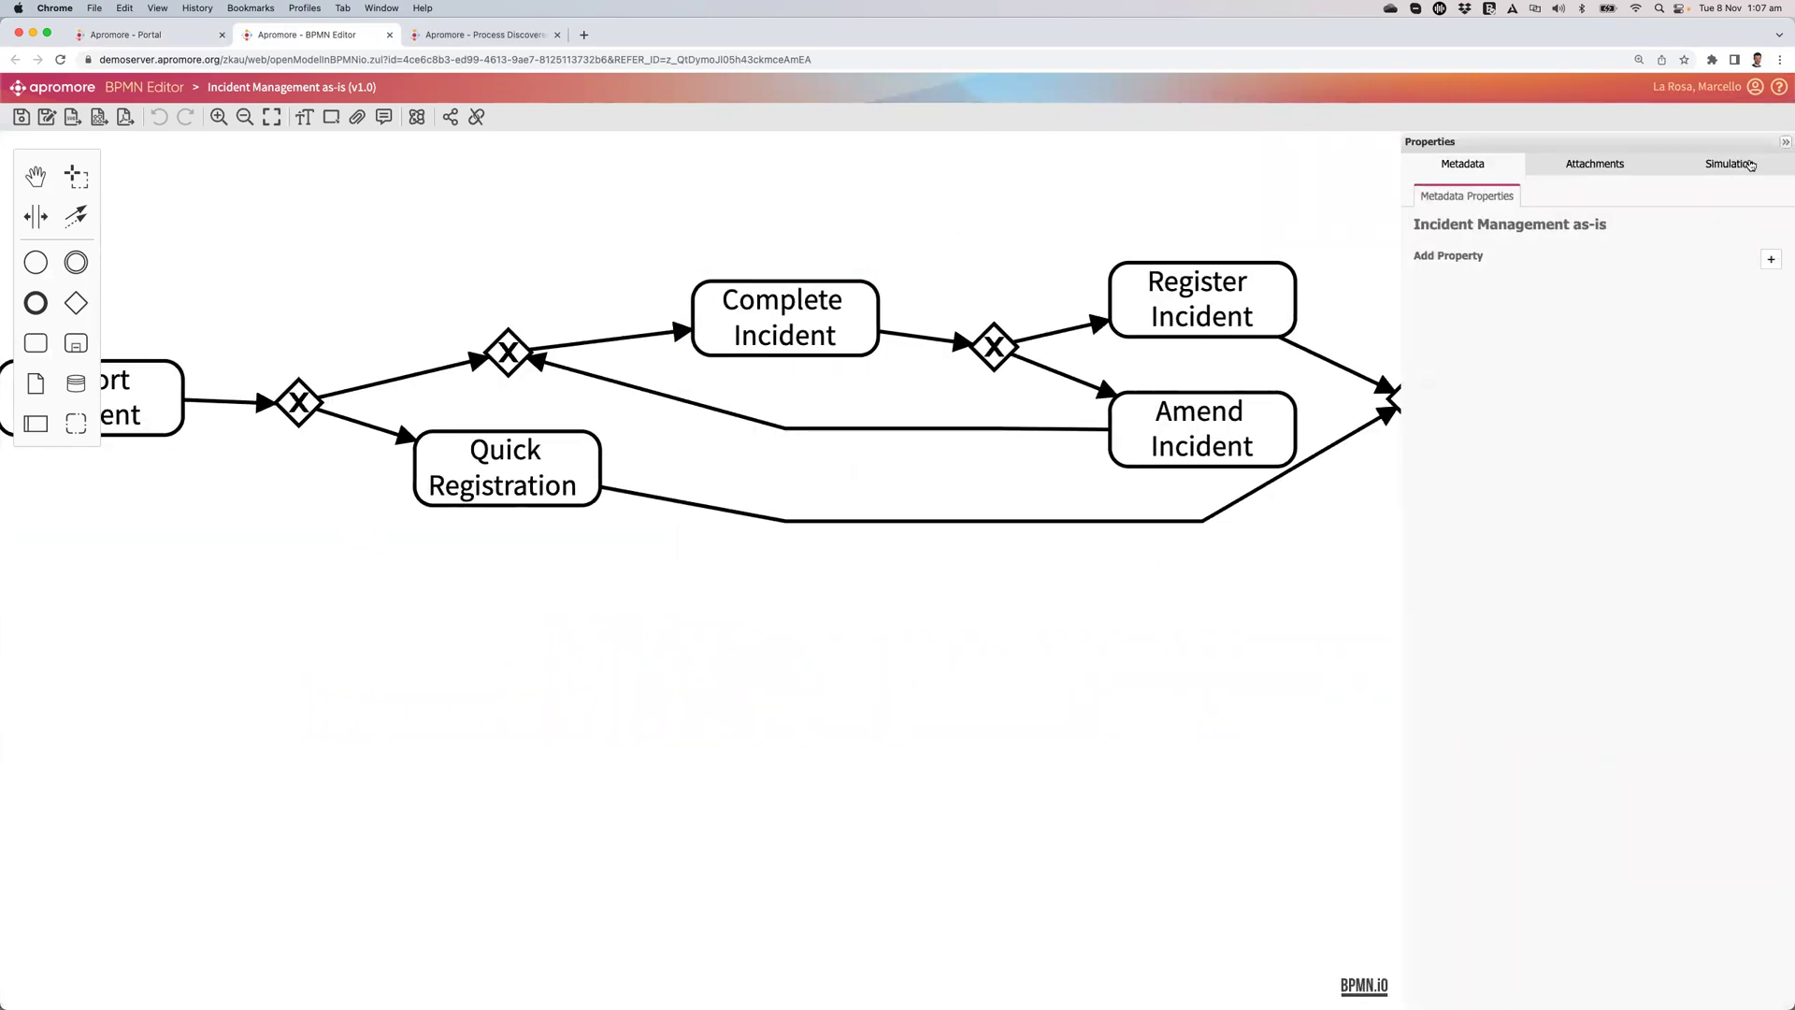
click(1751, 166)
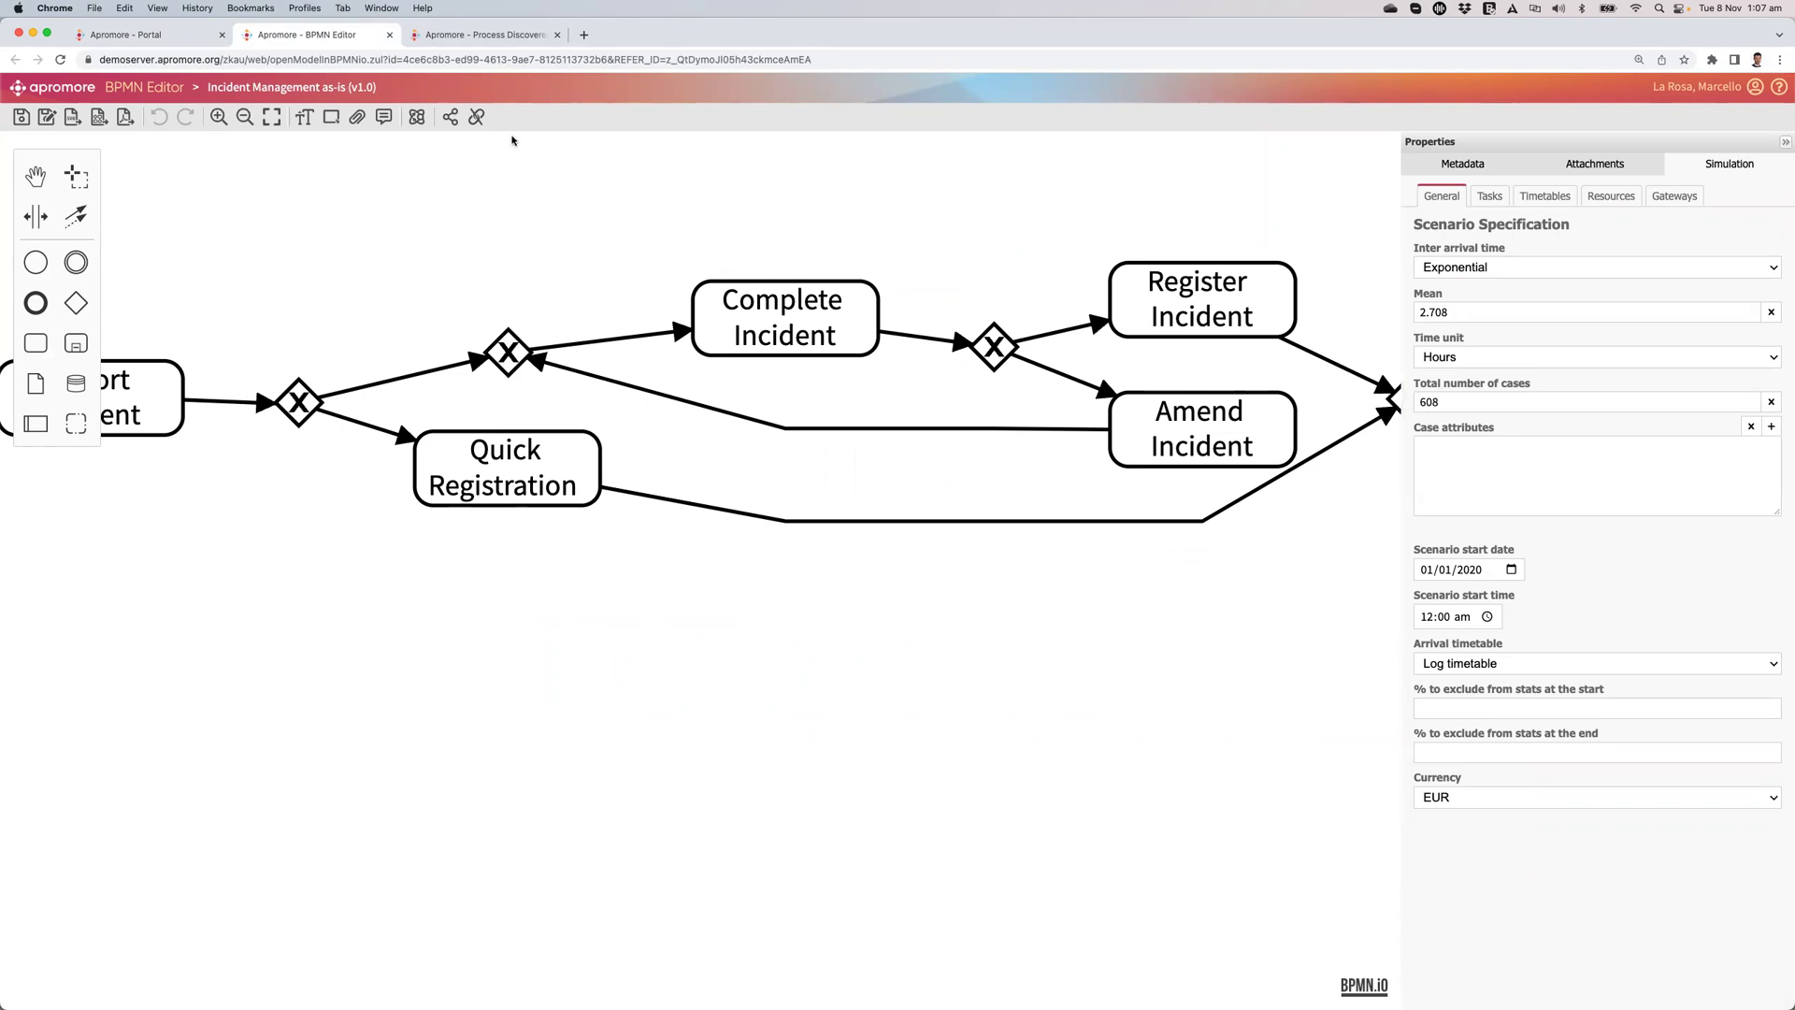
click(502, 40)
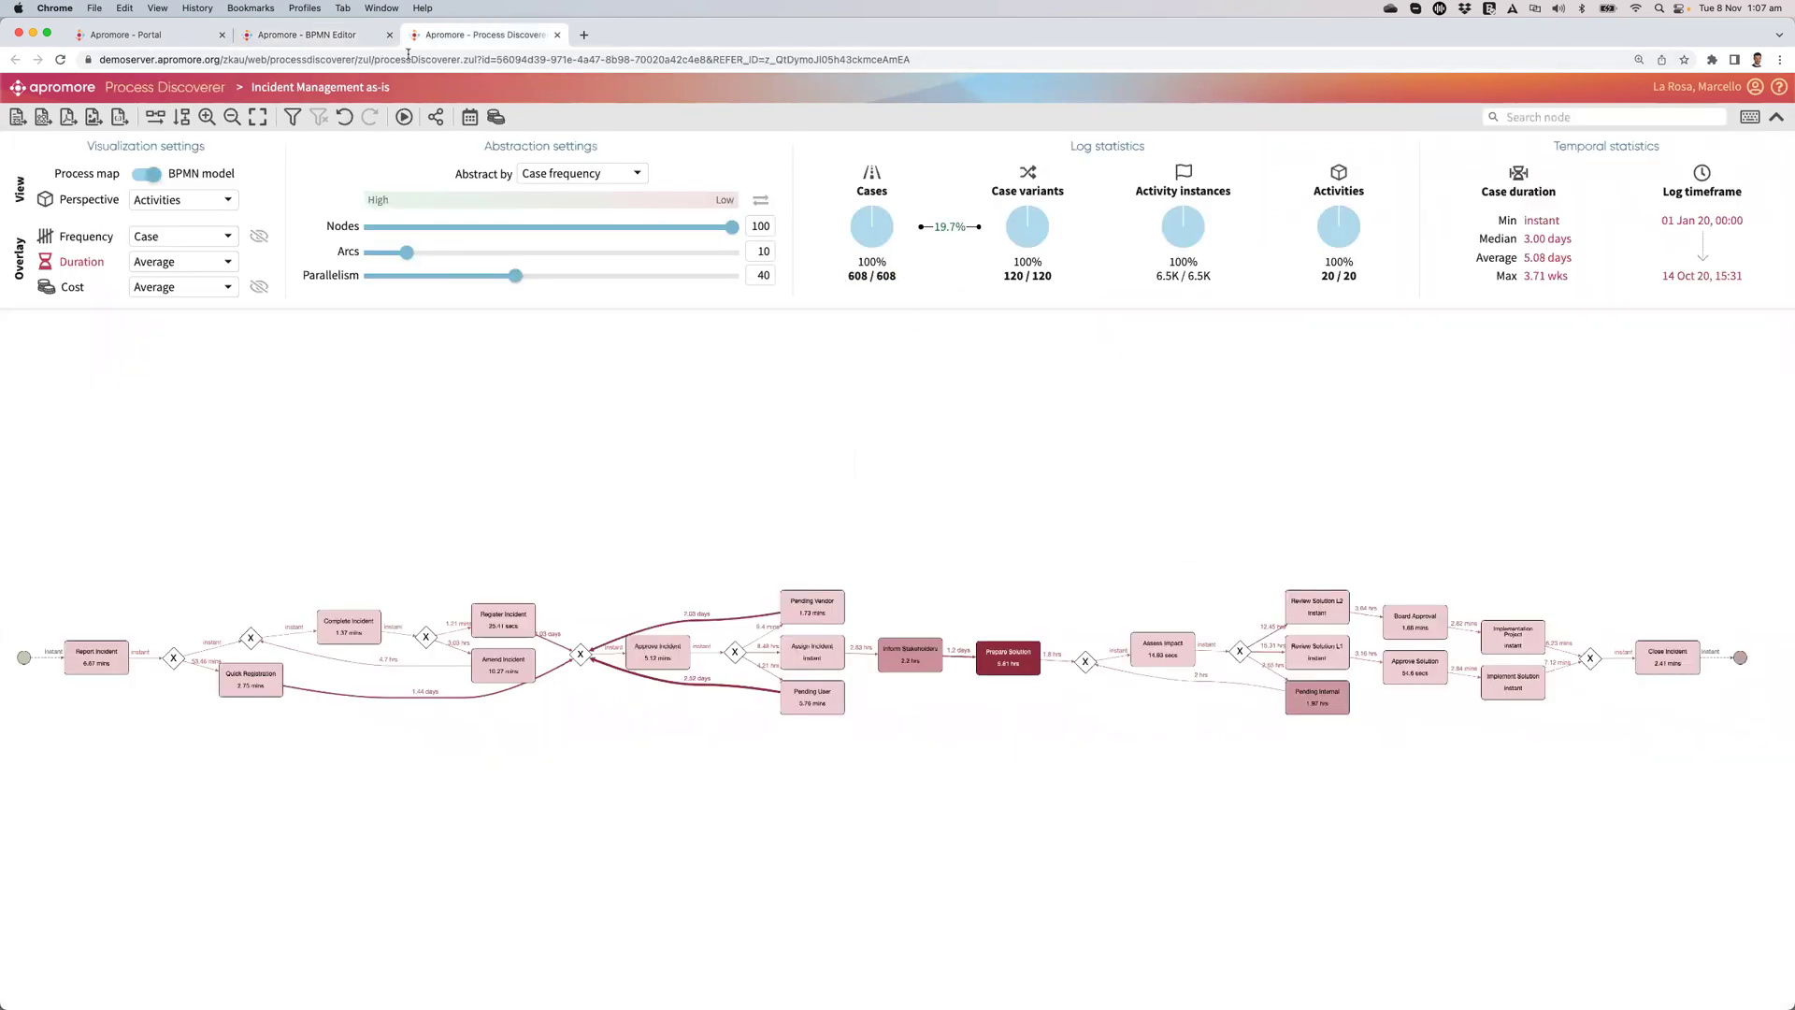
click(337, 36)
scroll(935, 257, left, 5)
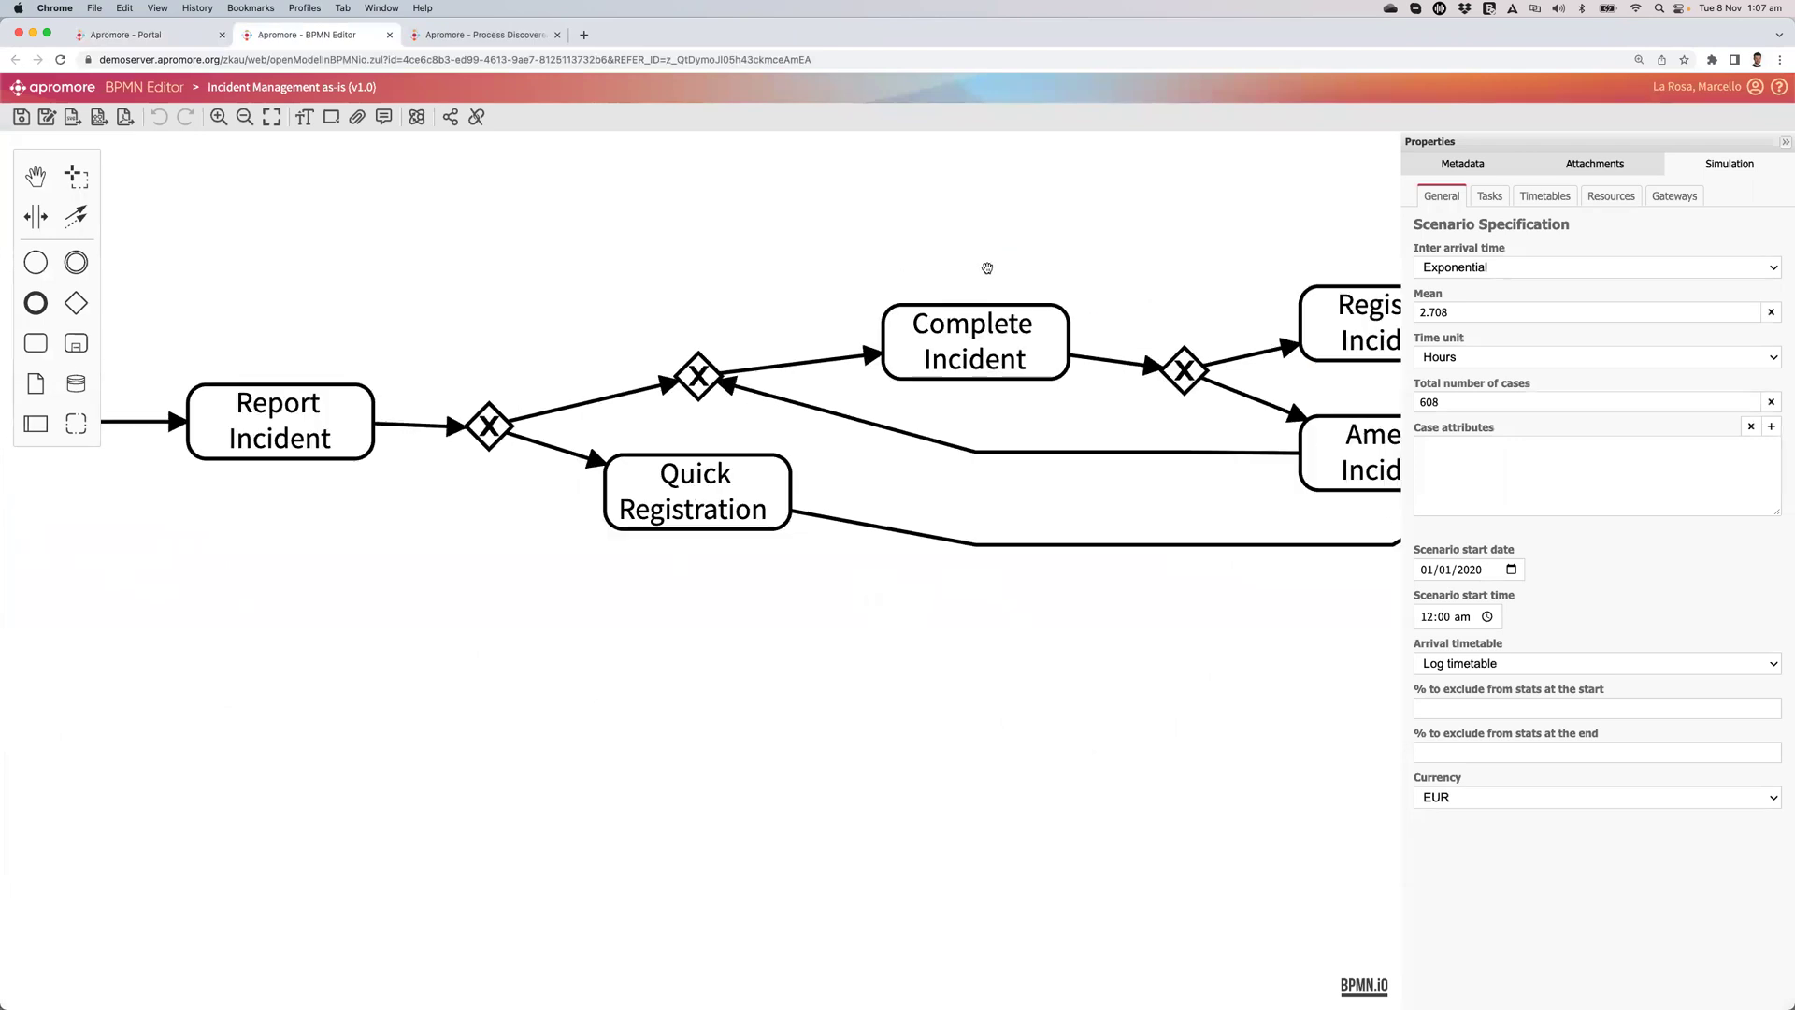
scroll(823, 221, left, 2)
Review the simulation settings of the Report Incident and Complete Incident tasks
click(534, 408)
click(510, 437)
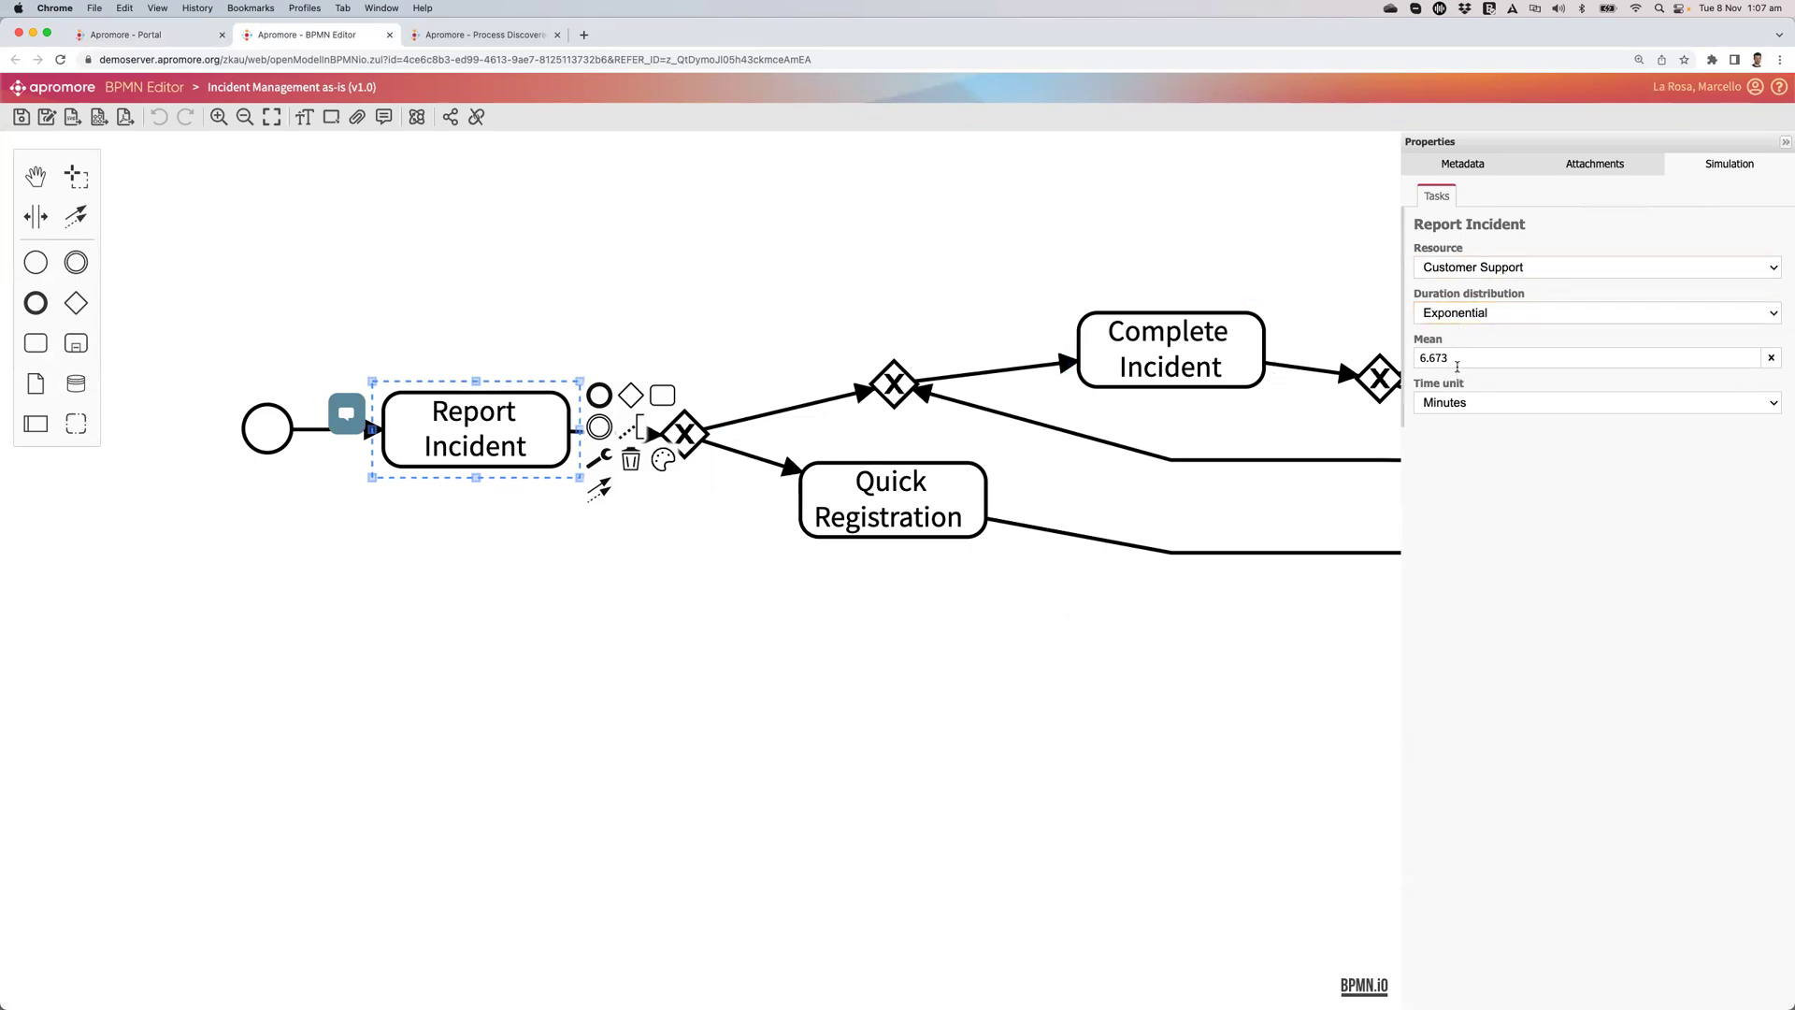
click(1169, 364)
scroll(1169, 364, right, 5)
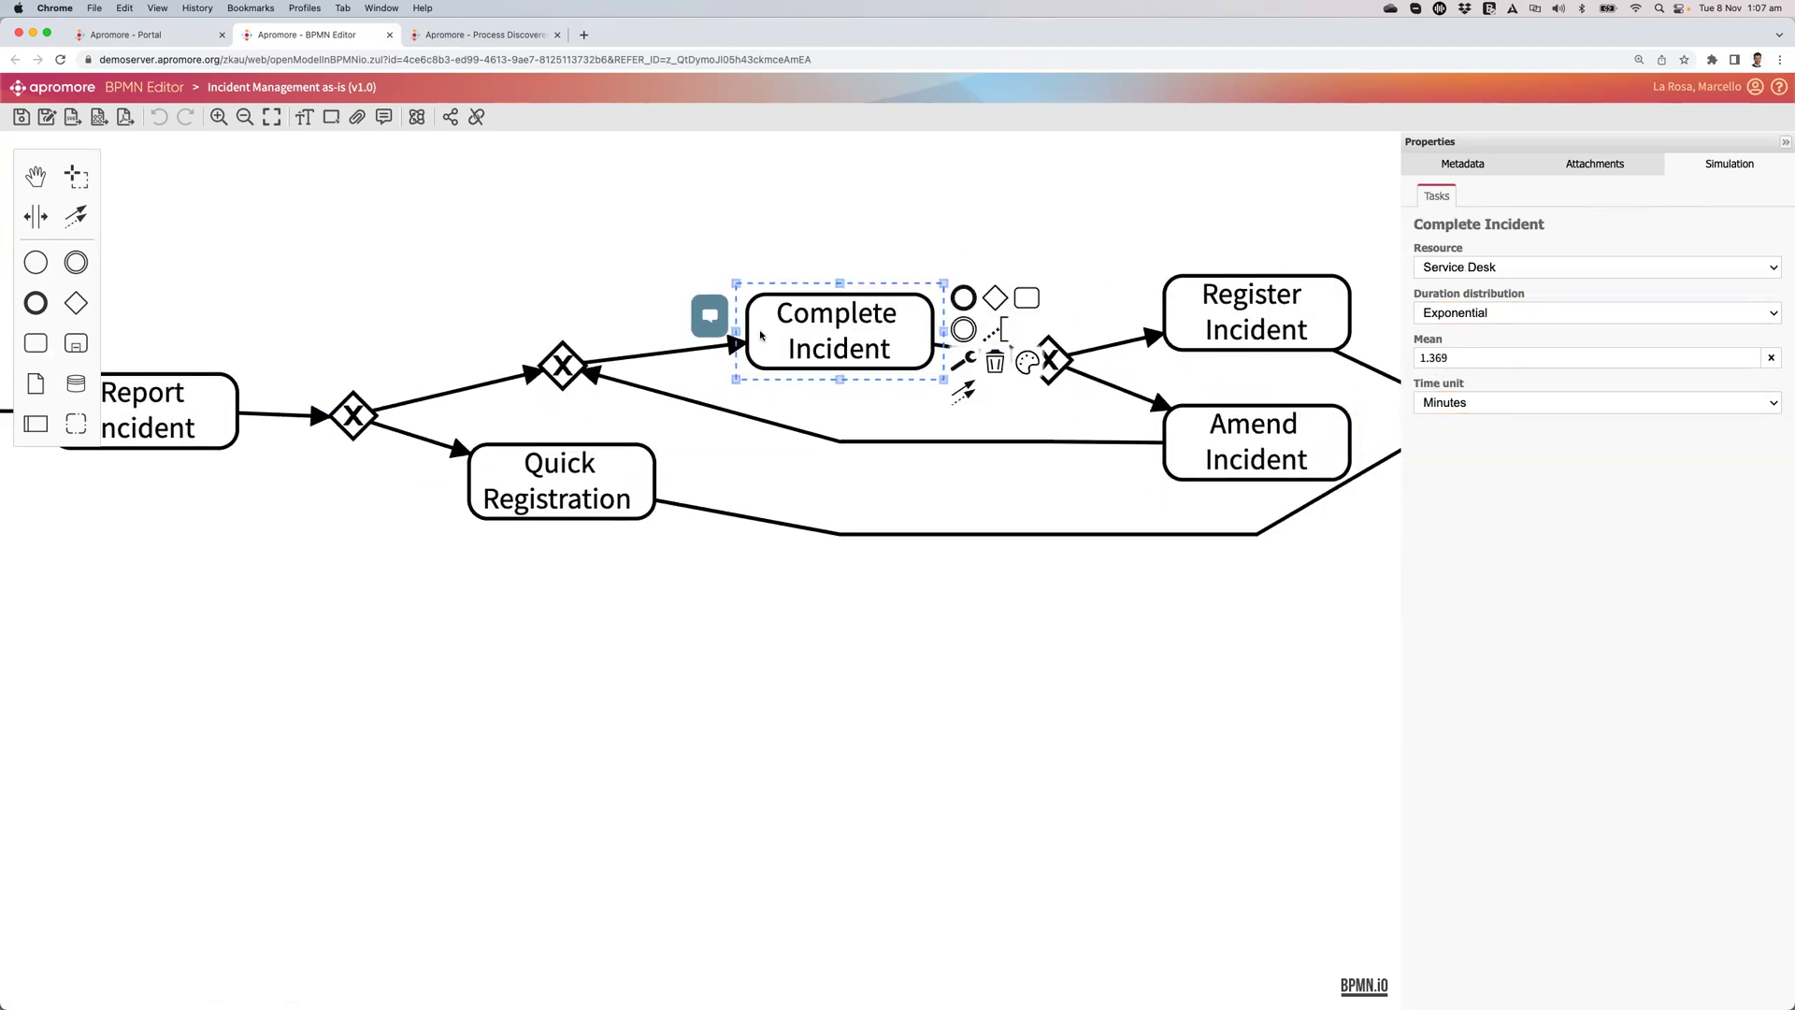
scroll(991, 253, right, 3)
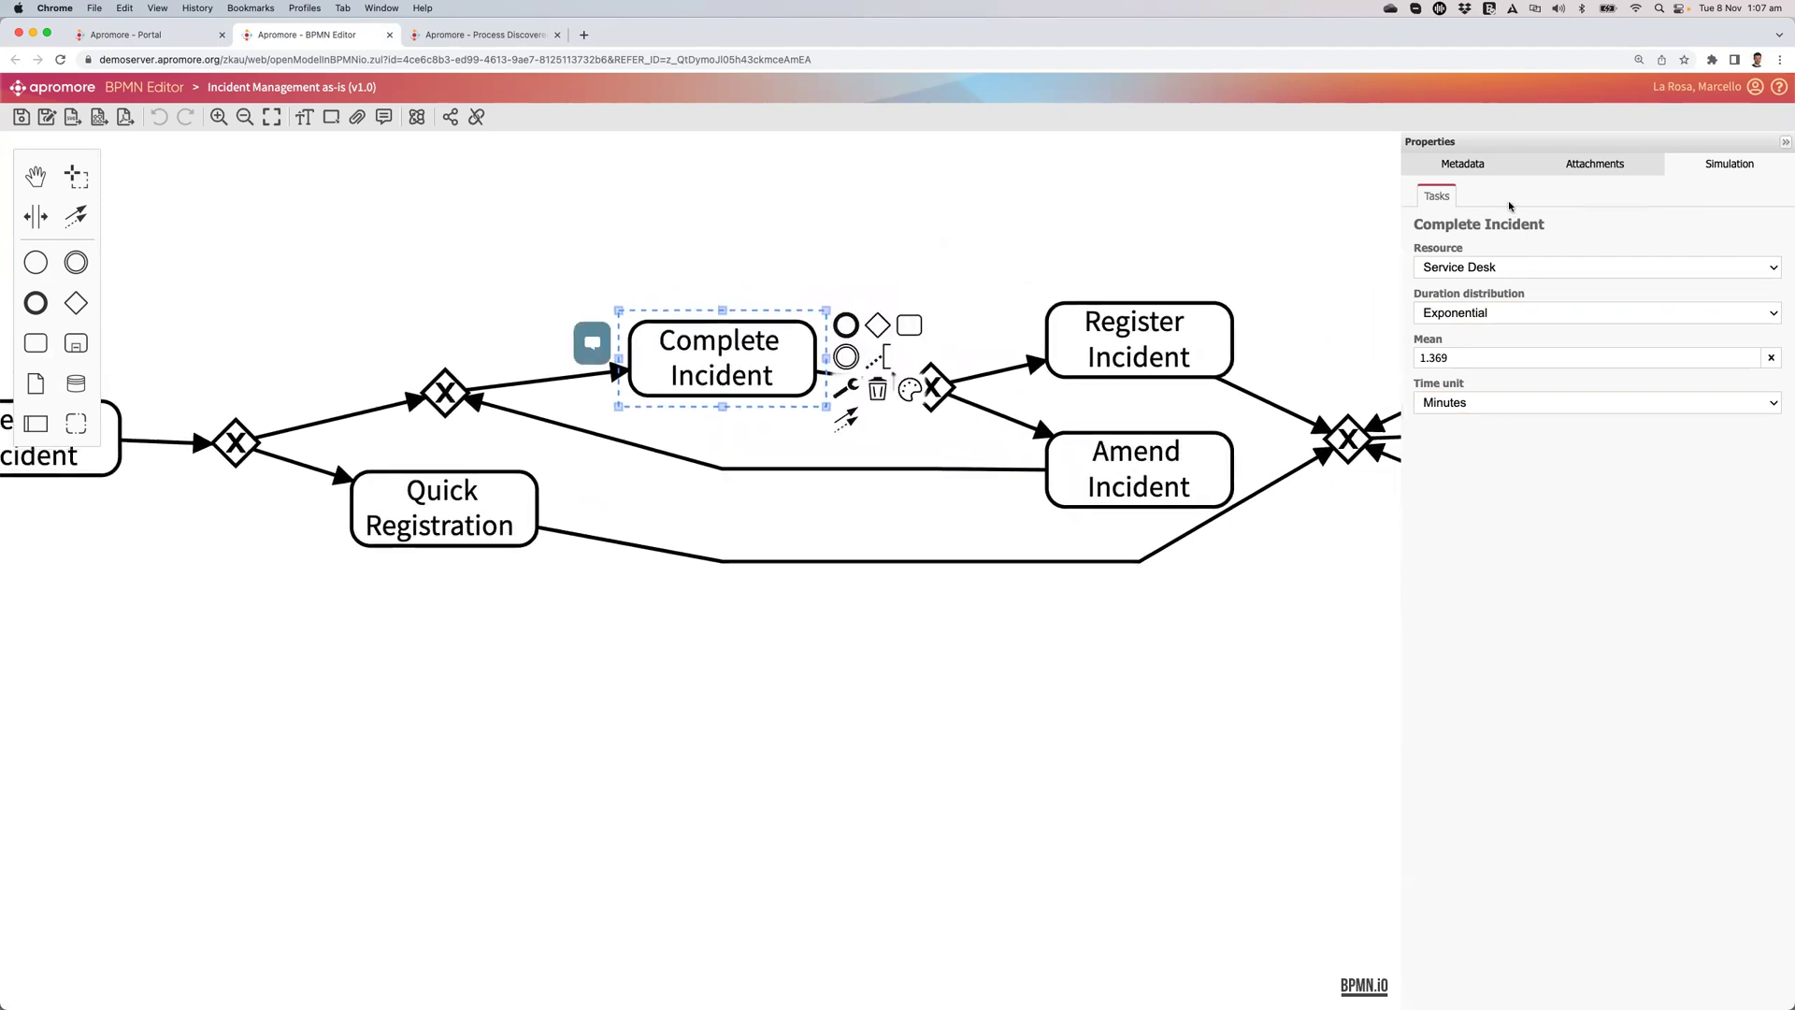
Review timetables and resource pools from Customer Support to Incident Management L2 (8 resources)
click(1245, 226)
click(1544, 196)
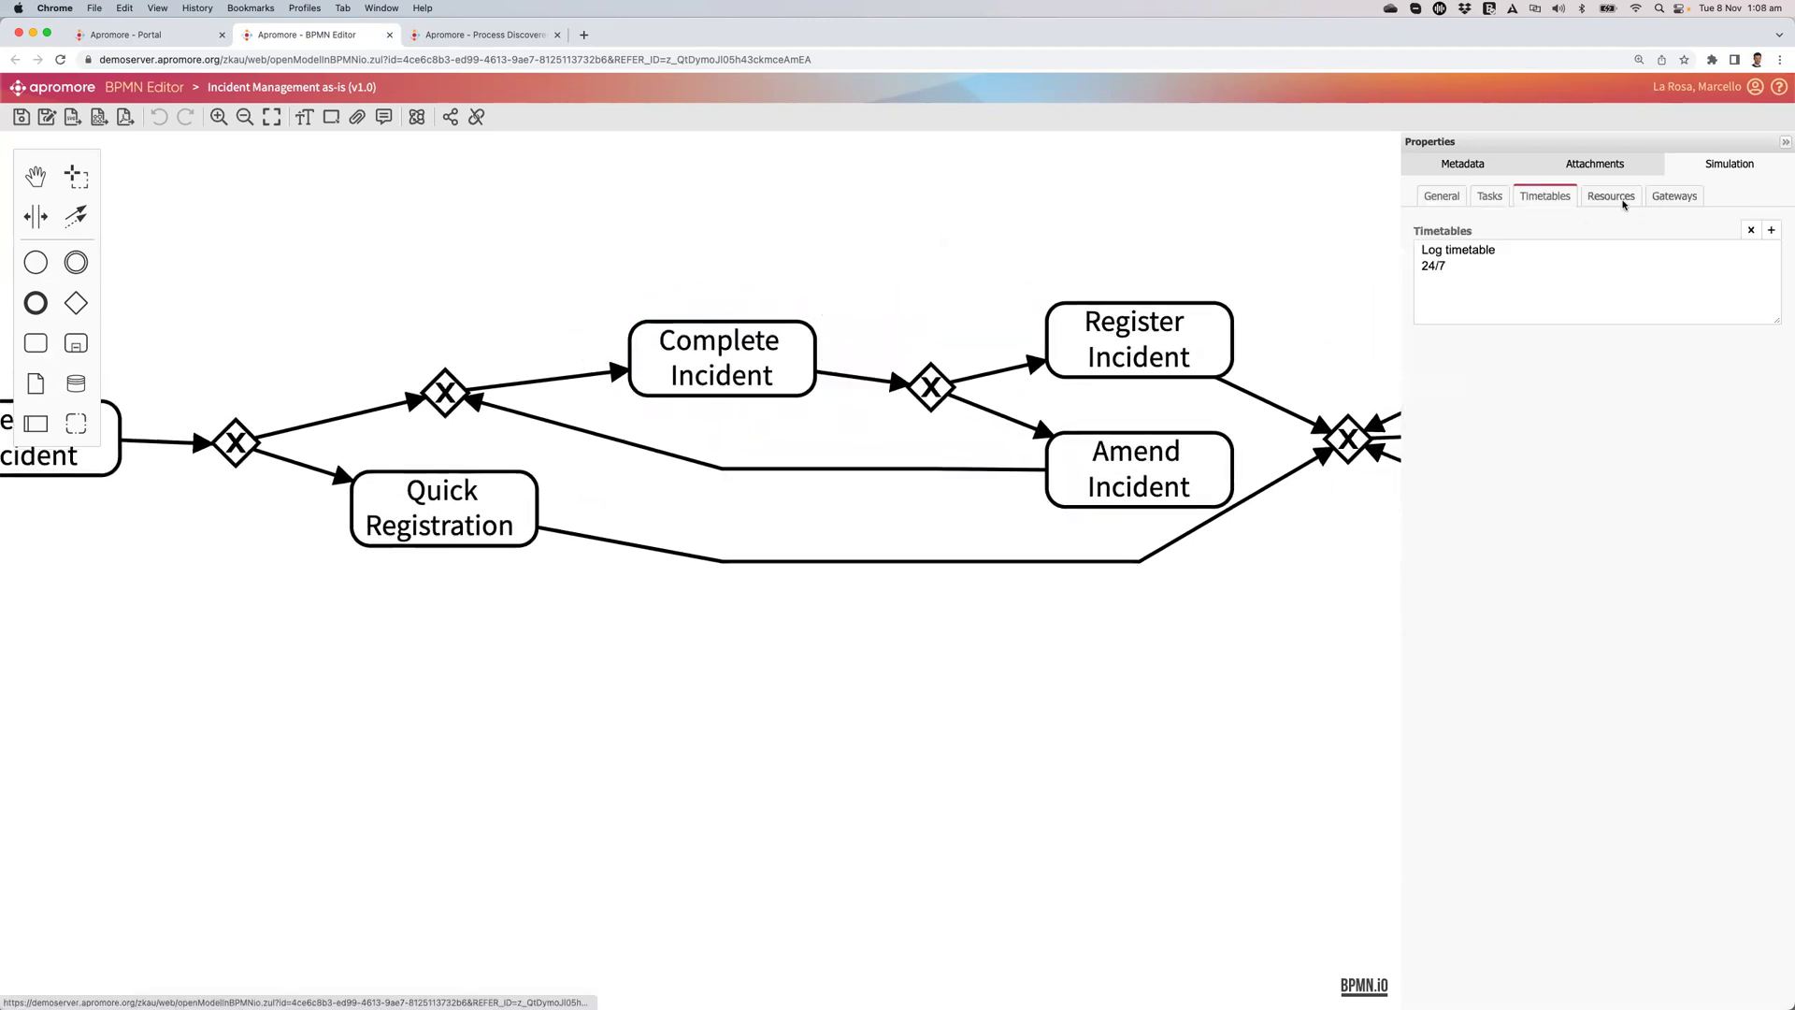
click(1623, 203)
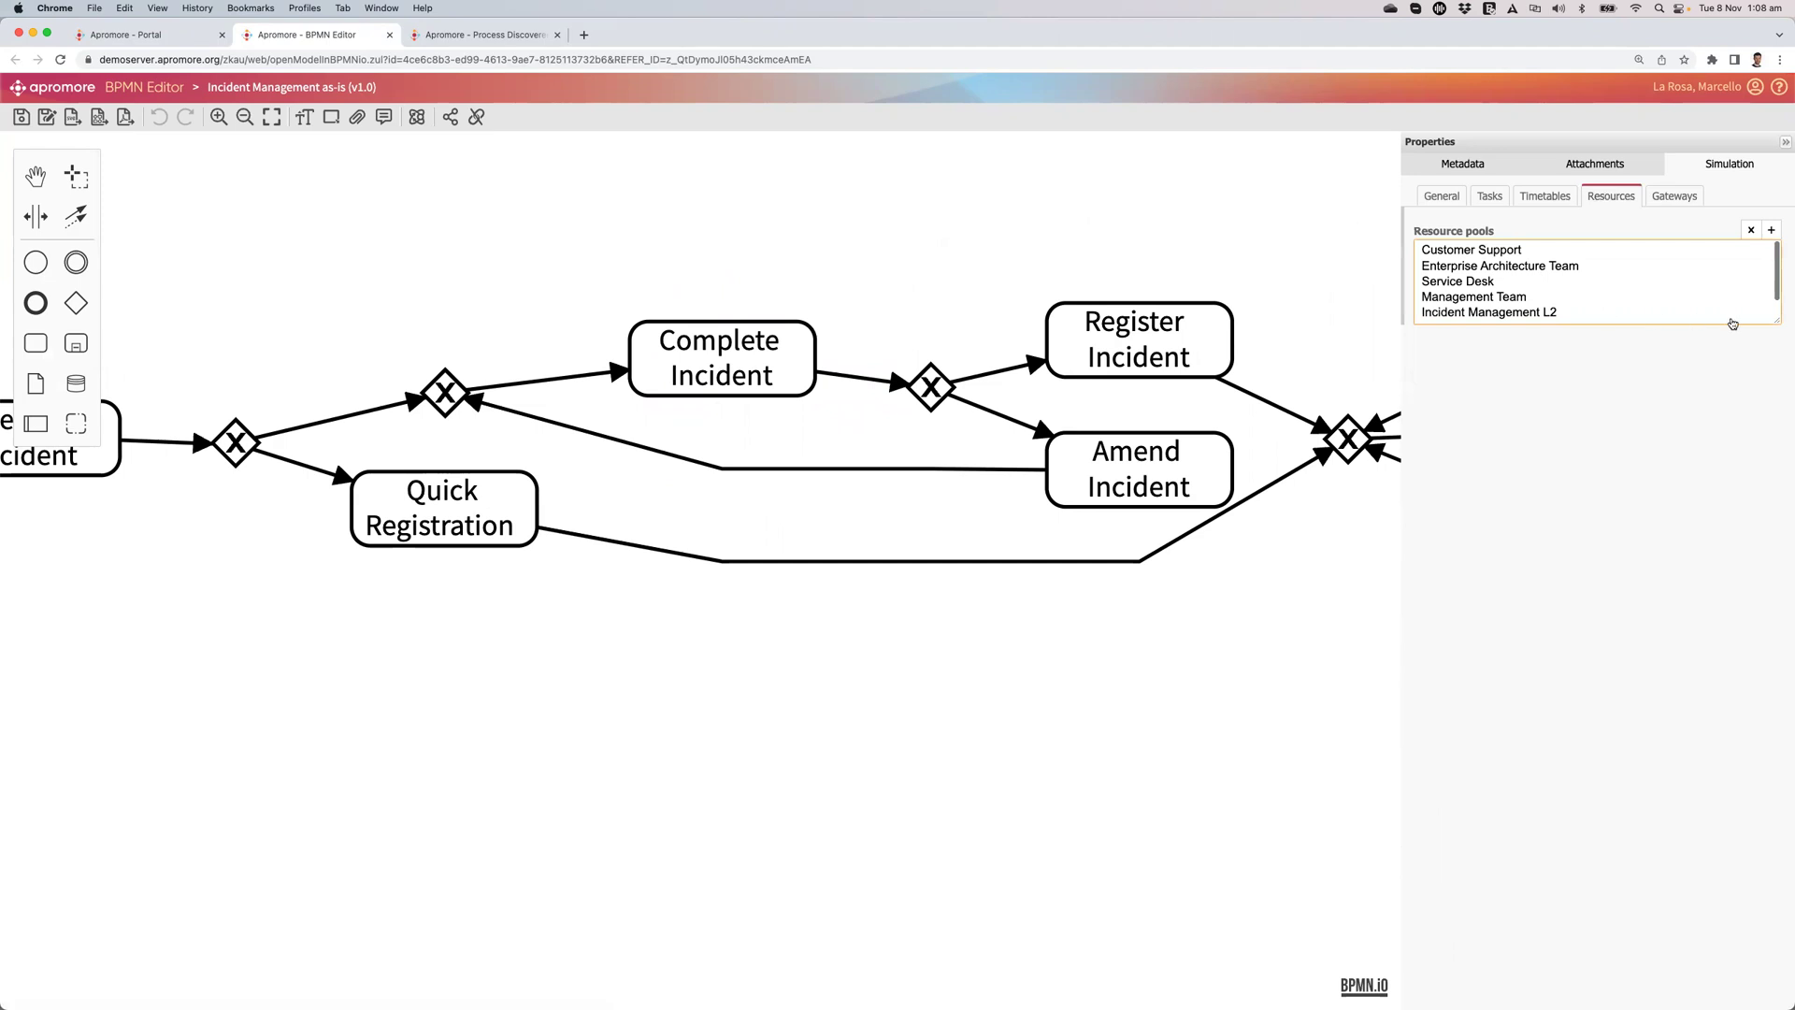
drag(1776, 321, 1776, 365)
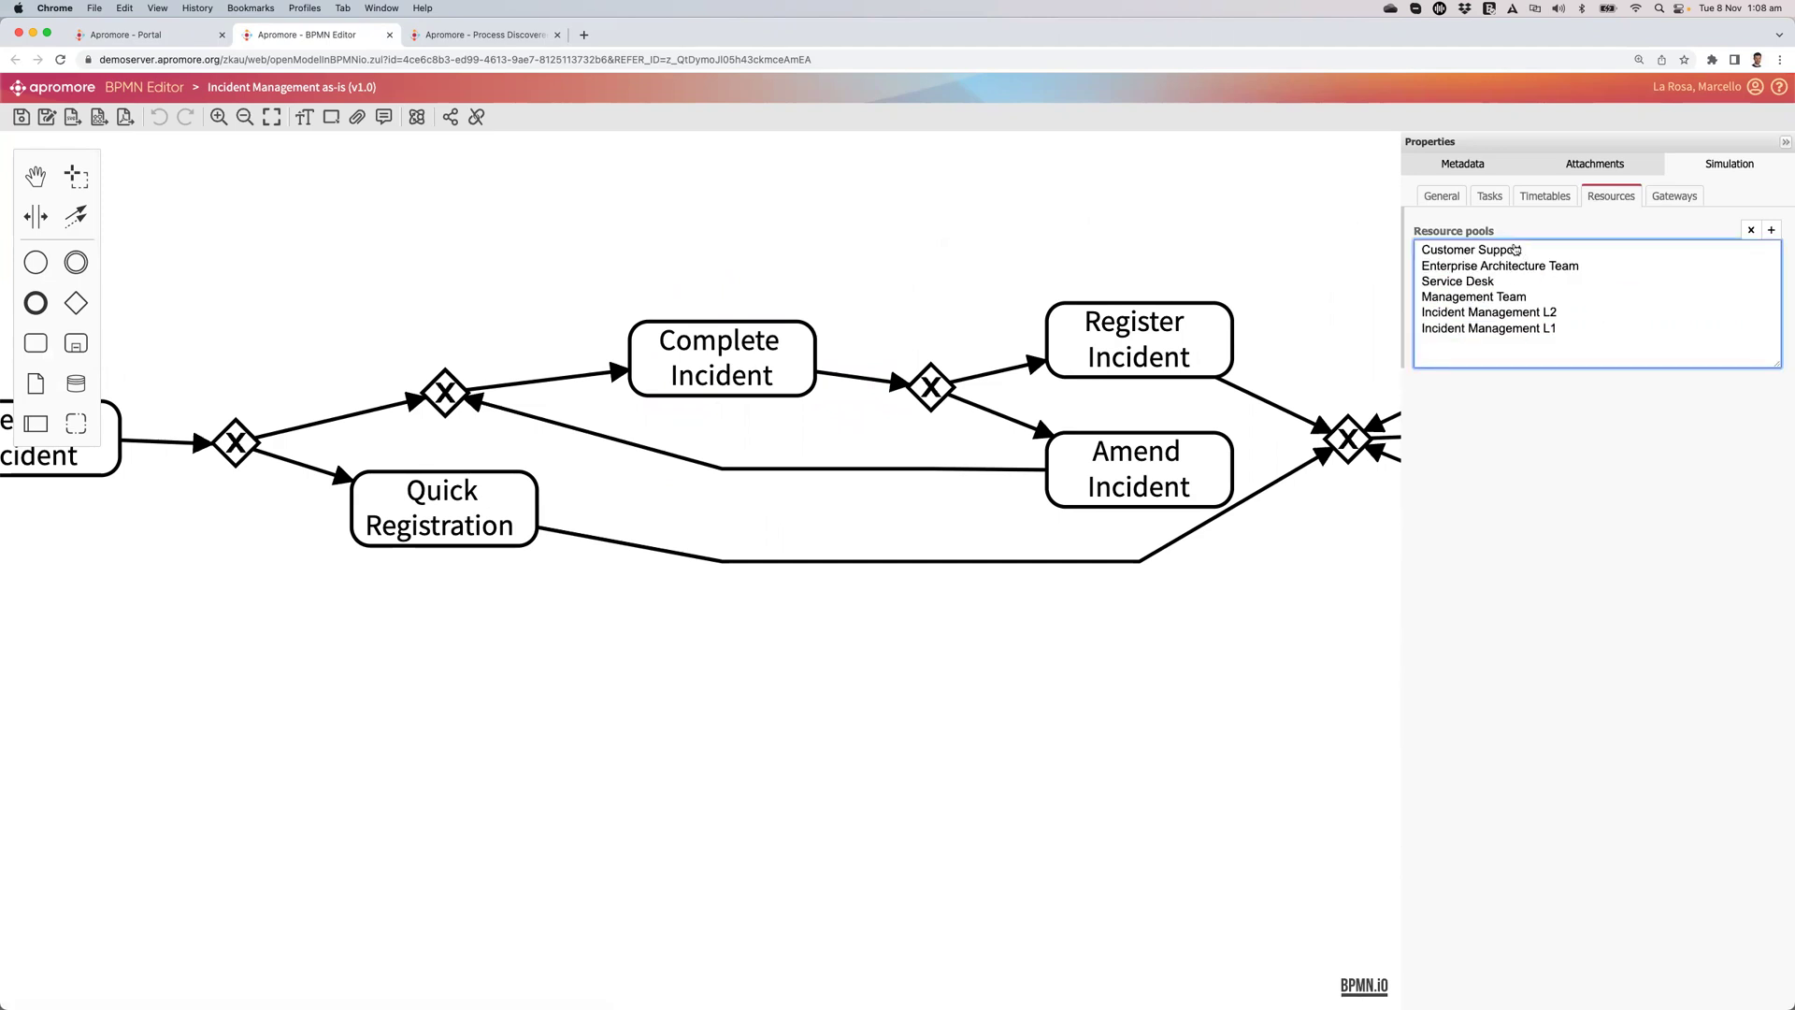
click(1515, 250)
click(1510, 267)
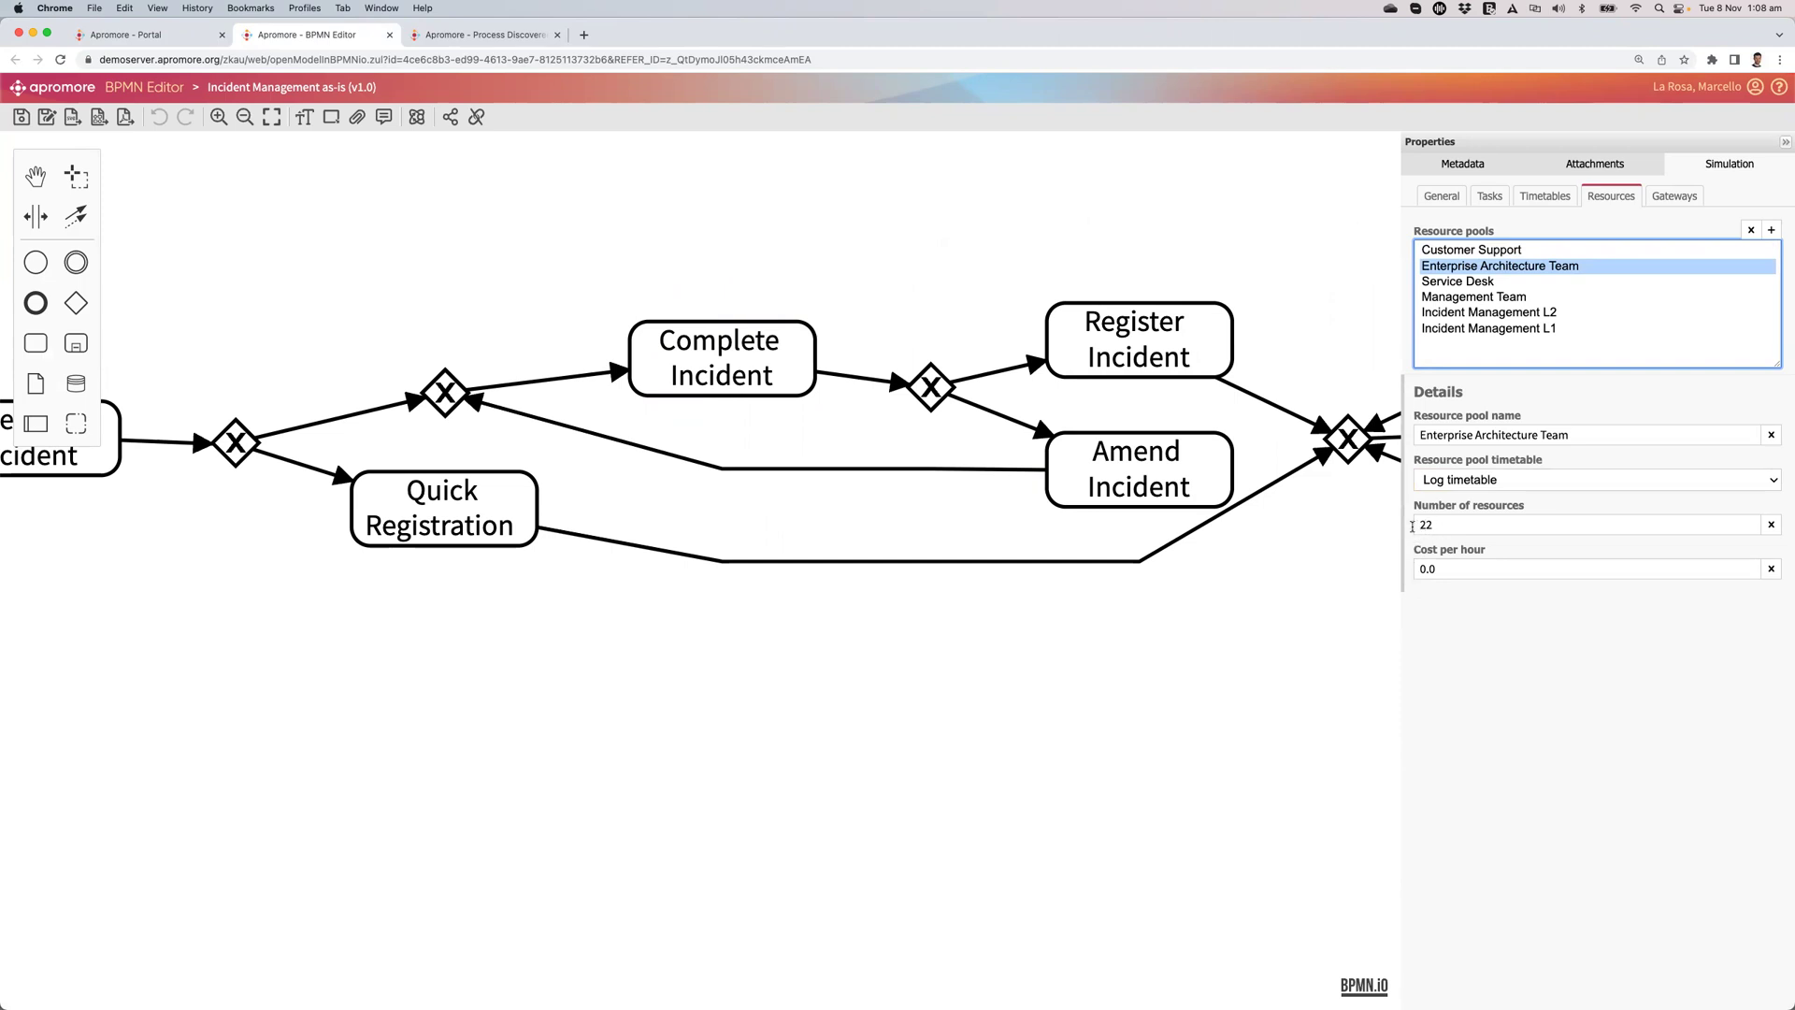
click(1465, 299)
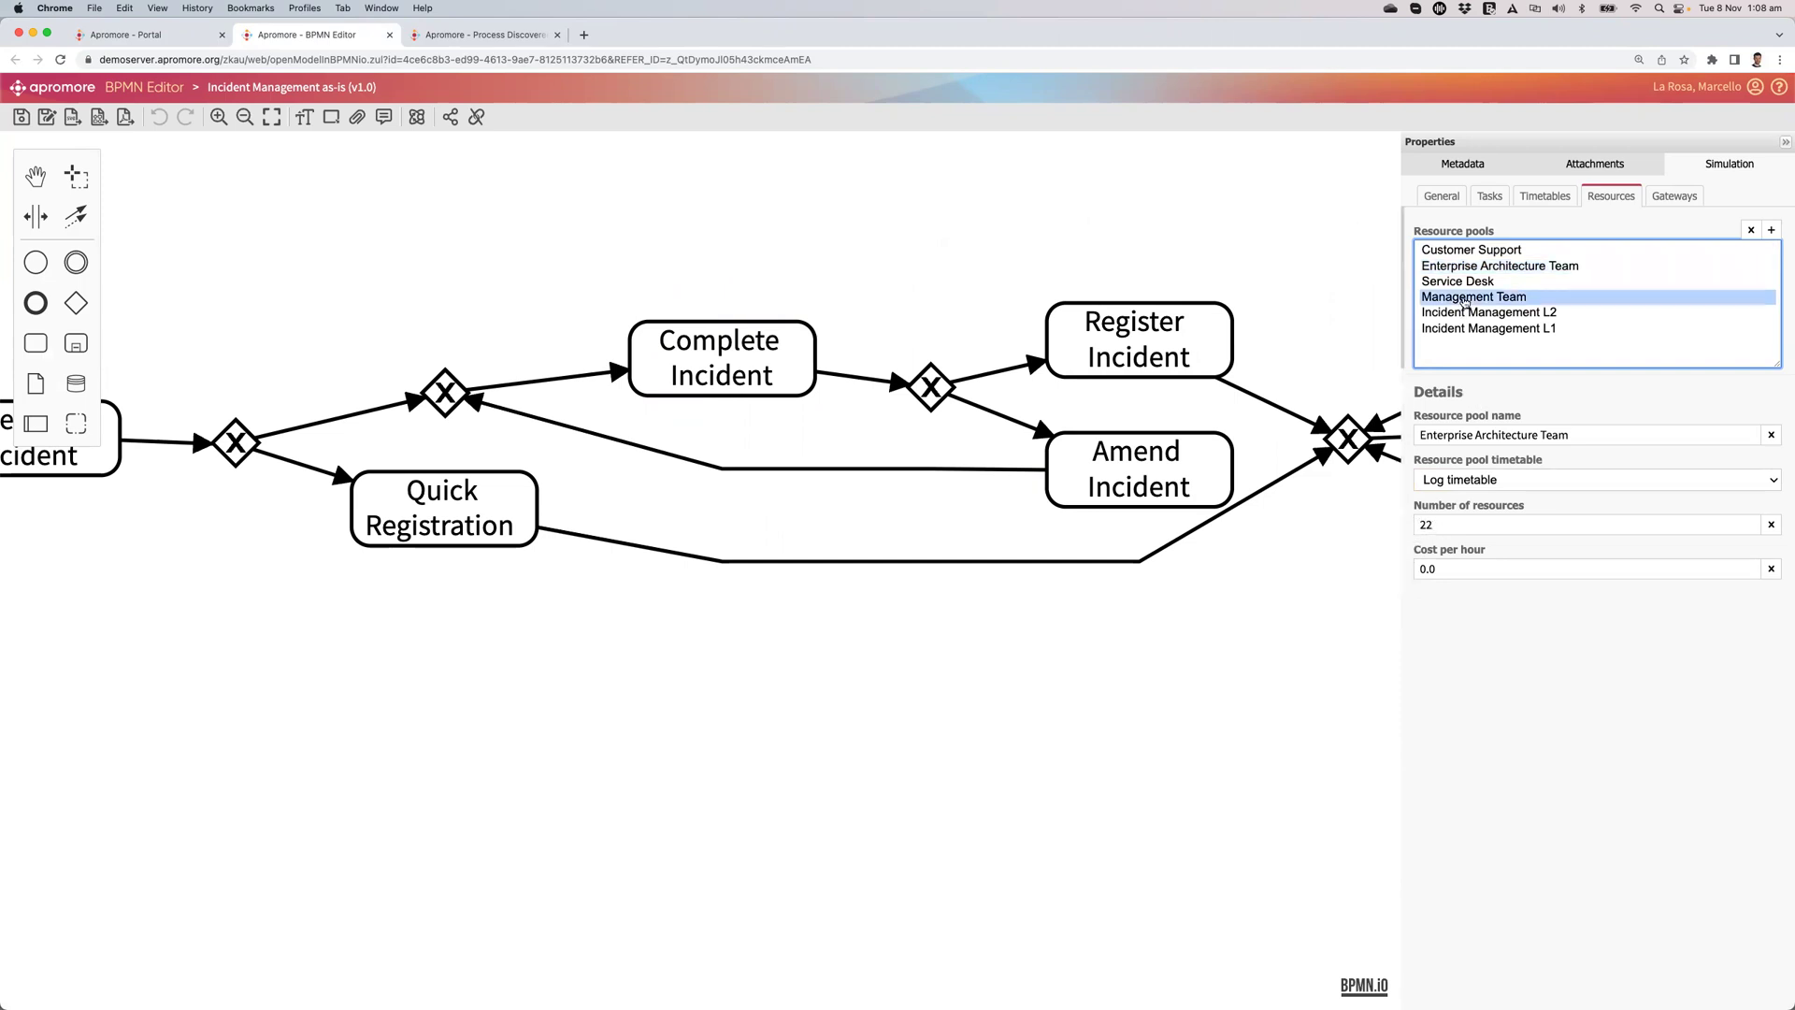
click(1464, 314)
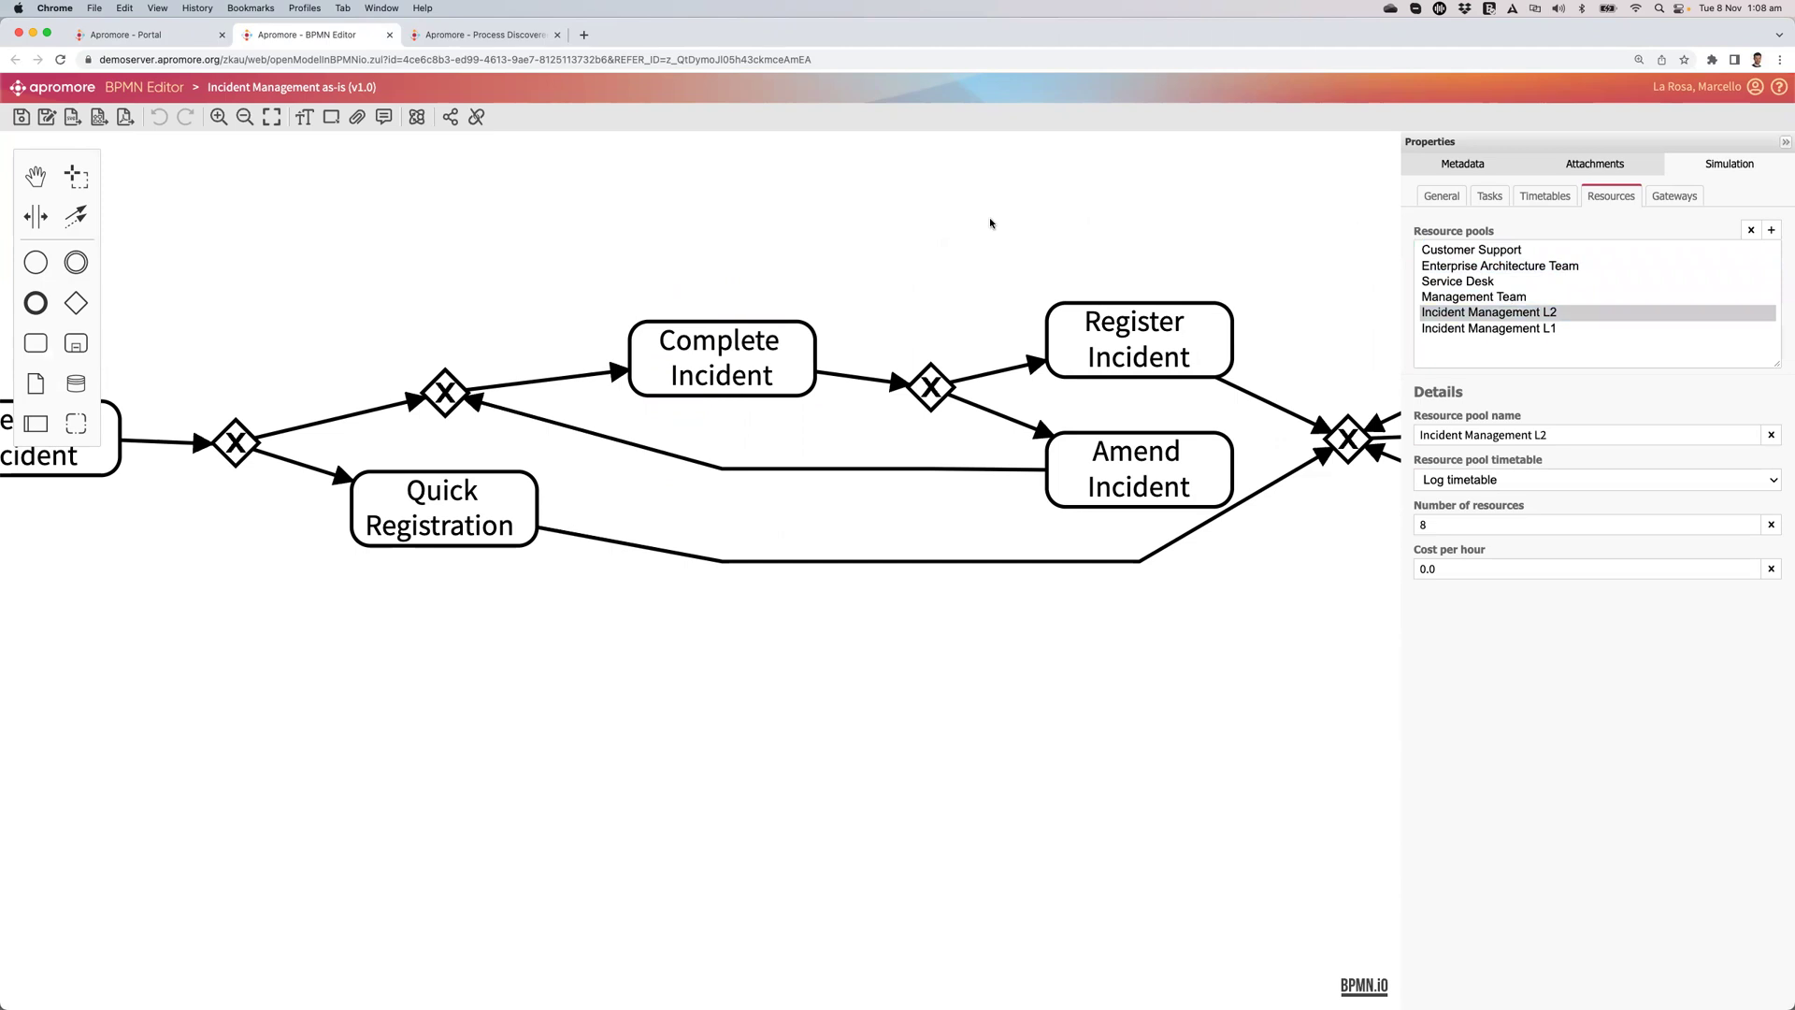
Close the discovered model and open Incident Management as-is from the Simulation folder
click(390, 34)
click(183, 38)
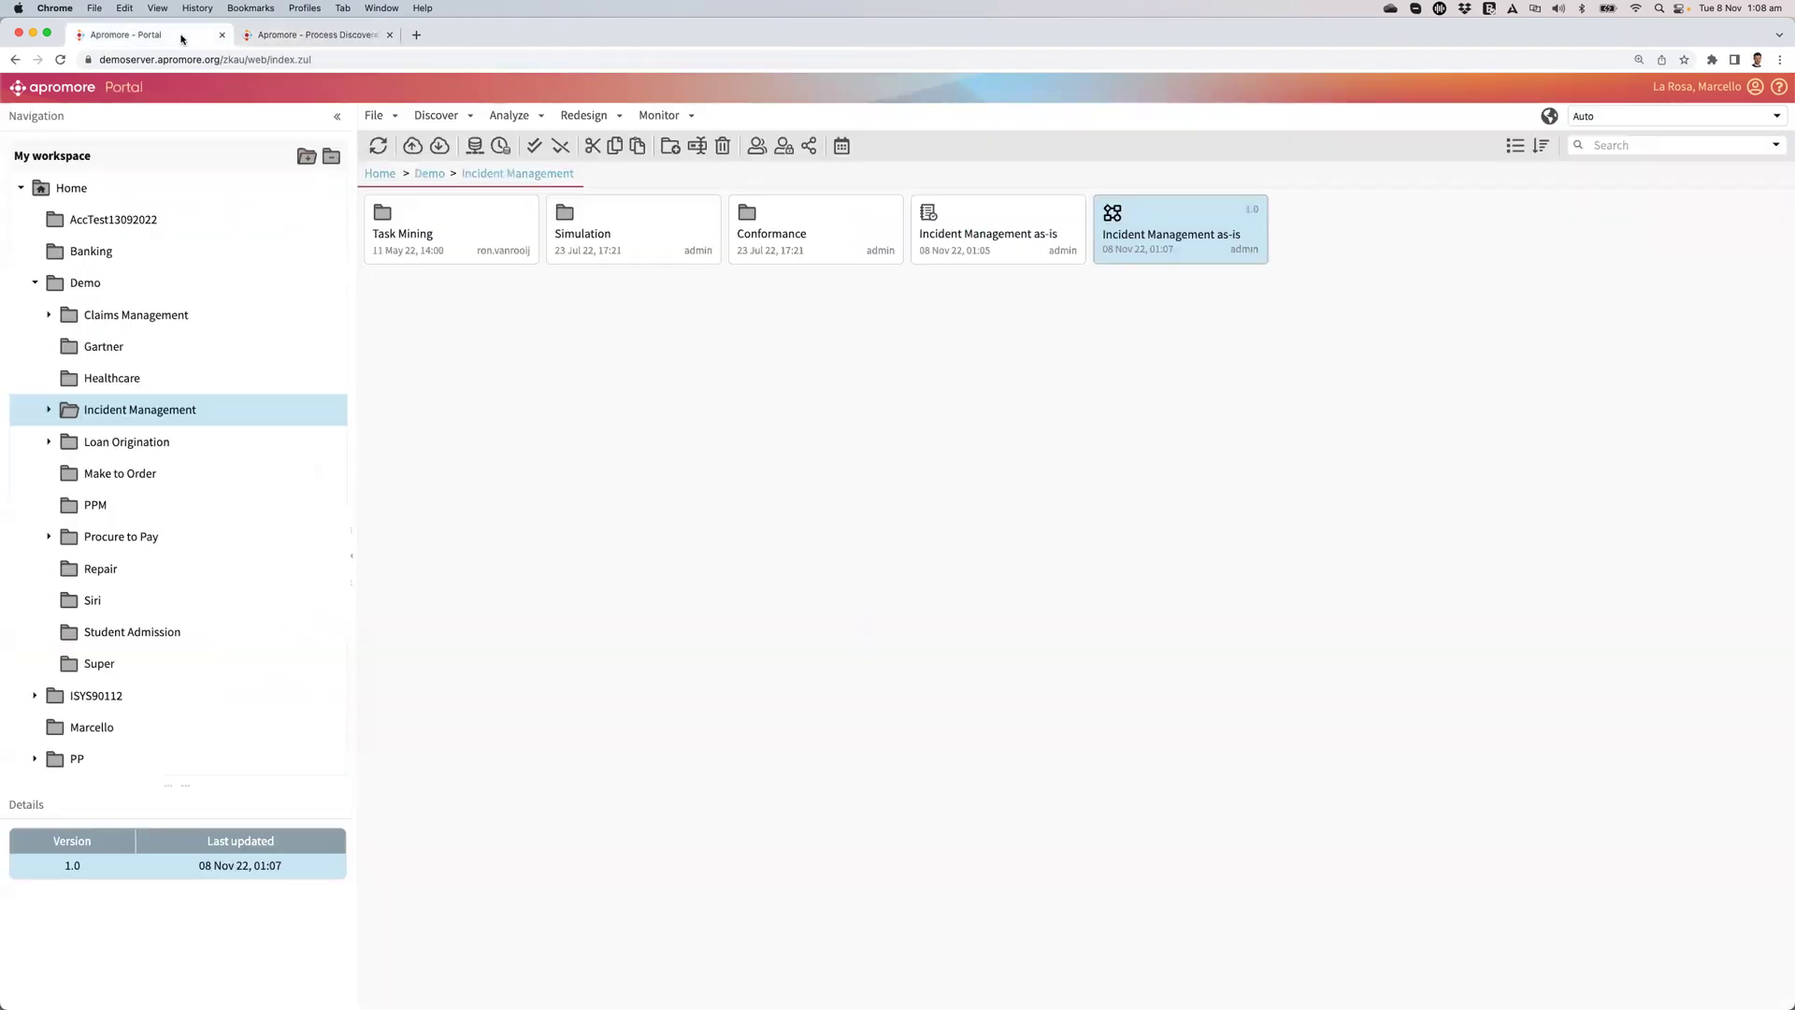
double_click(565, 250)
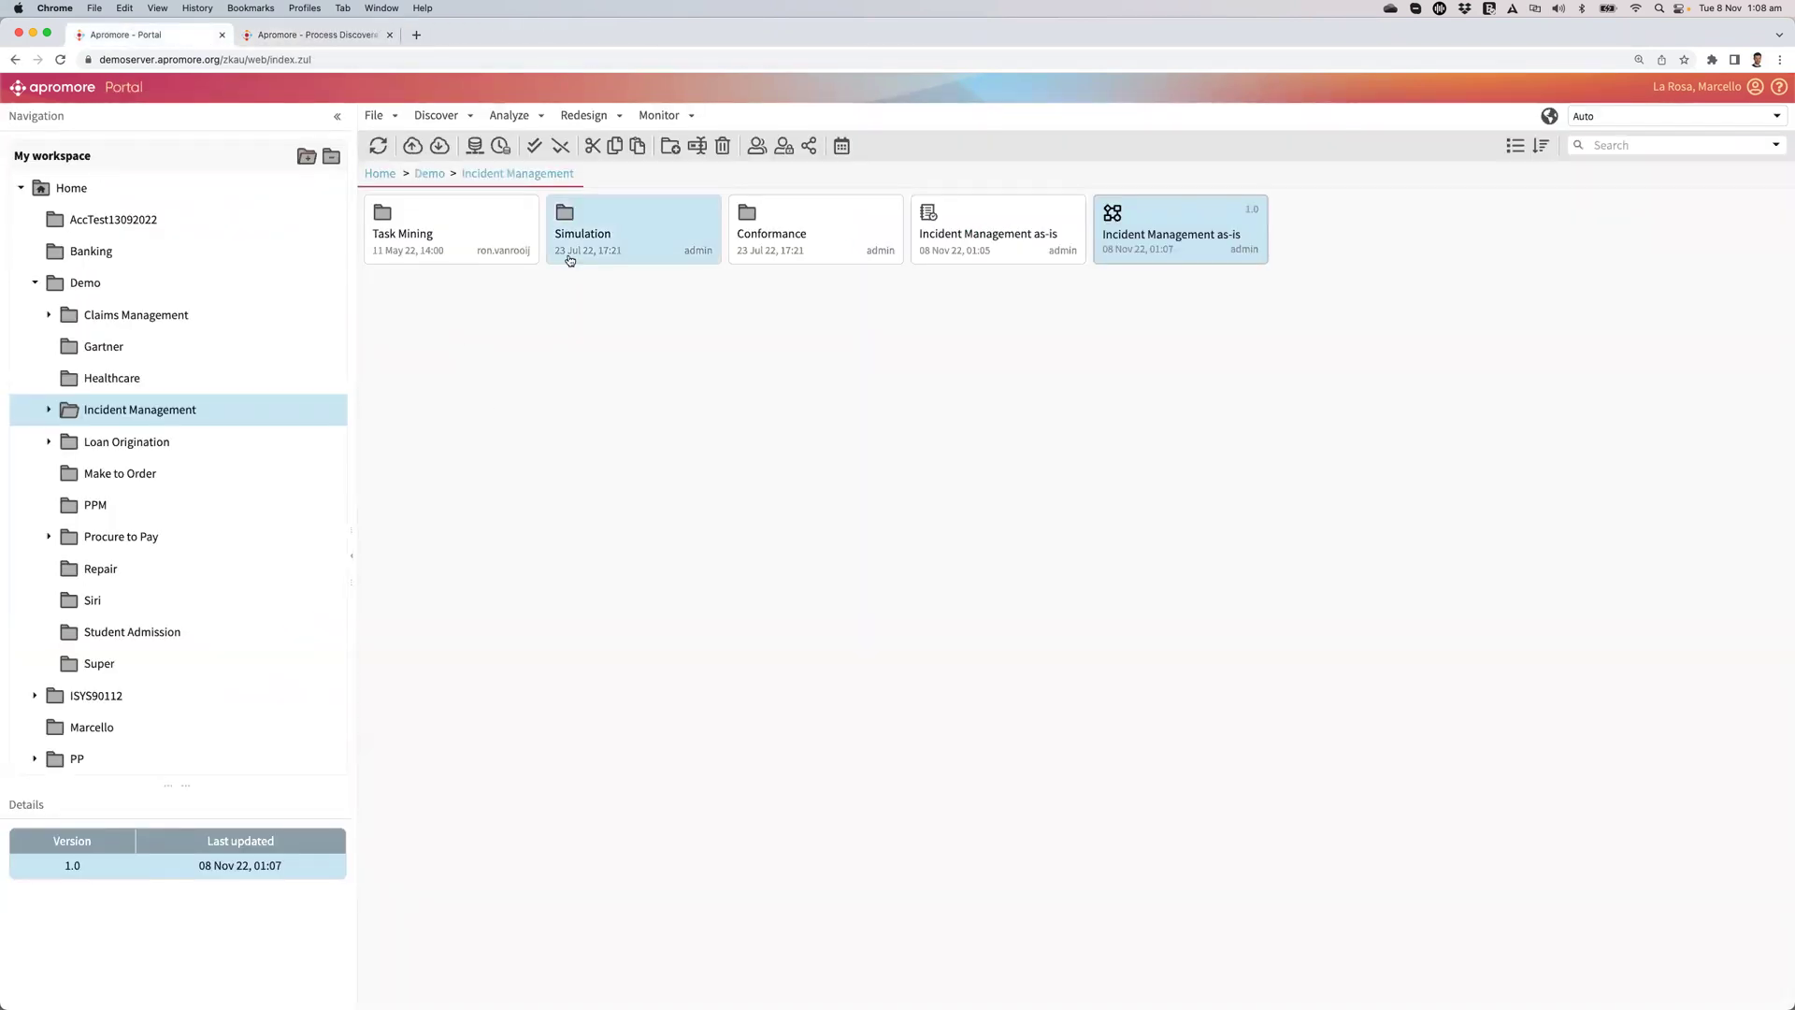
double_click(438, 245)
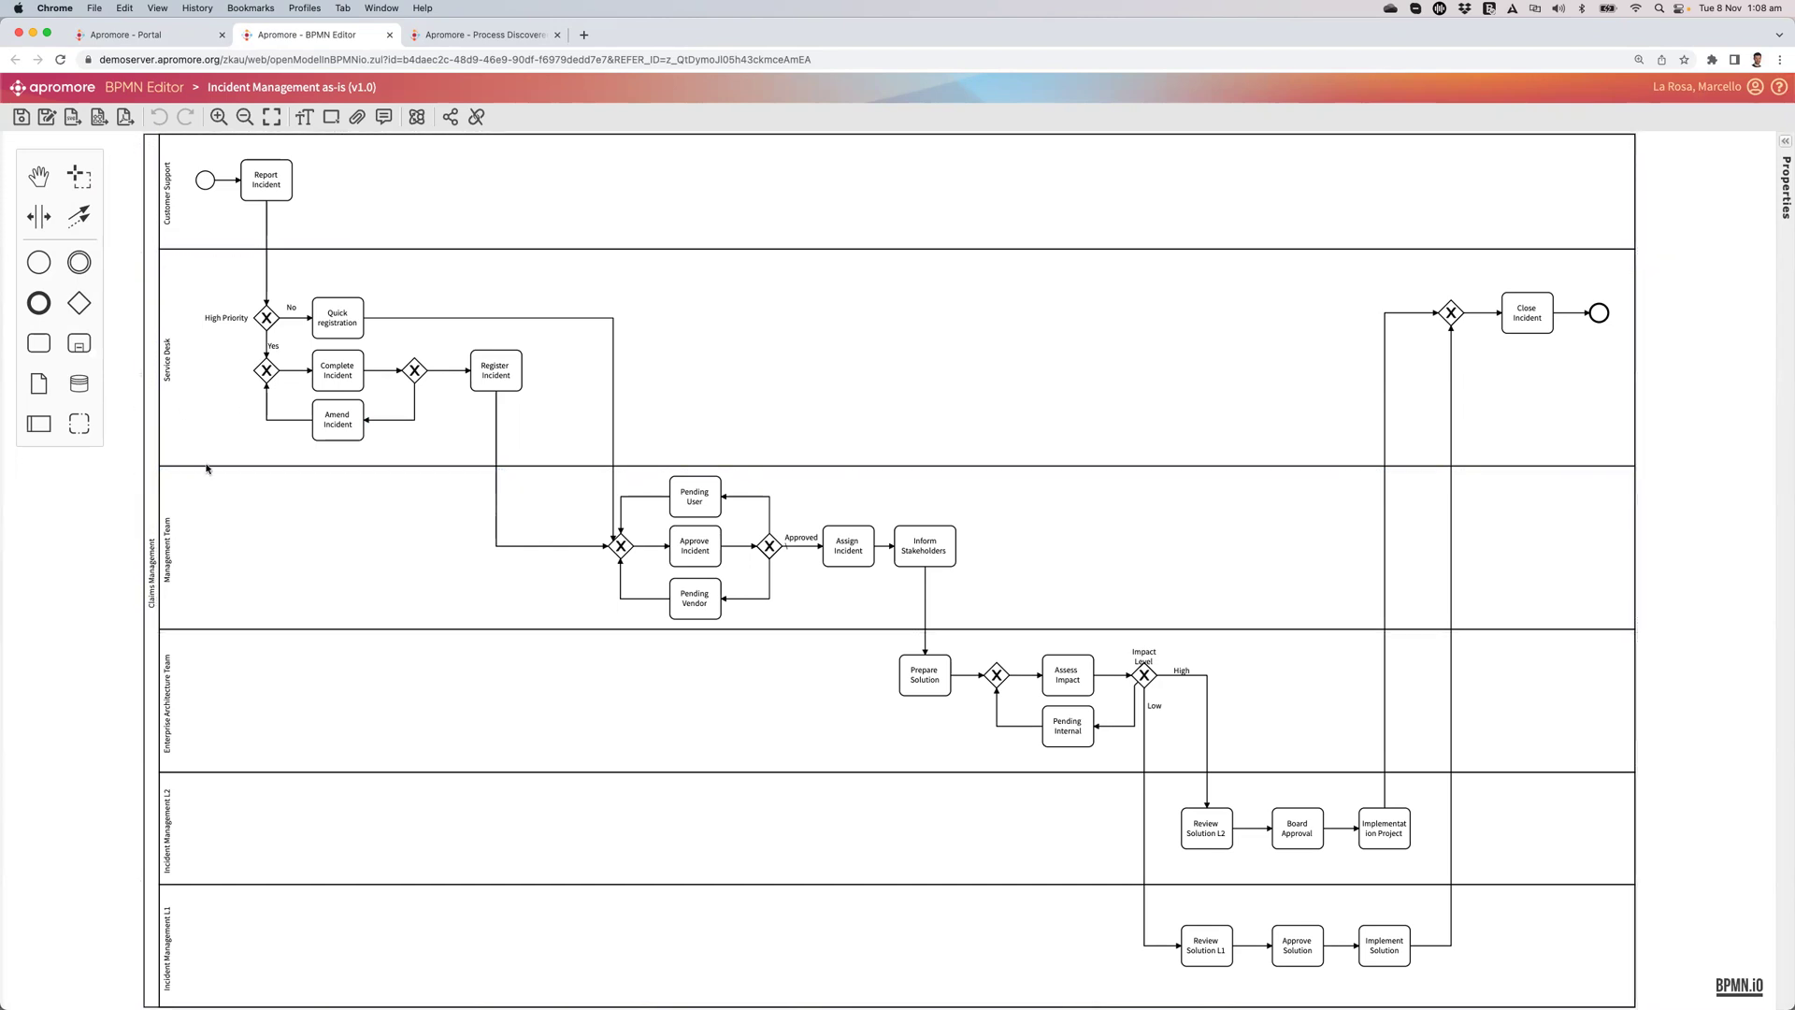
Review the Incident Management L1, L2, Service Desk and Management Team resource pools
click(1785, 142)
click(1707, 169)
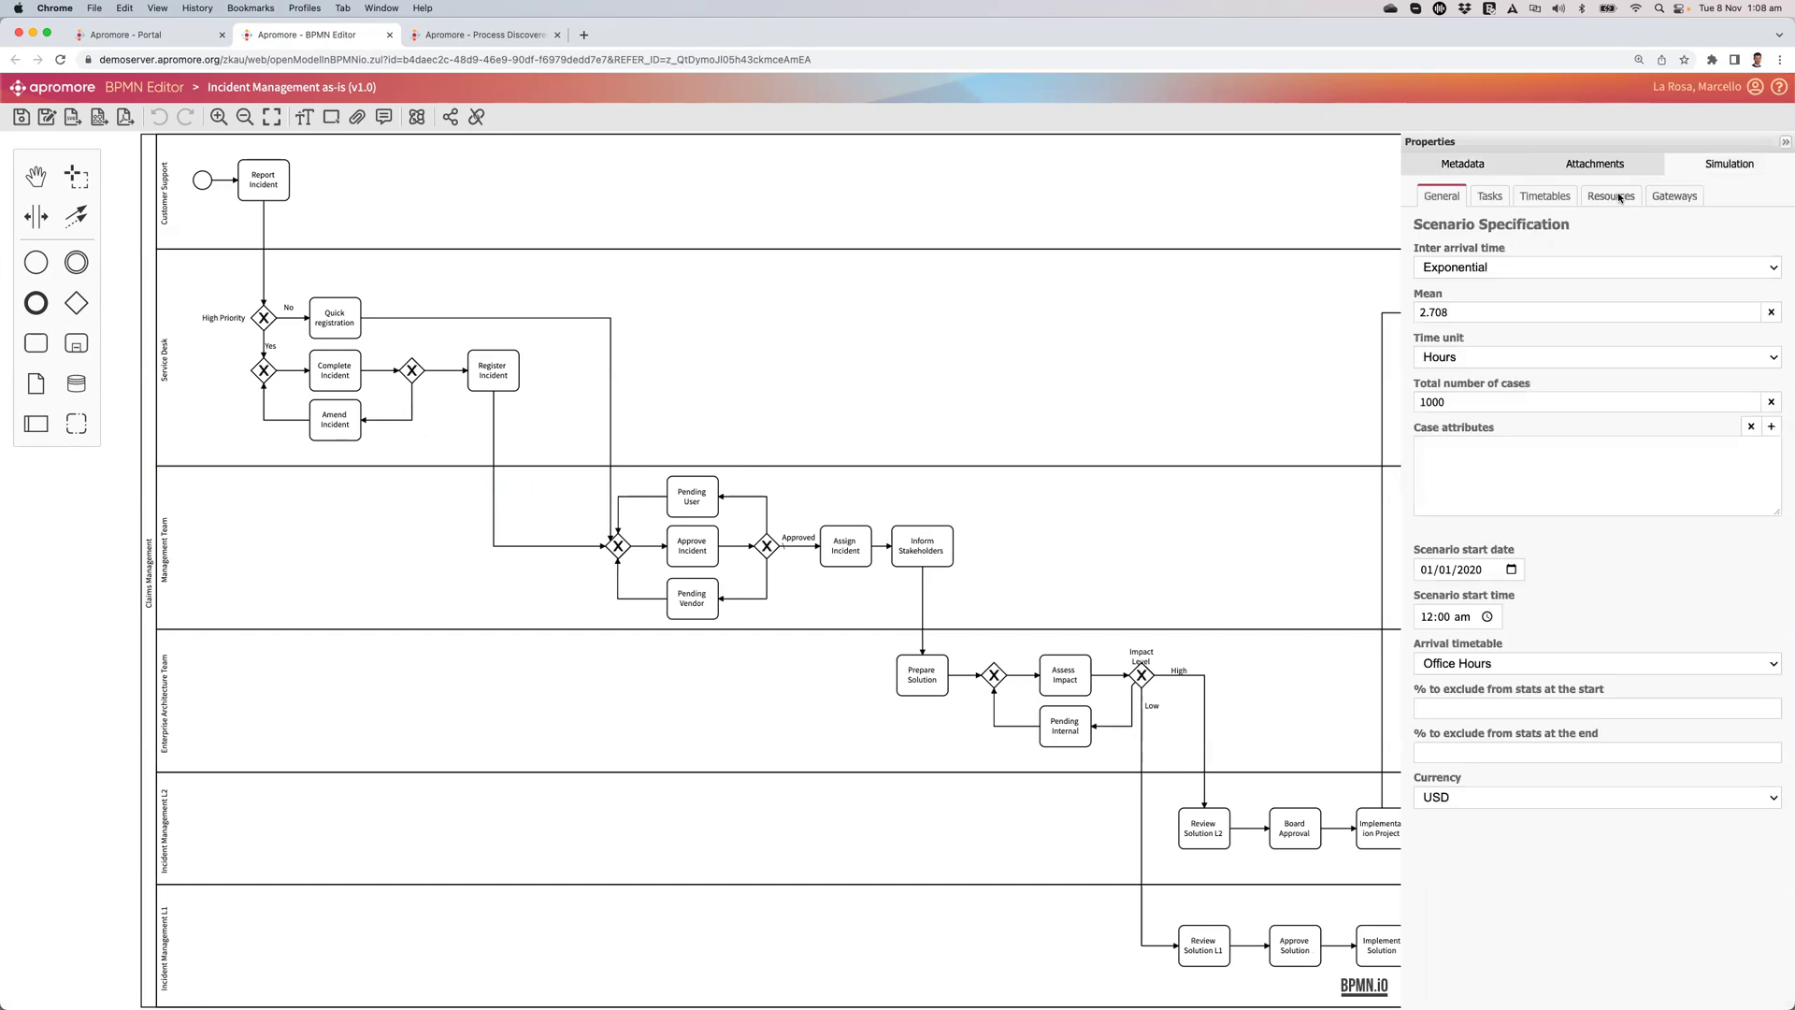
click(1610, 196)
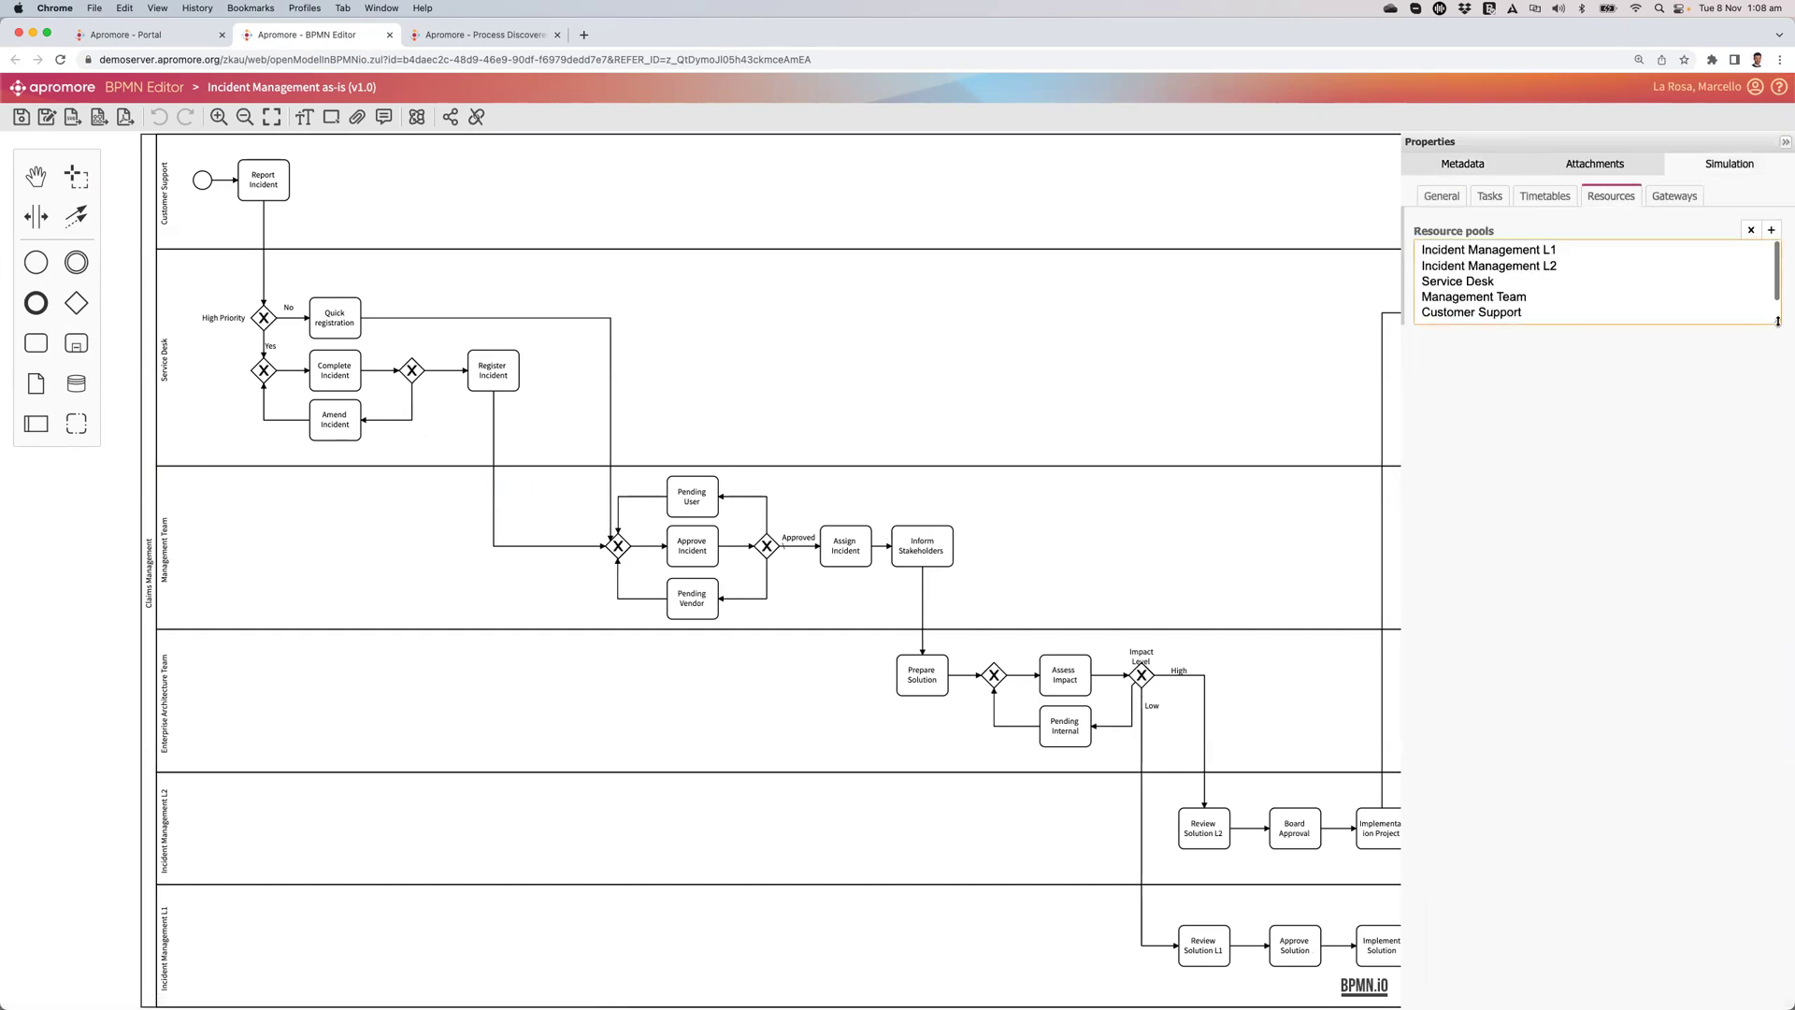
drag(1776, 320, 1779, 363)
click(1501, 253)
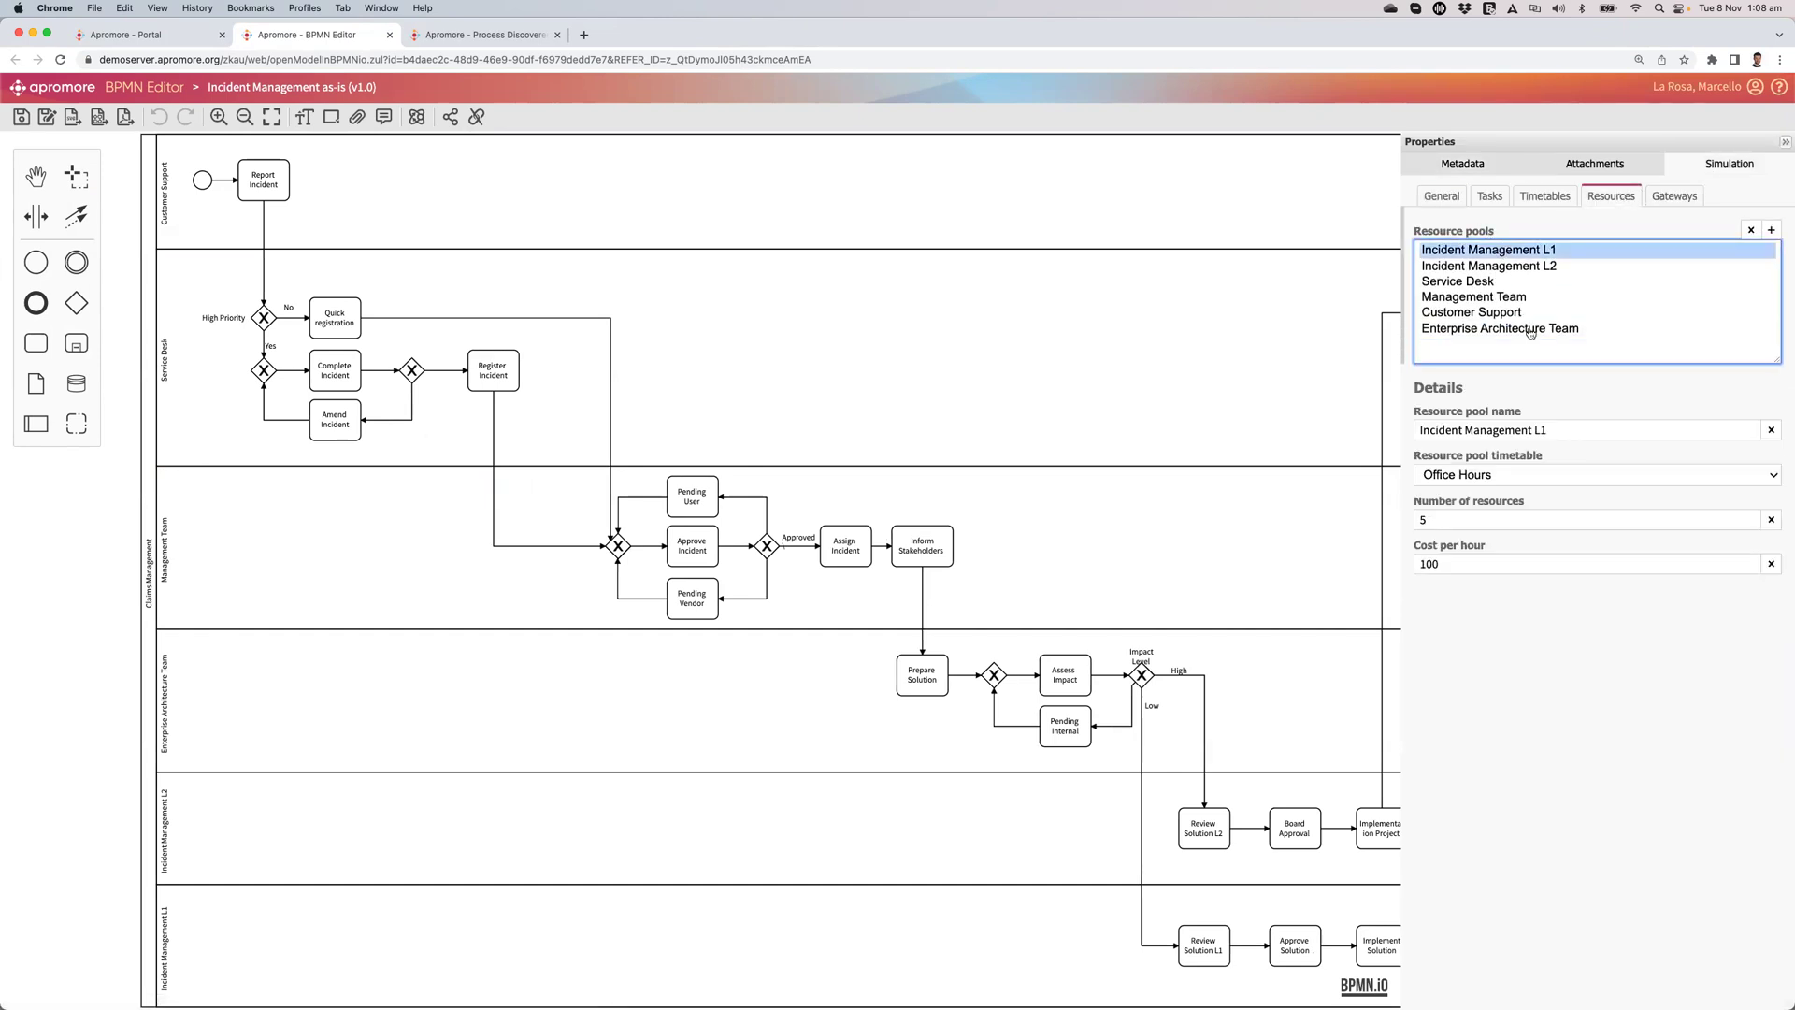
click(1487, 270)
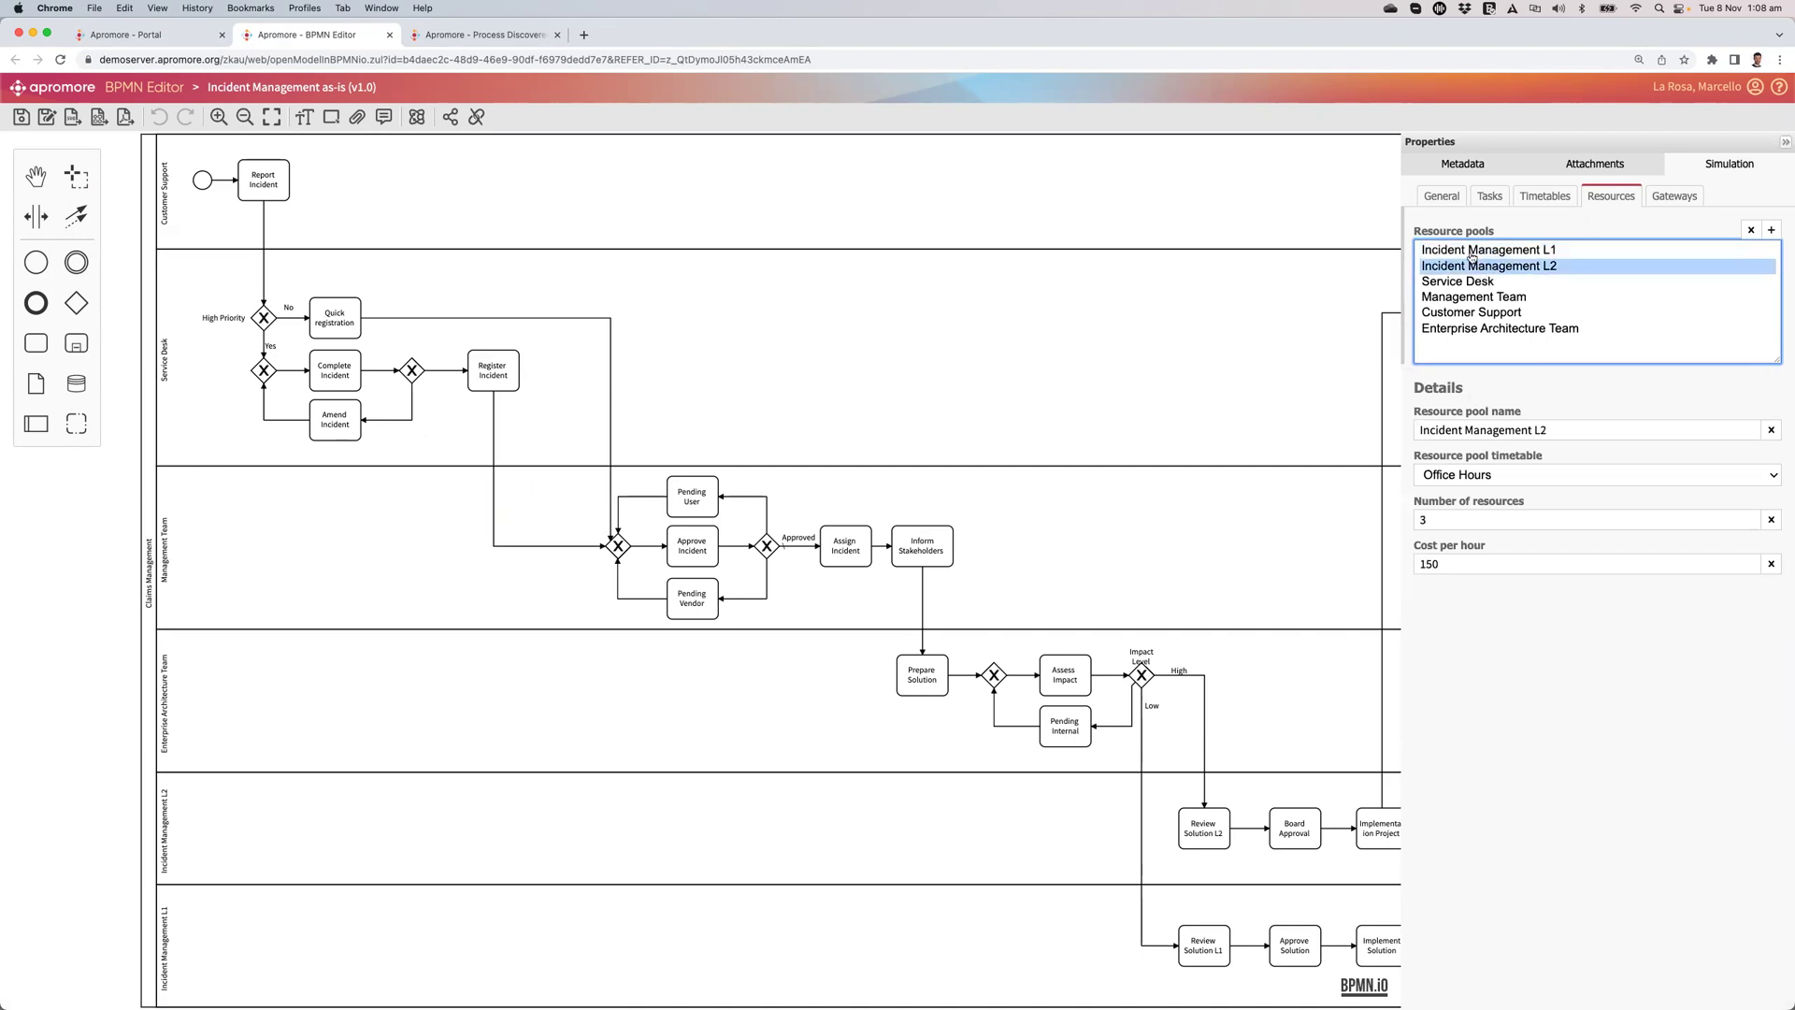
click(1469, 282)
click(1470, 297)
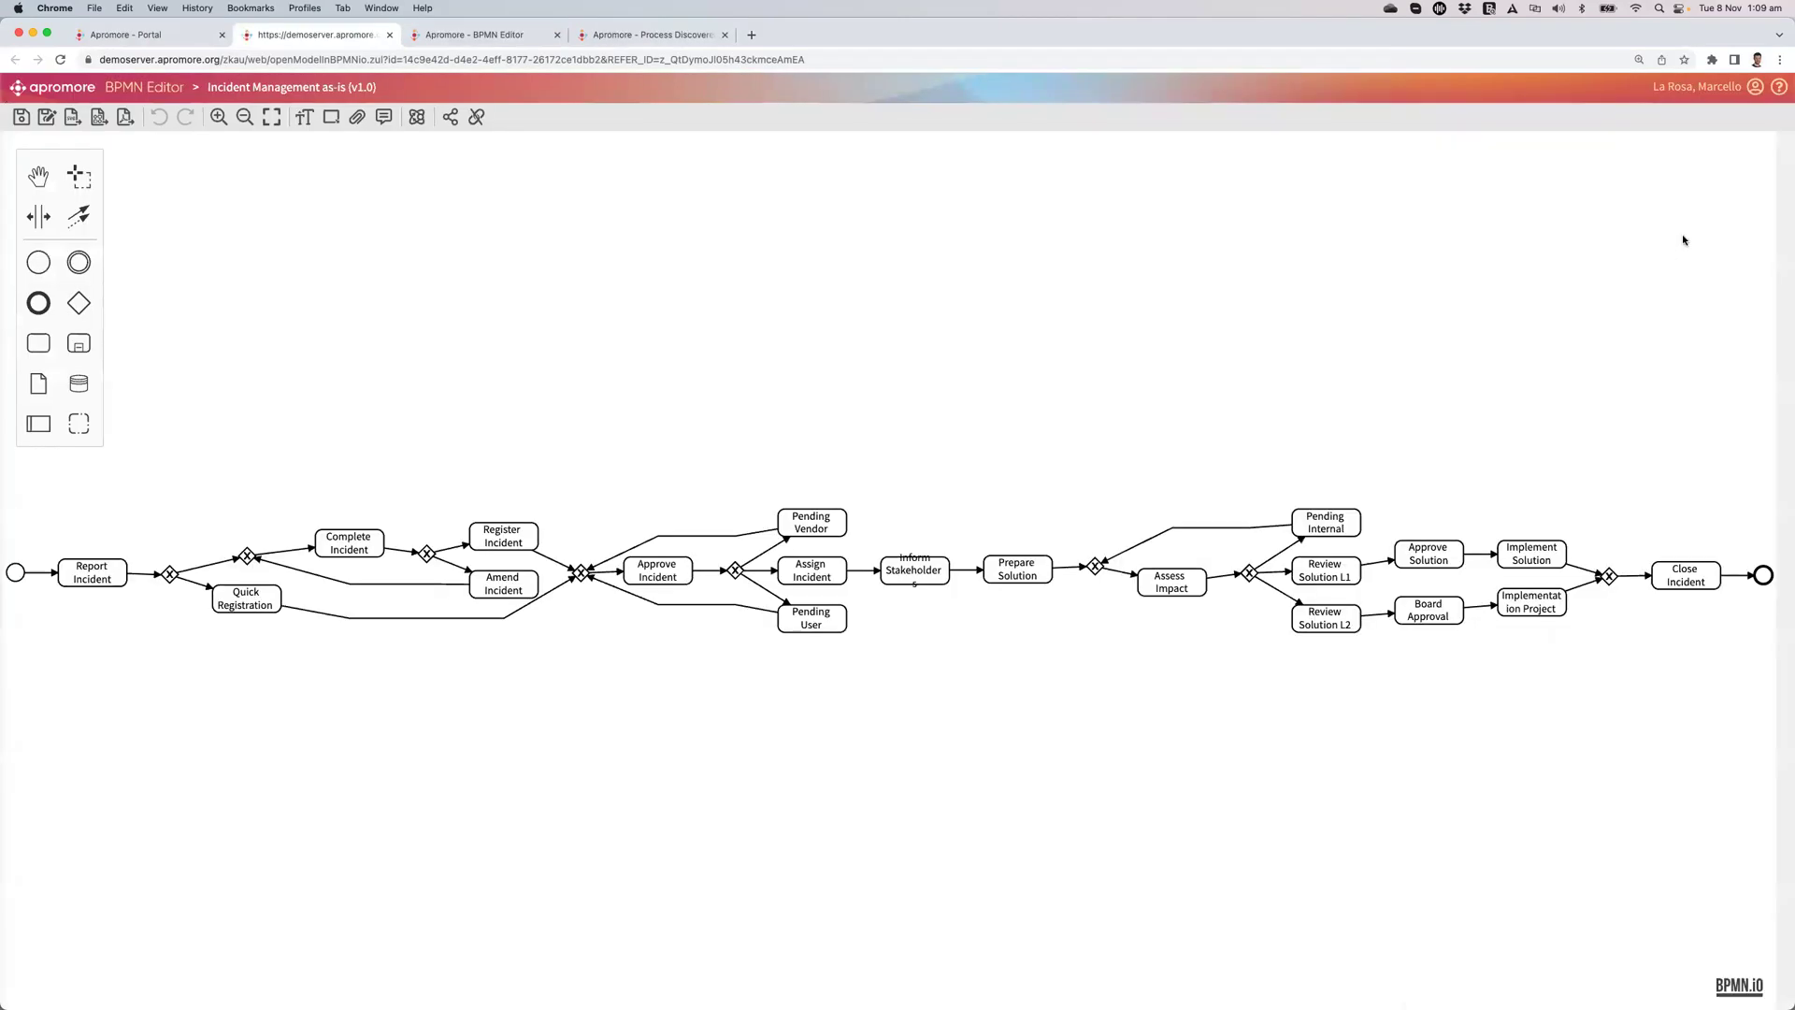
Check the discovered model's Customer Support pool, which has 14 resources
click(1784, 145)
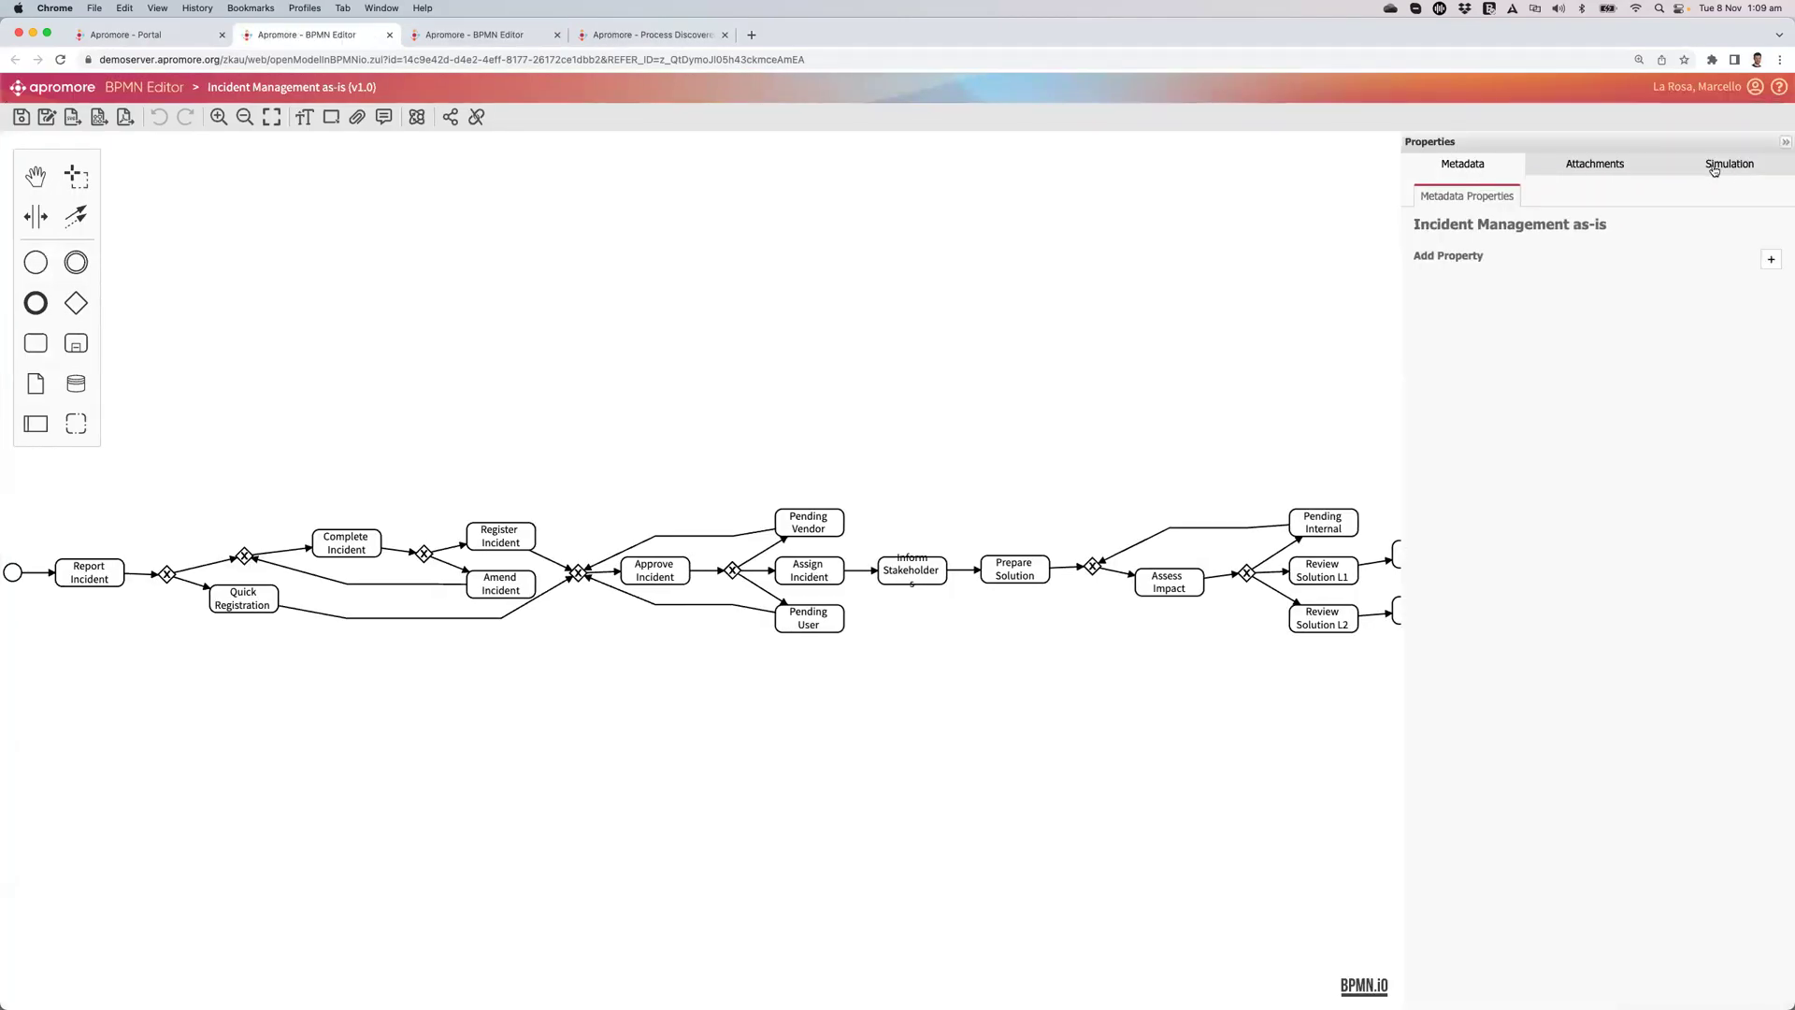
click(1726, 166)
click(1610, 196)
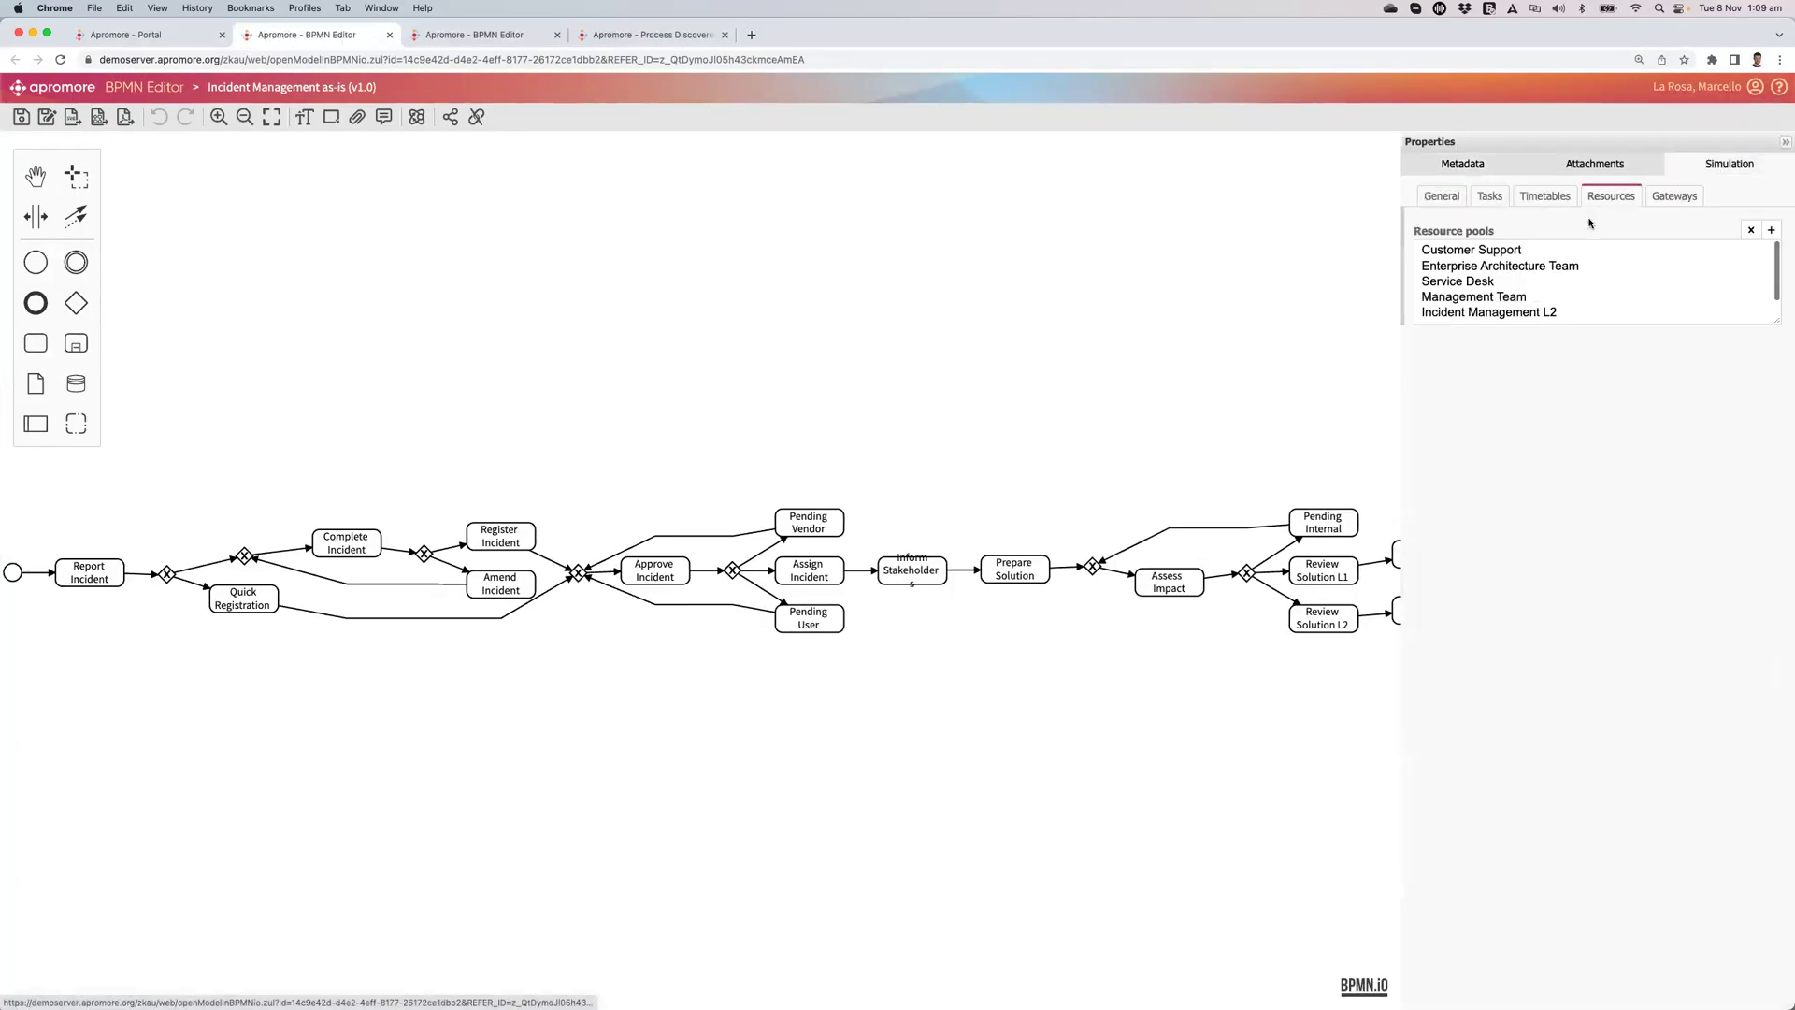
click(1516, 256)
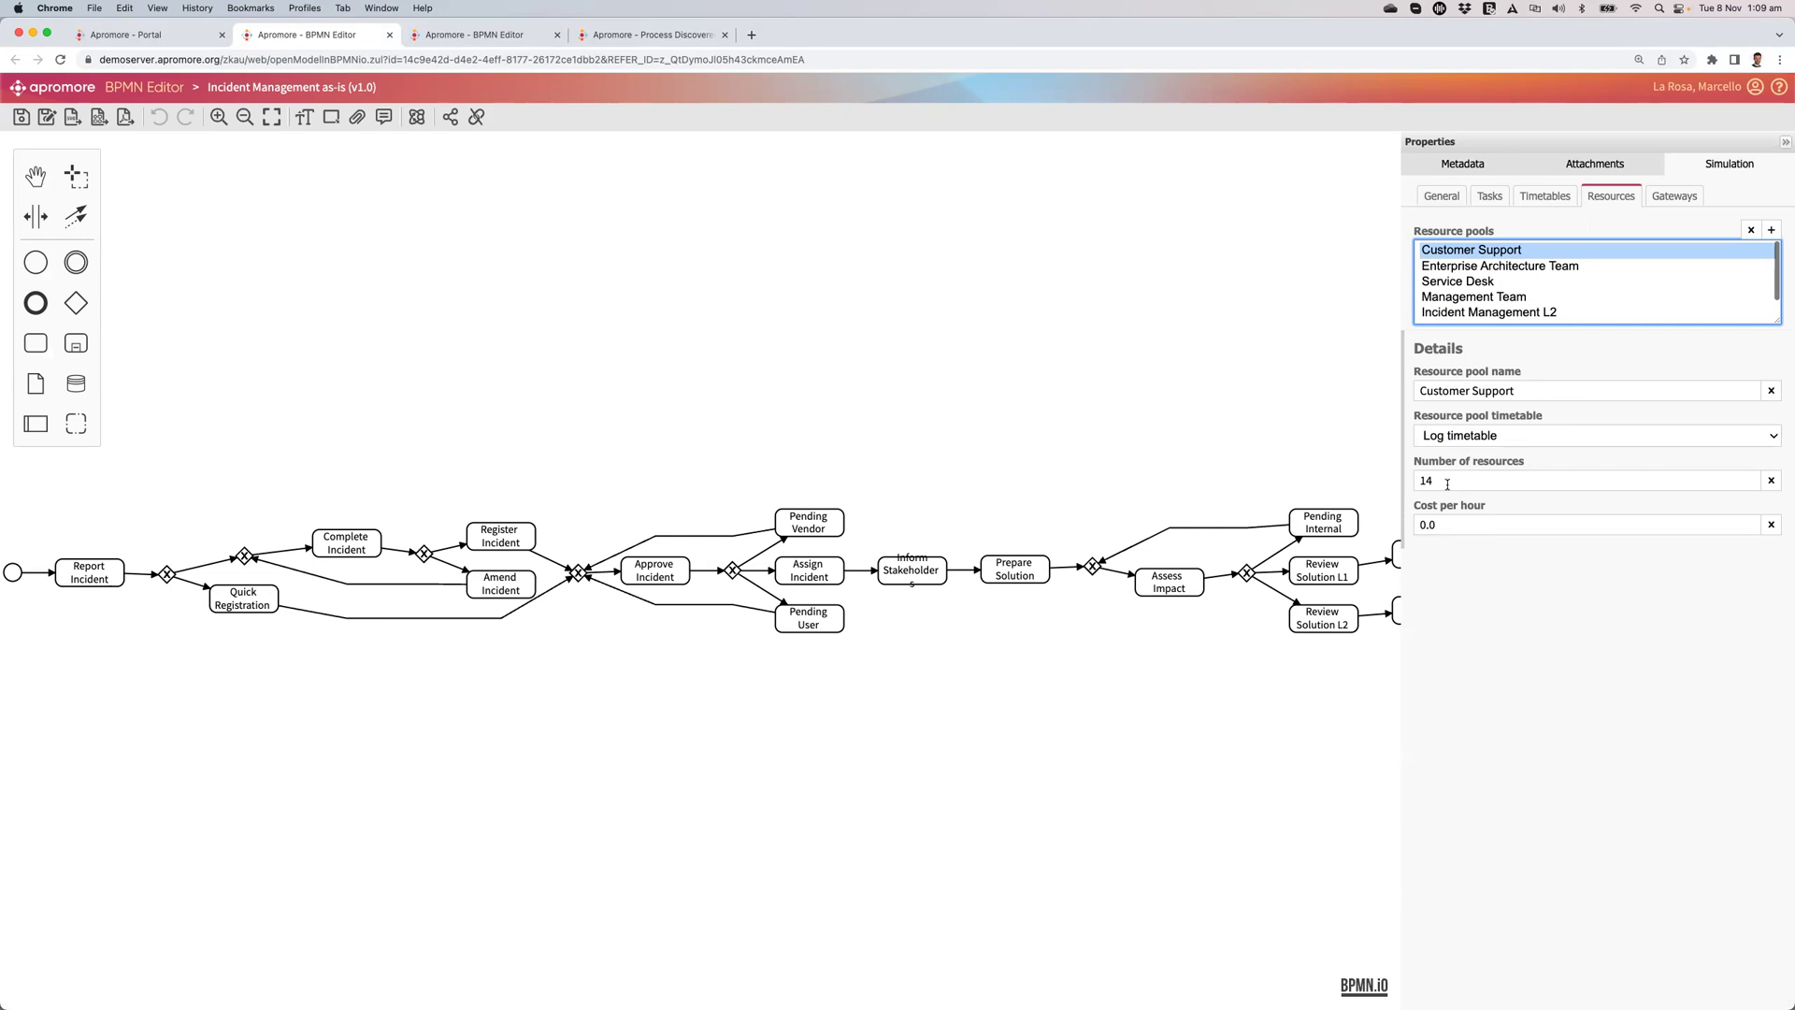
Check the lane-based model's Customer Support pool (10 resources) and hide the Properties panel
click(636, 37)
click(500, 39)
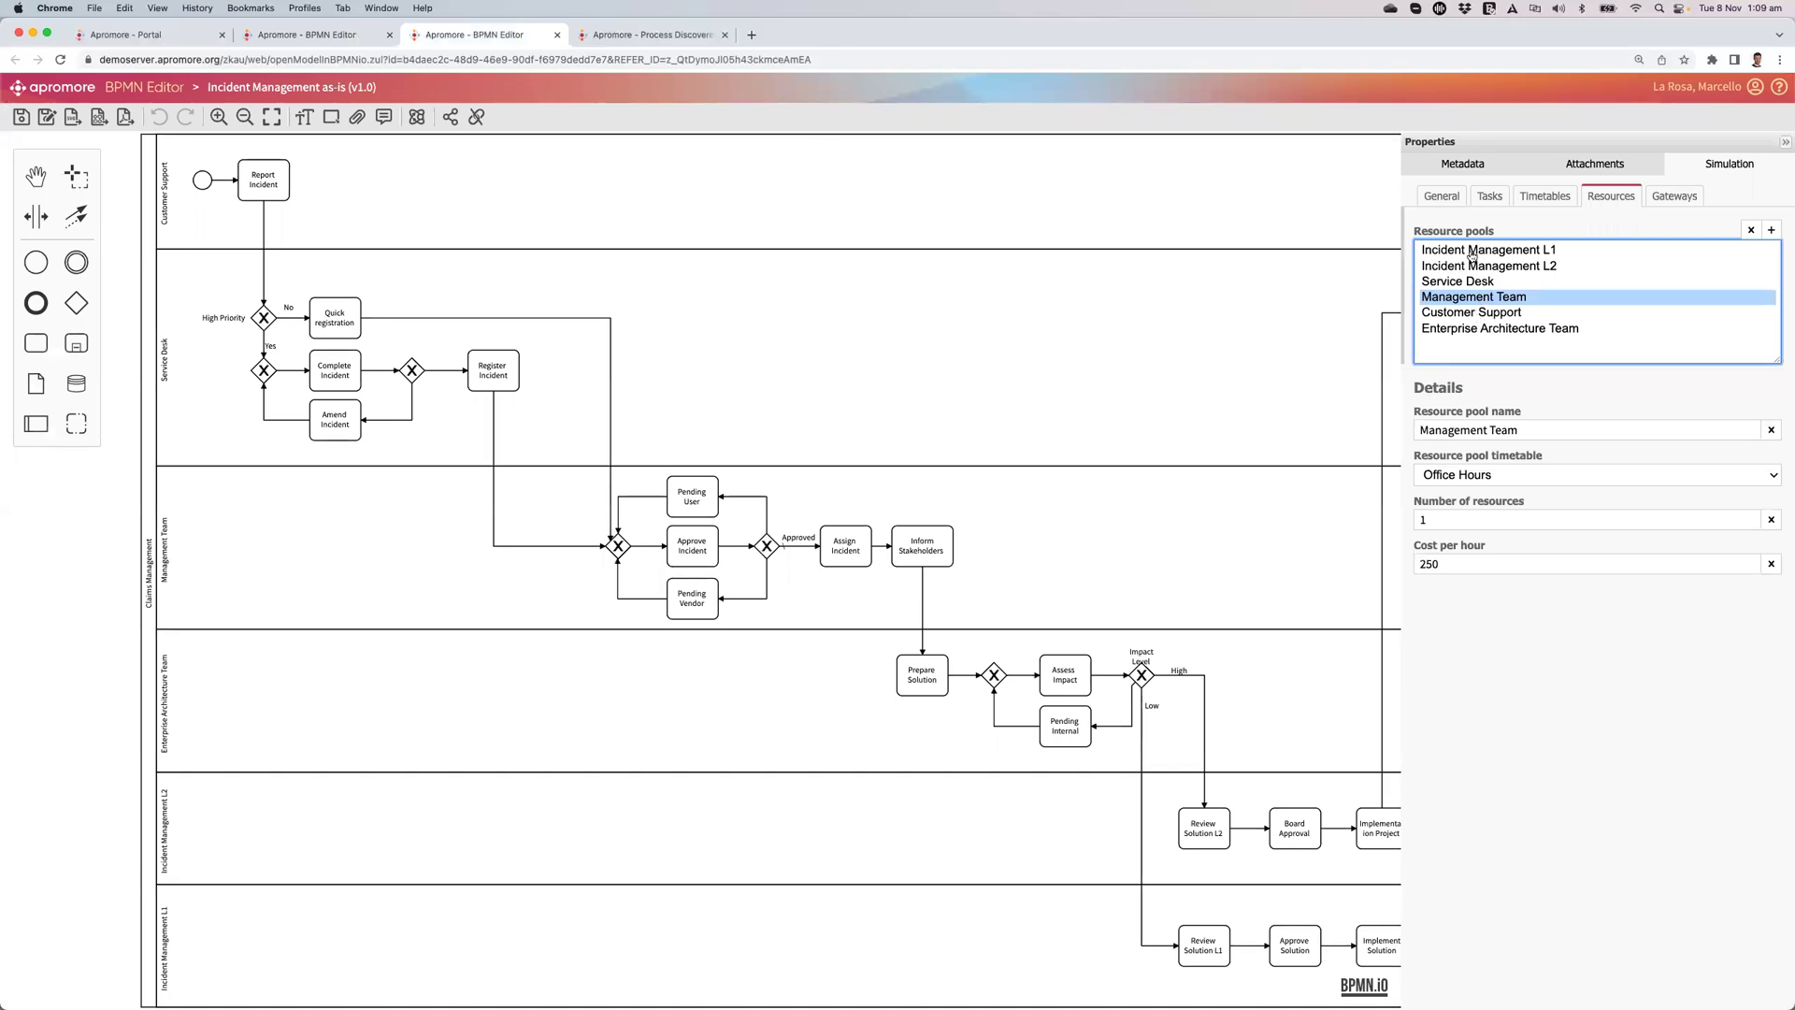
click(1469, 313)
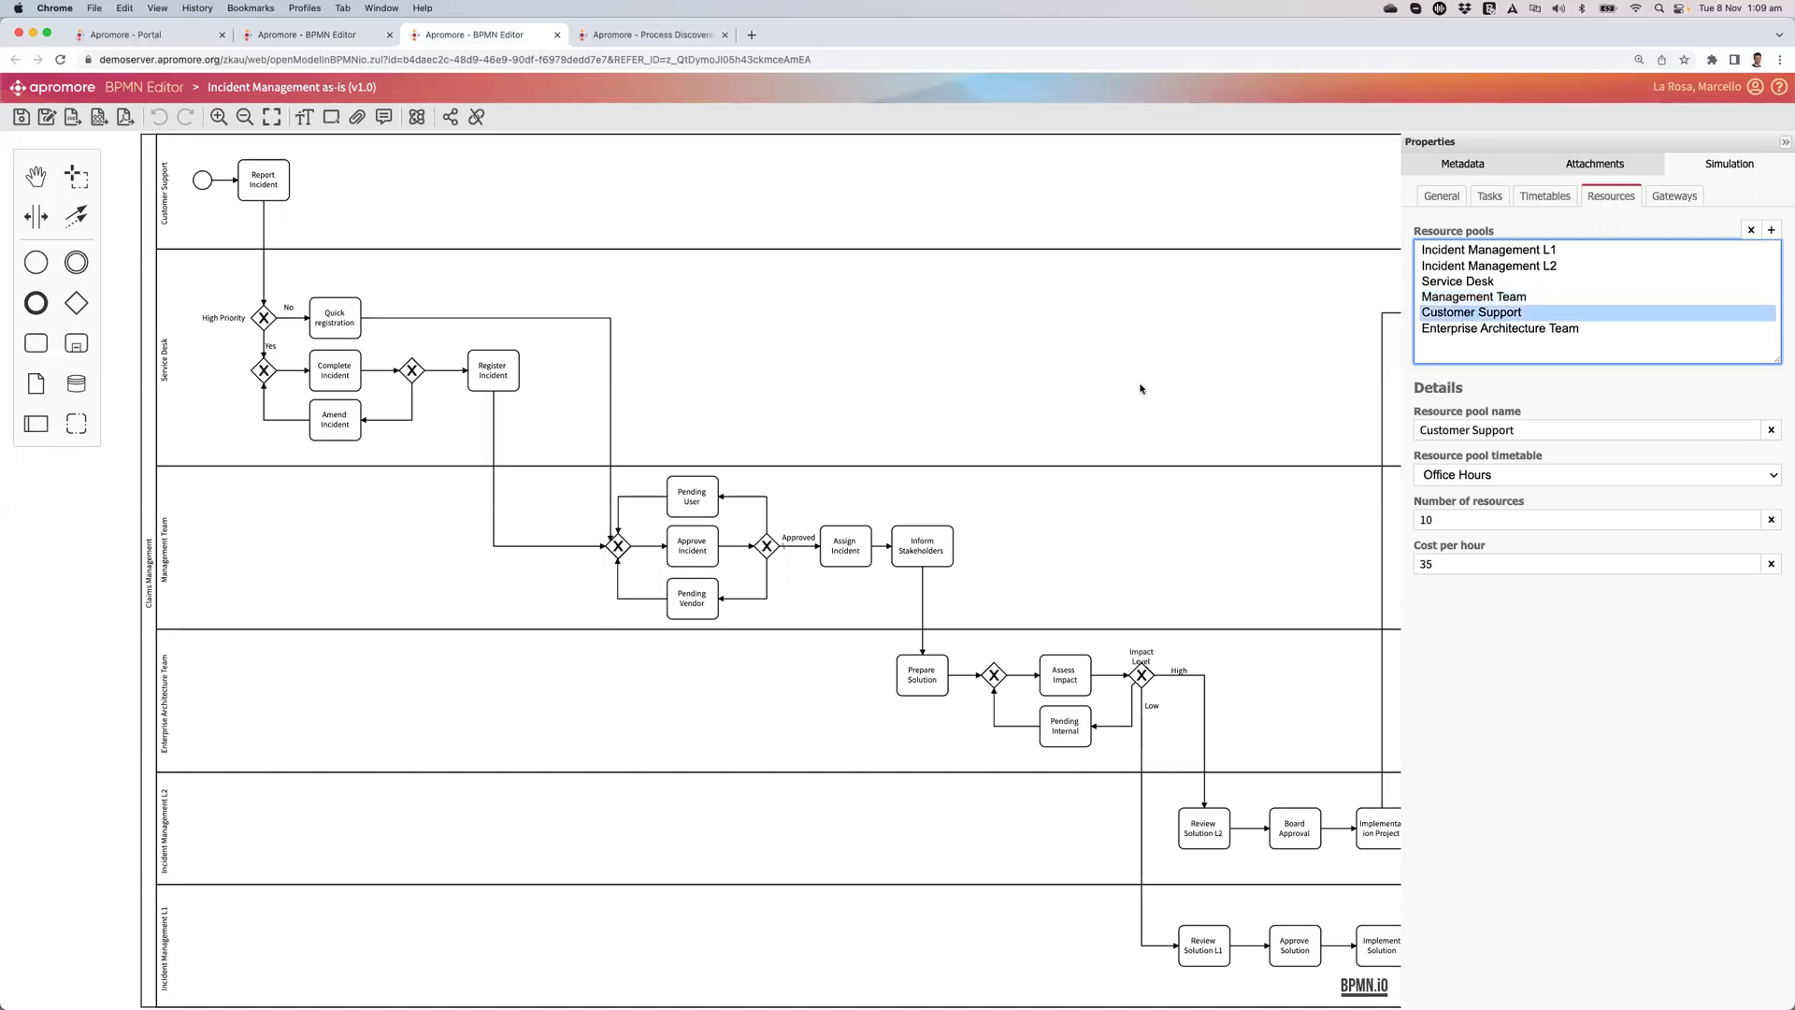
click(1173, 388)
click(1785, 142)
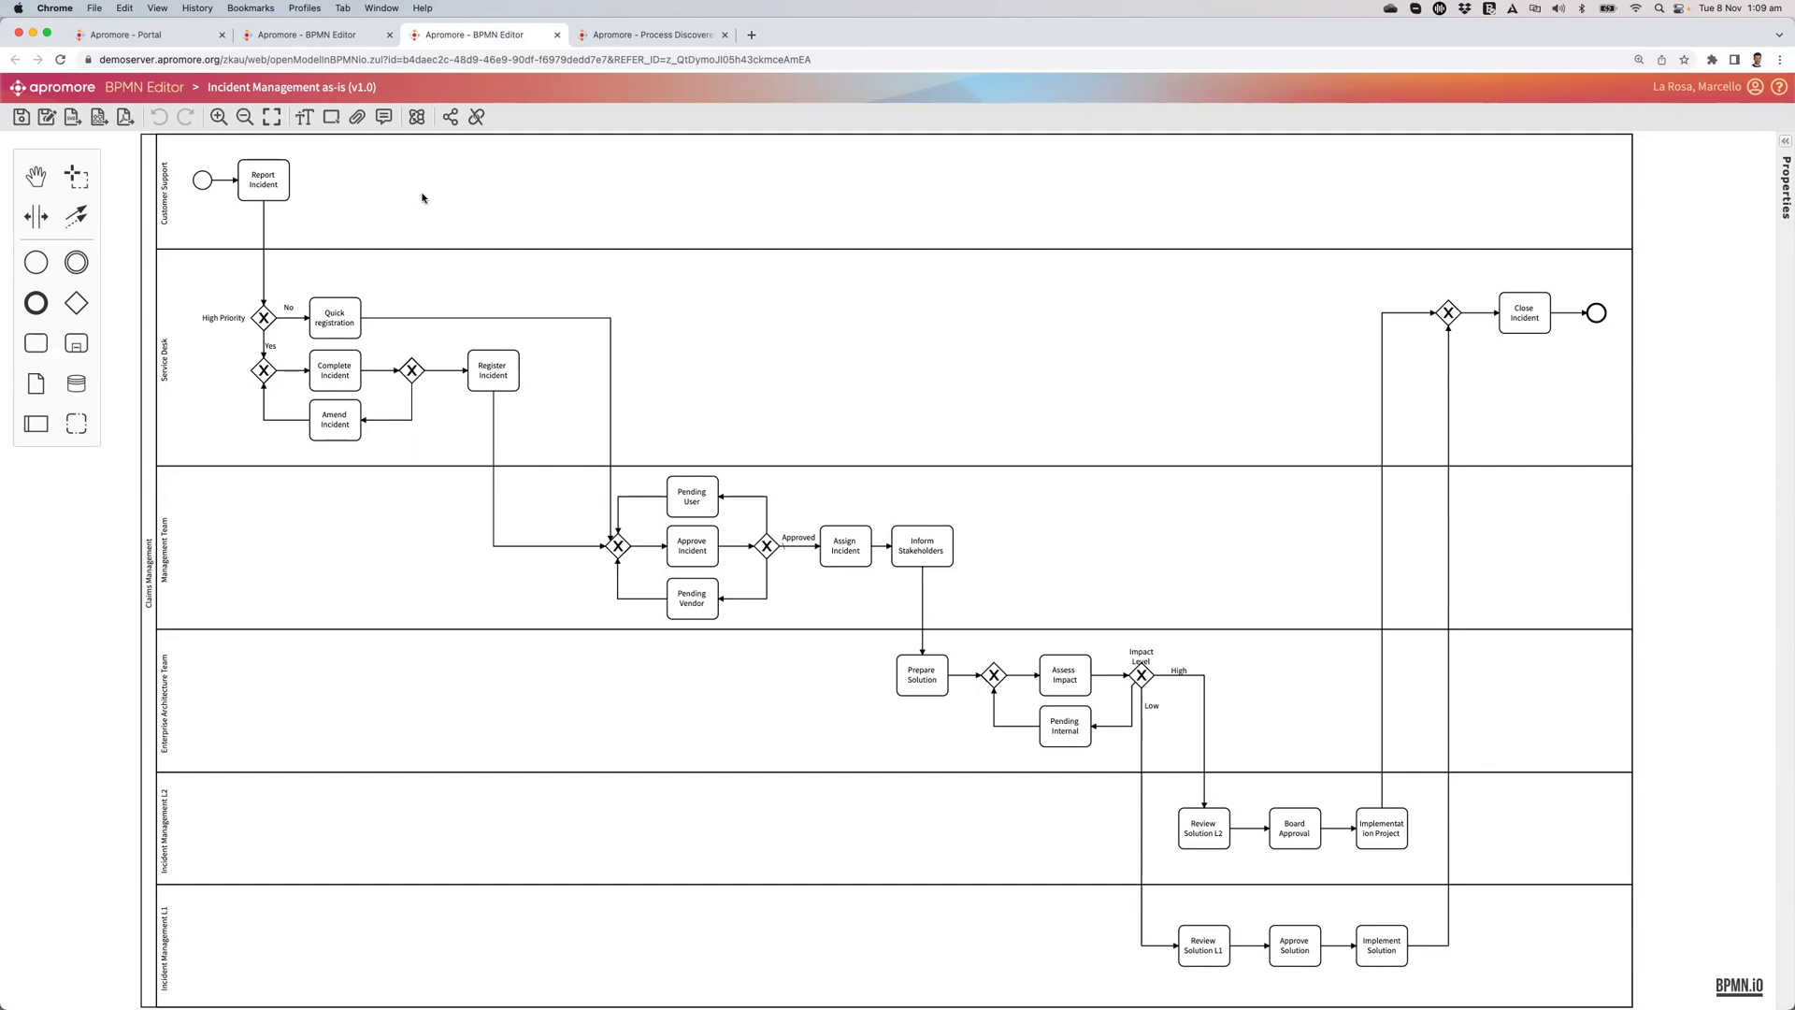
Save the lane-based model, run its simulation, and save the generated log as AS-IS
click(416, 118)
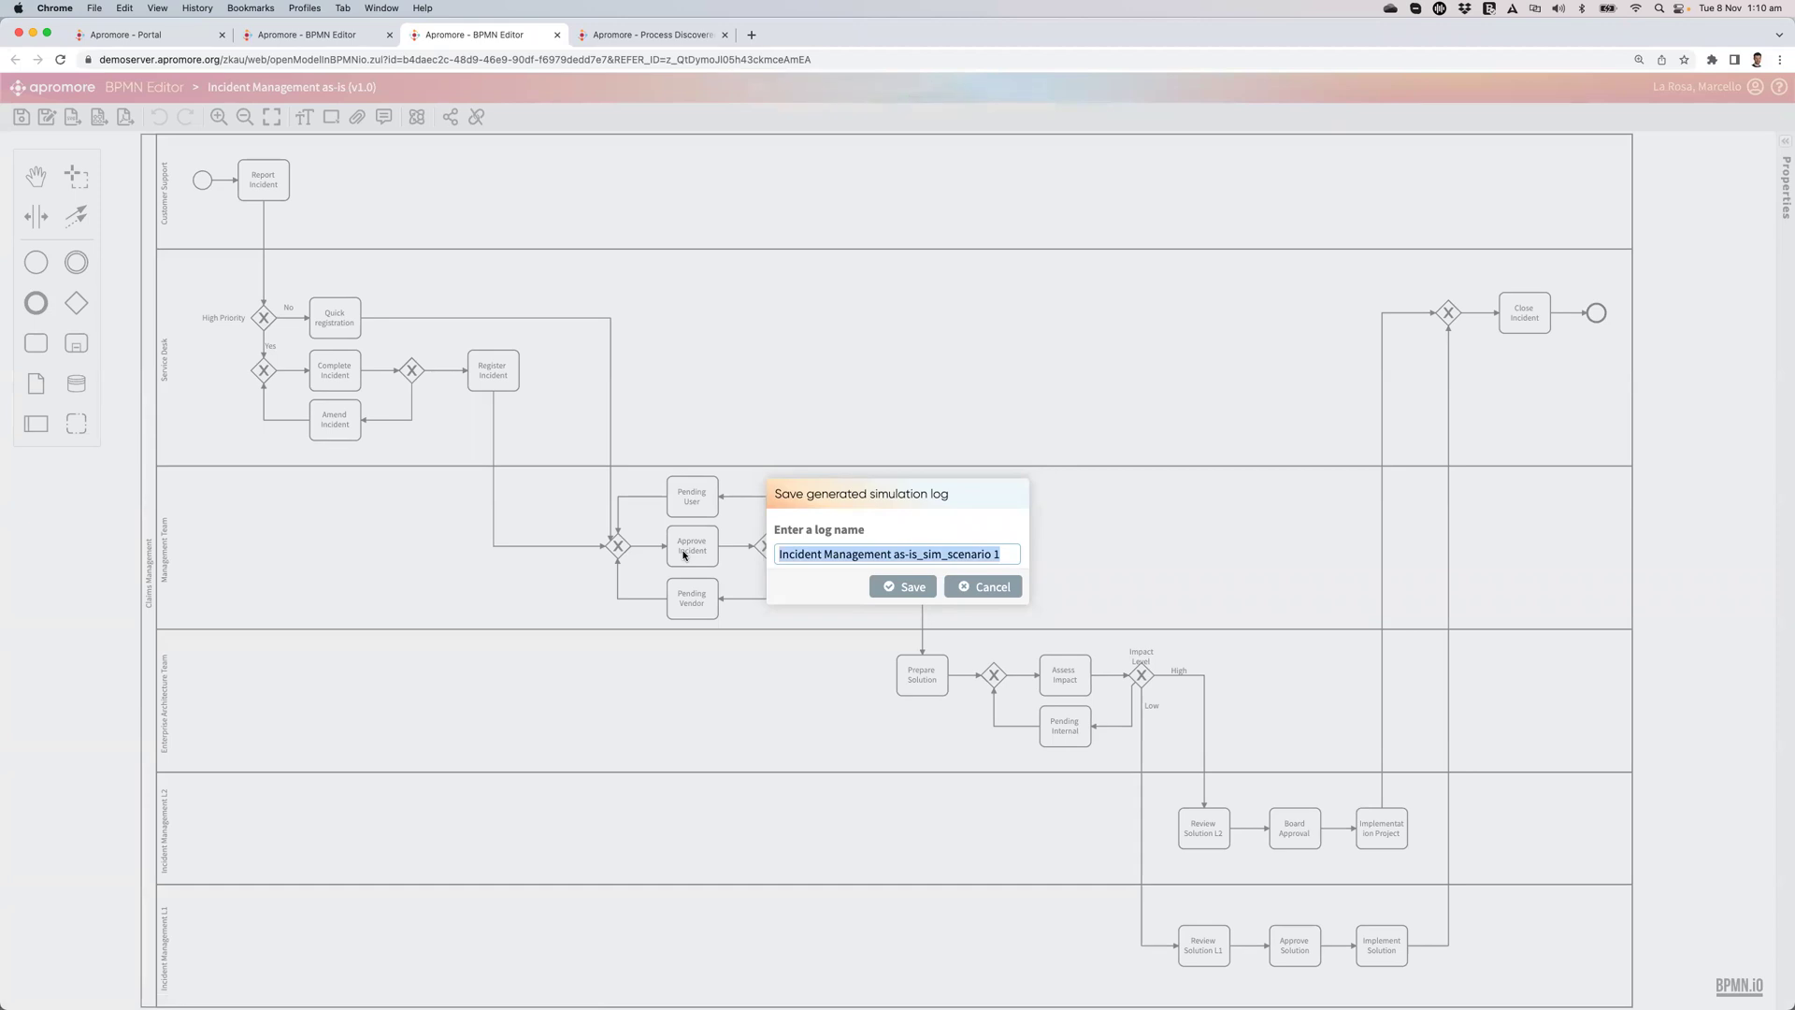
text(AS-IS)
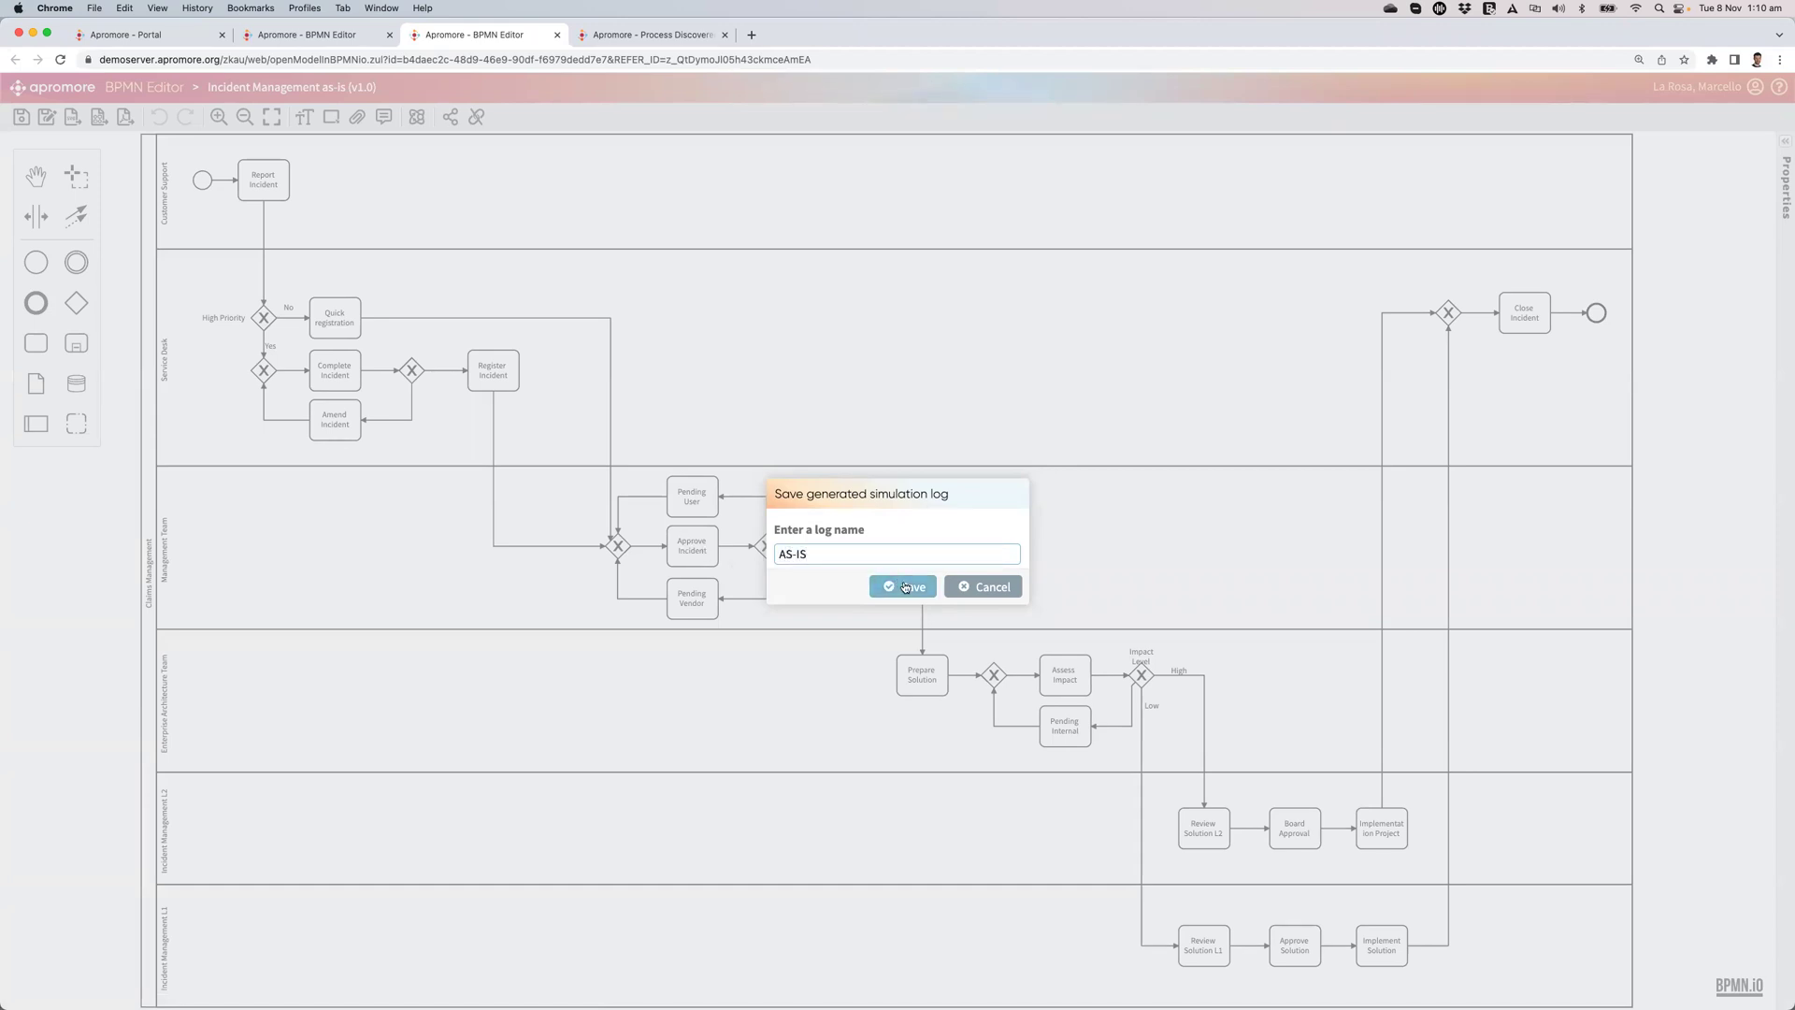
click(905, 587)
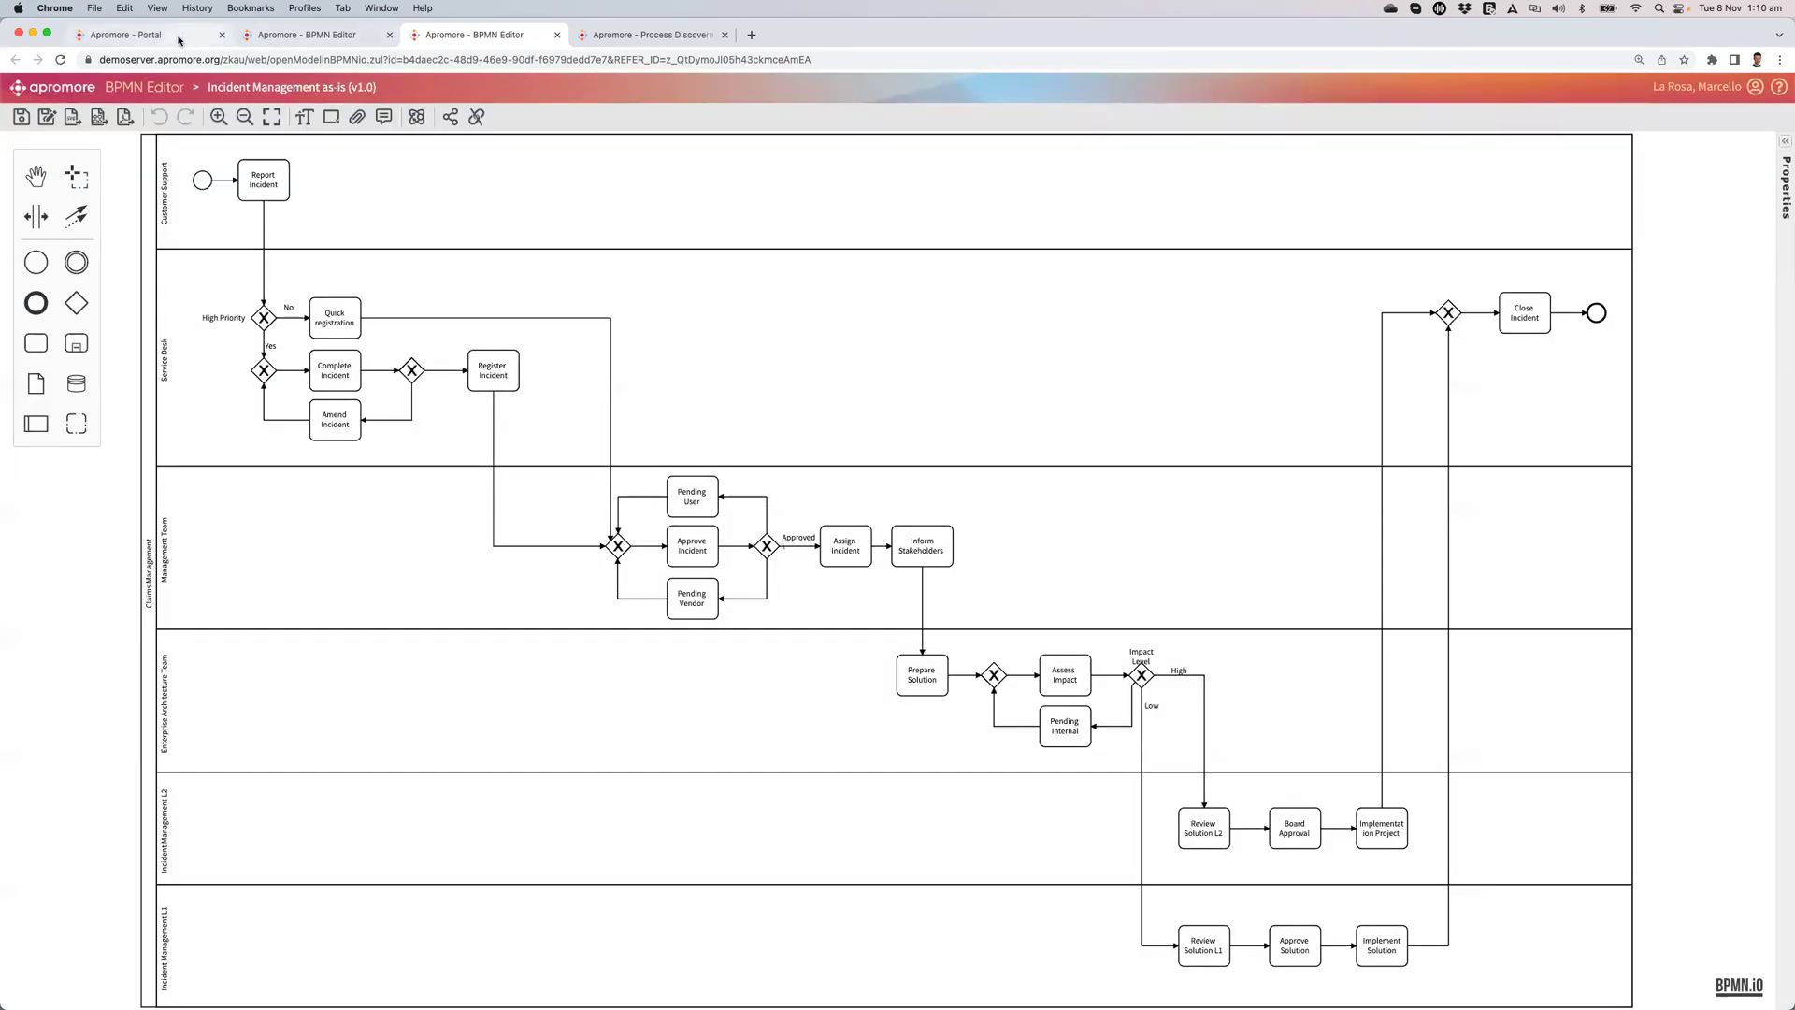
Open the AS-IS log from the Simulation folder, apply the Business Calendar, and overlay average durations
click(140, 35)
double_click(681, 224)
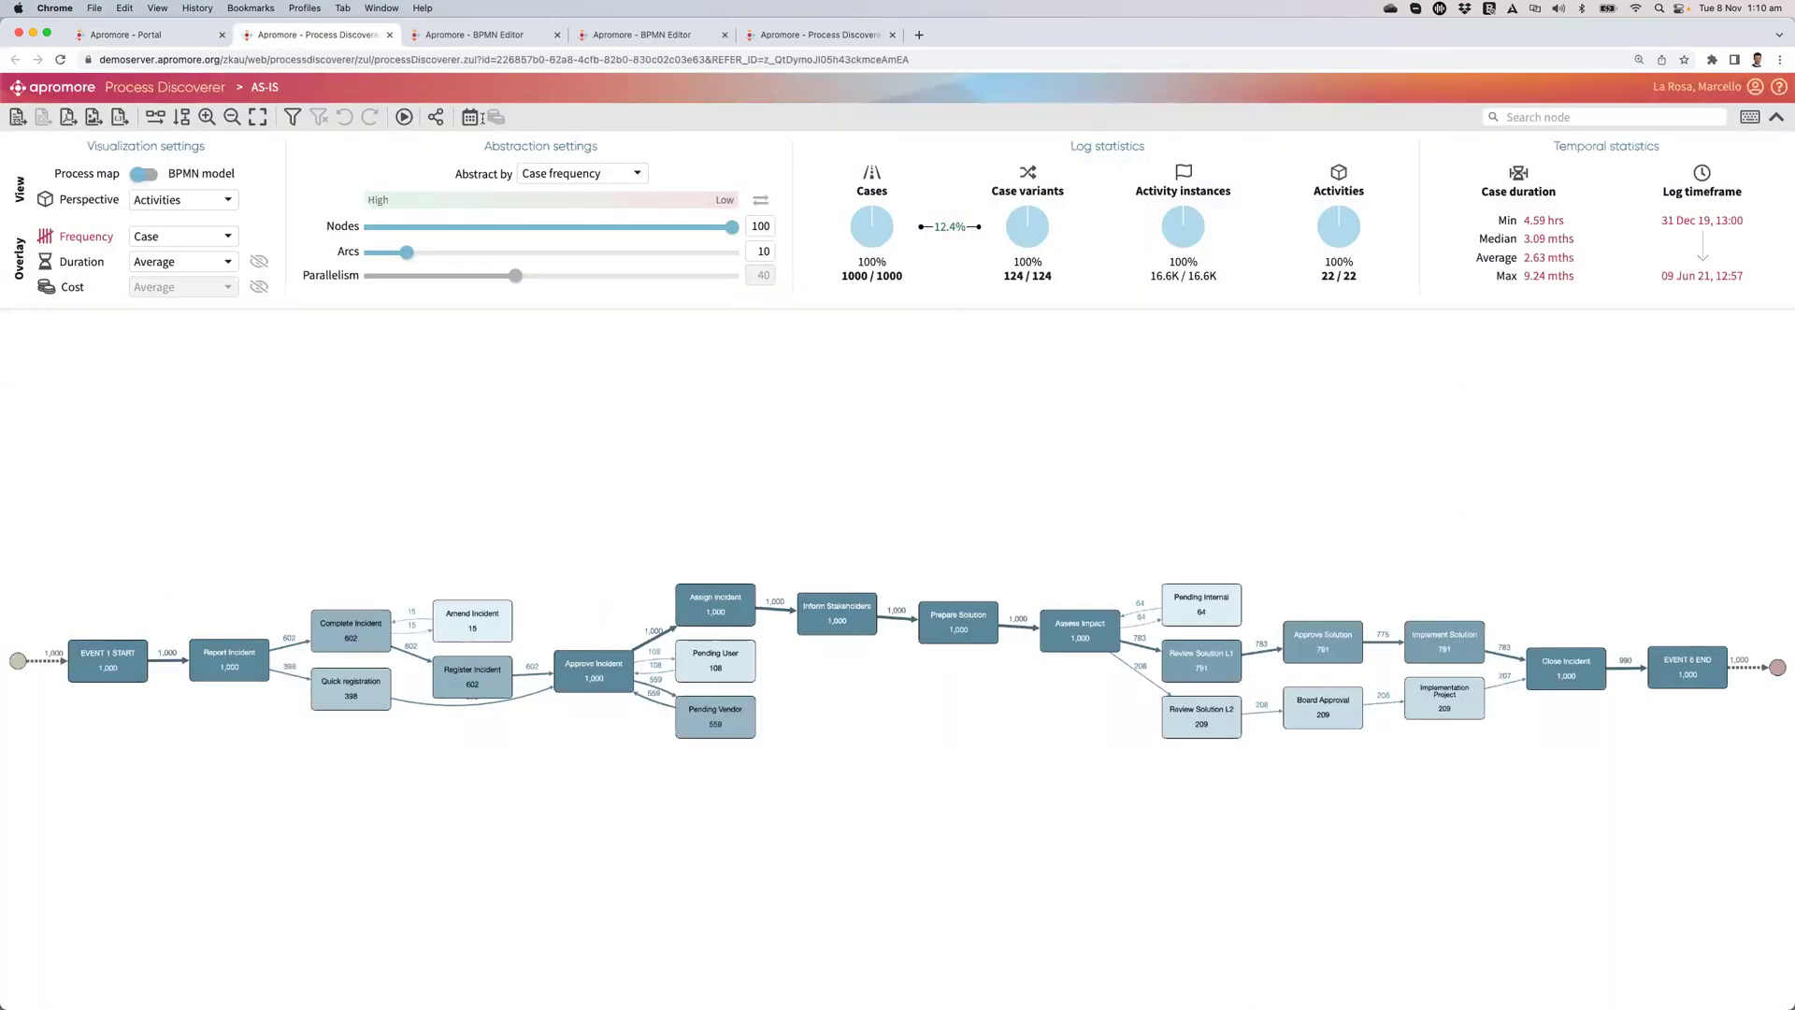
click(469, 115)
click(652, 342)
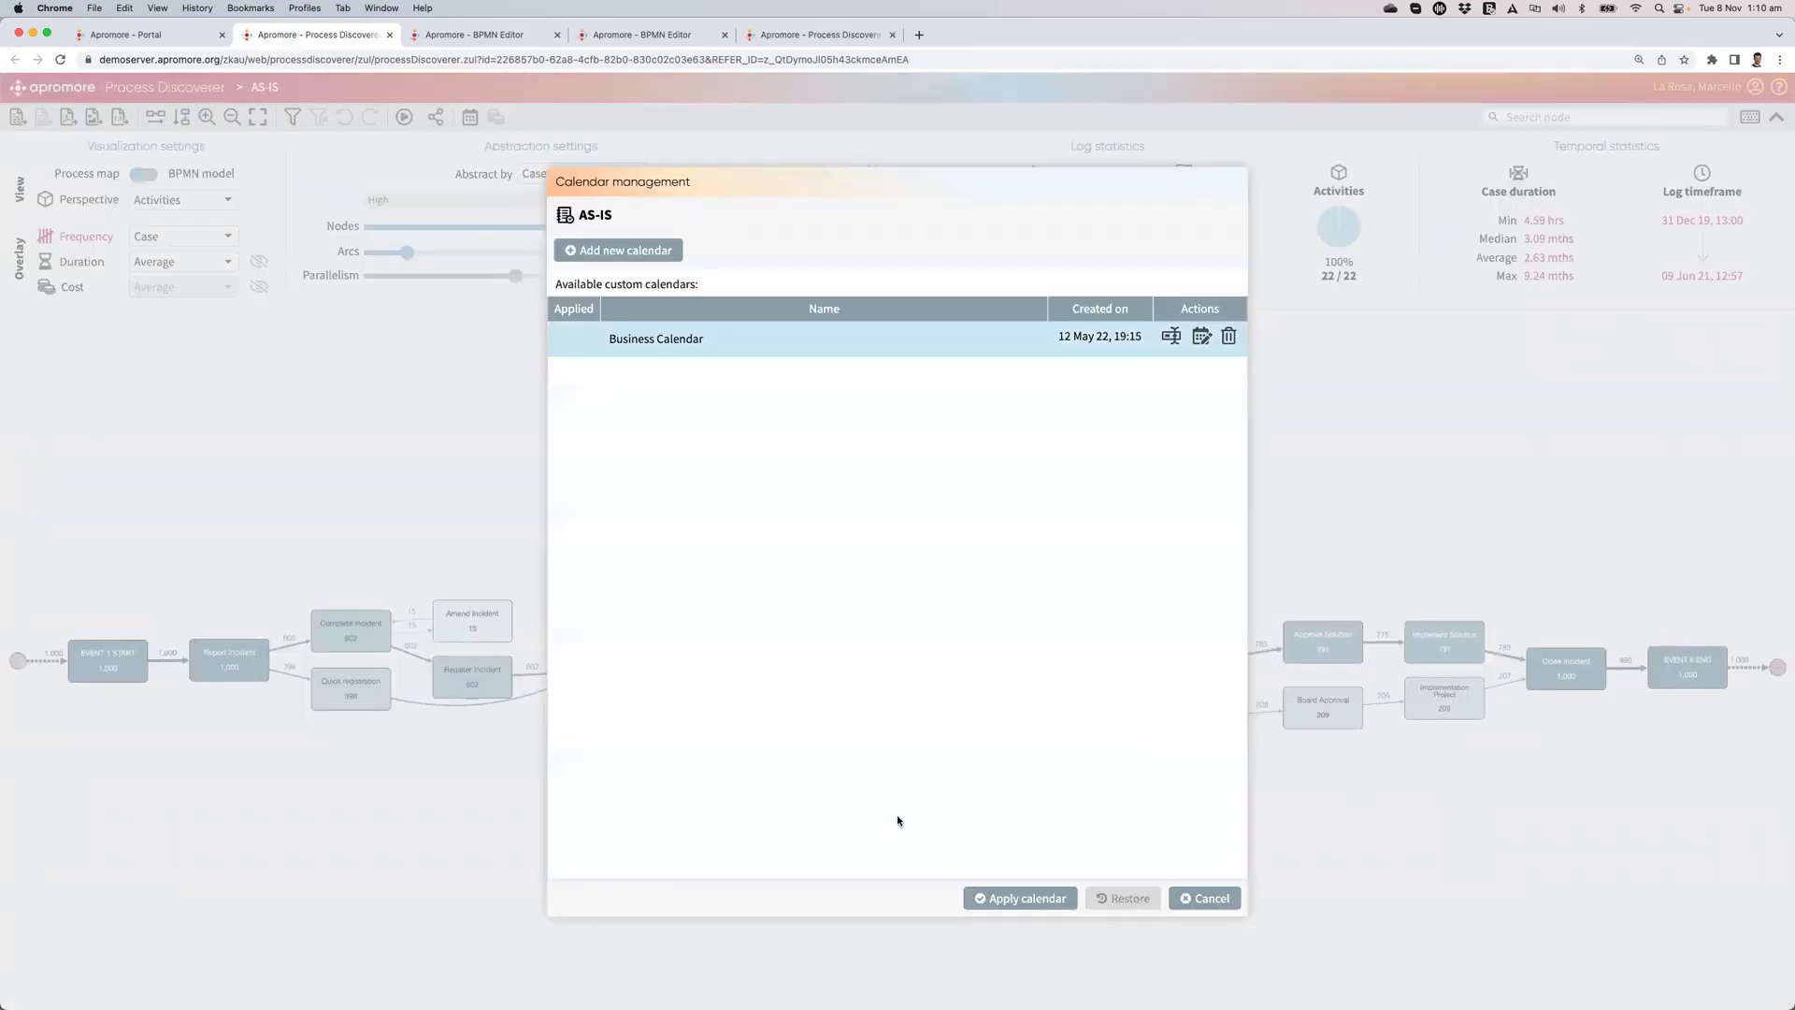
click(1010, 898)
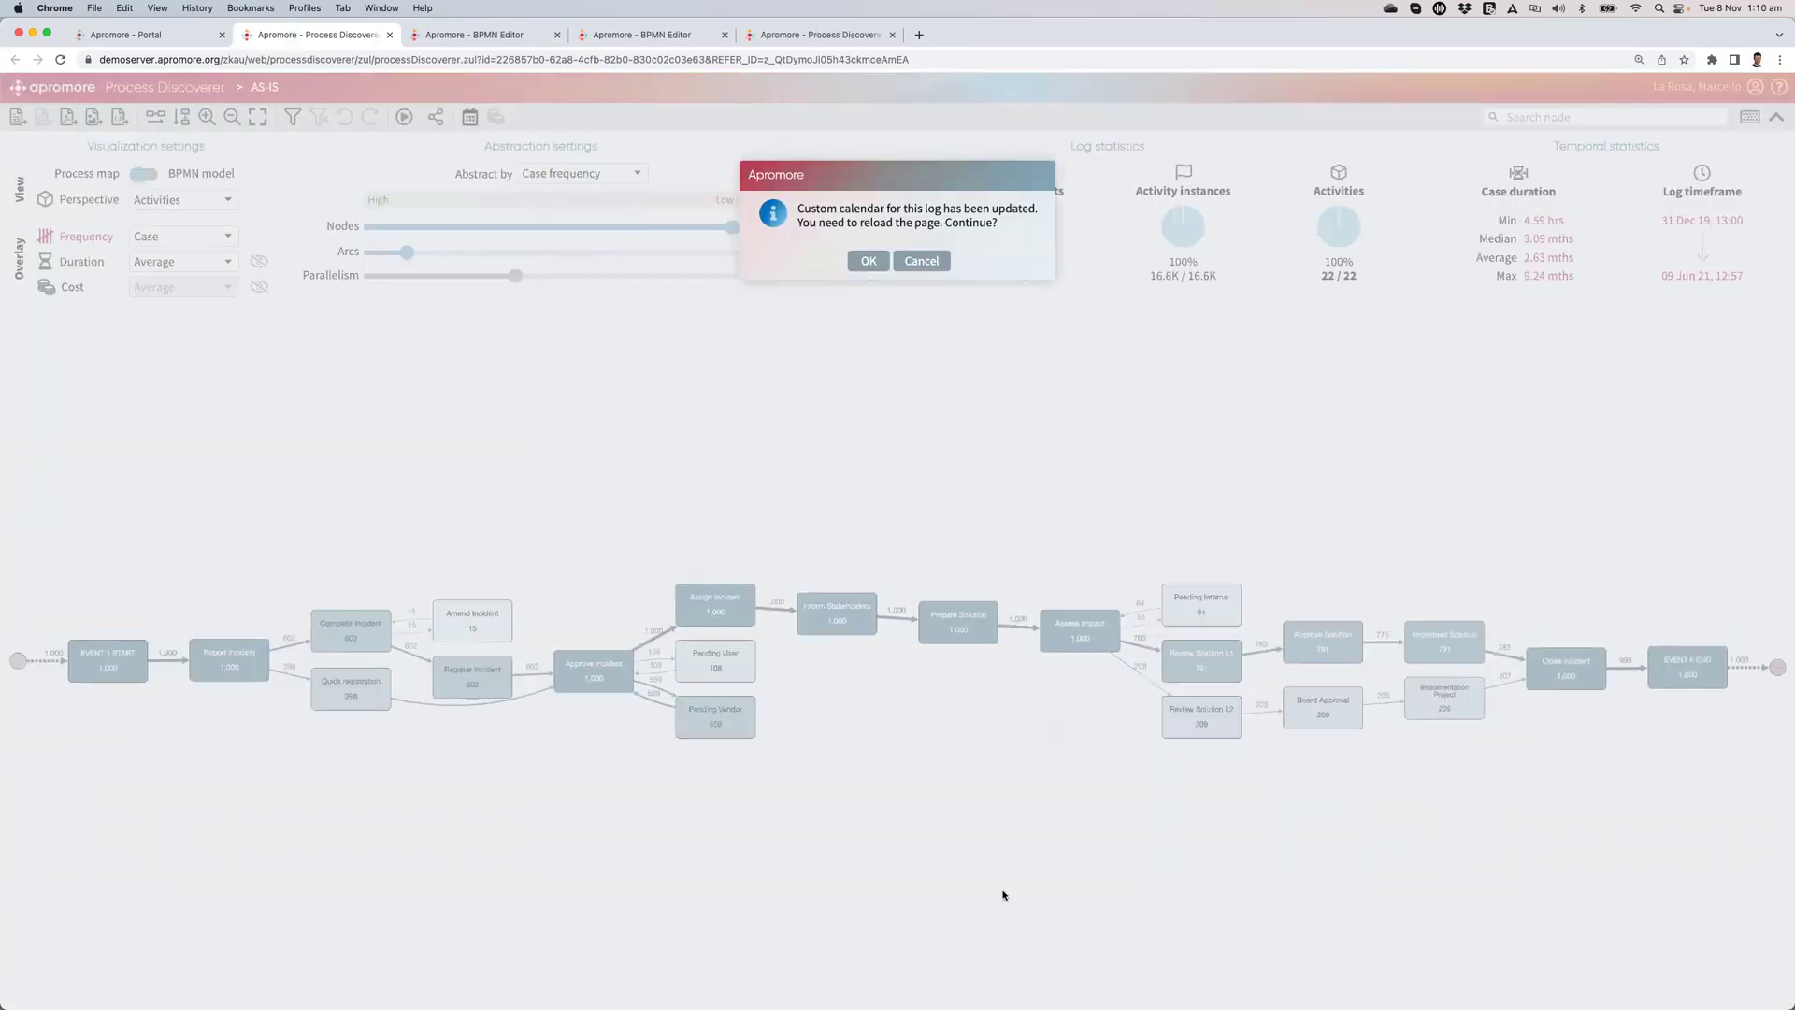
click(863, 265)
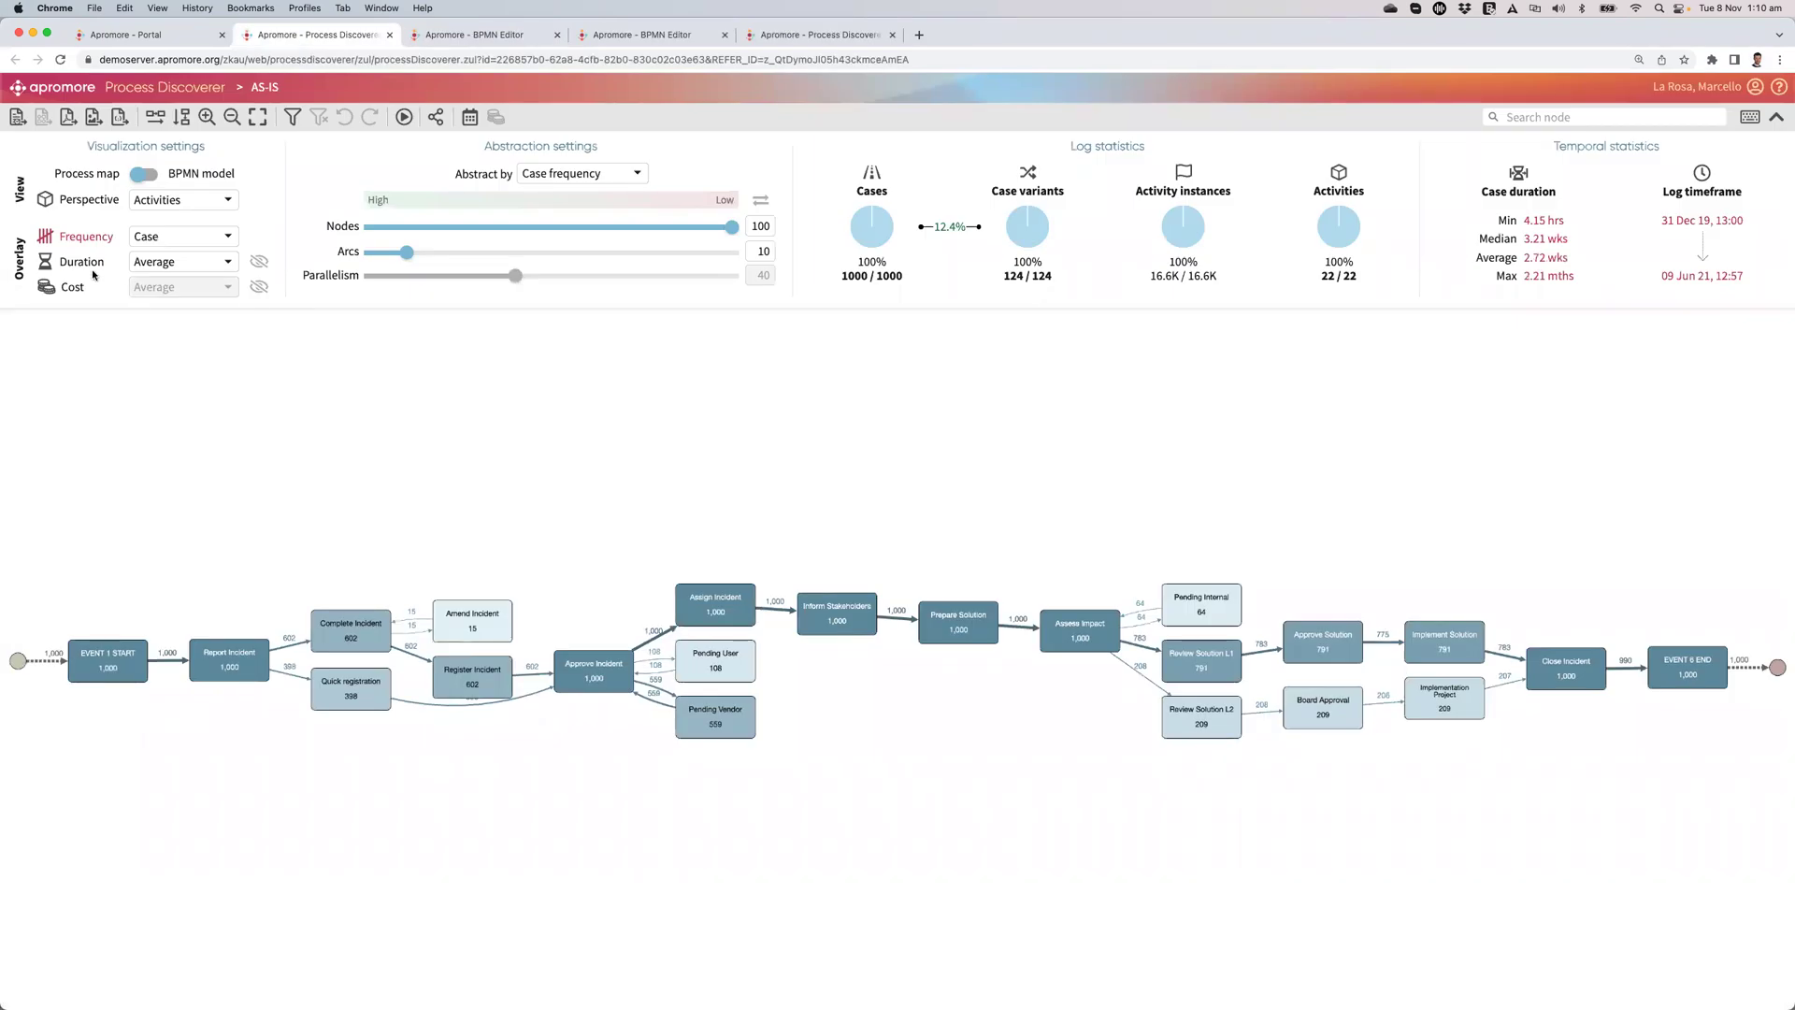
click(82, 265)
scroll(961, 670, up, 3)
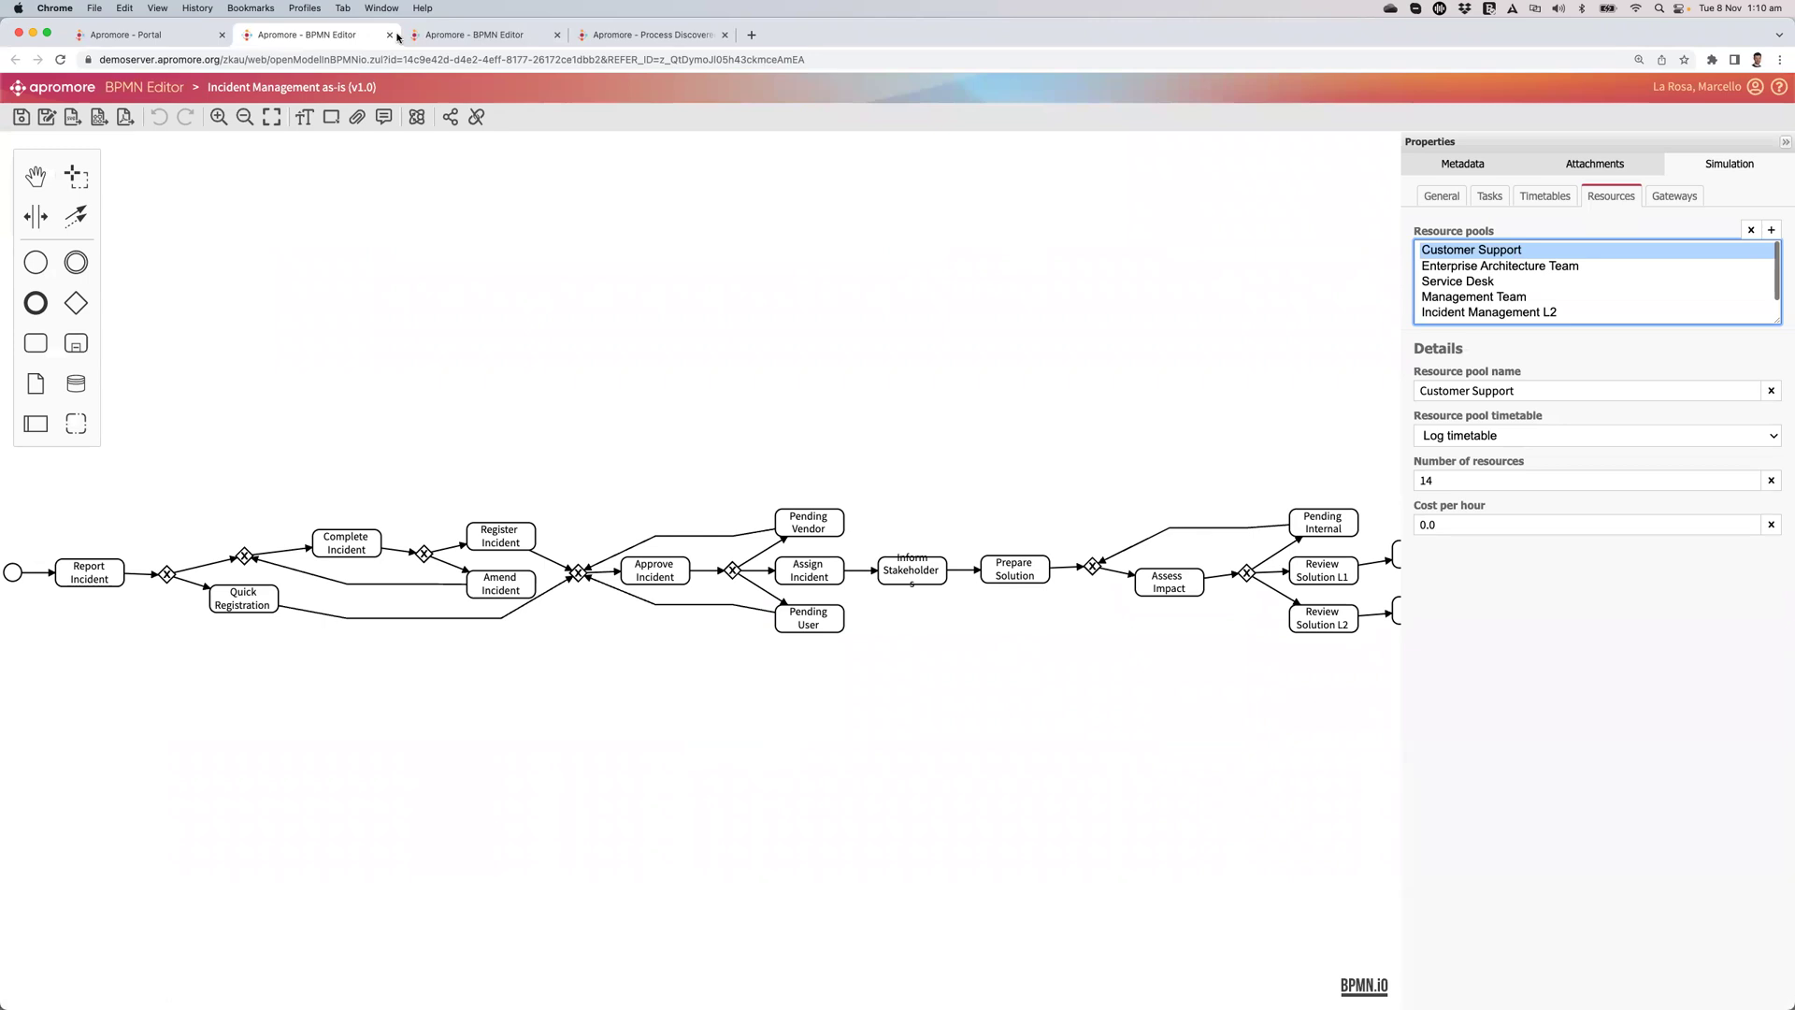
Return to the lane-based model and inspect Prepare Solution's simulation settings
click(390, 34)
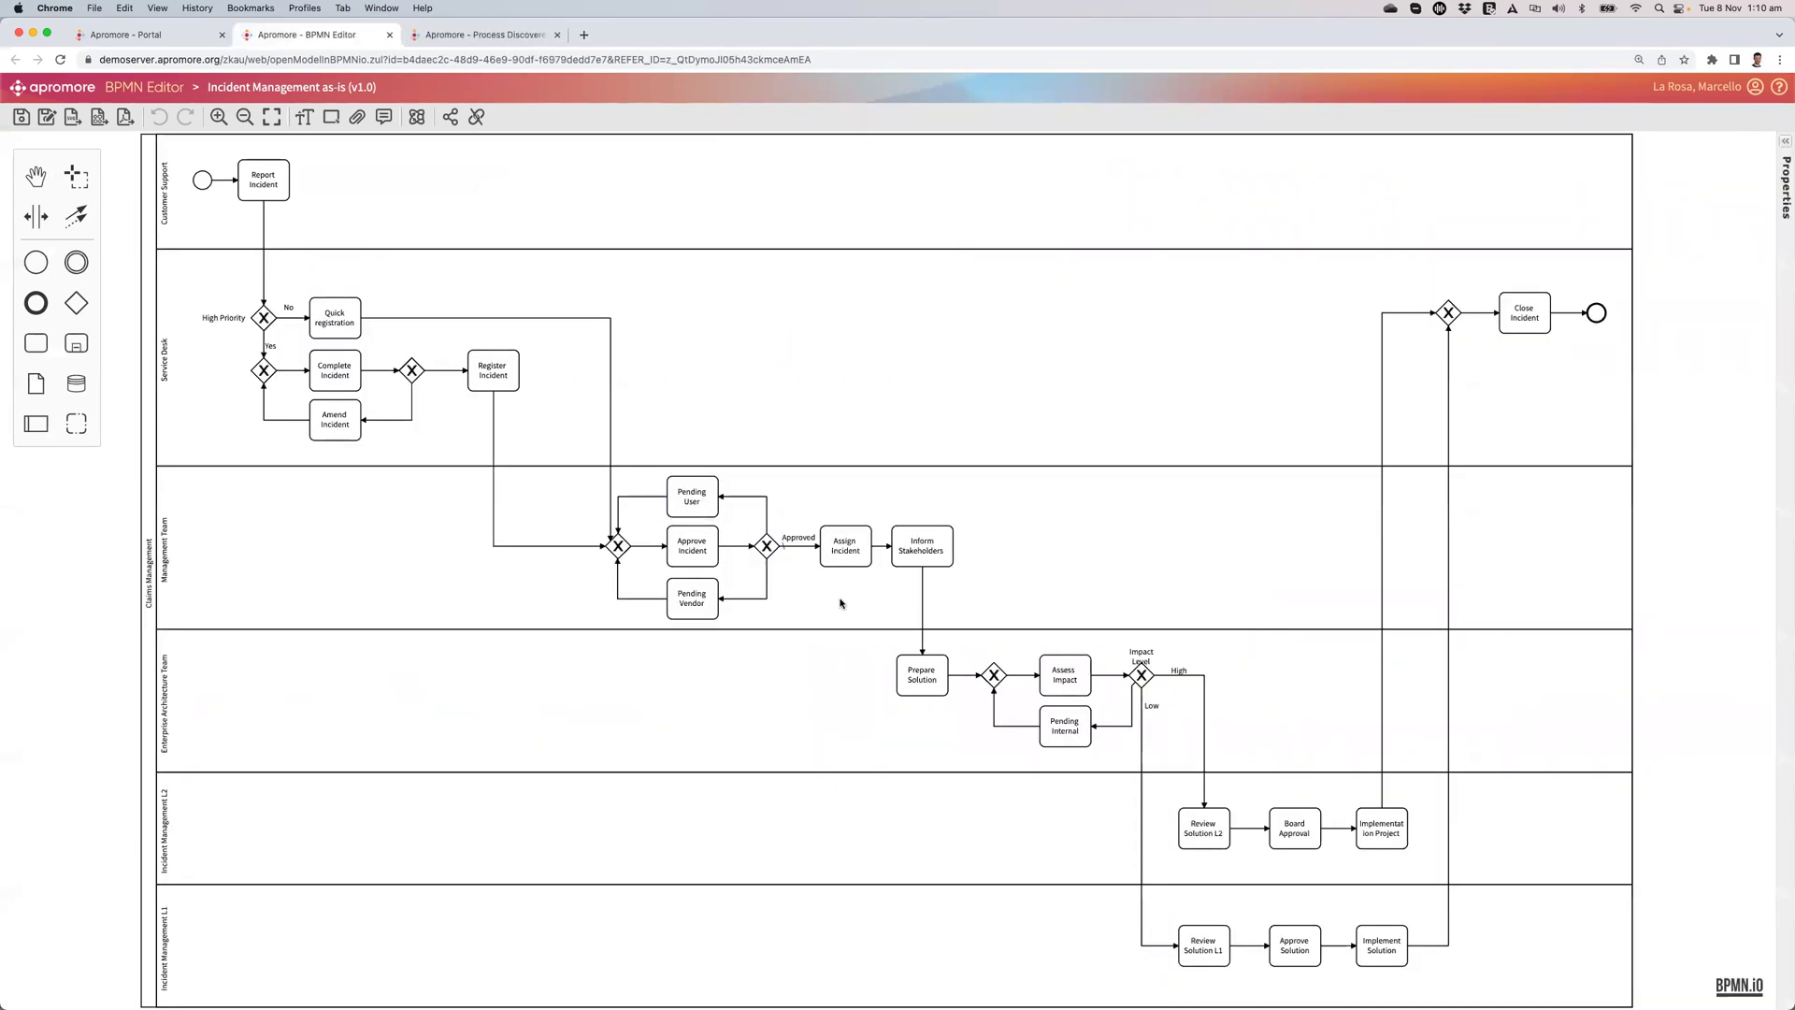
click(919, 687)
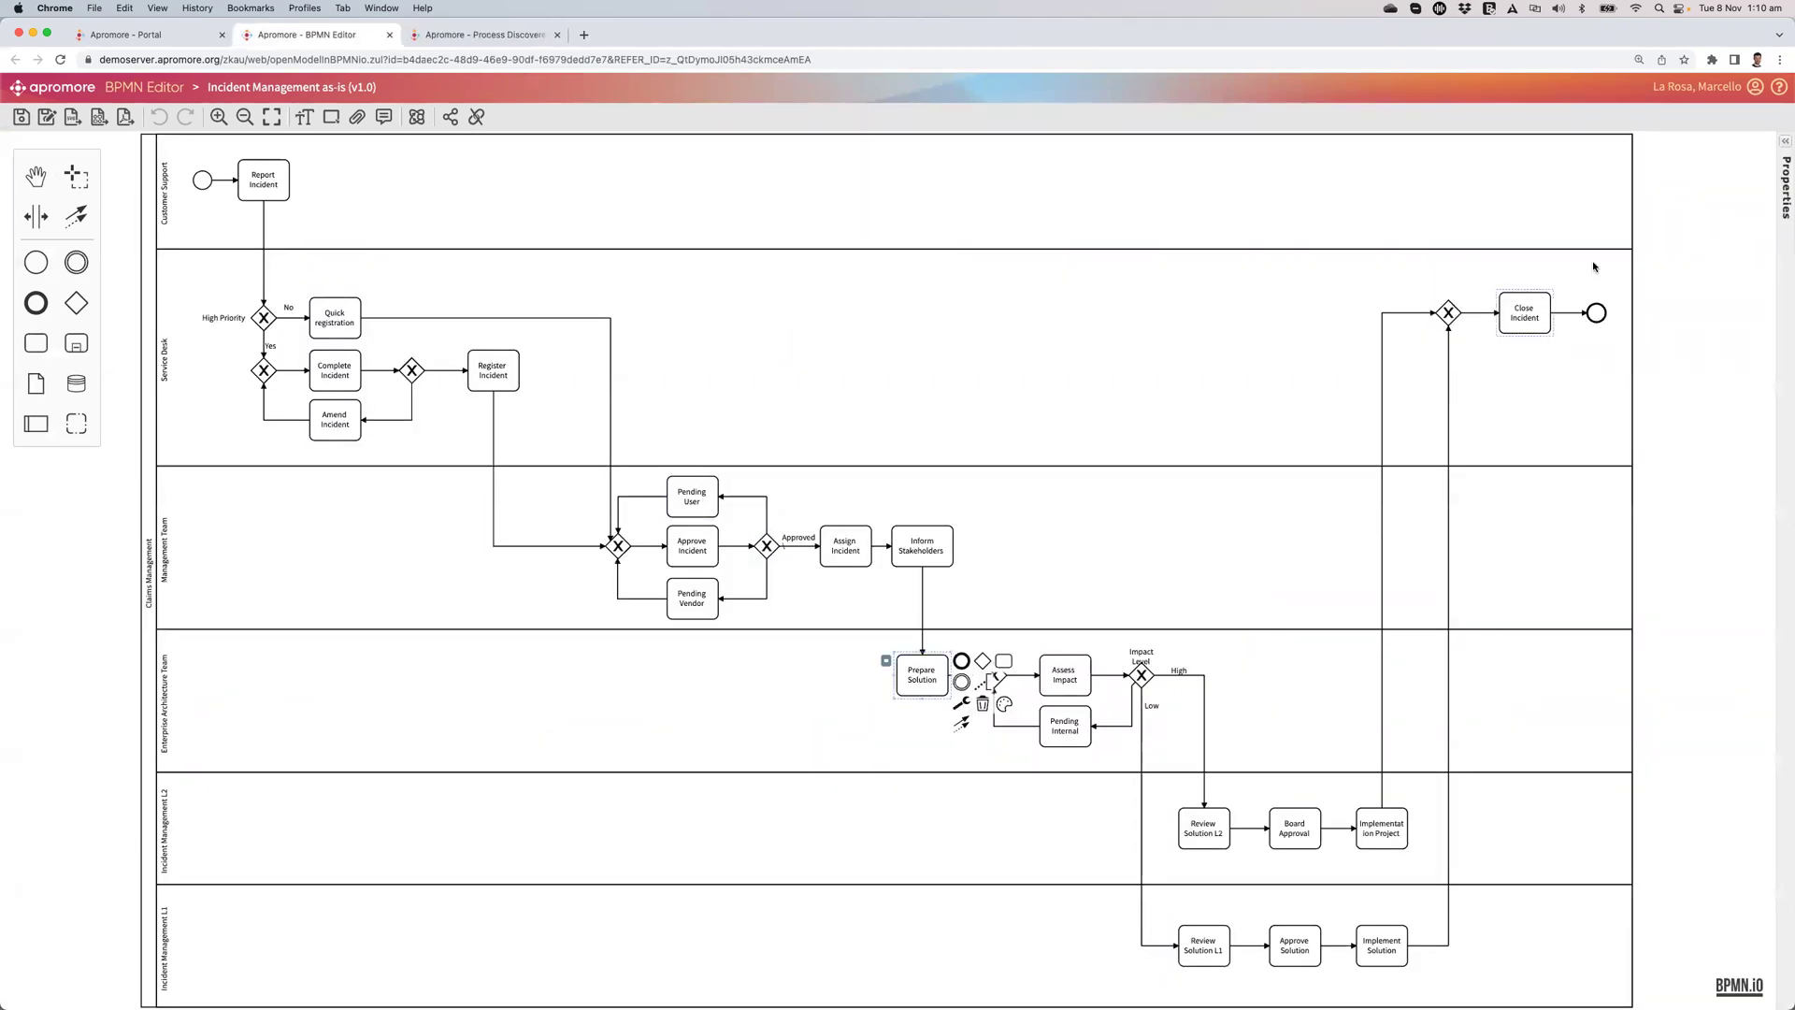
click(1785, 141)
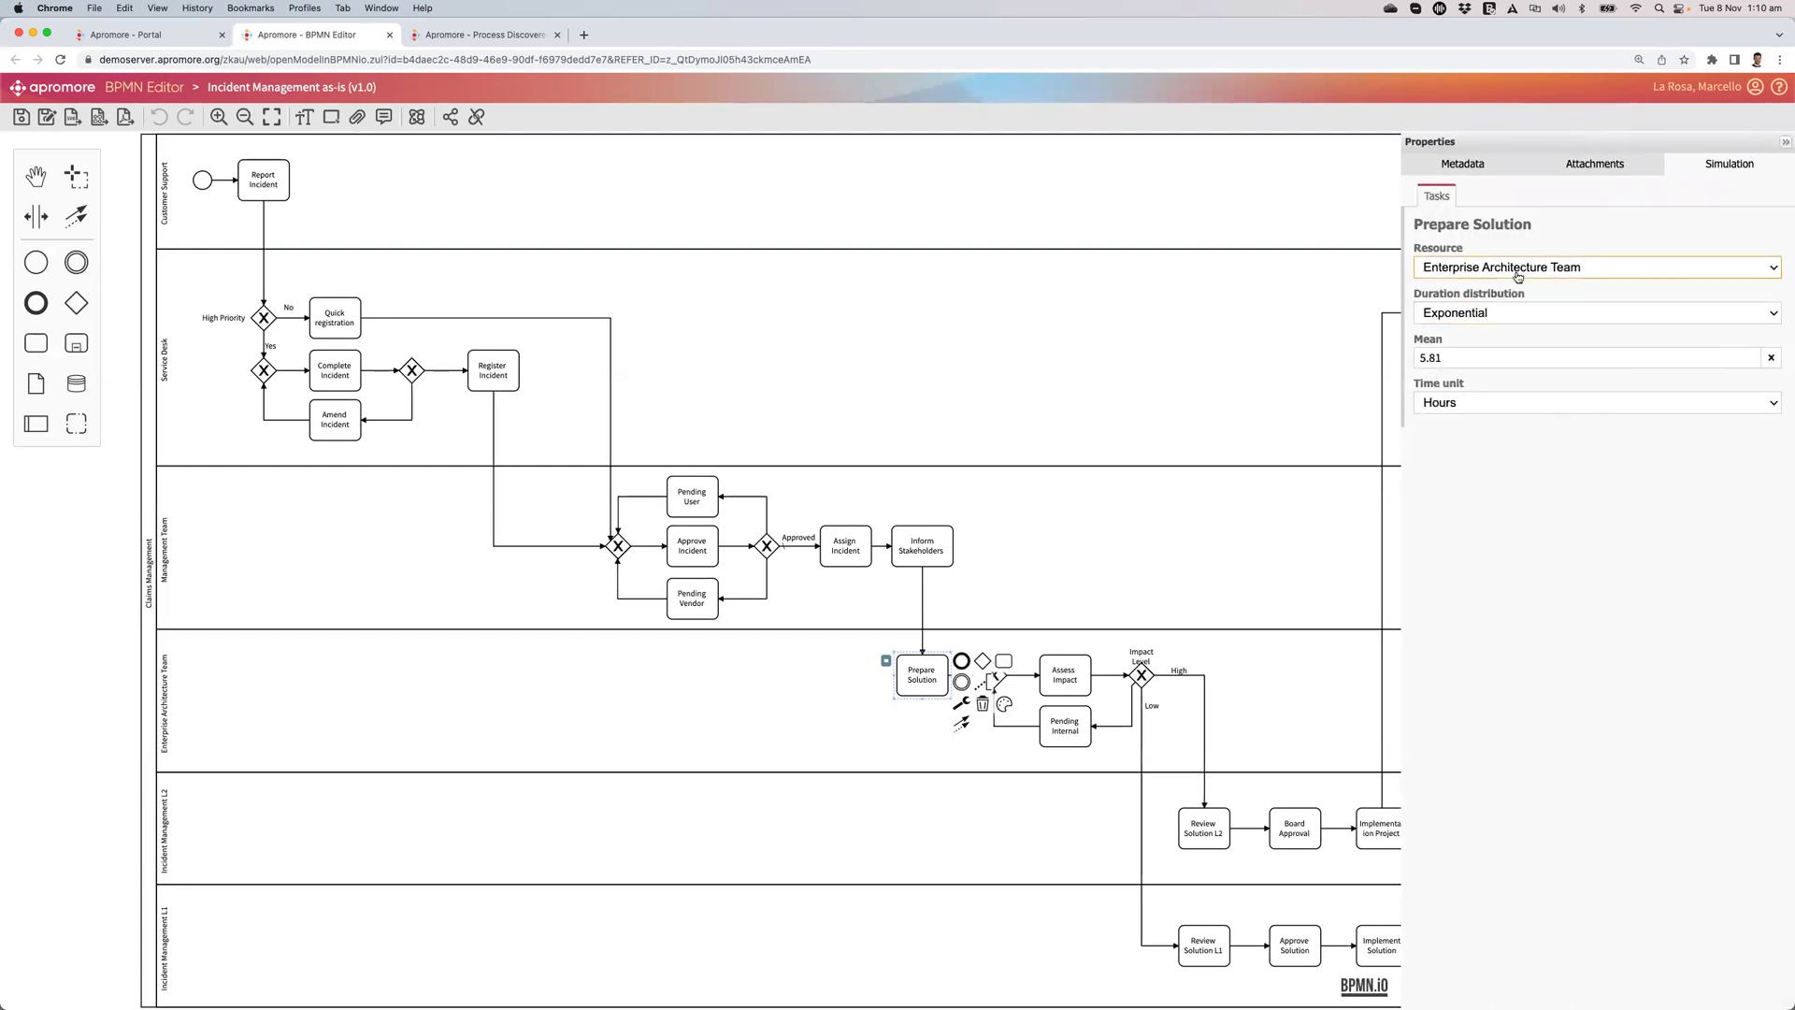
click(1305, 326)
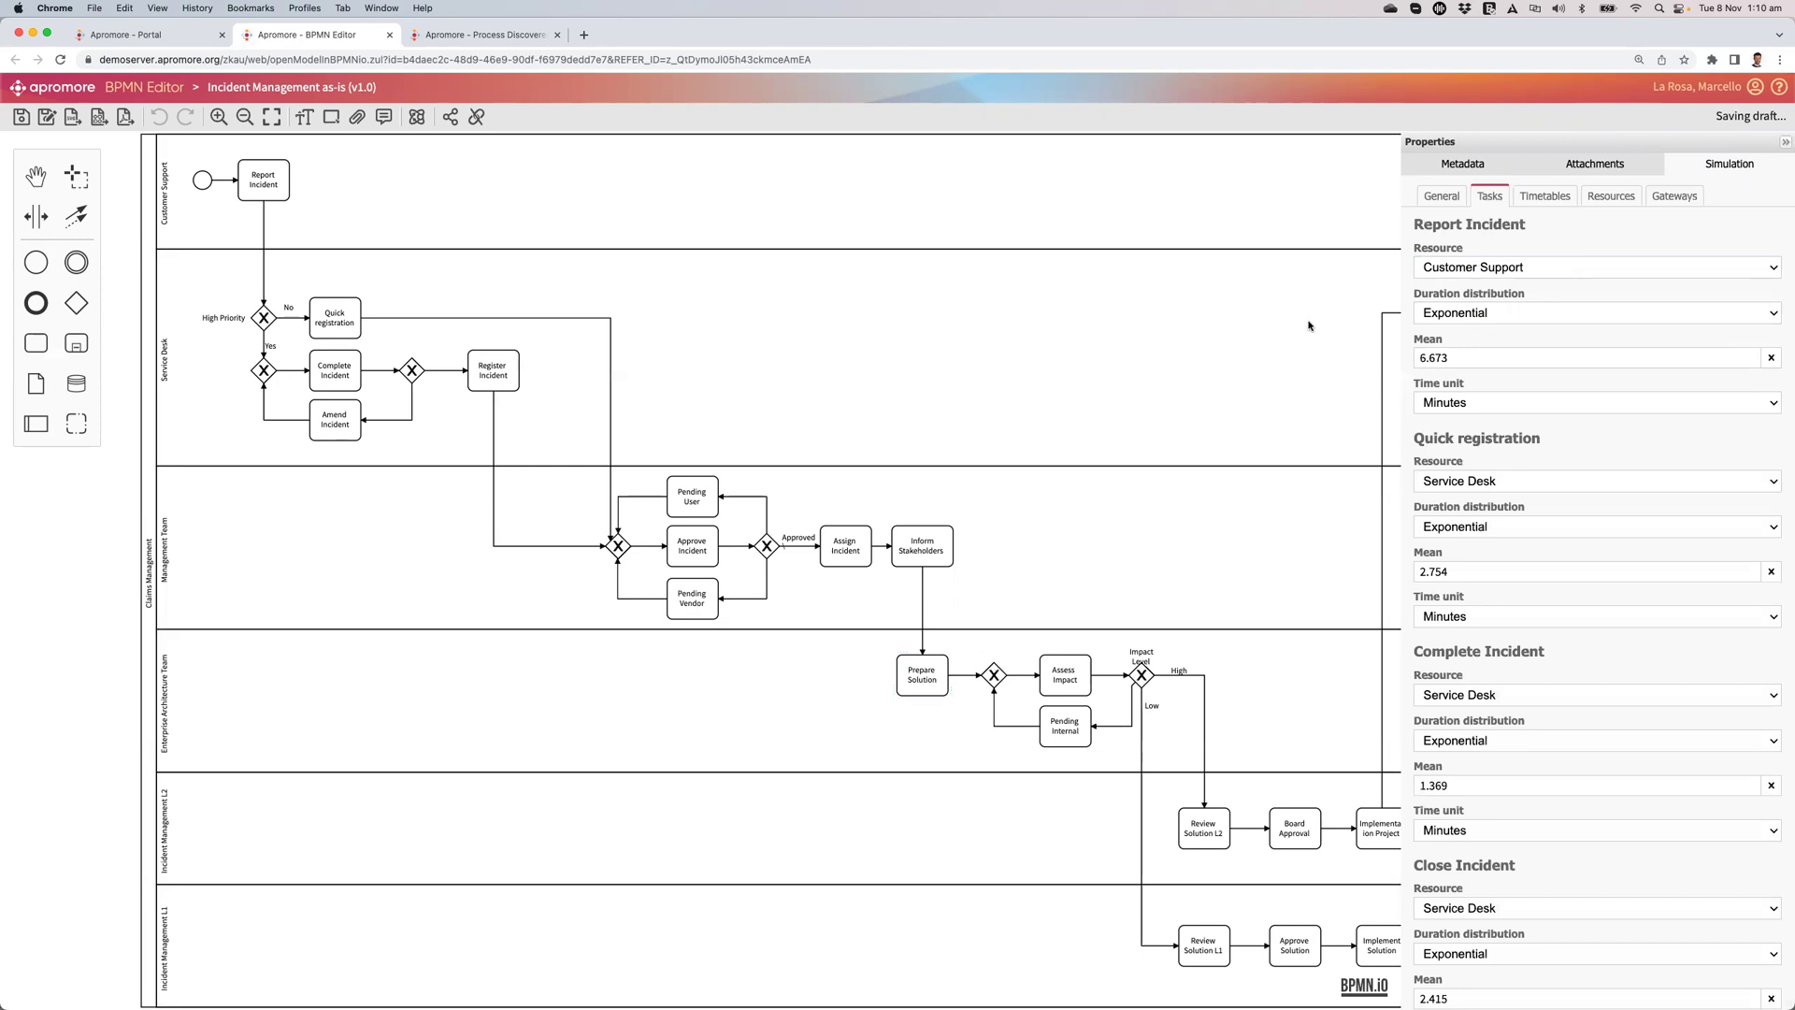
Expand the Resource pools list and review the Enterprise Architecture Team, Management Team and Service Desk pools
click(1609, 197)
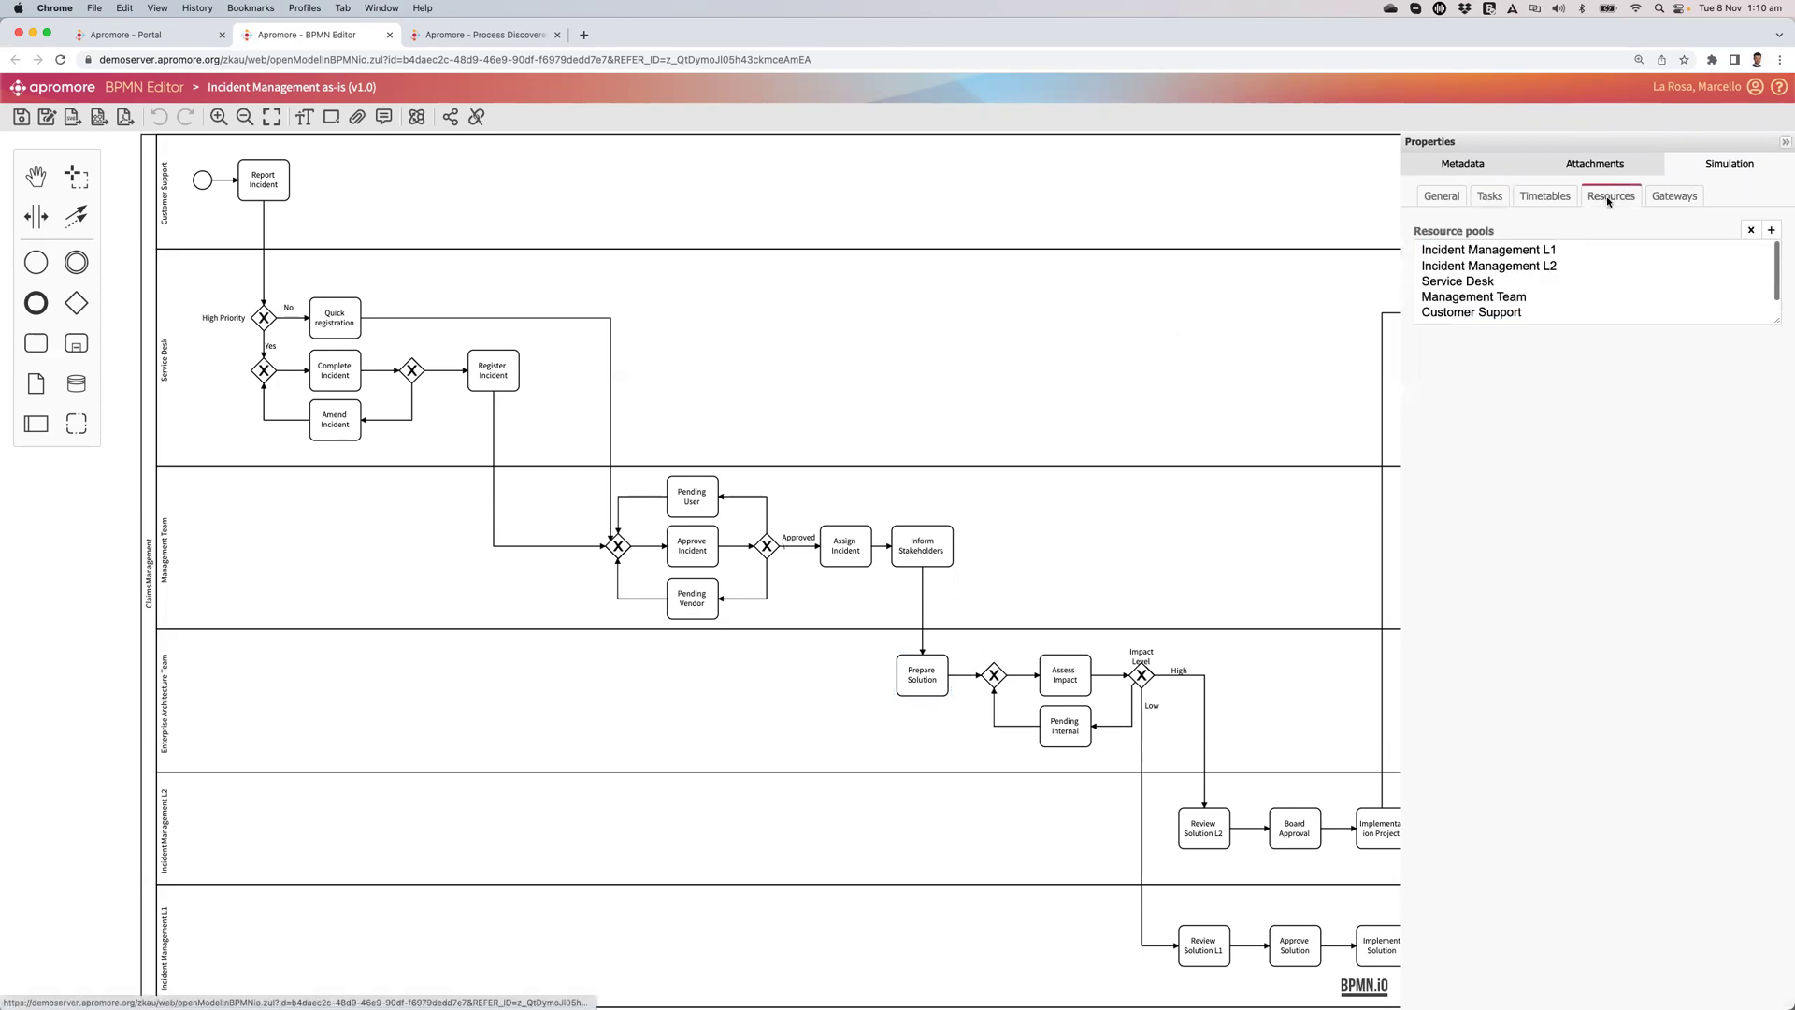
drag(1782, 326, 1780, 397)
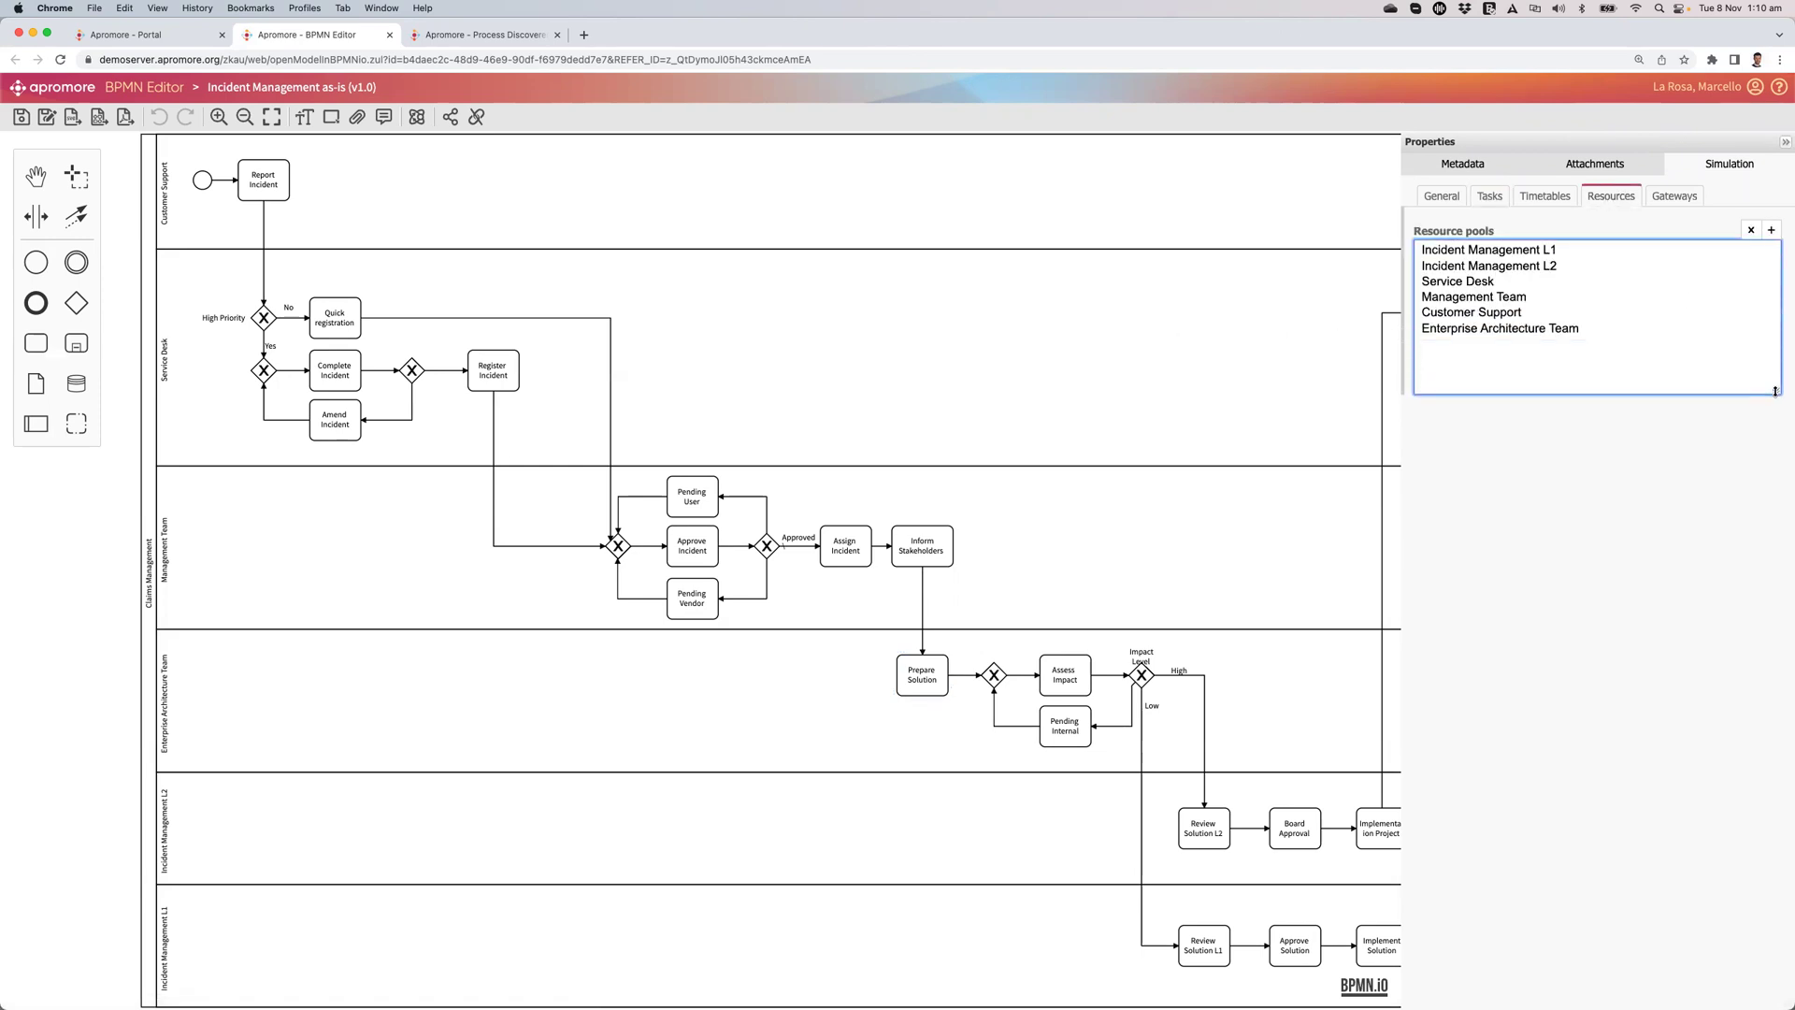
click(1505, 329)
click(1499, 297)
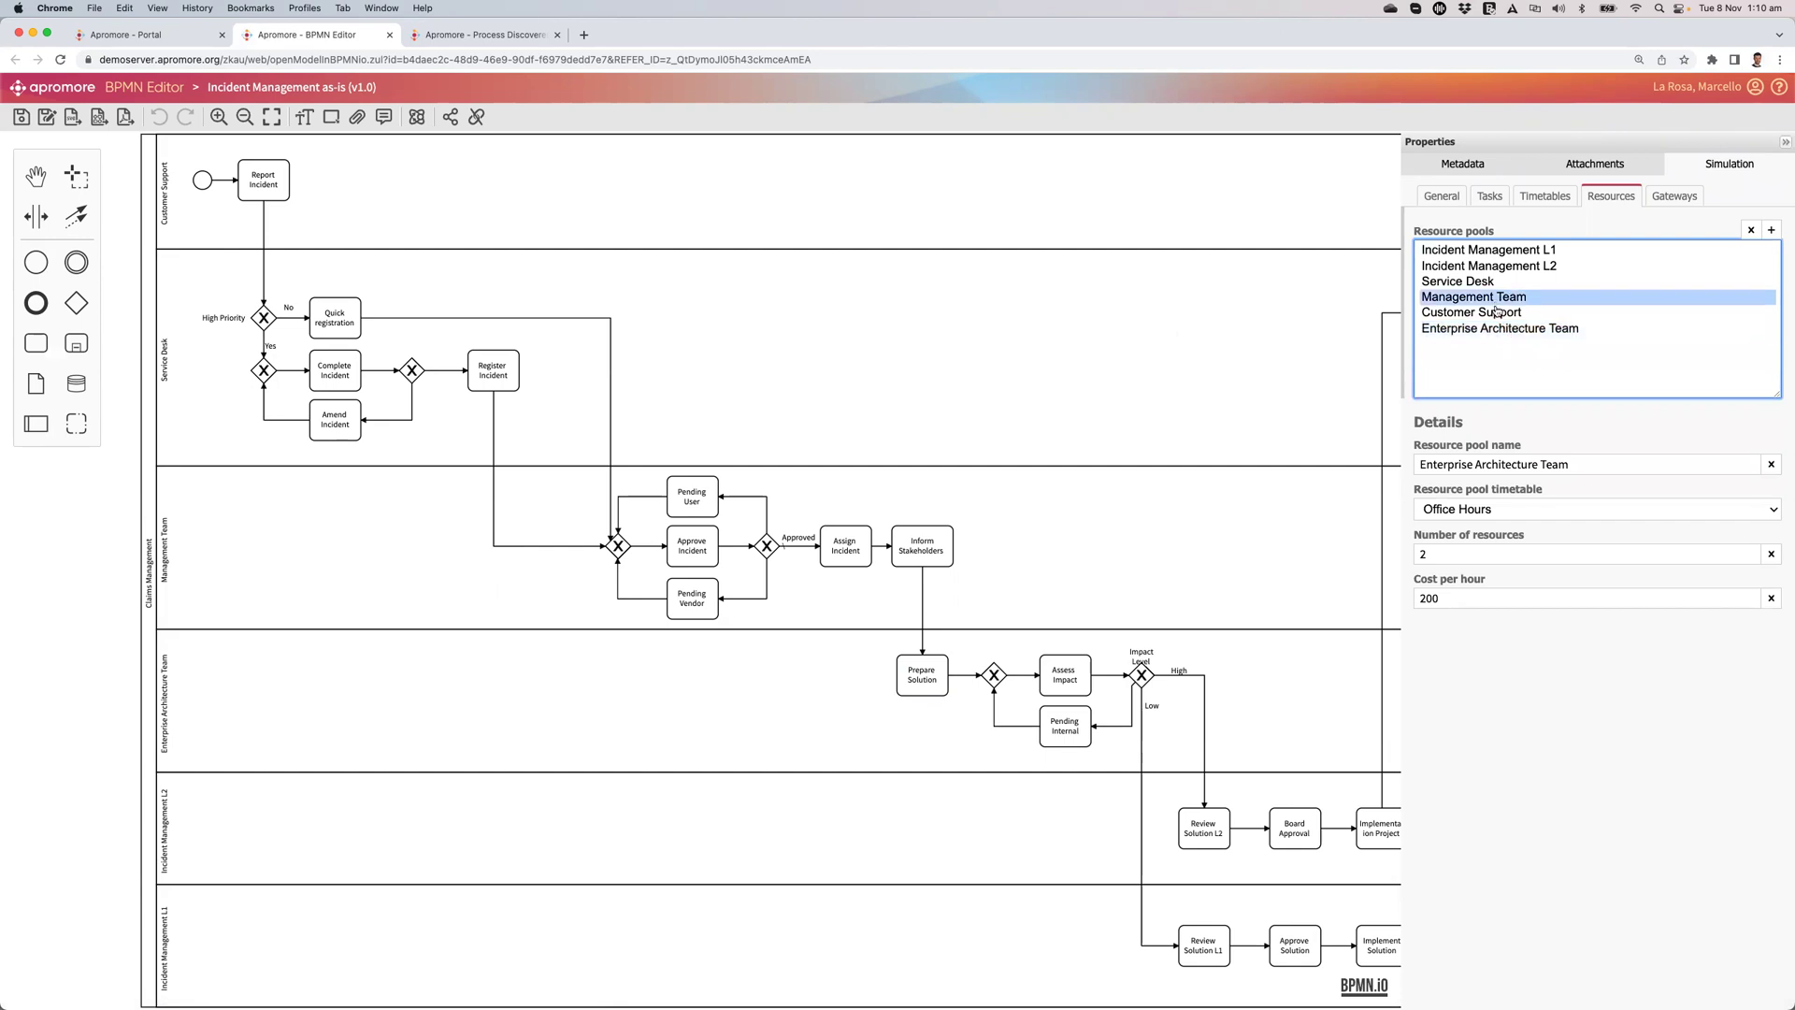
click(1461, 282)
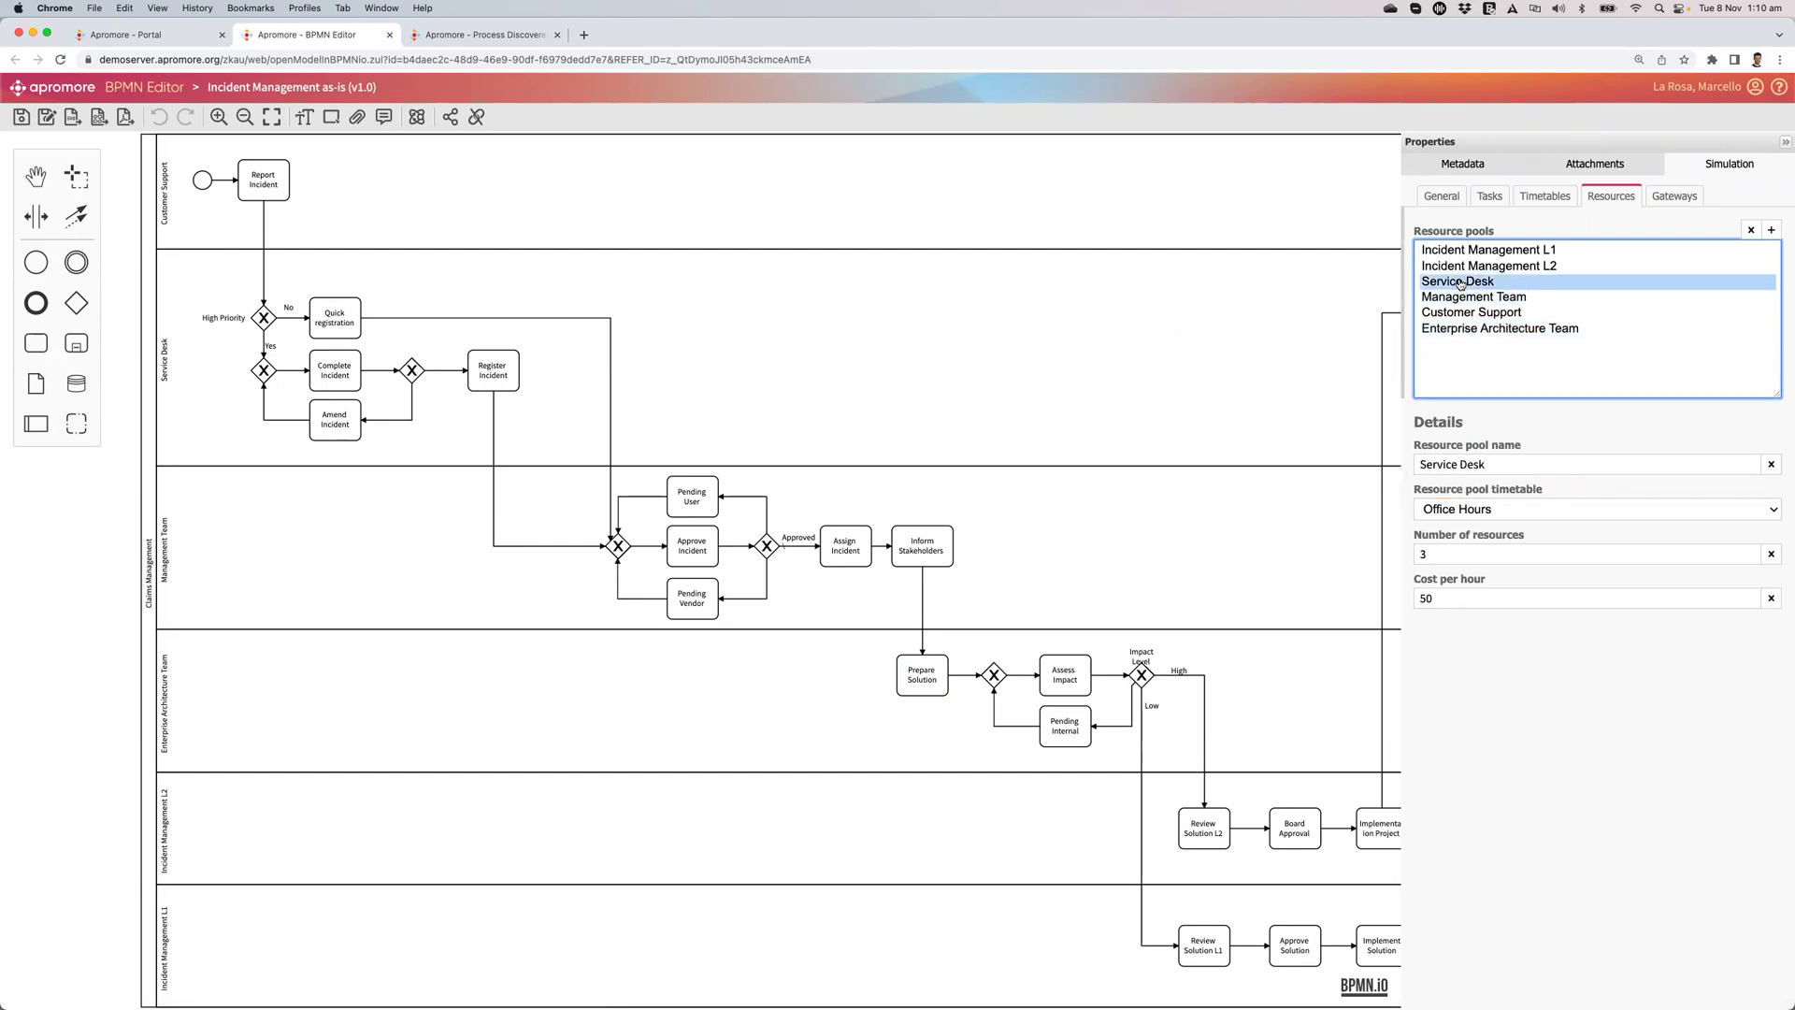
Add a resource pool named Bot with 10 resources at a cost of 1 per hour
click(1771, 230)
key(Tab)
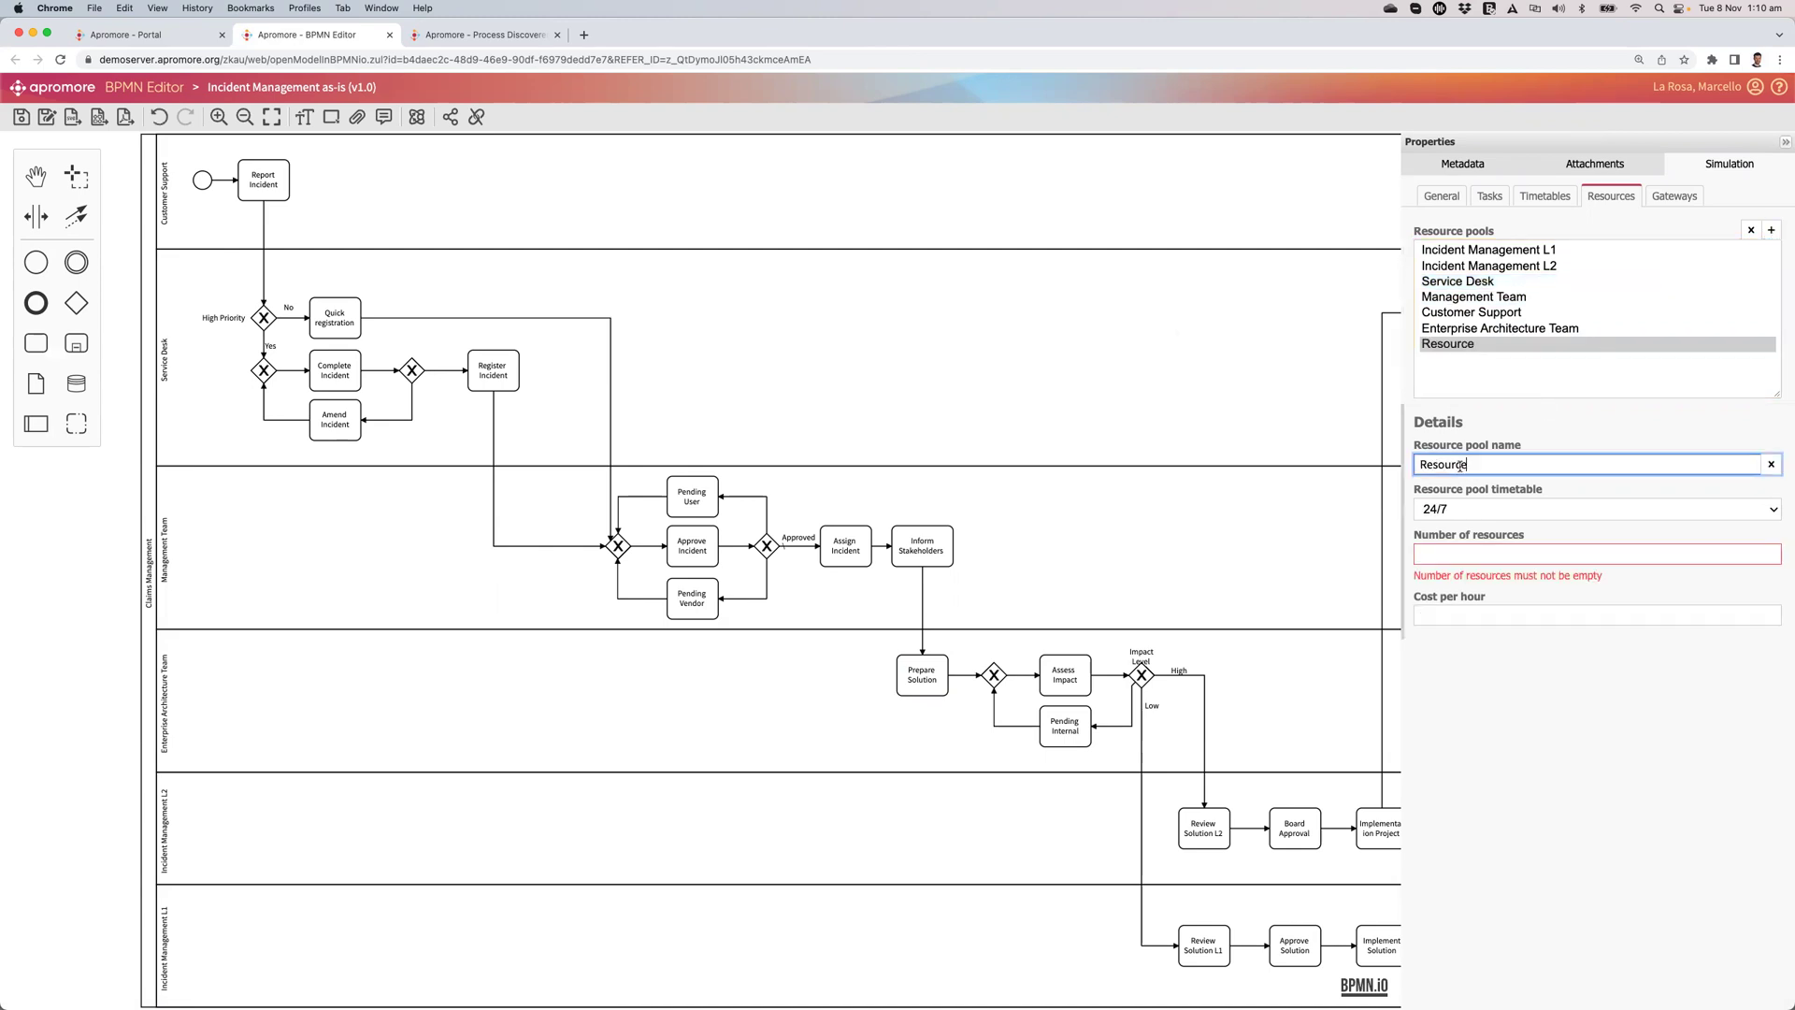
text(Bot)
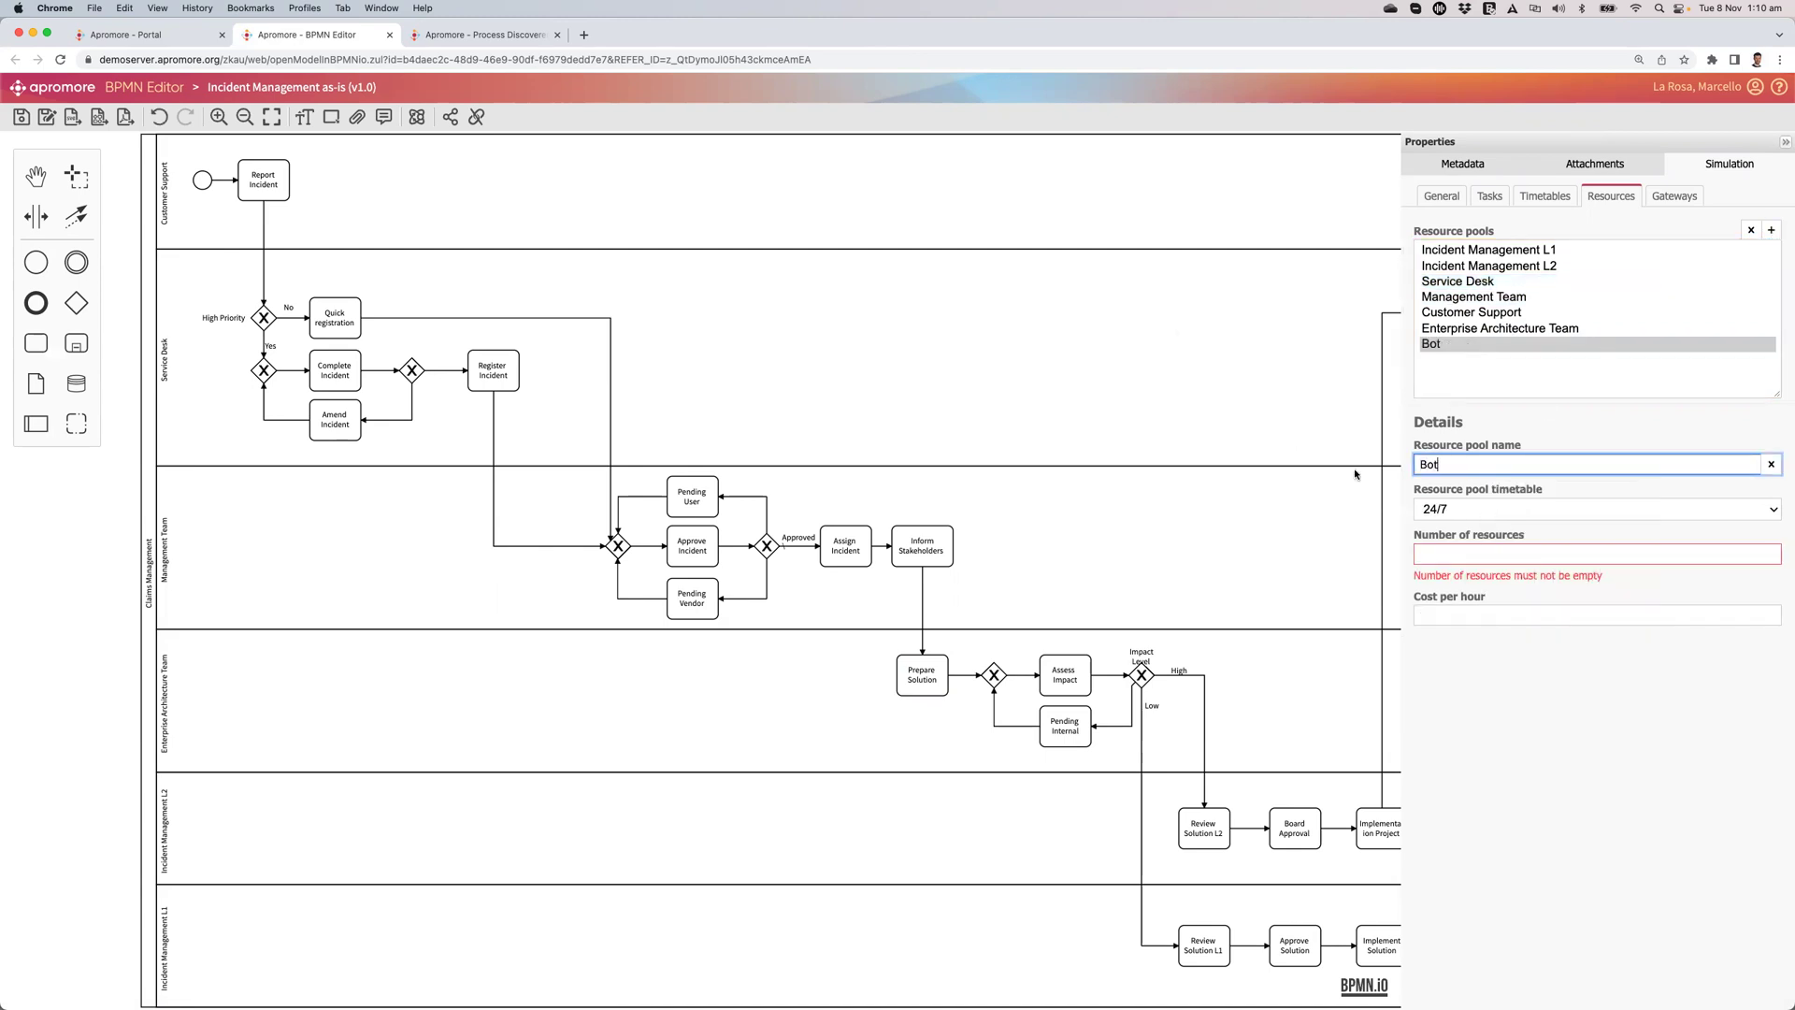
click(1461, 552)
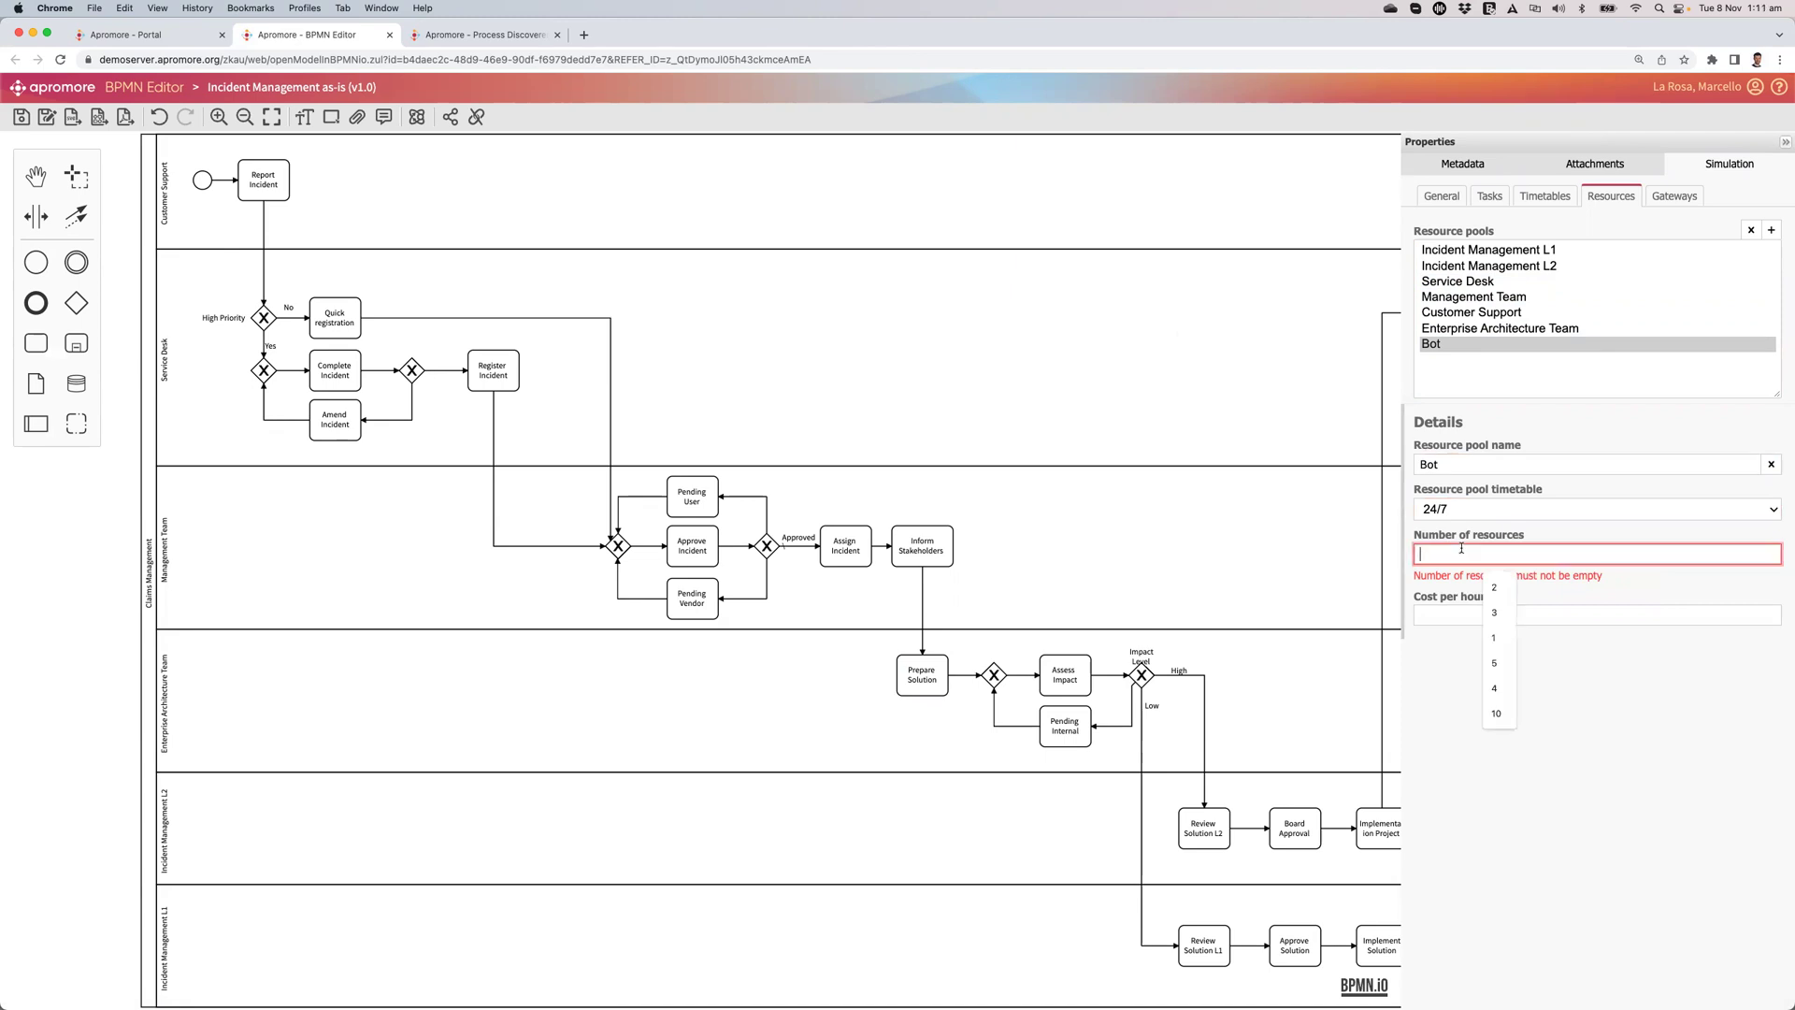
text(10)
click(1461, 593)
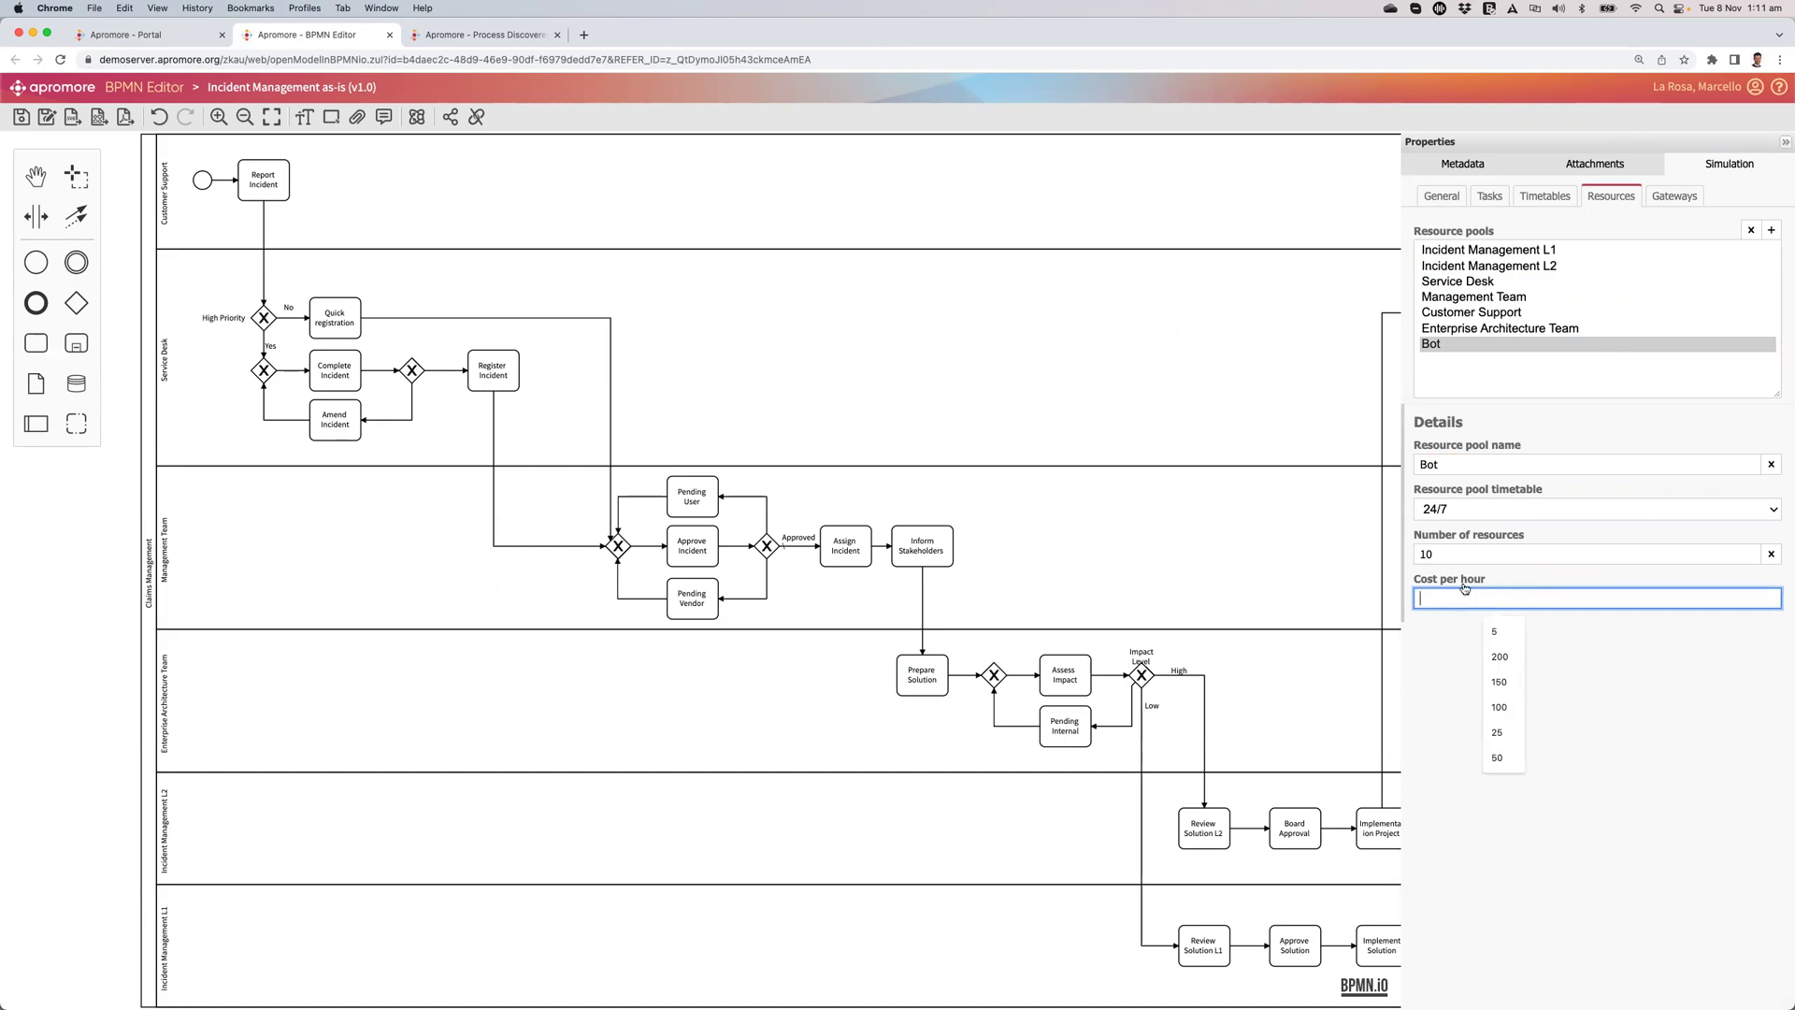
text(1)
click(1313, 564)
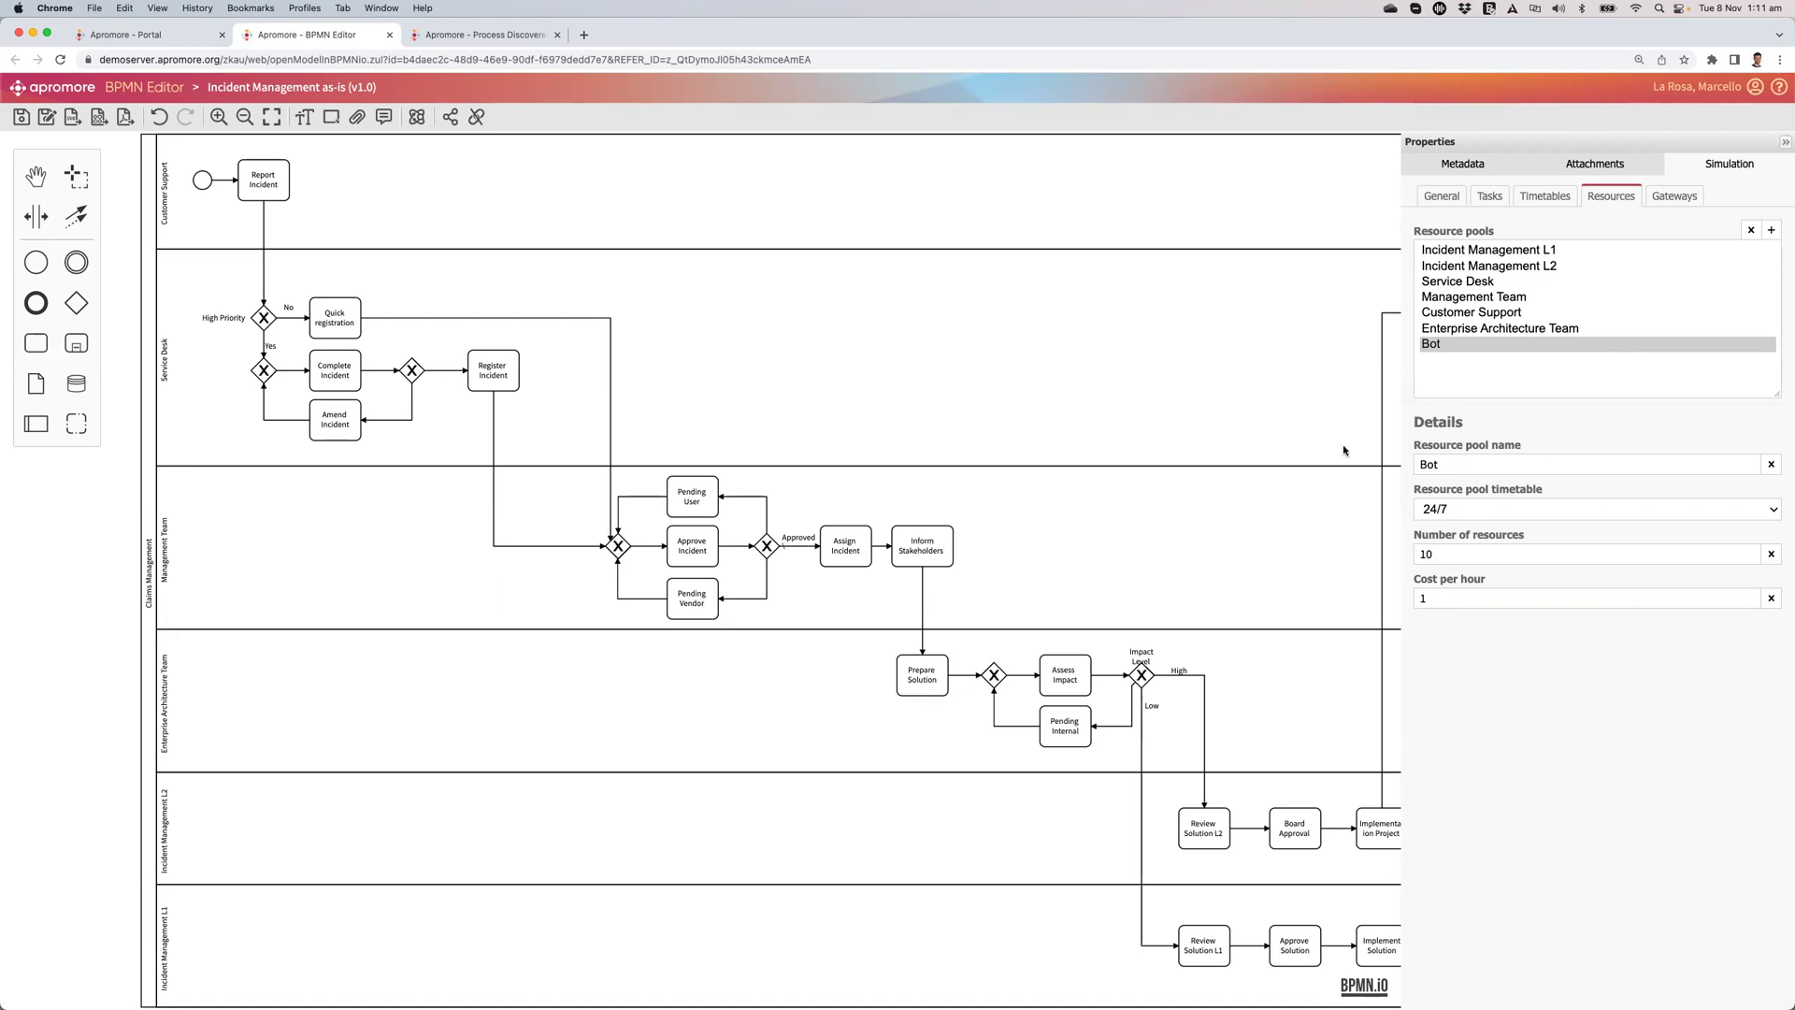
Assign the Prepare Solution task to the Bot resource pool
click(925, 687)
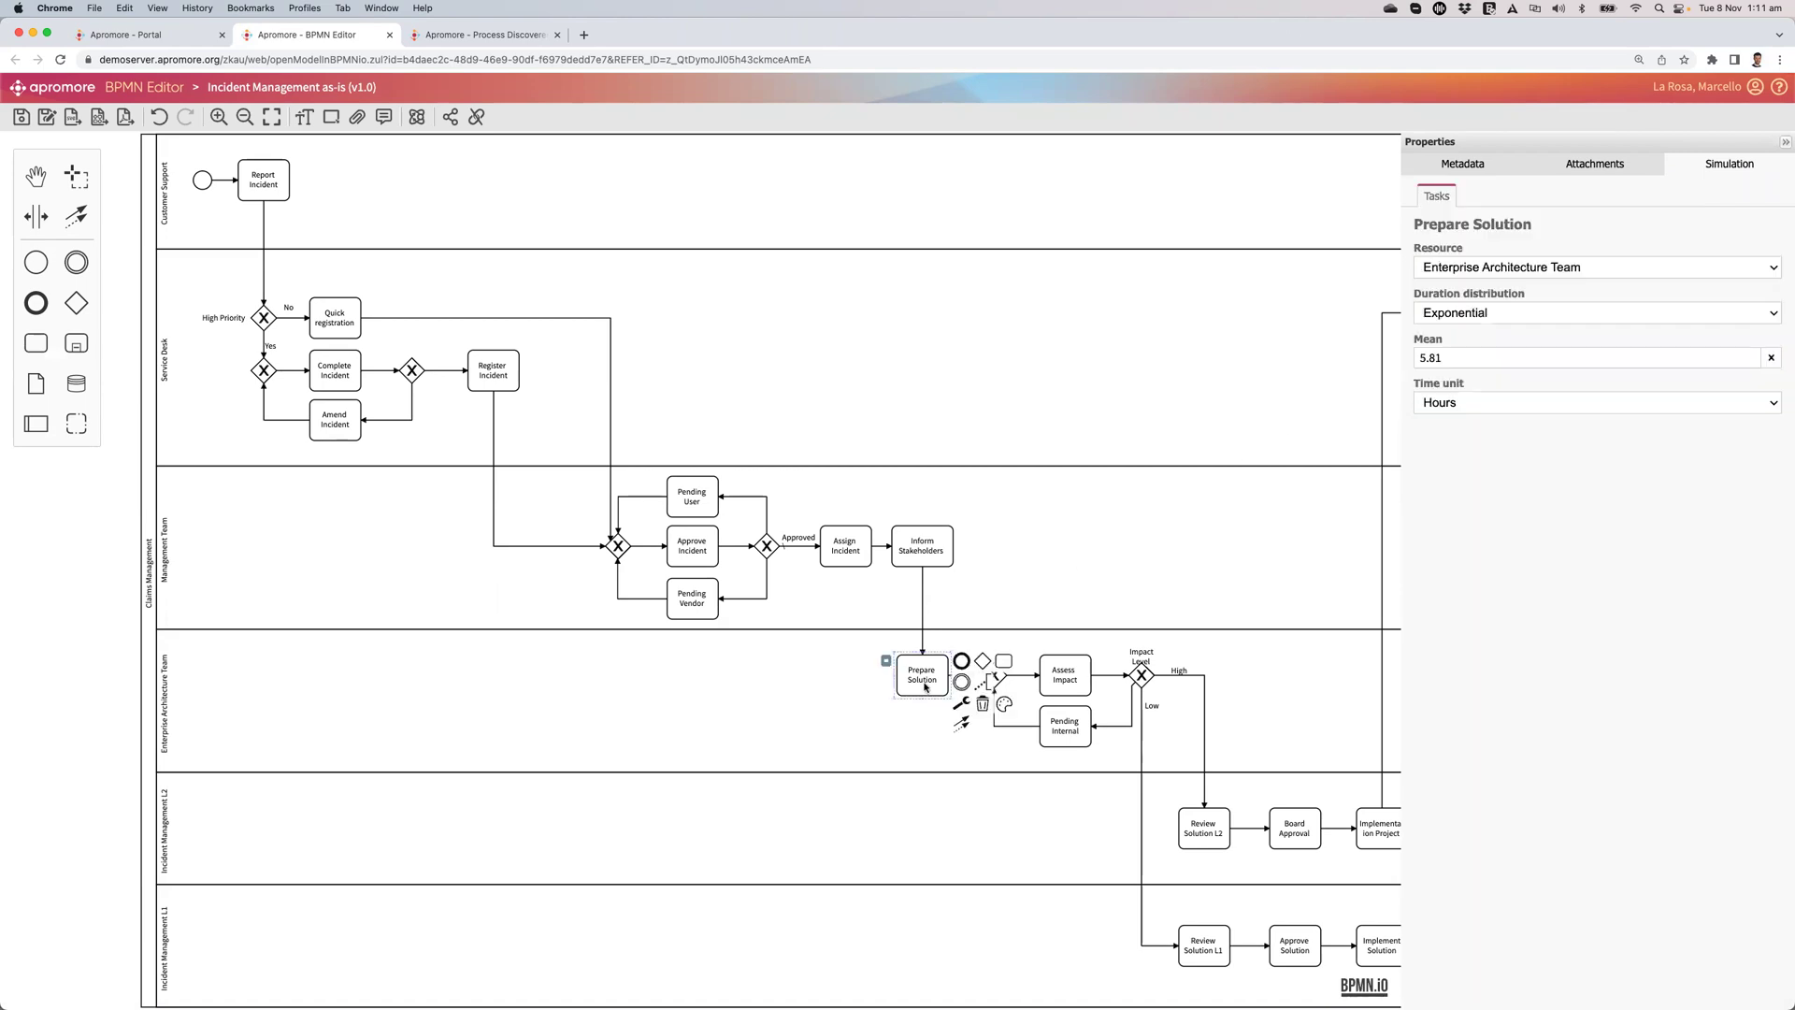
click(1608, 268)
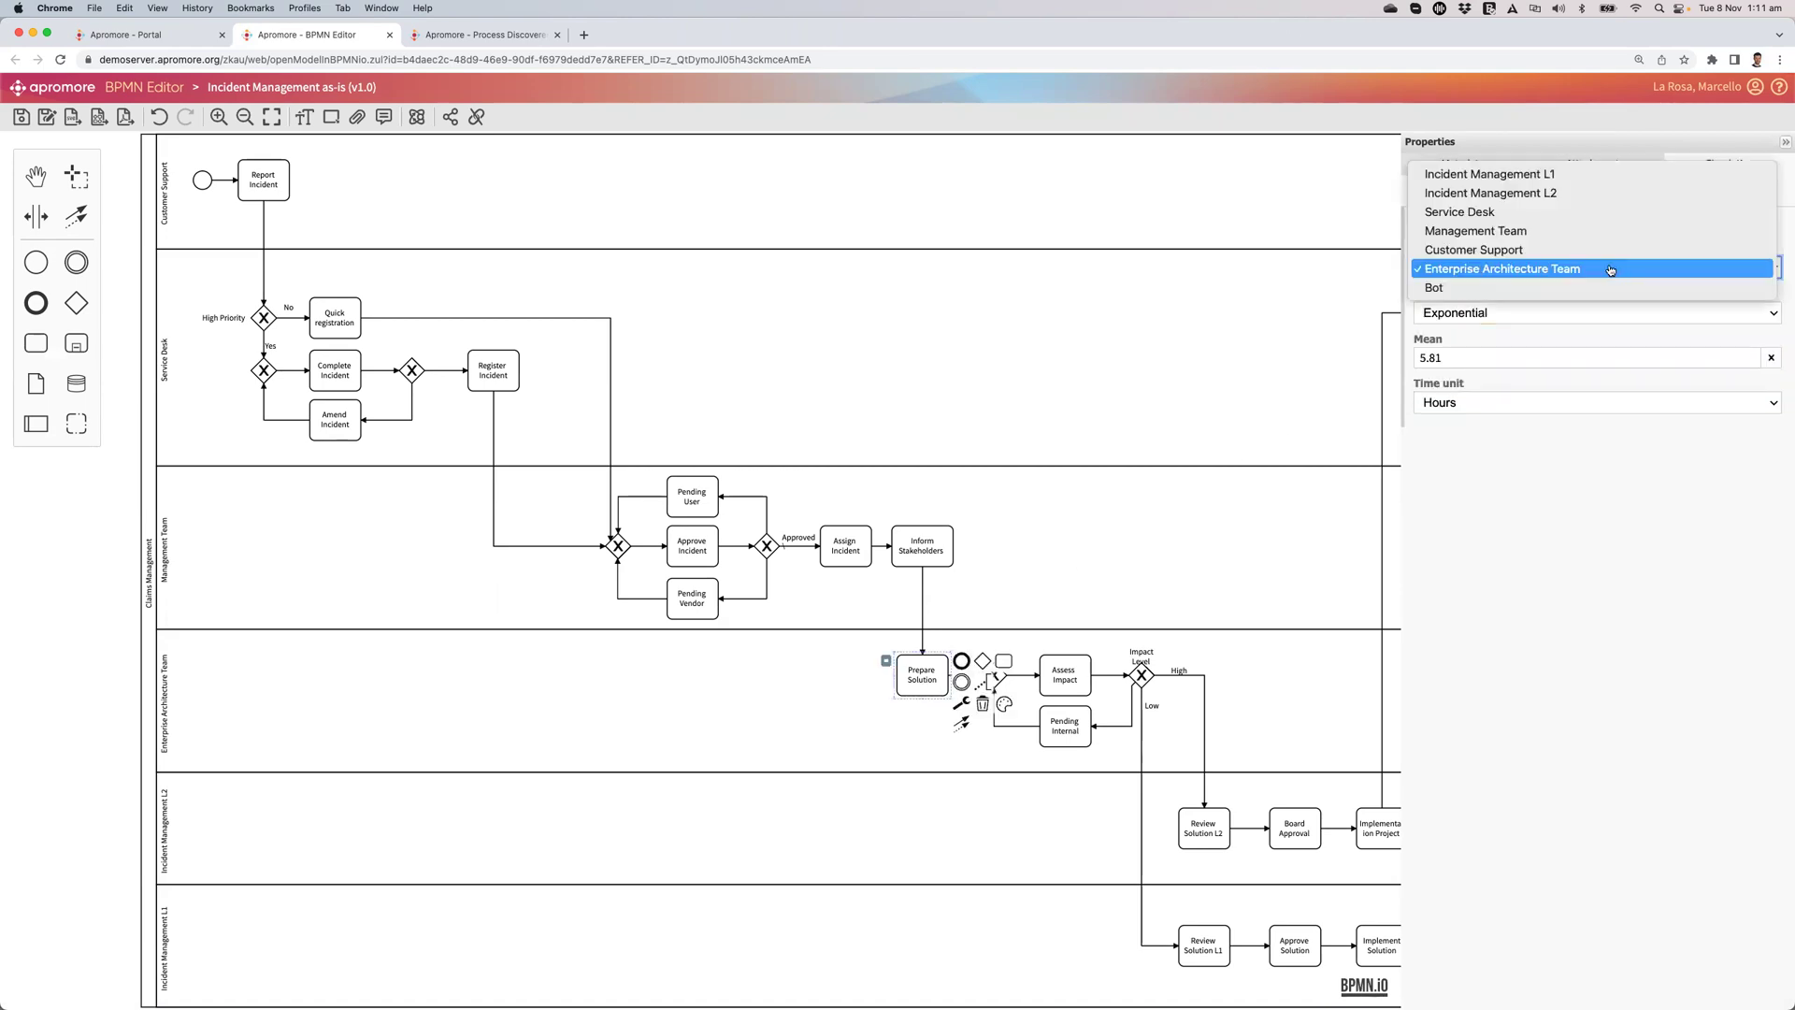
click(1536, 288)
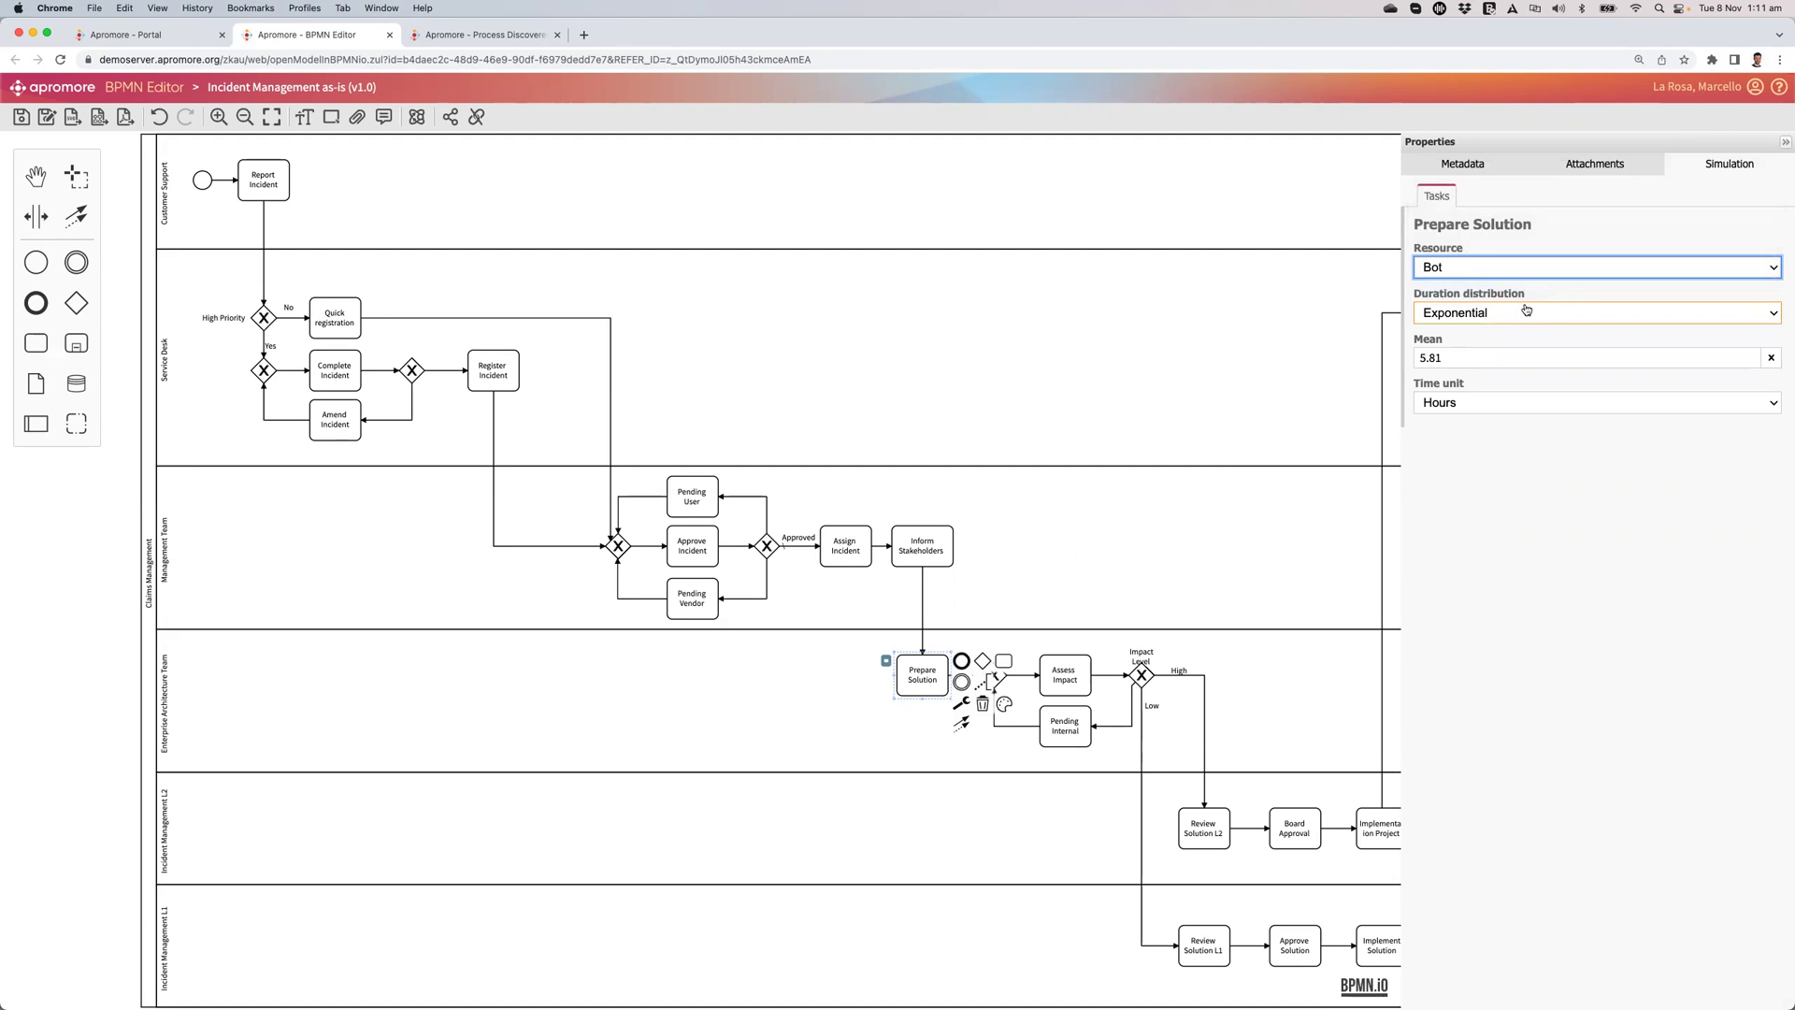
Make Prepare Solution's duration Fixed at 10 seconds and verify the task settings
click(1526, 310)
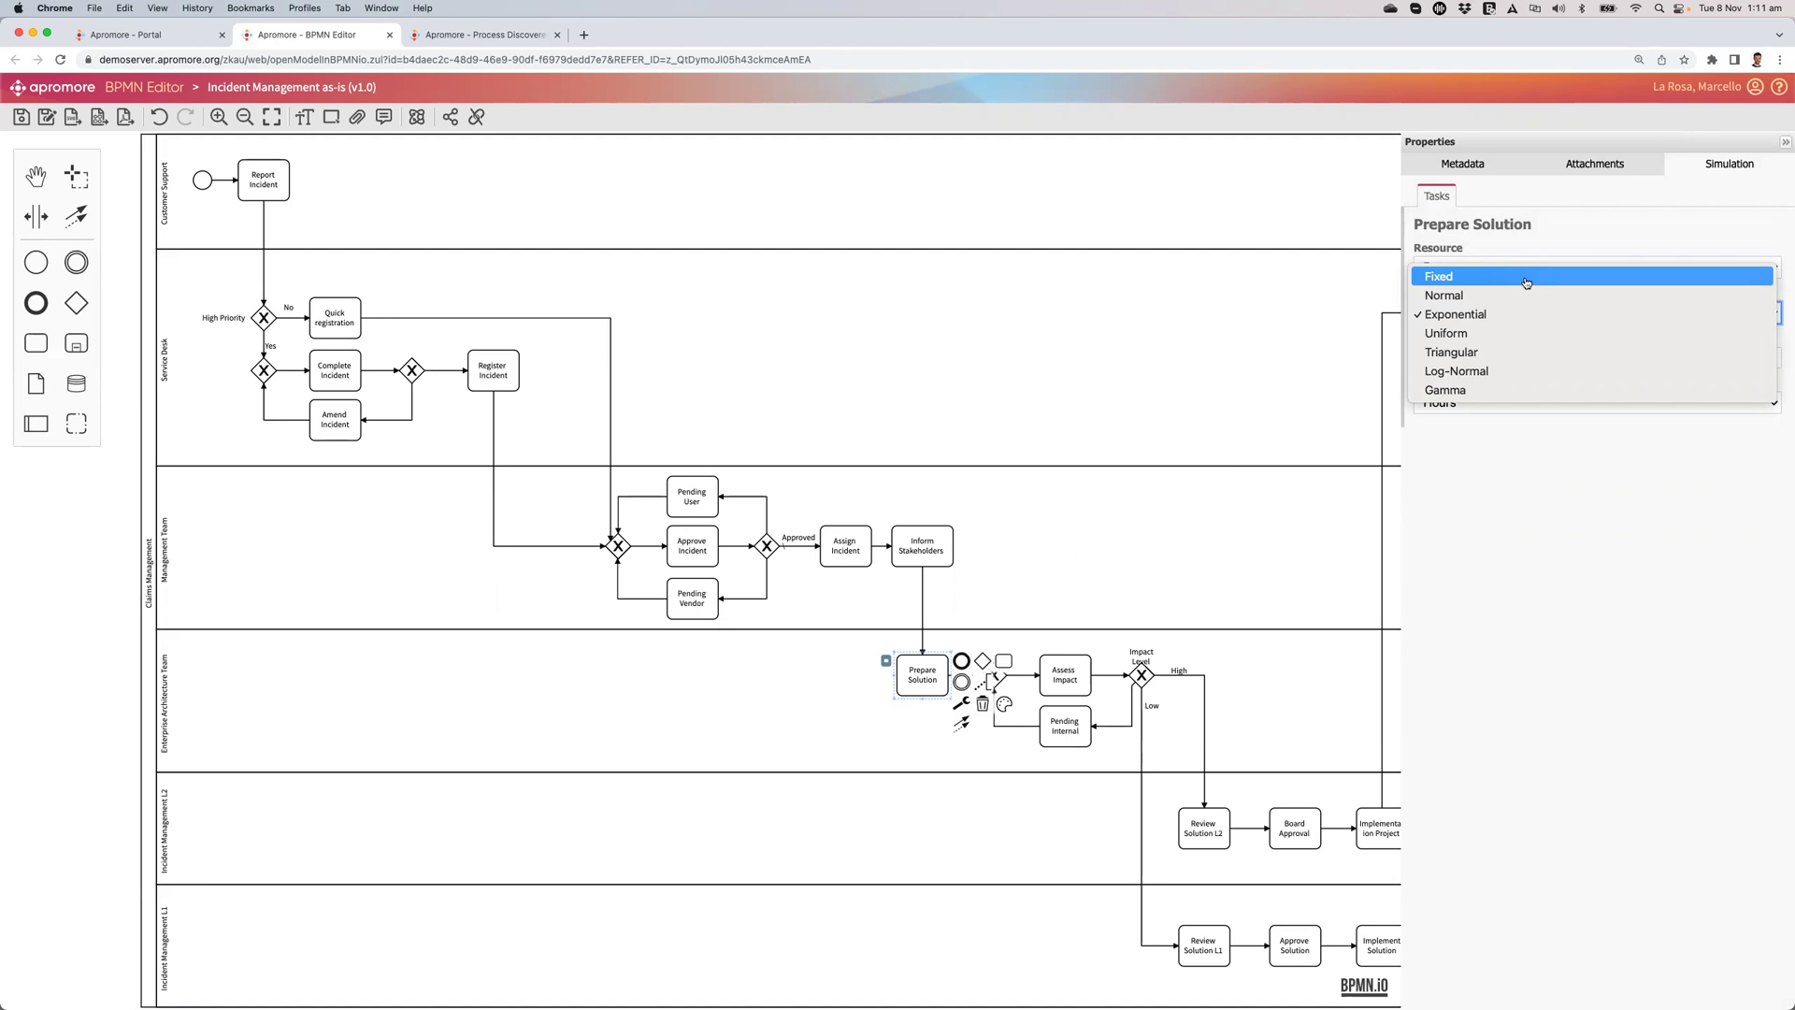
click(1526, 278)
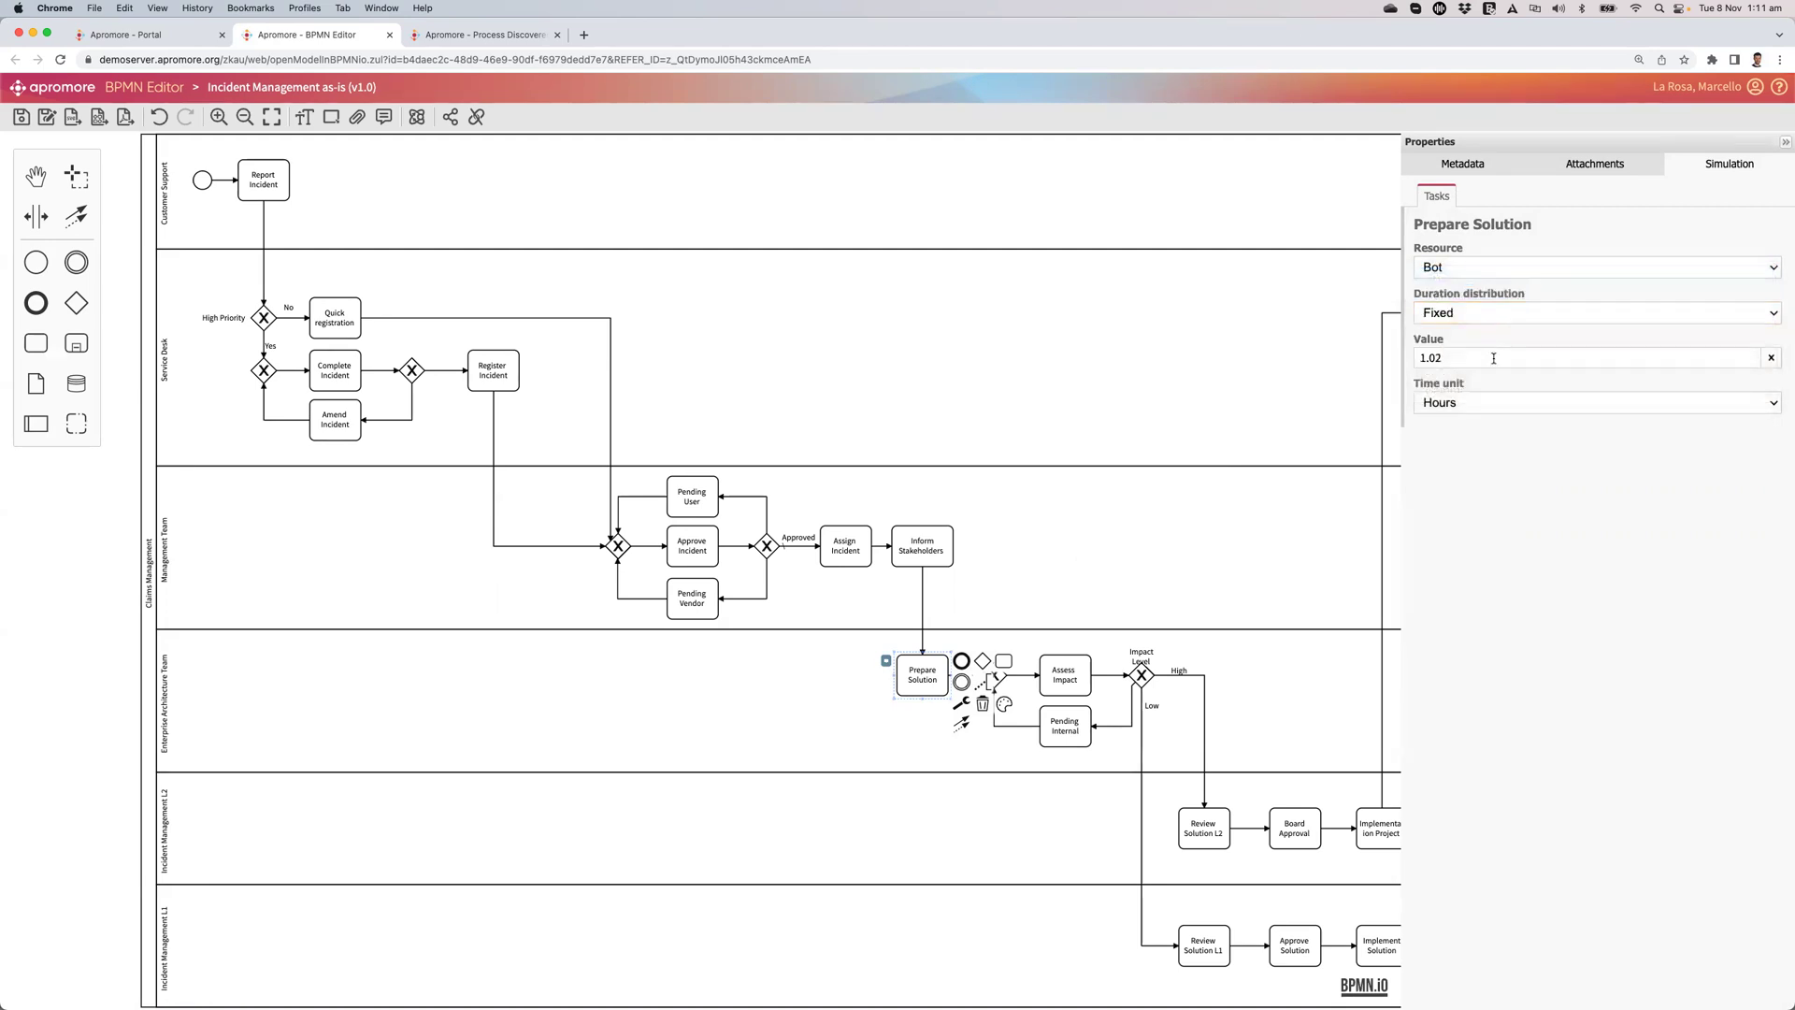
click(1459, 355)
drag(1450, 357, 1334, 354)
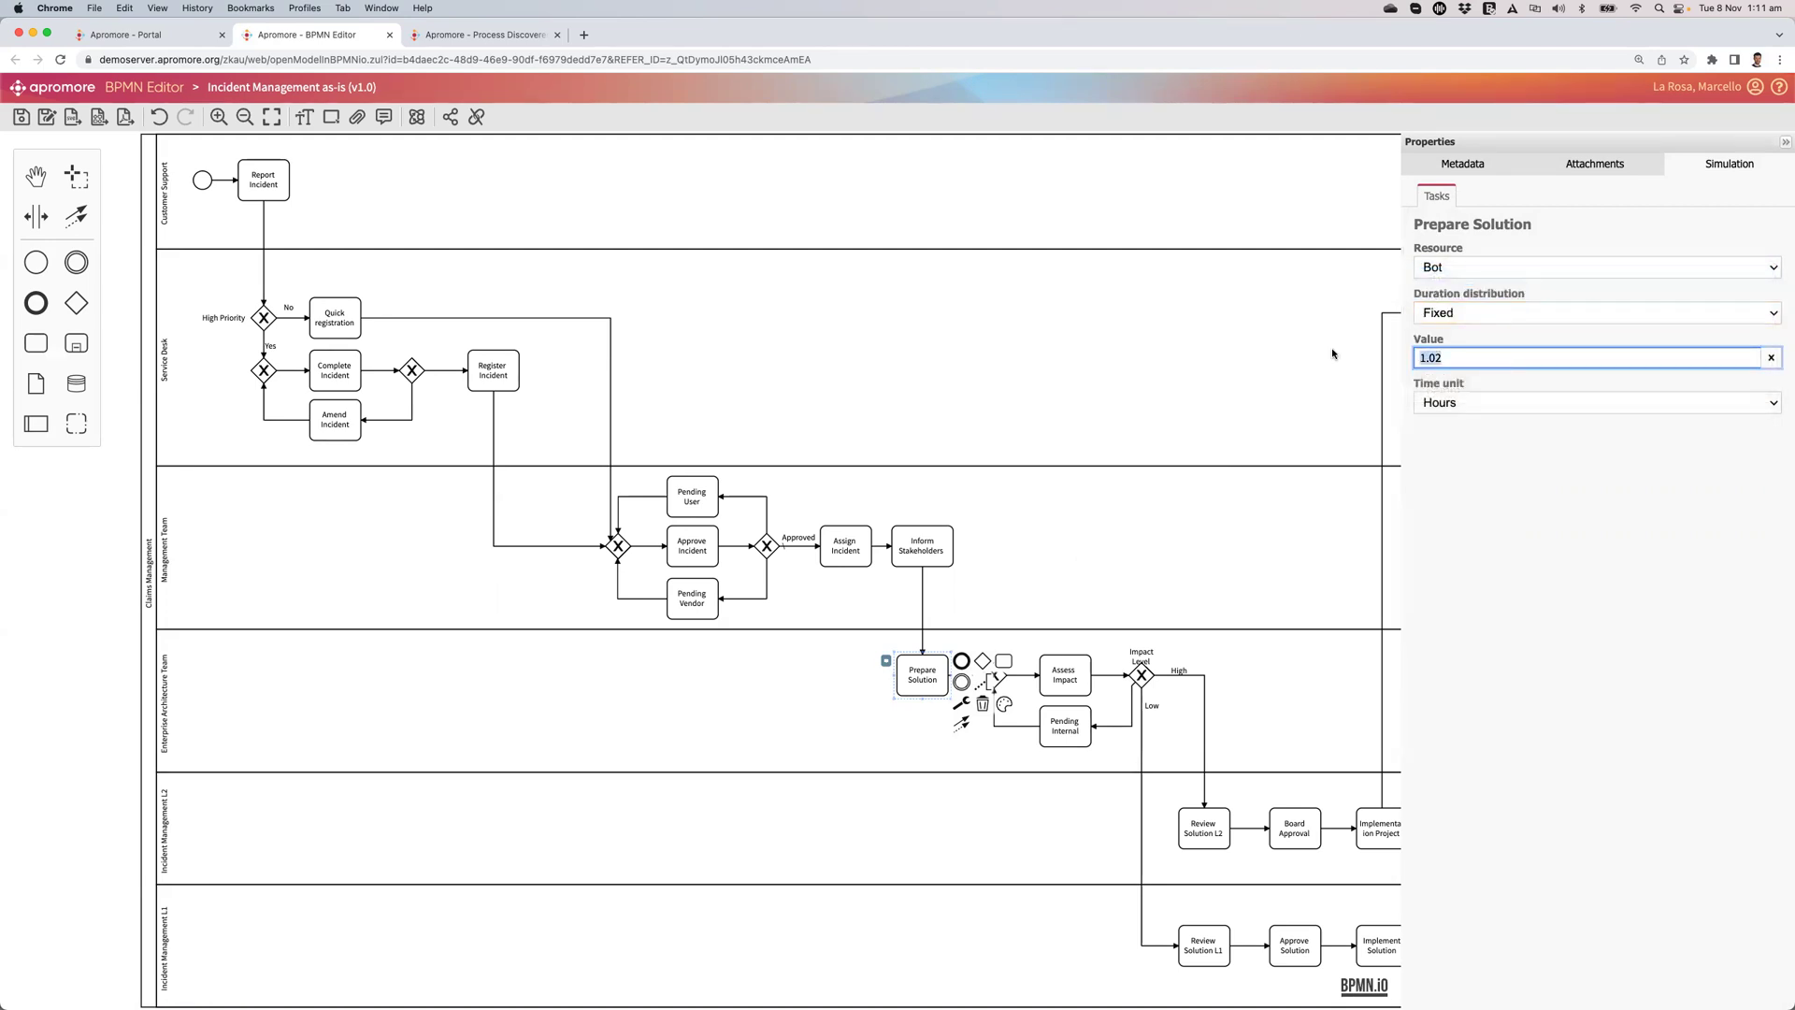
click(1455, 402)
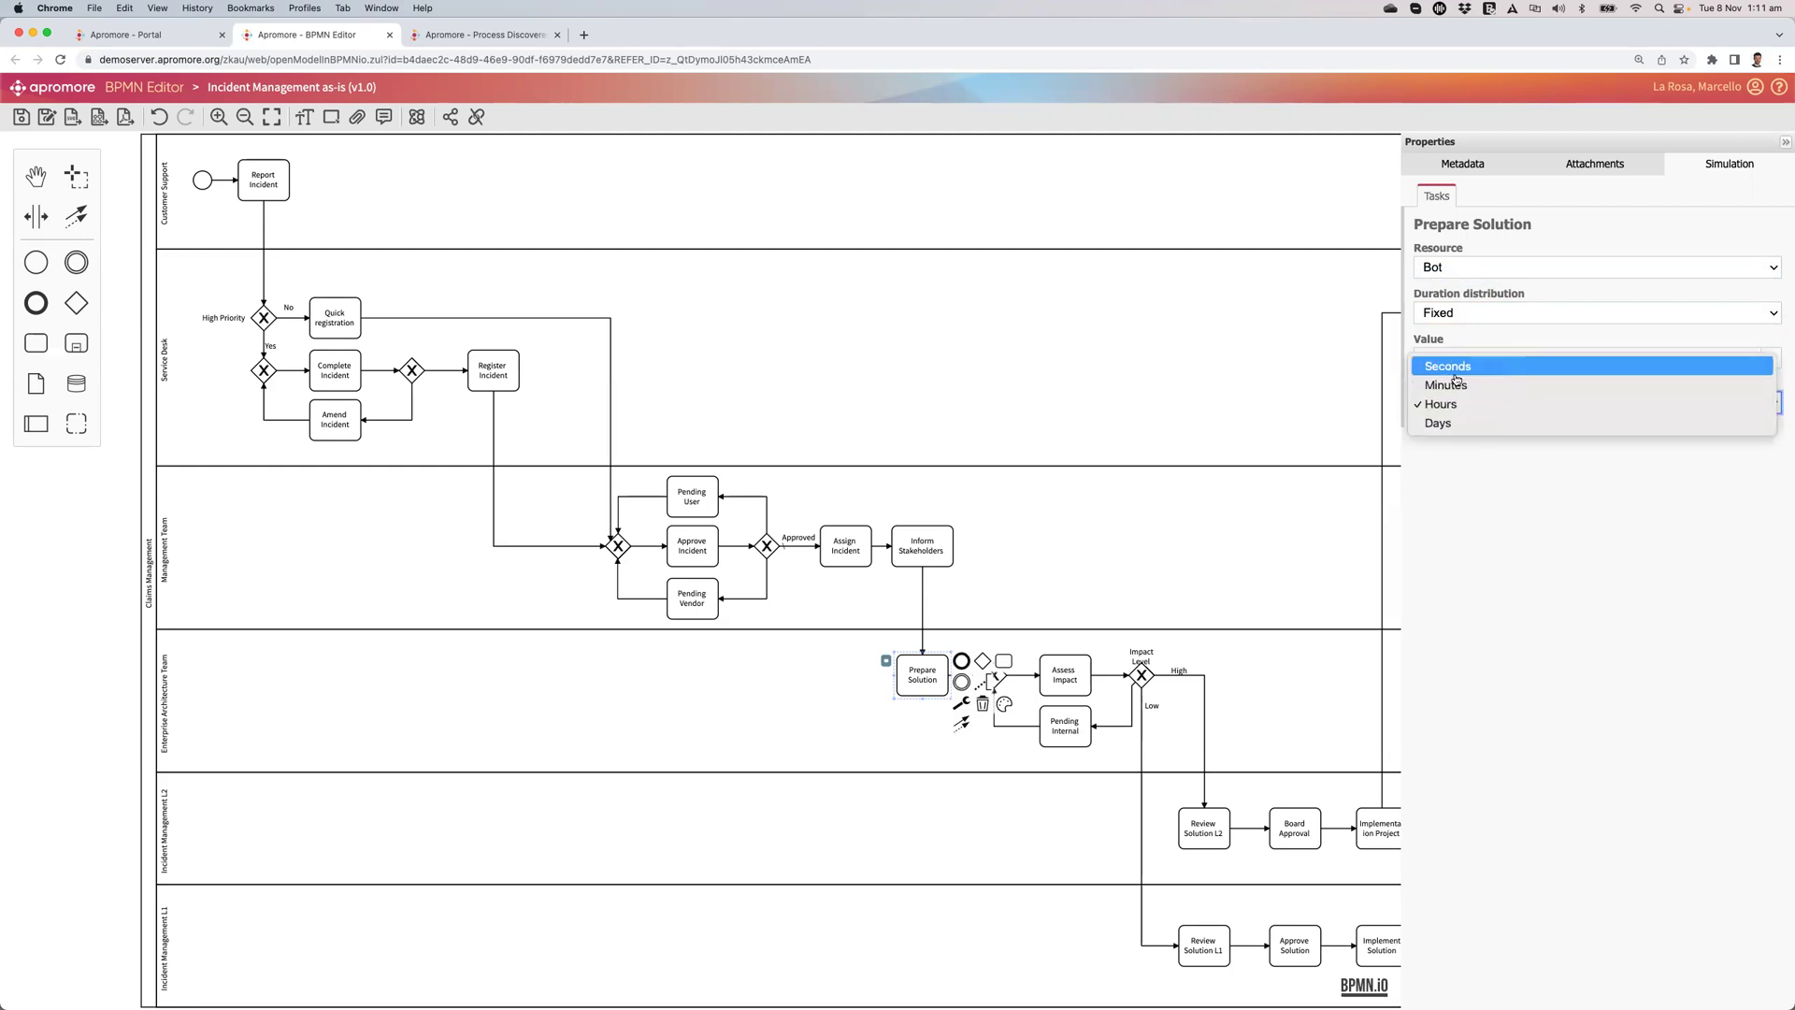
click(1449, 366)
double_click(1443, 357)
text(10)
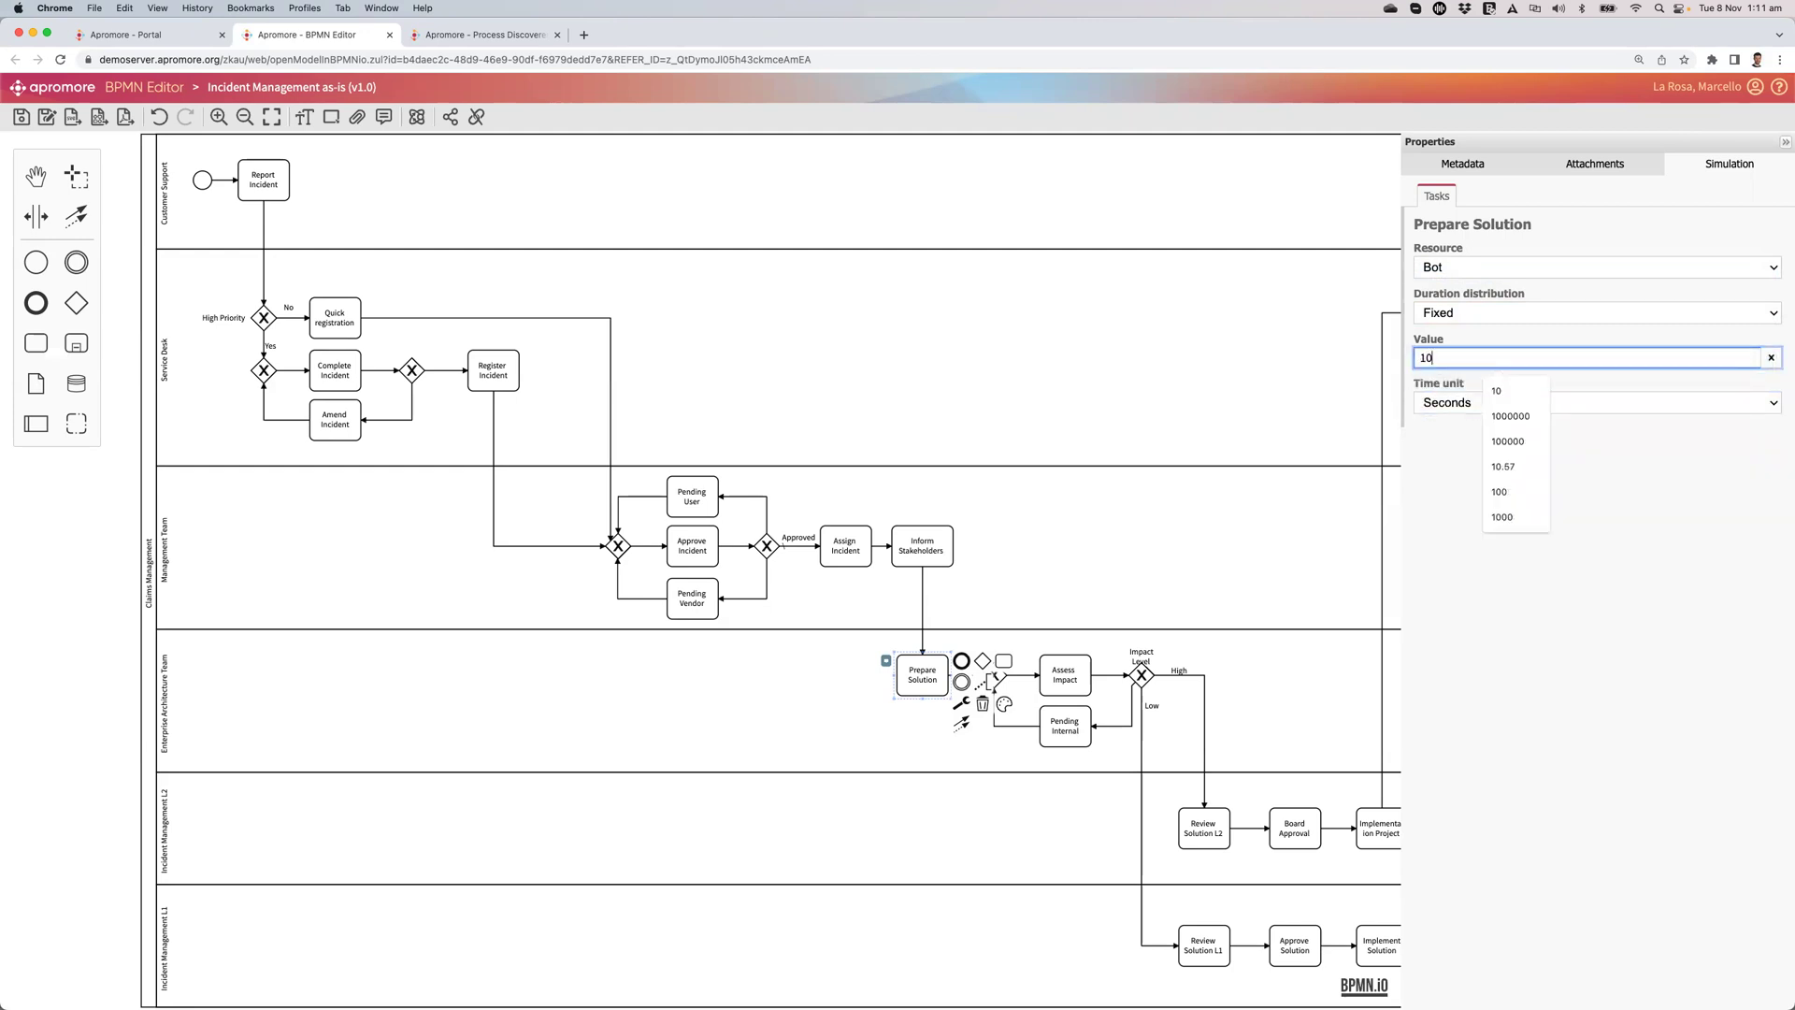
click(1239, 358)
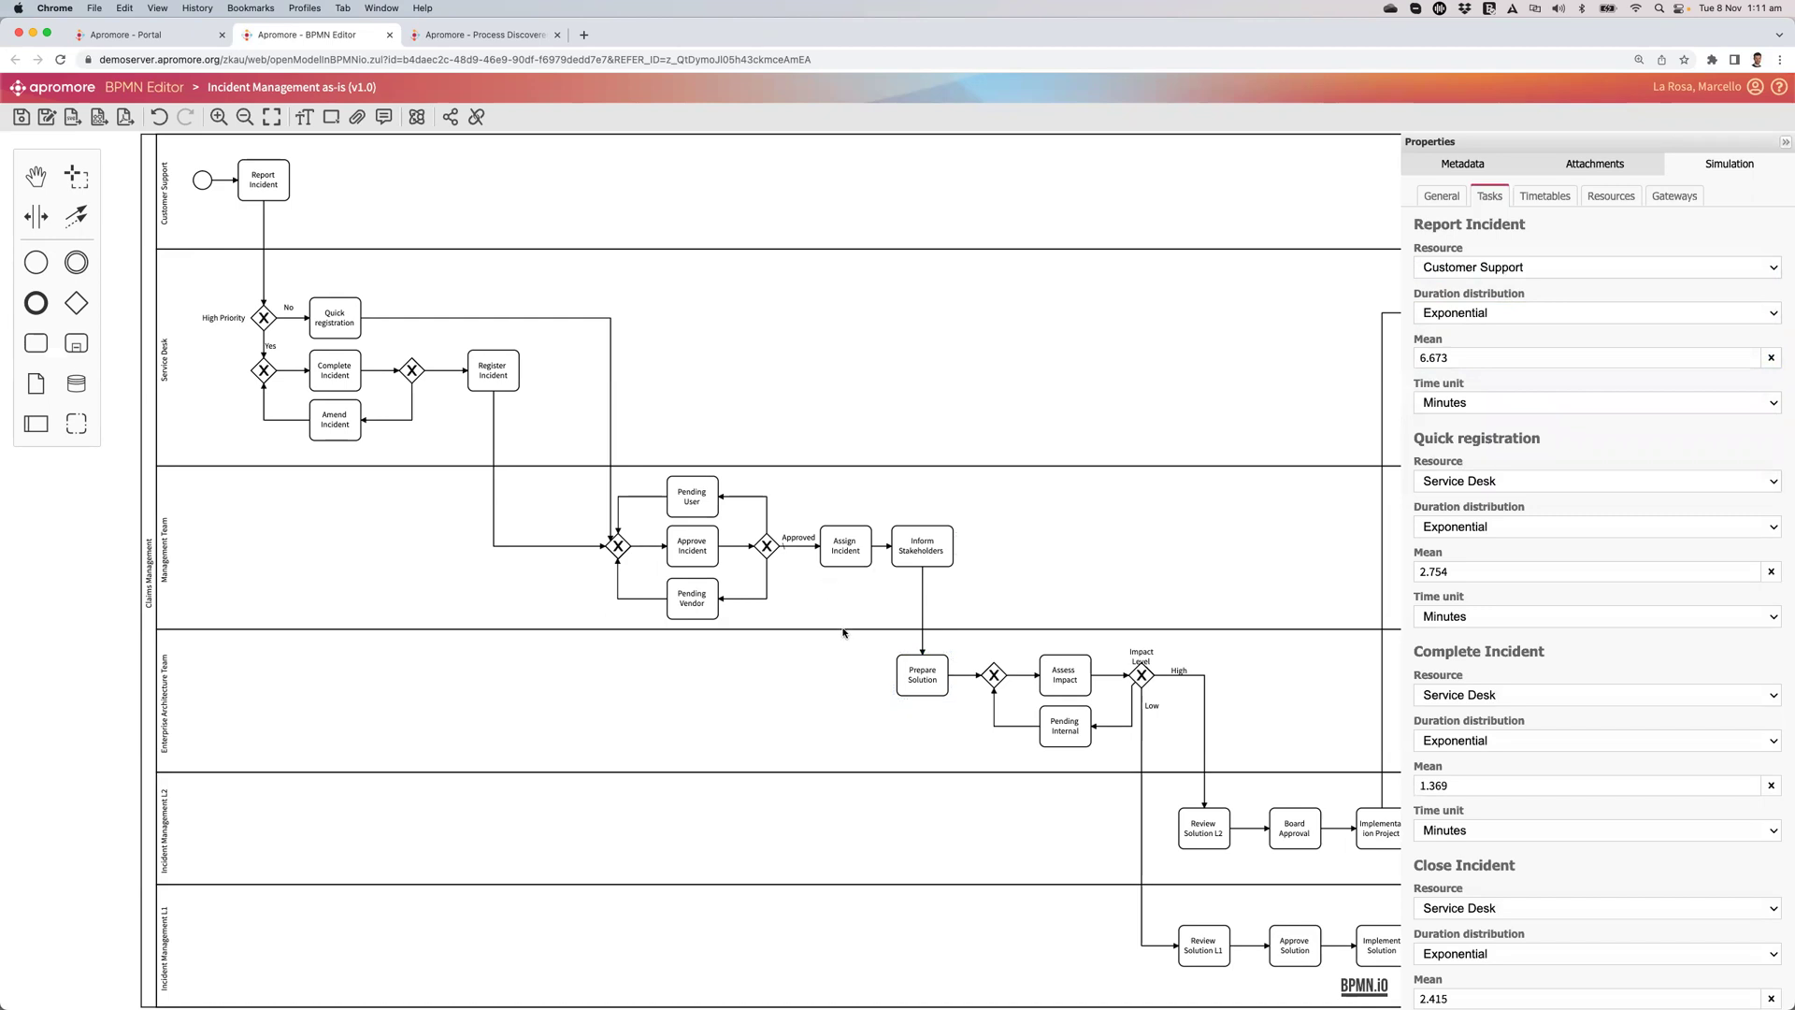
click(925, 692)
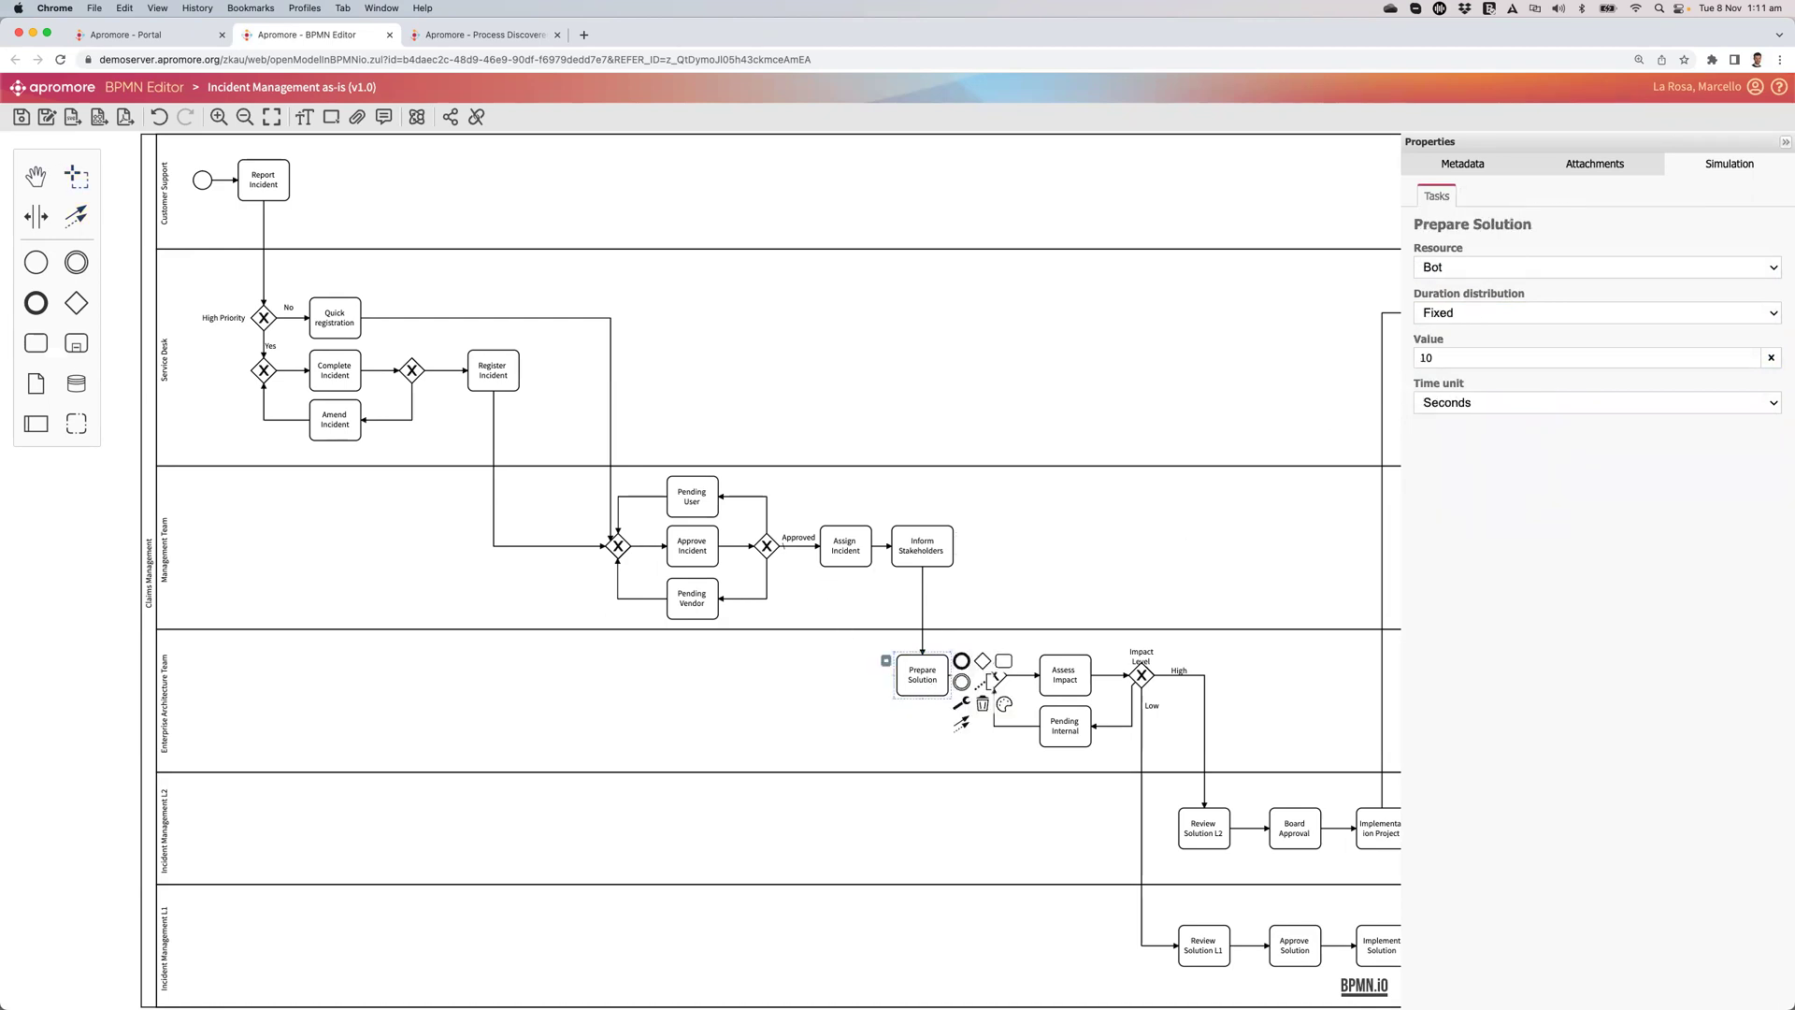
Save the model as version 1.1
click(21, 118)
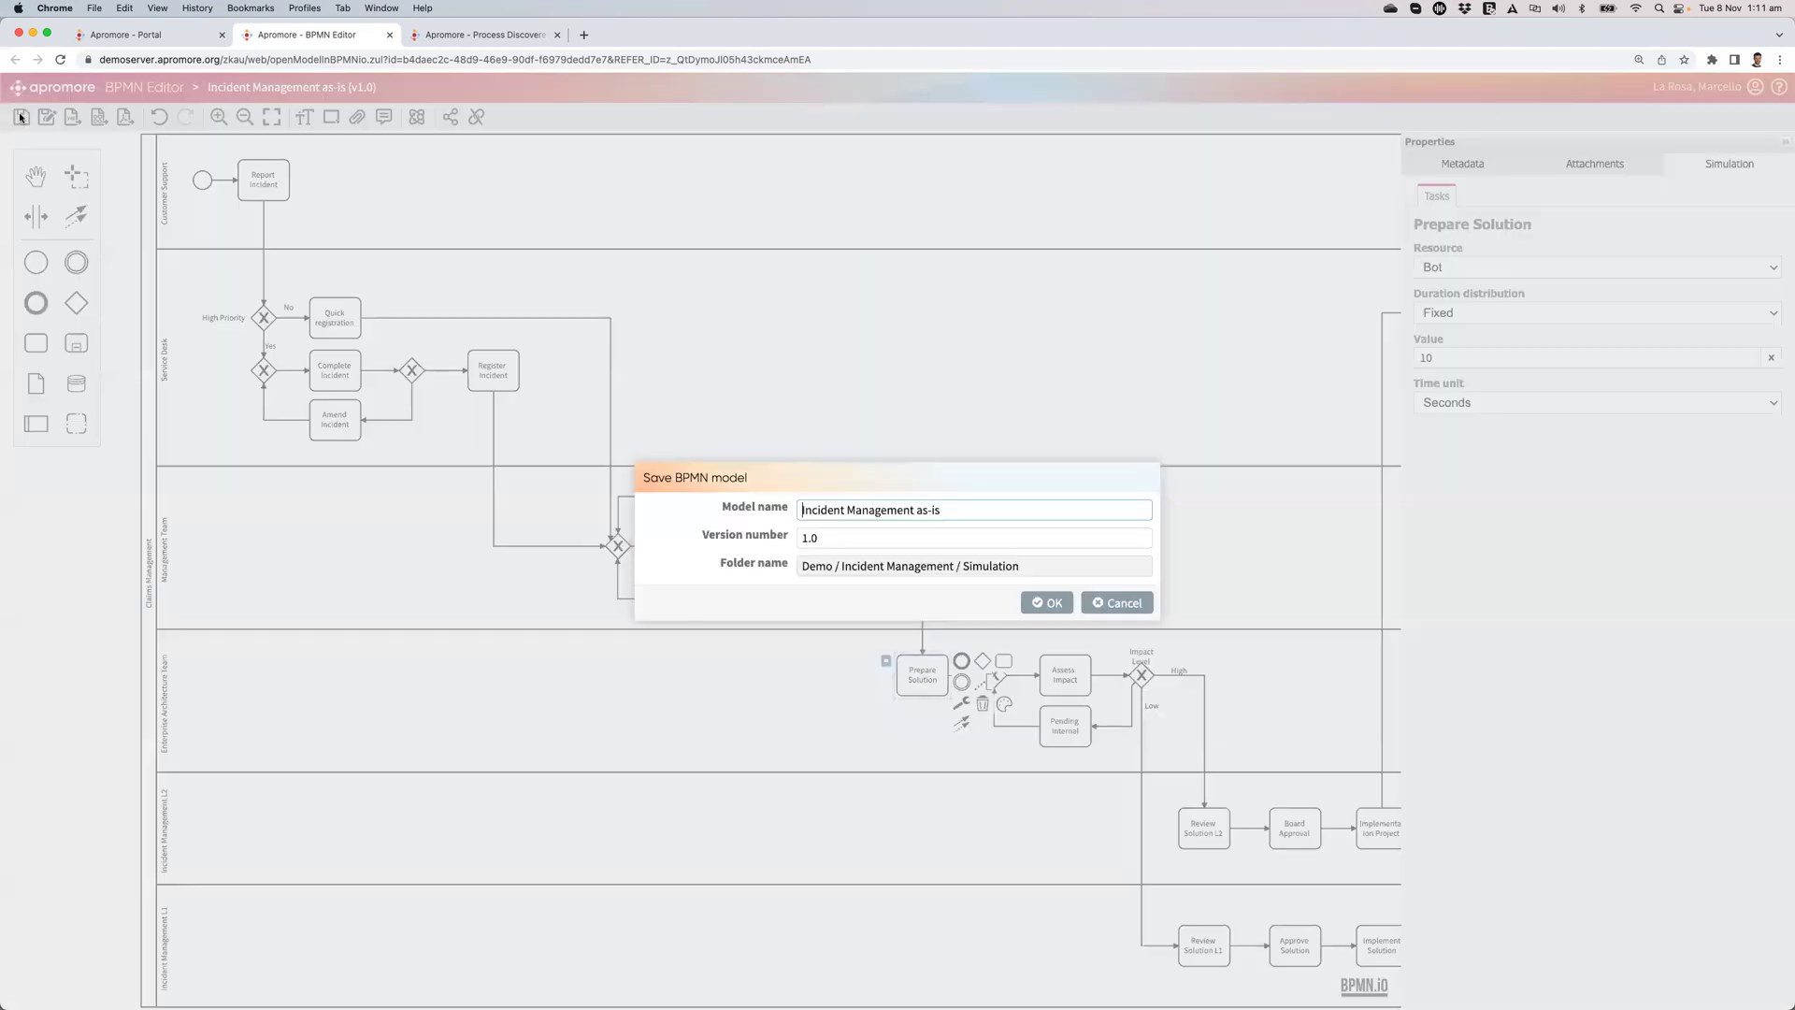
click(825, 537)
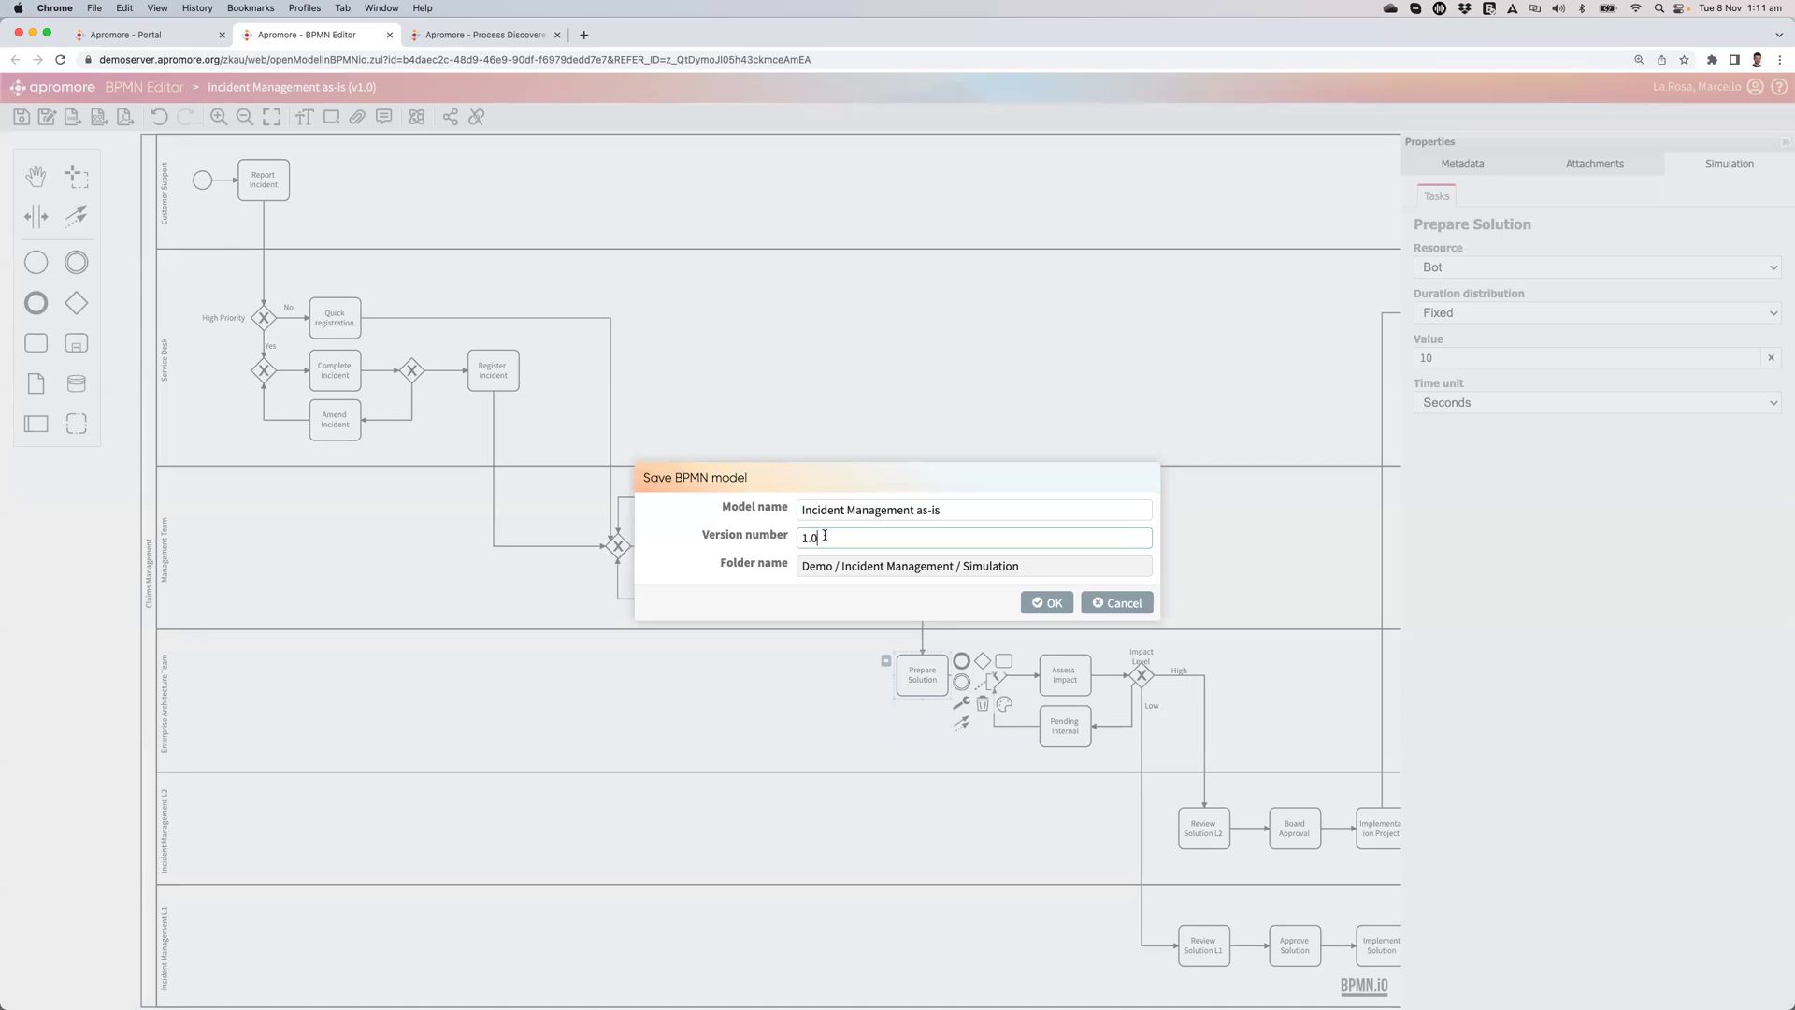
click(1051, 606)
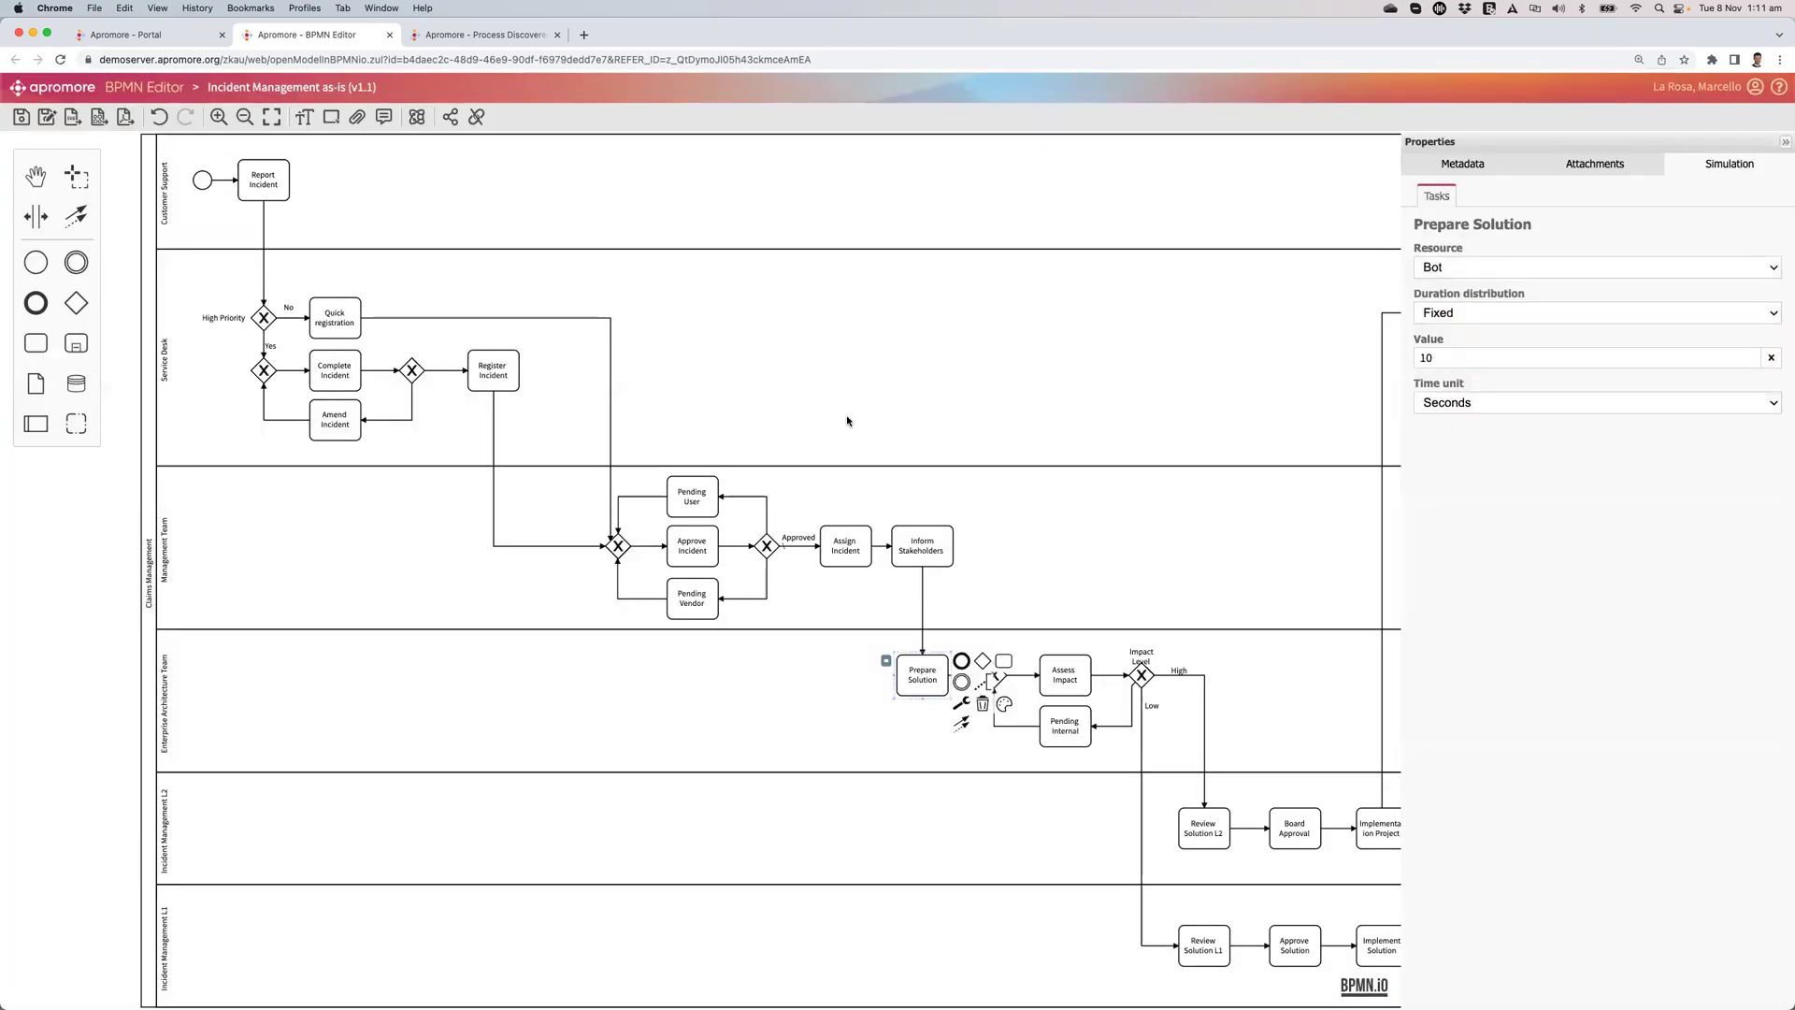
Simulate the model and name the generated log 'WHAT-IF (10 Bots)'
click(417, 119)
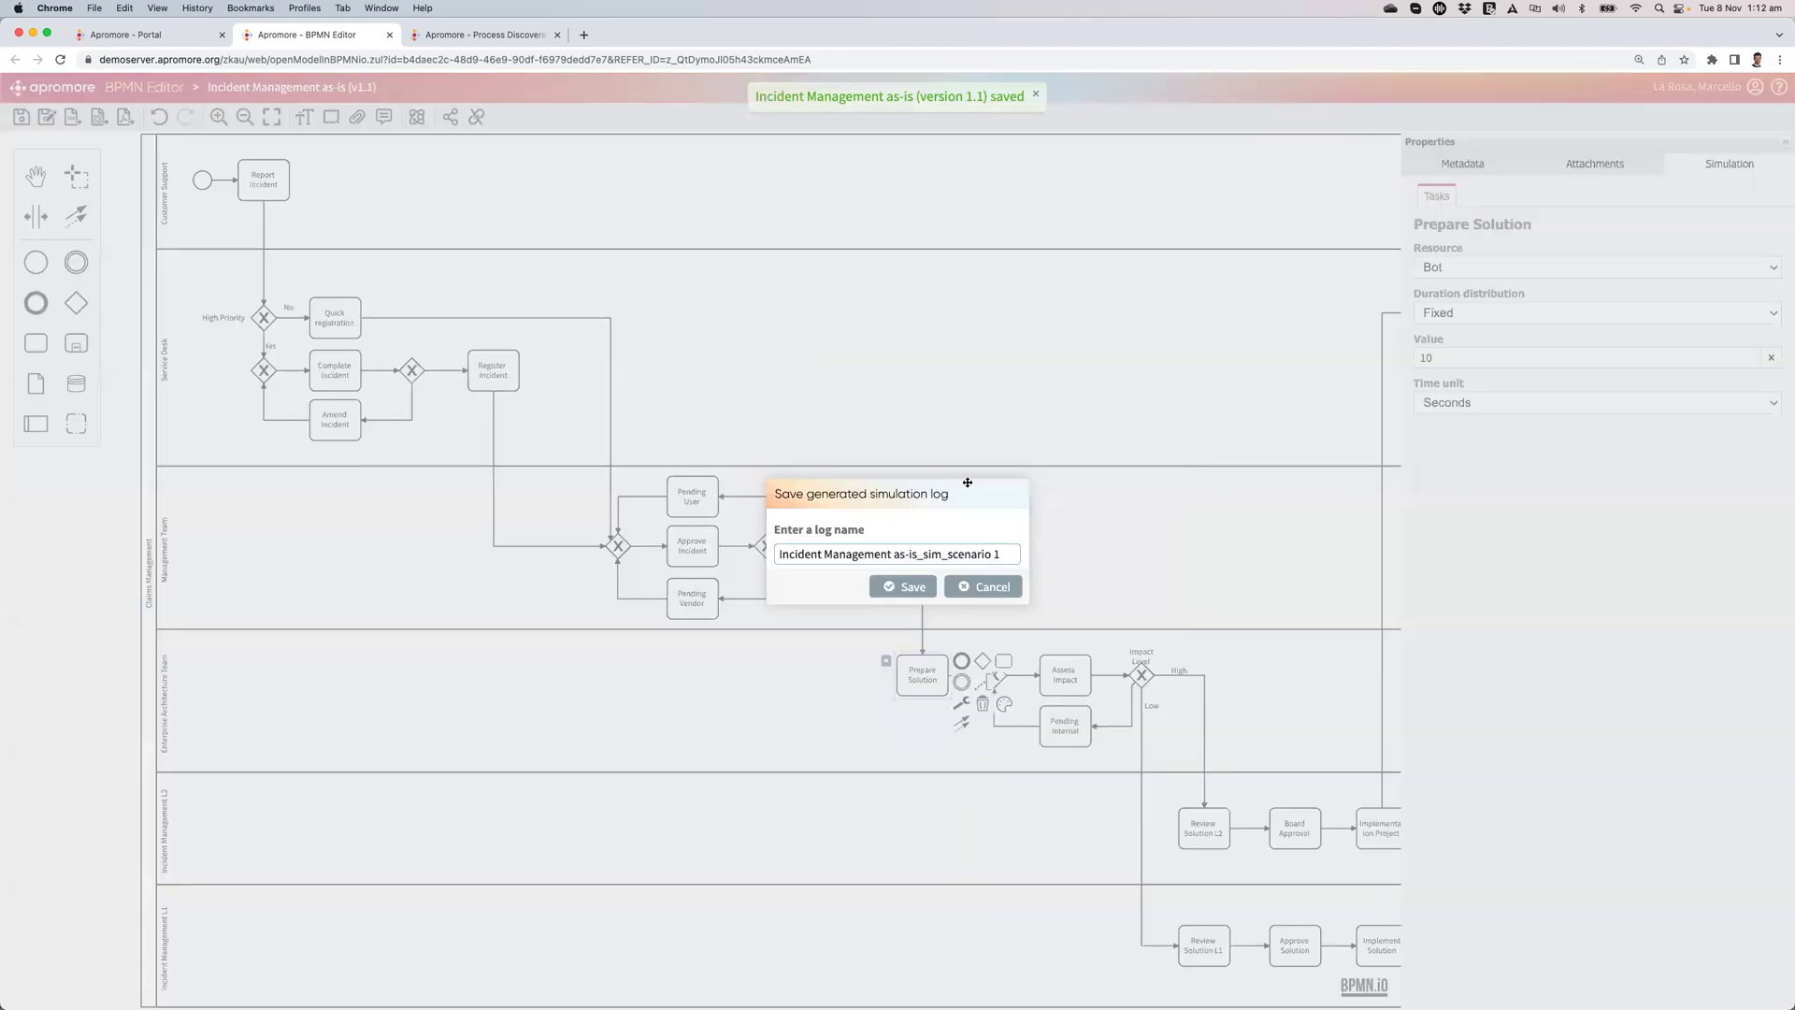
key(super+a)
text(WHAT-IF)
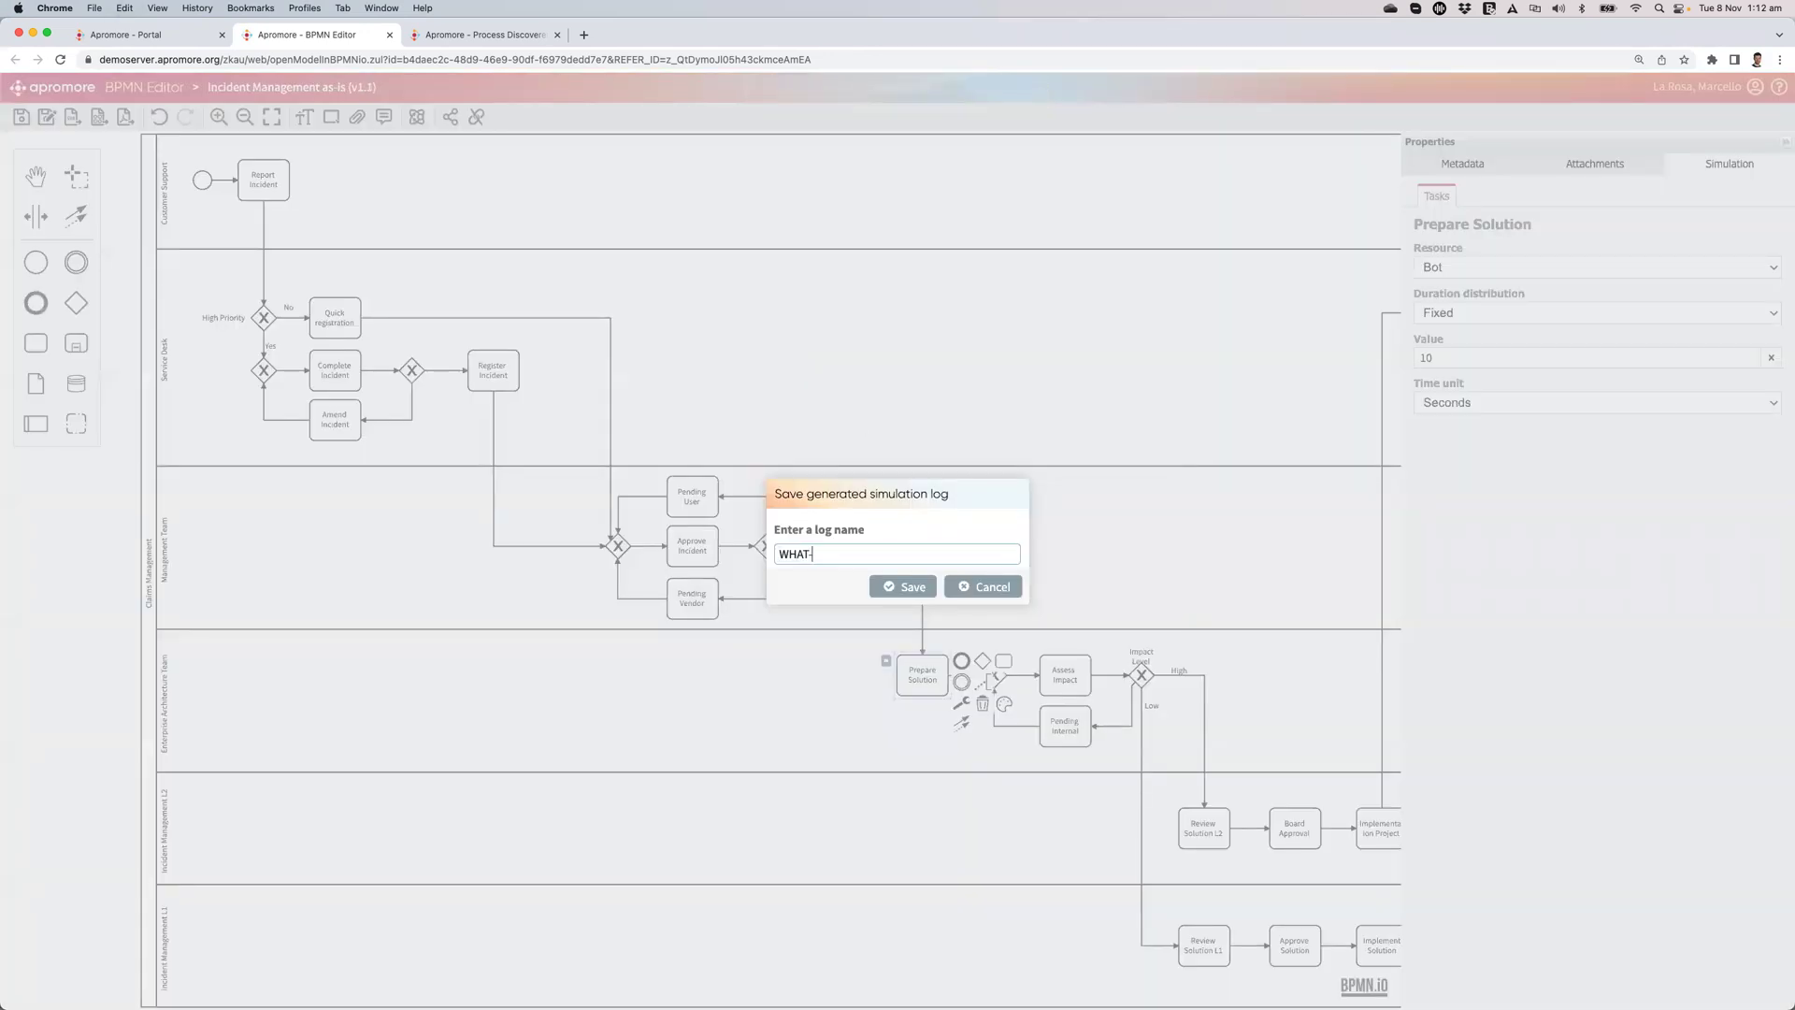
text( (10 Bots))
Save the simulated log as WHAT-IF (10 Bots)
click(890, 593)
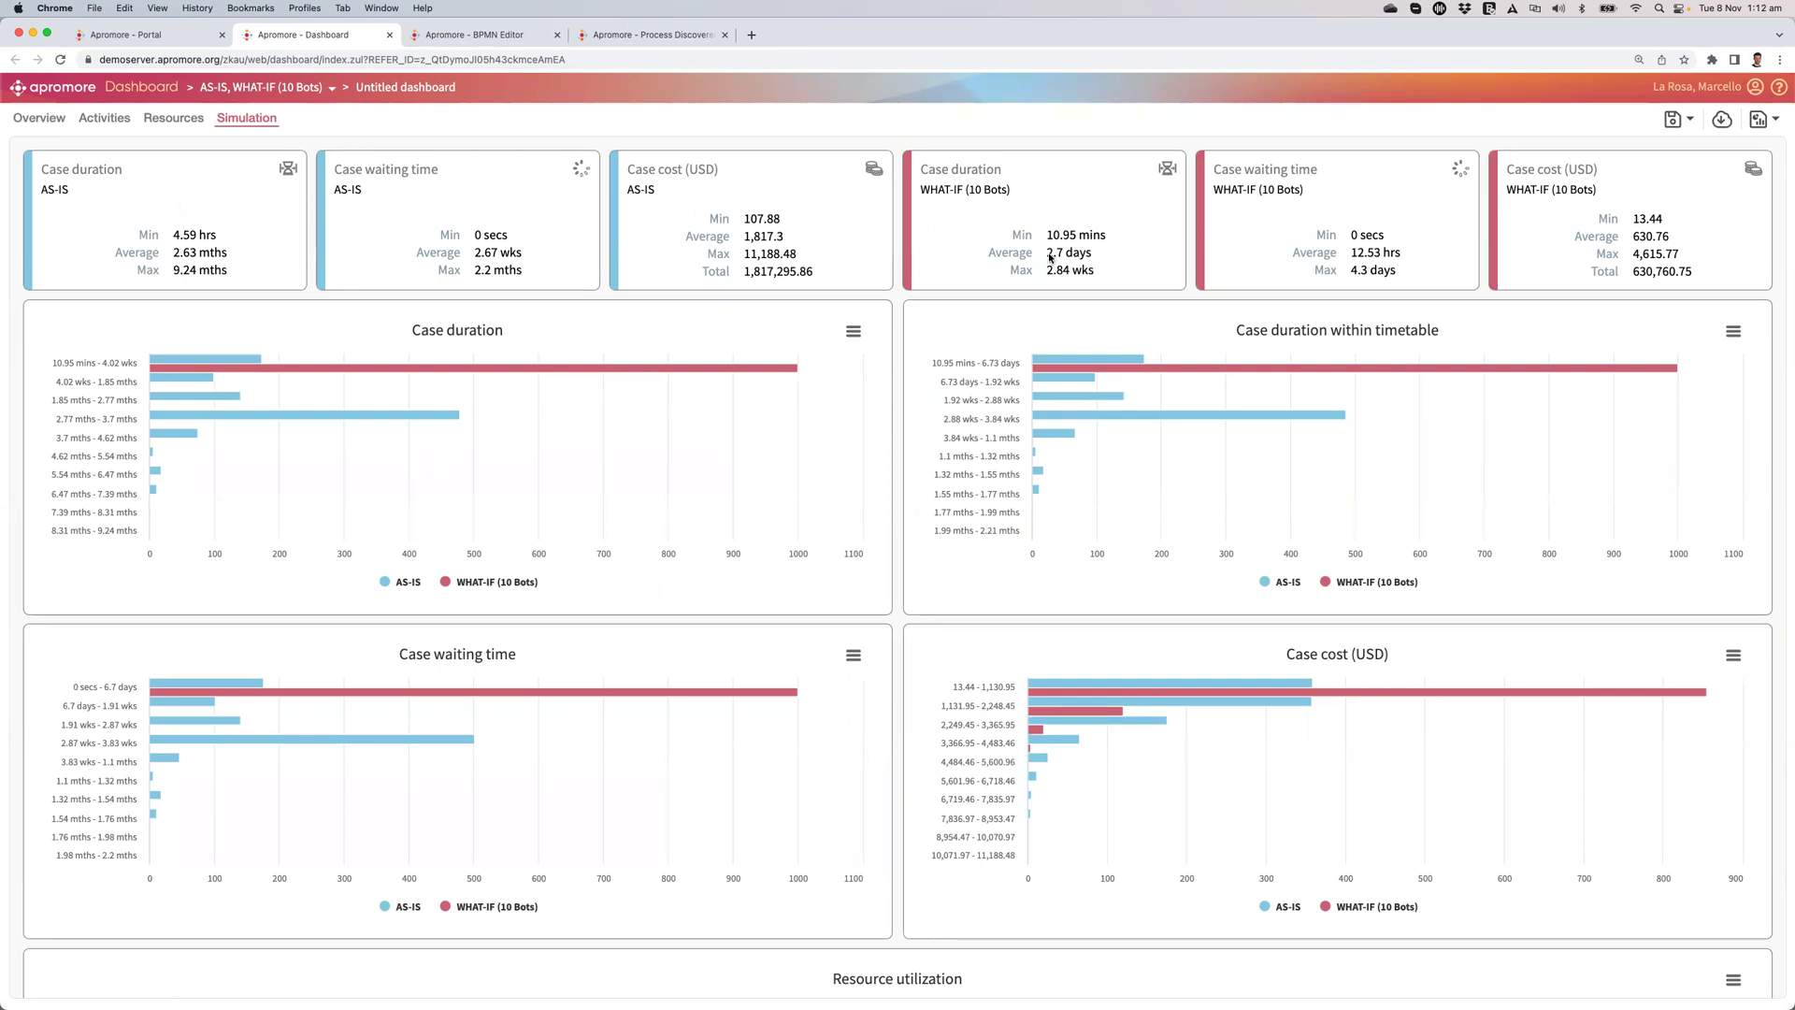
scroll(842, 561, down, 5)
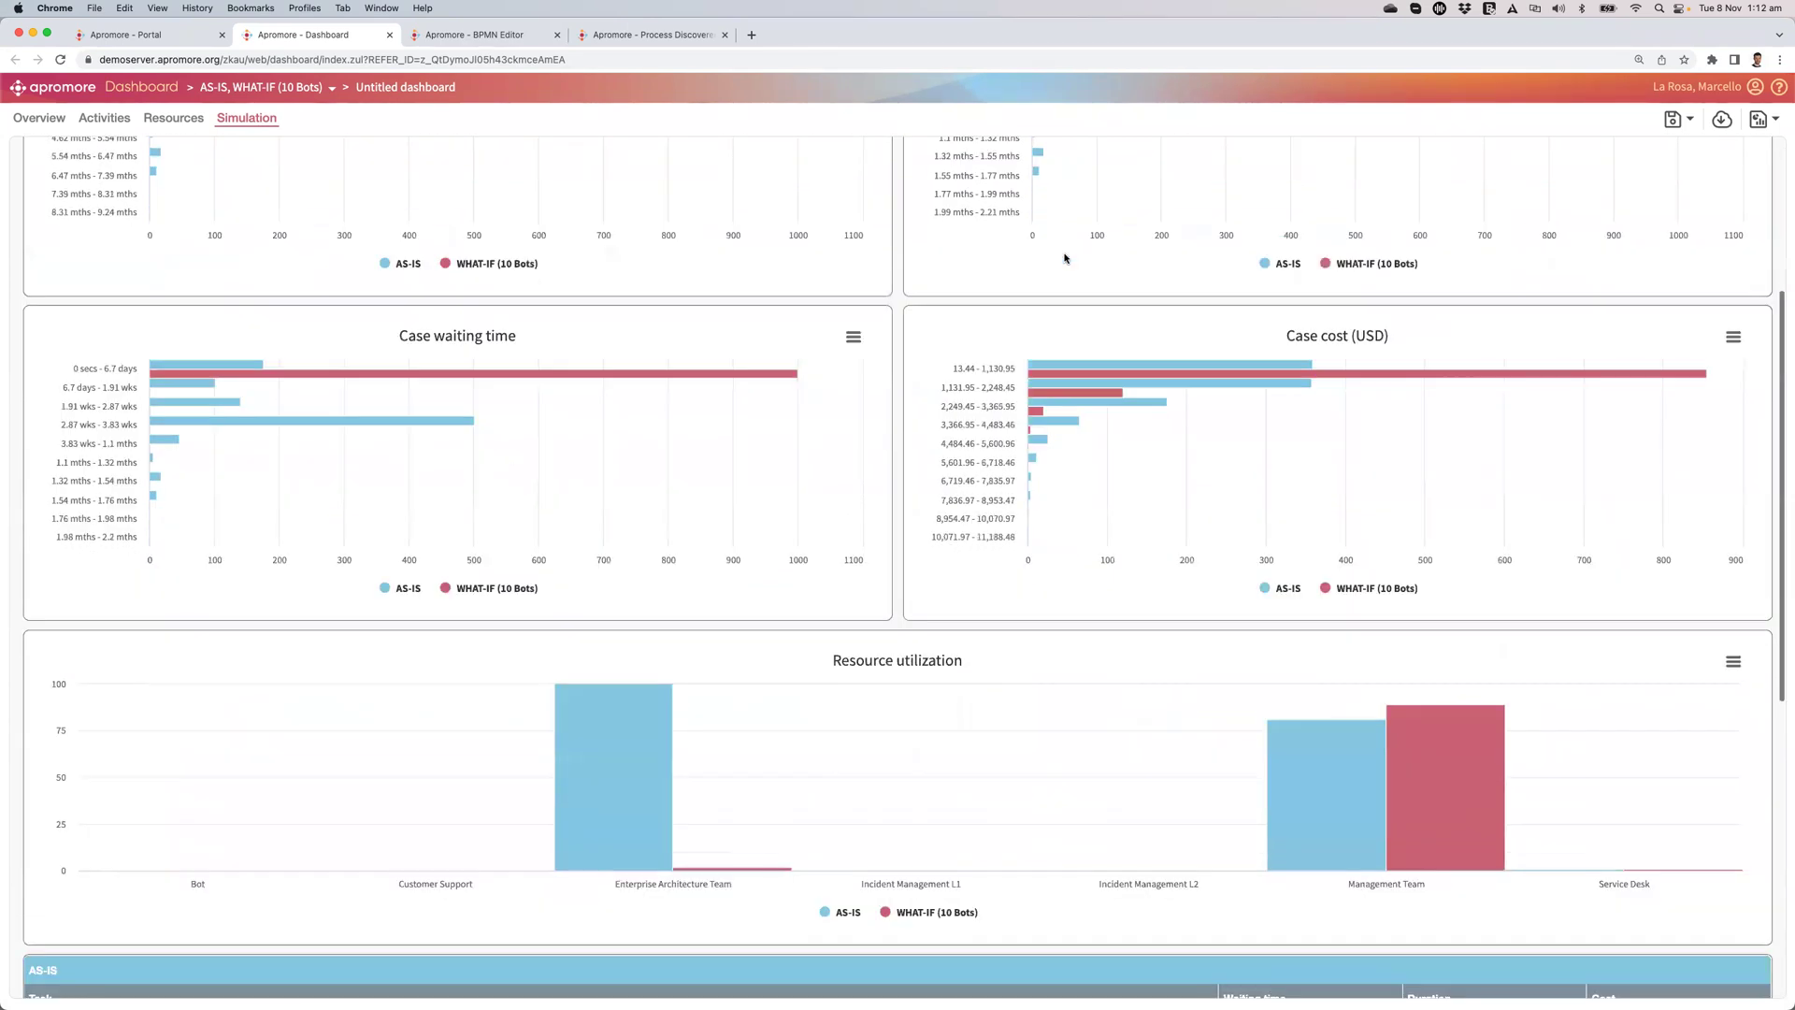
mouse_move(605, 782)
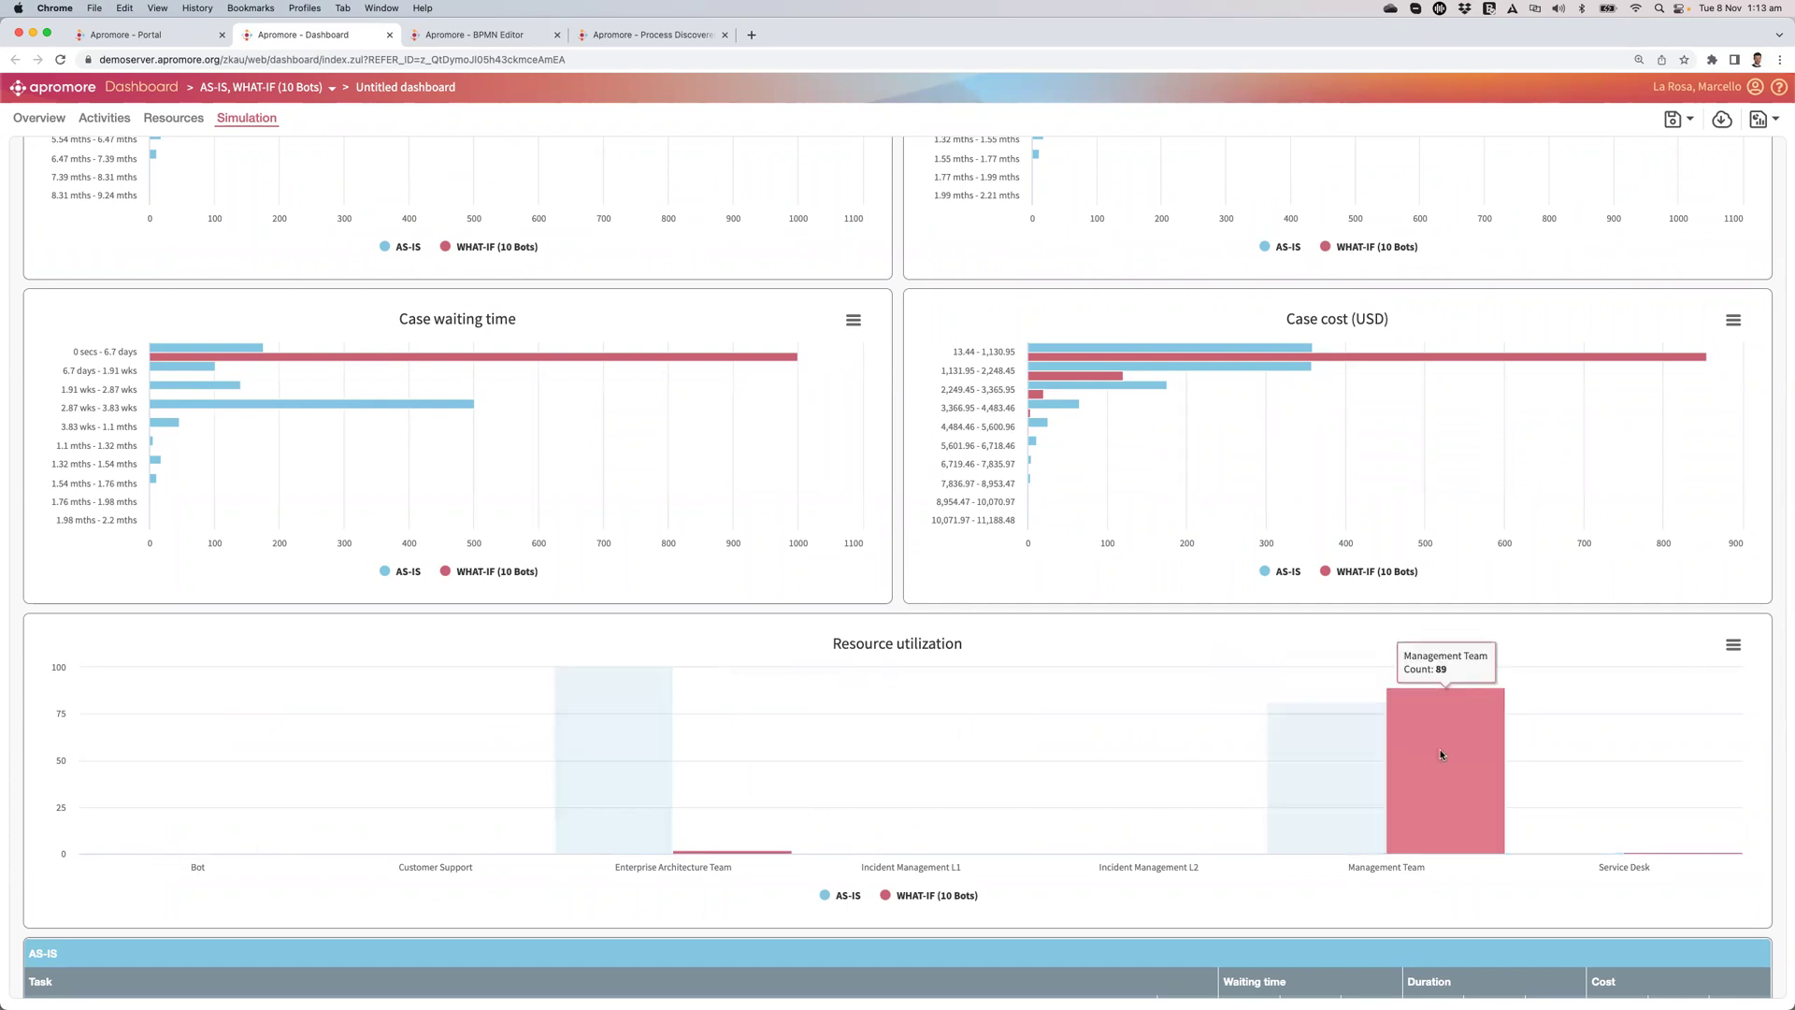
mouse_move(1334, 775)
mouse_move(1441, 771)
scroll(1436, 754, down, 2)
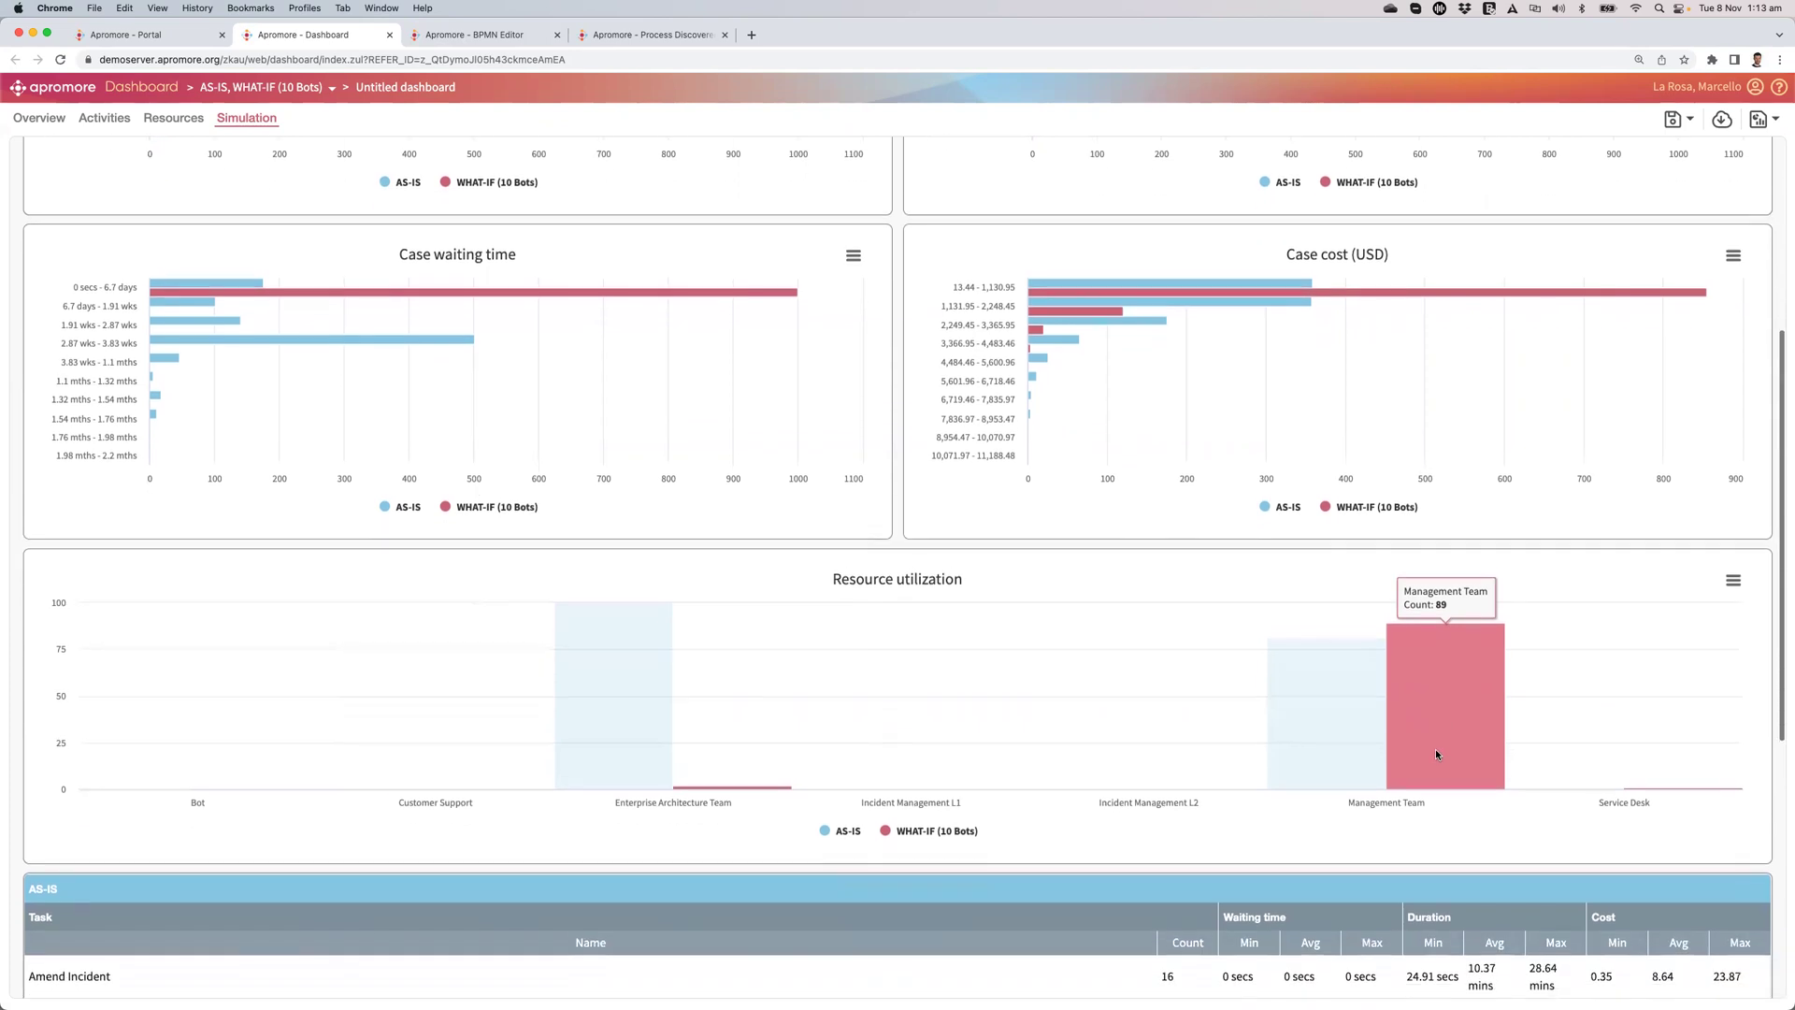
scroll(1436, 753, down, 5)
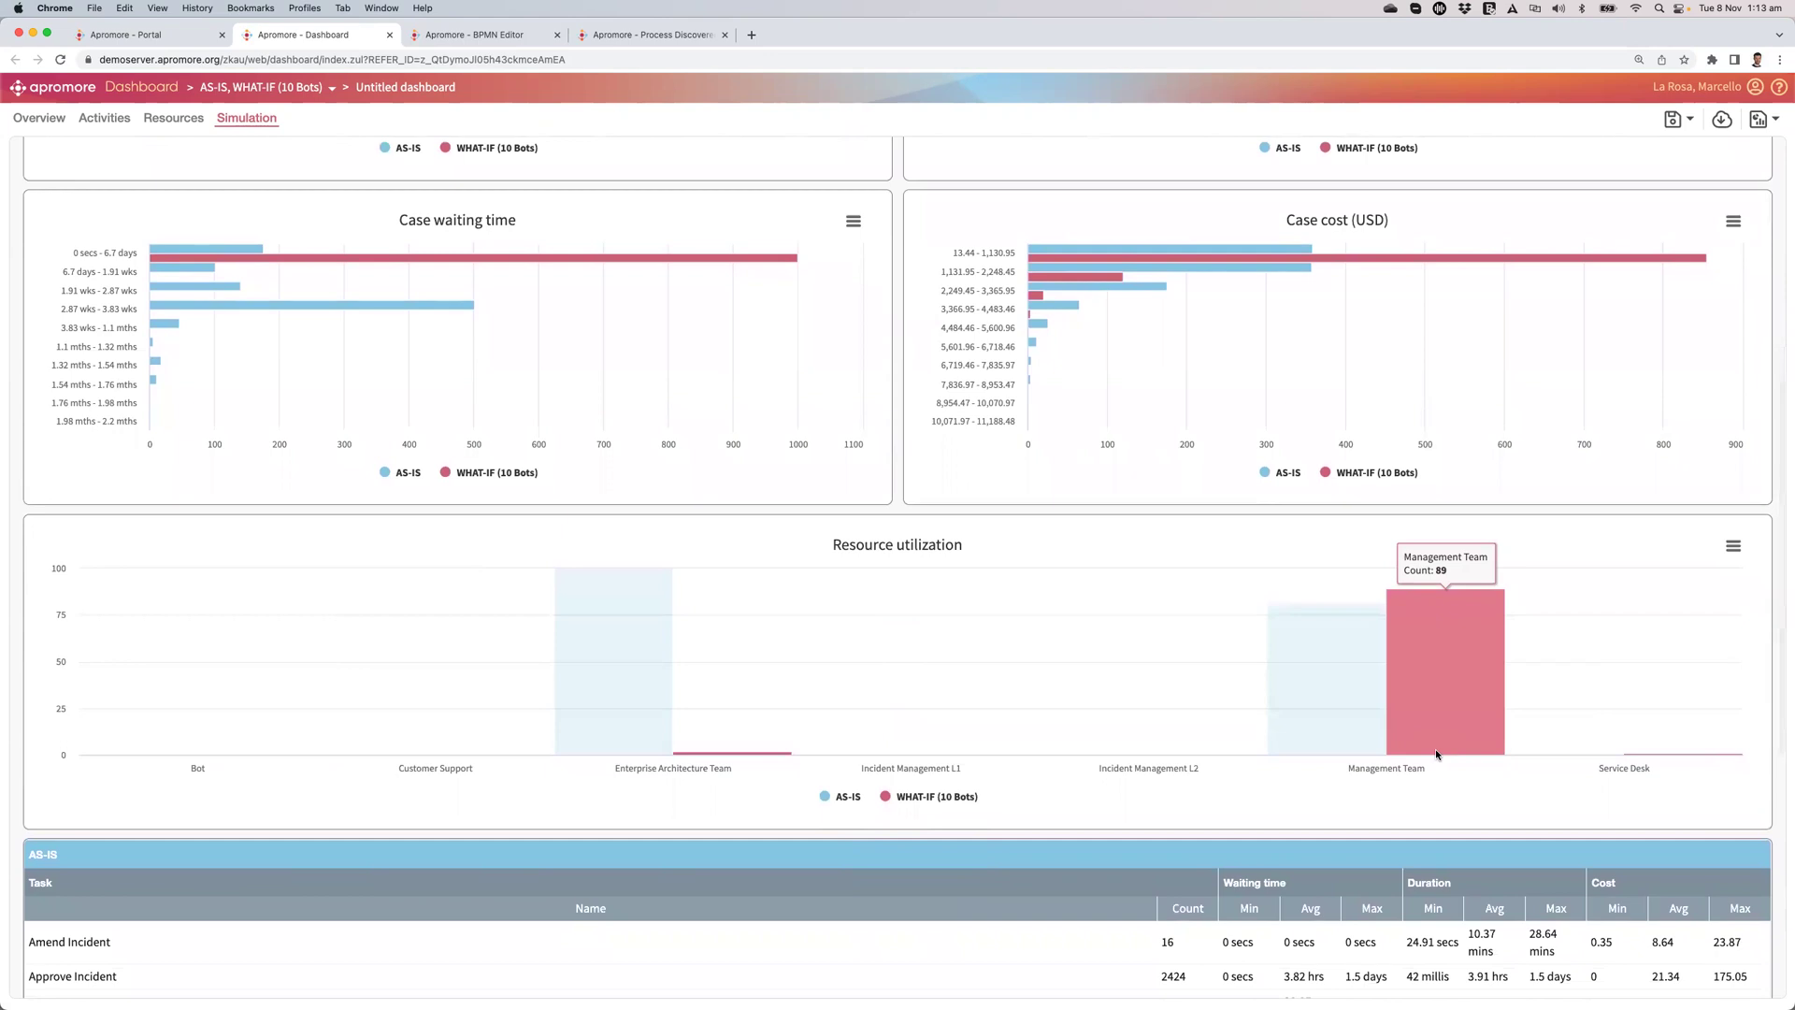
scroll(1436, 755, down, 8)
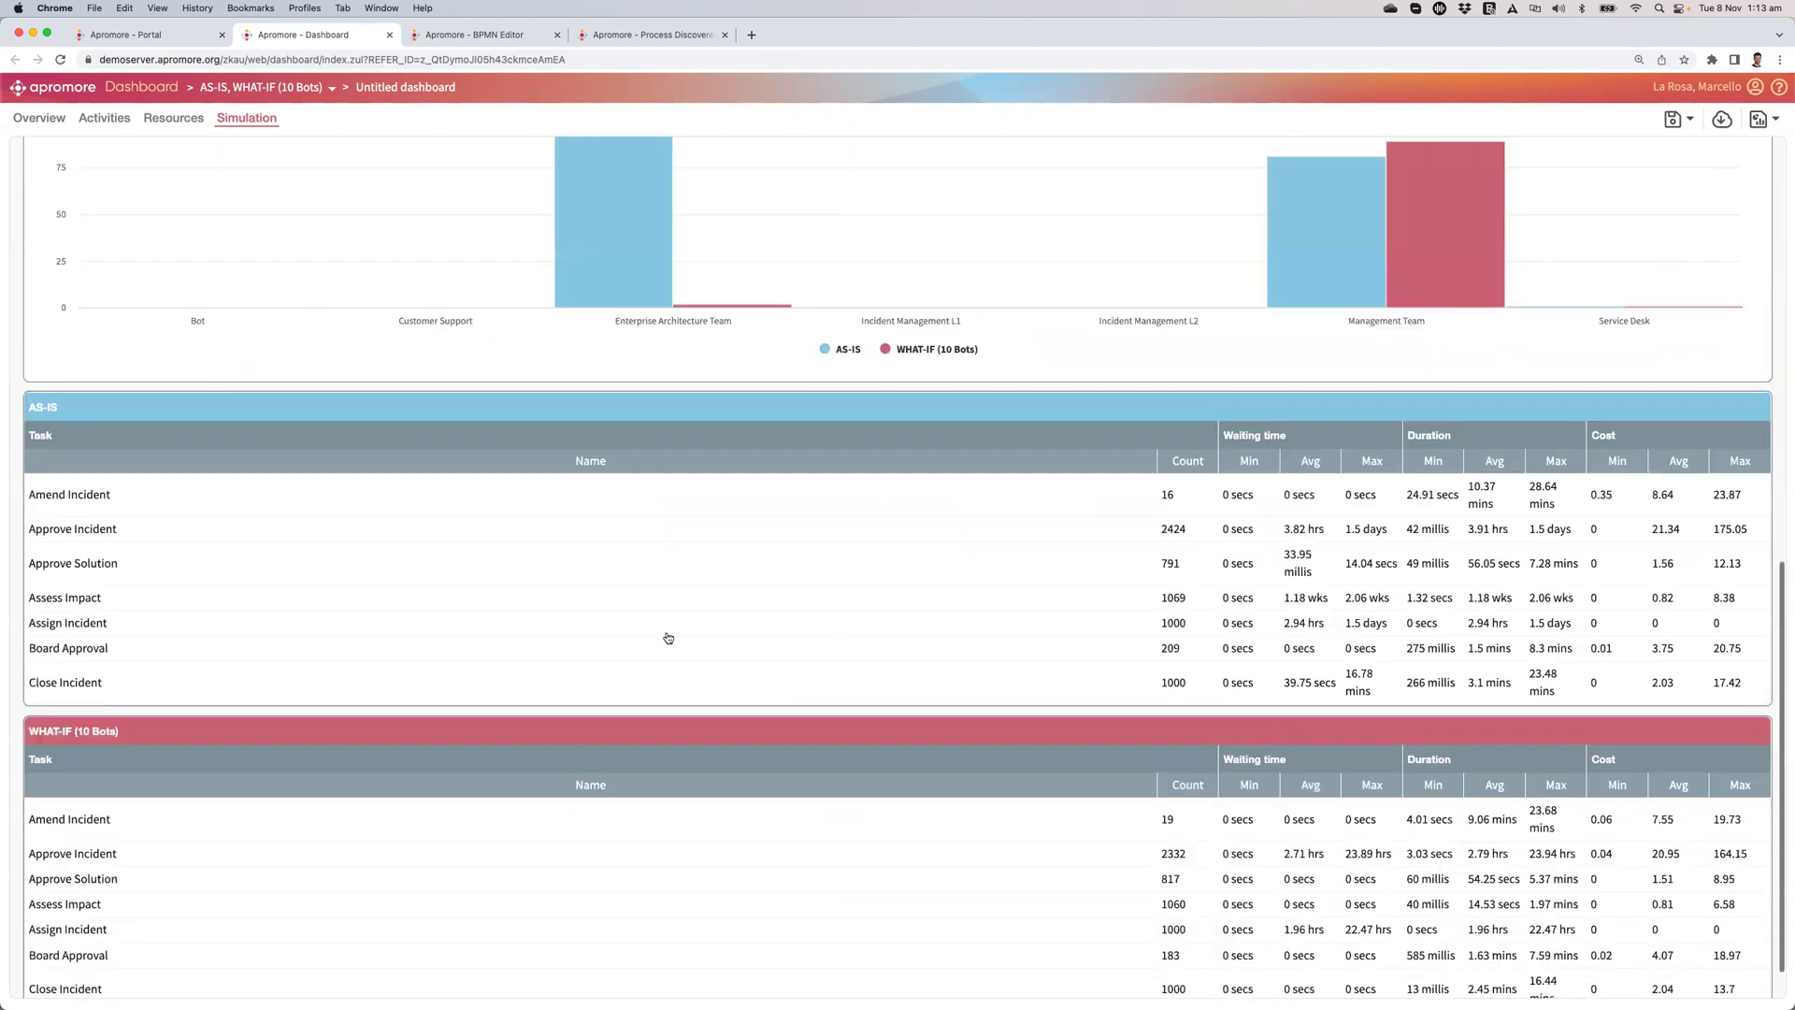
scroll(666, 589, down, 2)
scroll(666, 586, down, 10)
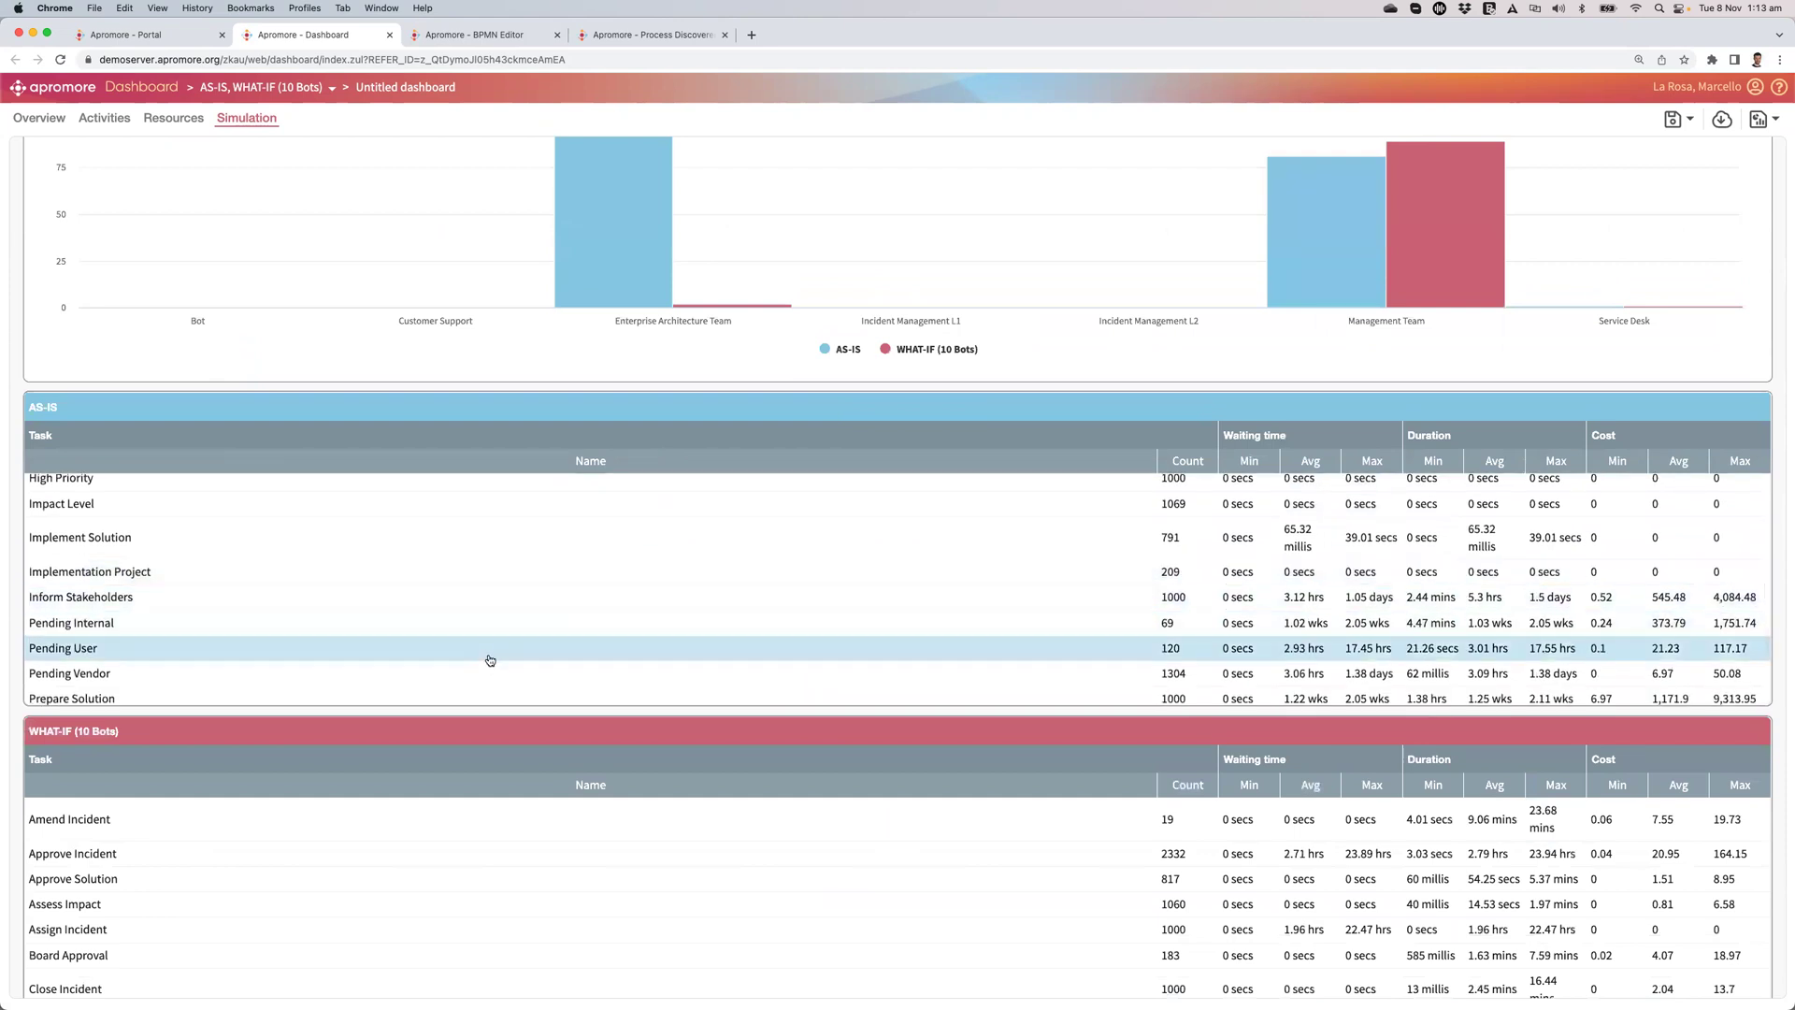
scroll(490, 657, down, 2)
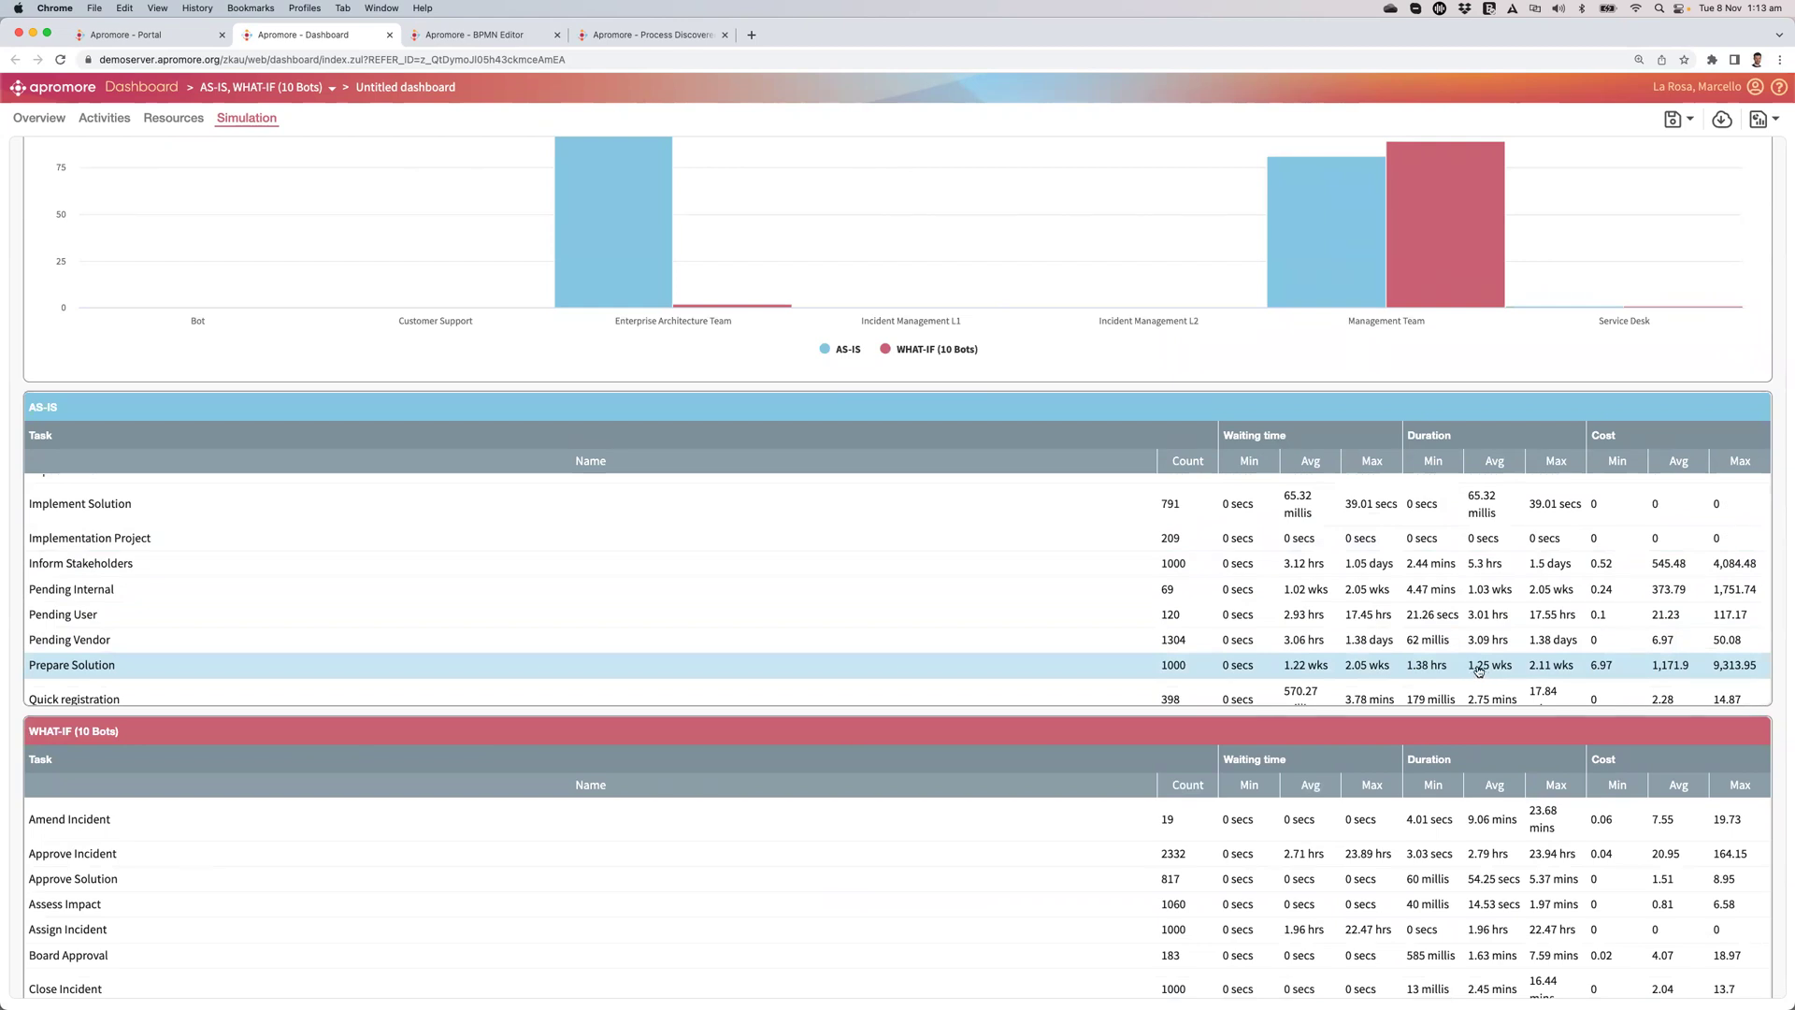
scroll(1480, 670, down, 4)
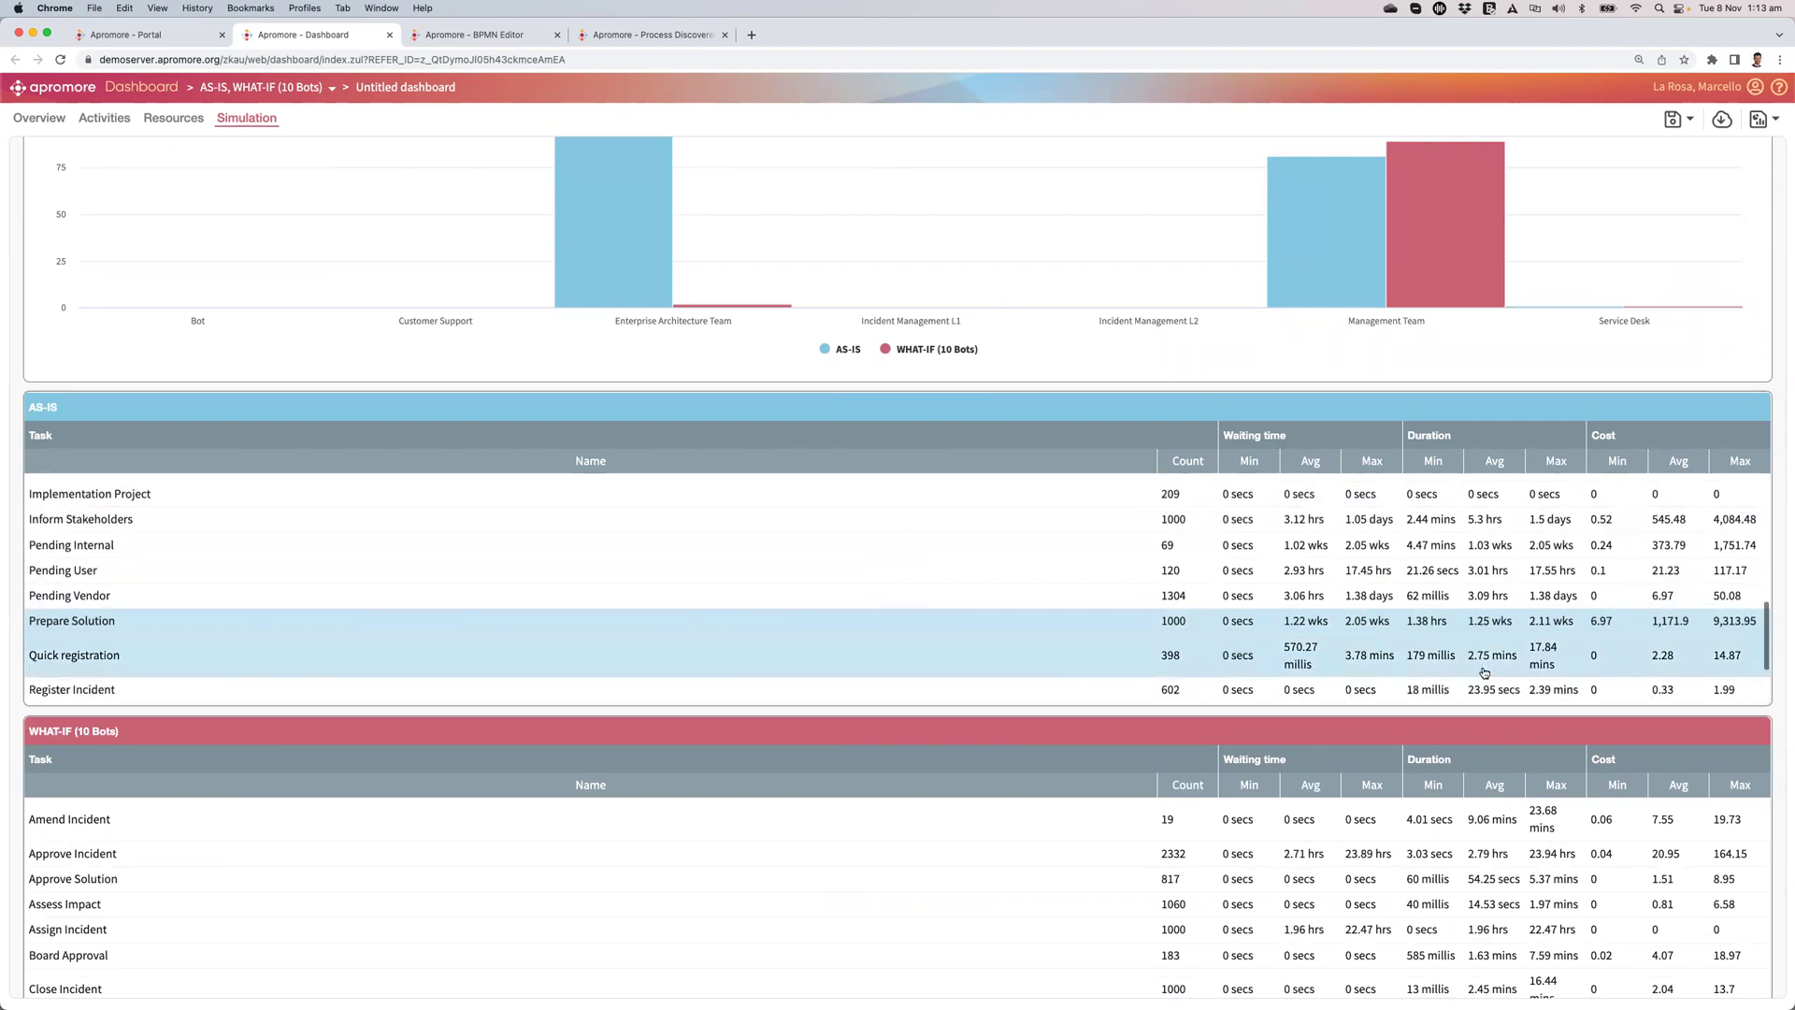
scroll(1234, 813, down, 5)
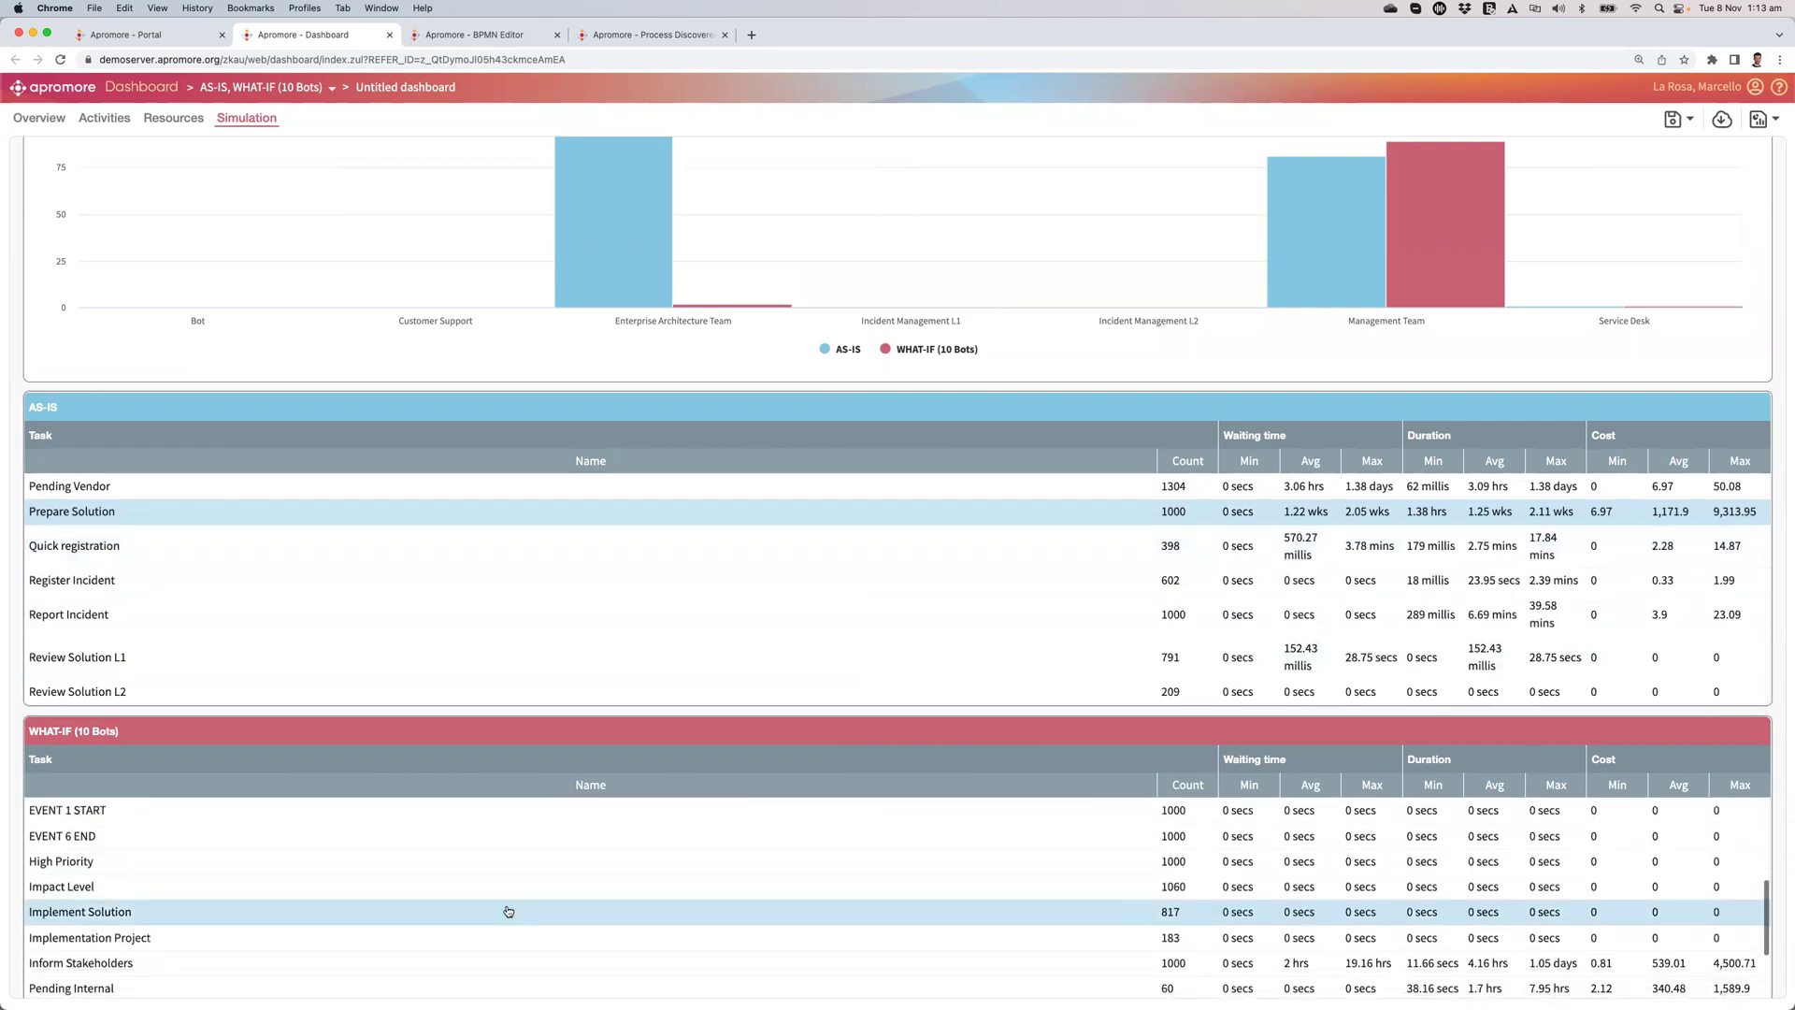
scroll(484, 936, down, 3)
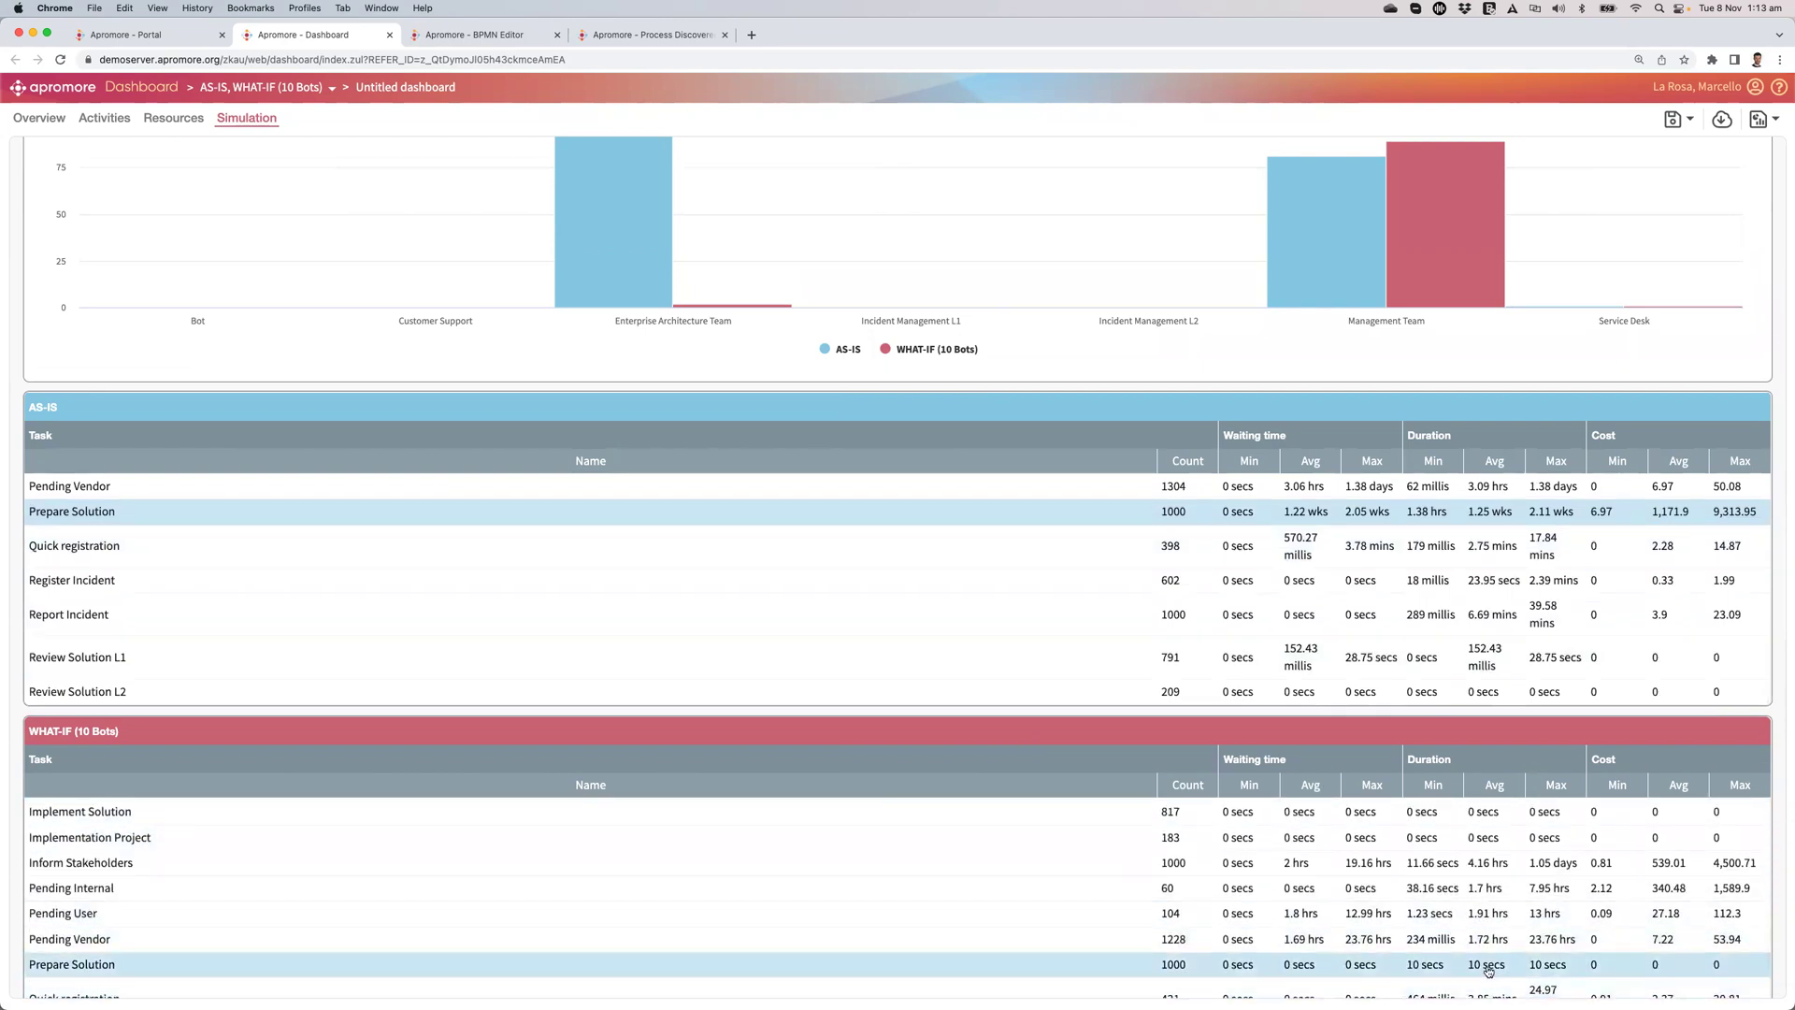
scroll(429, 492, up, 10)
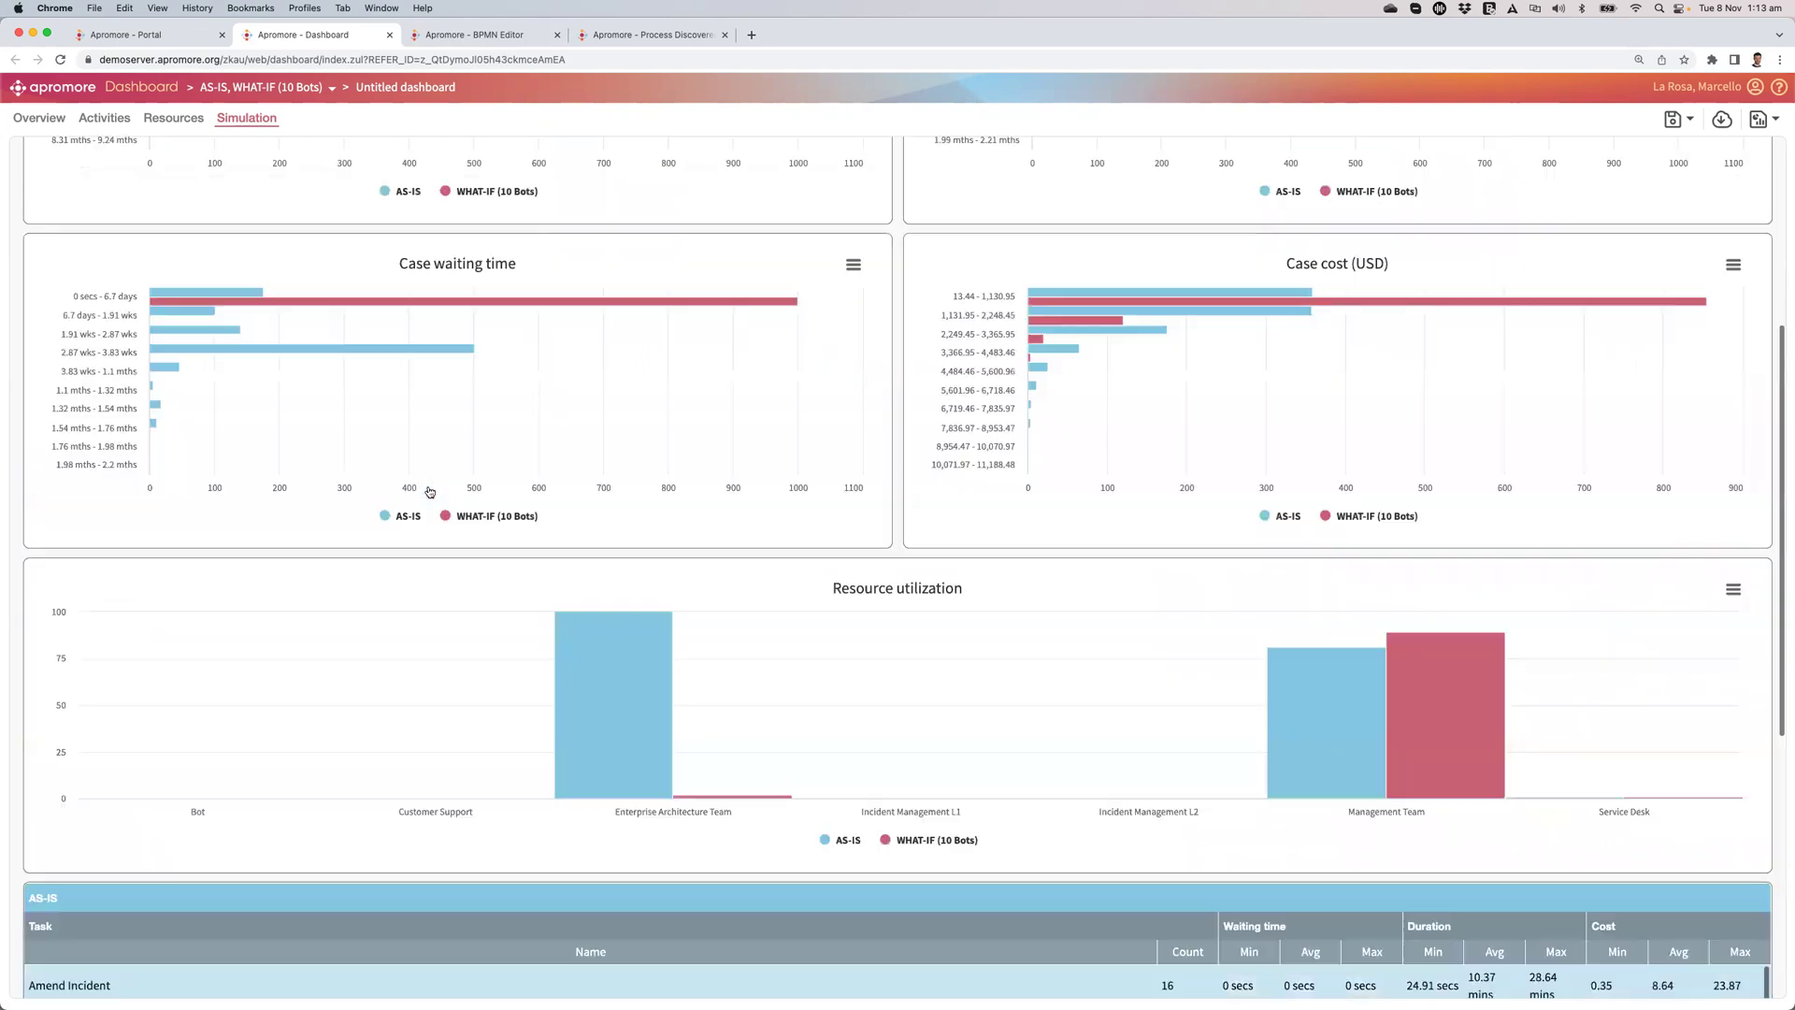
scroll(481, 458, up, 4)
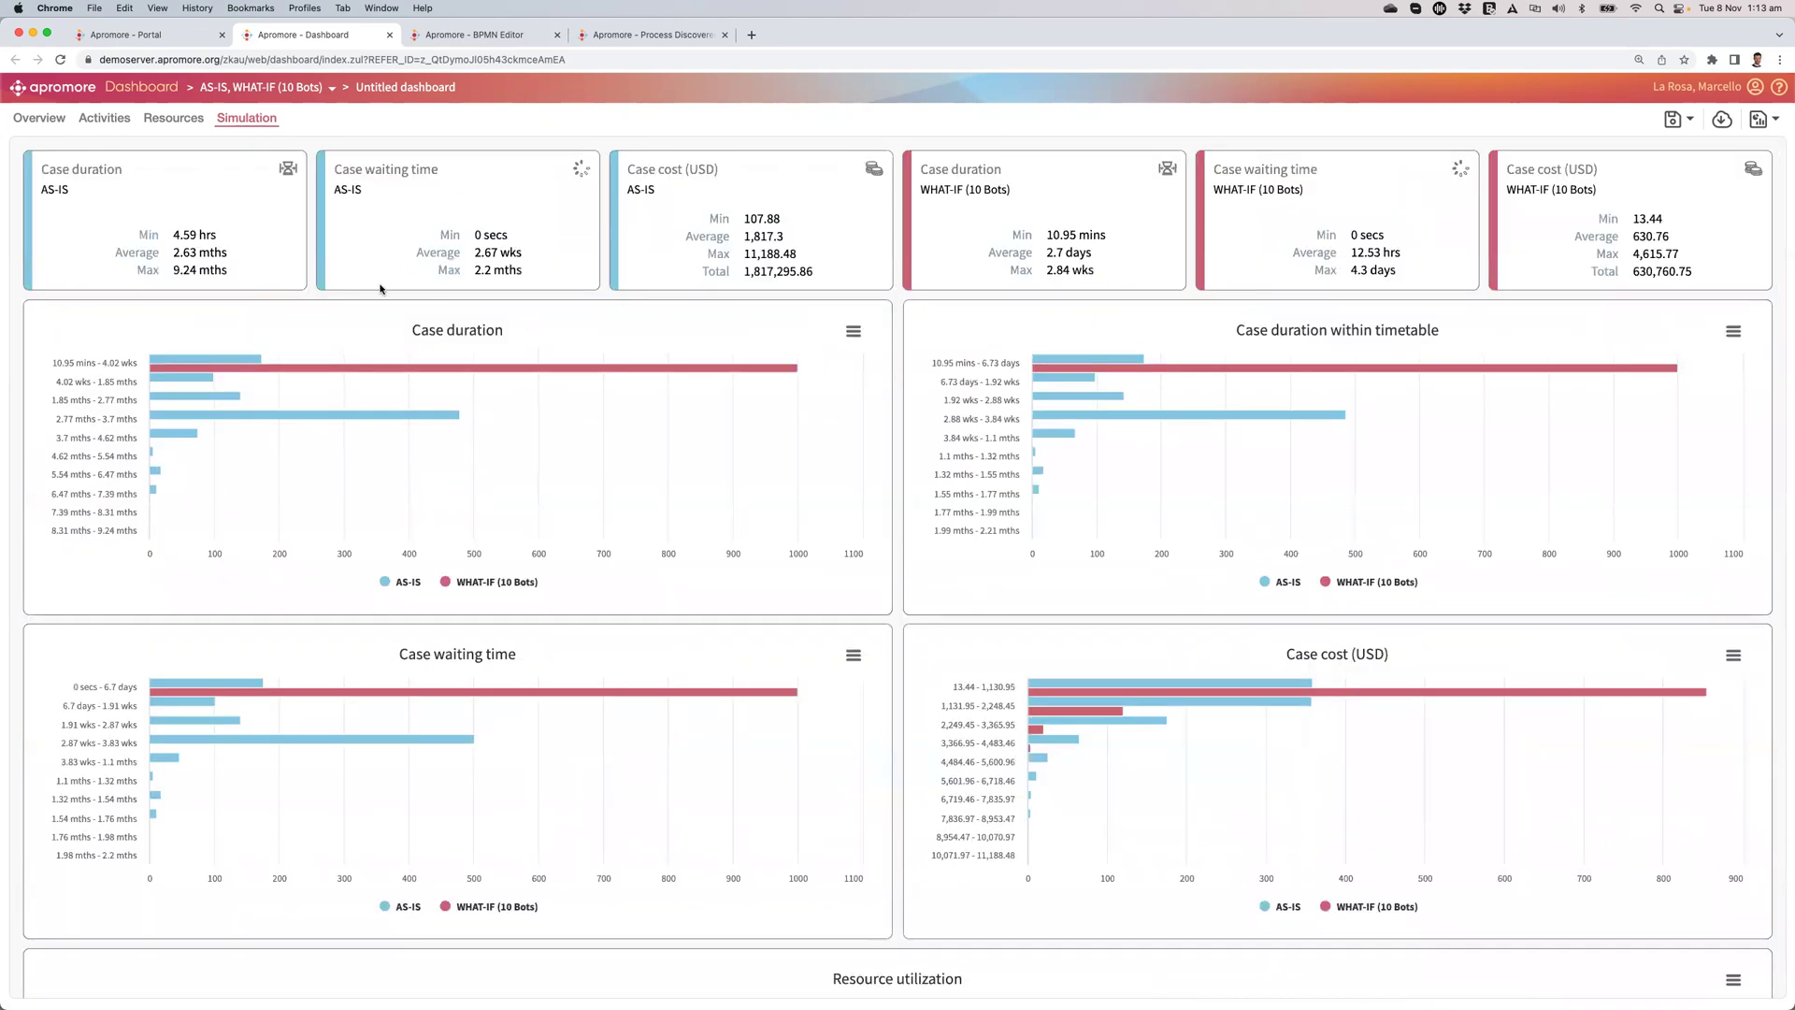
Return to the Incident Management model and check Prepare Solution's duration settings
click(523, 37)
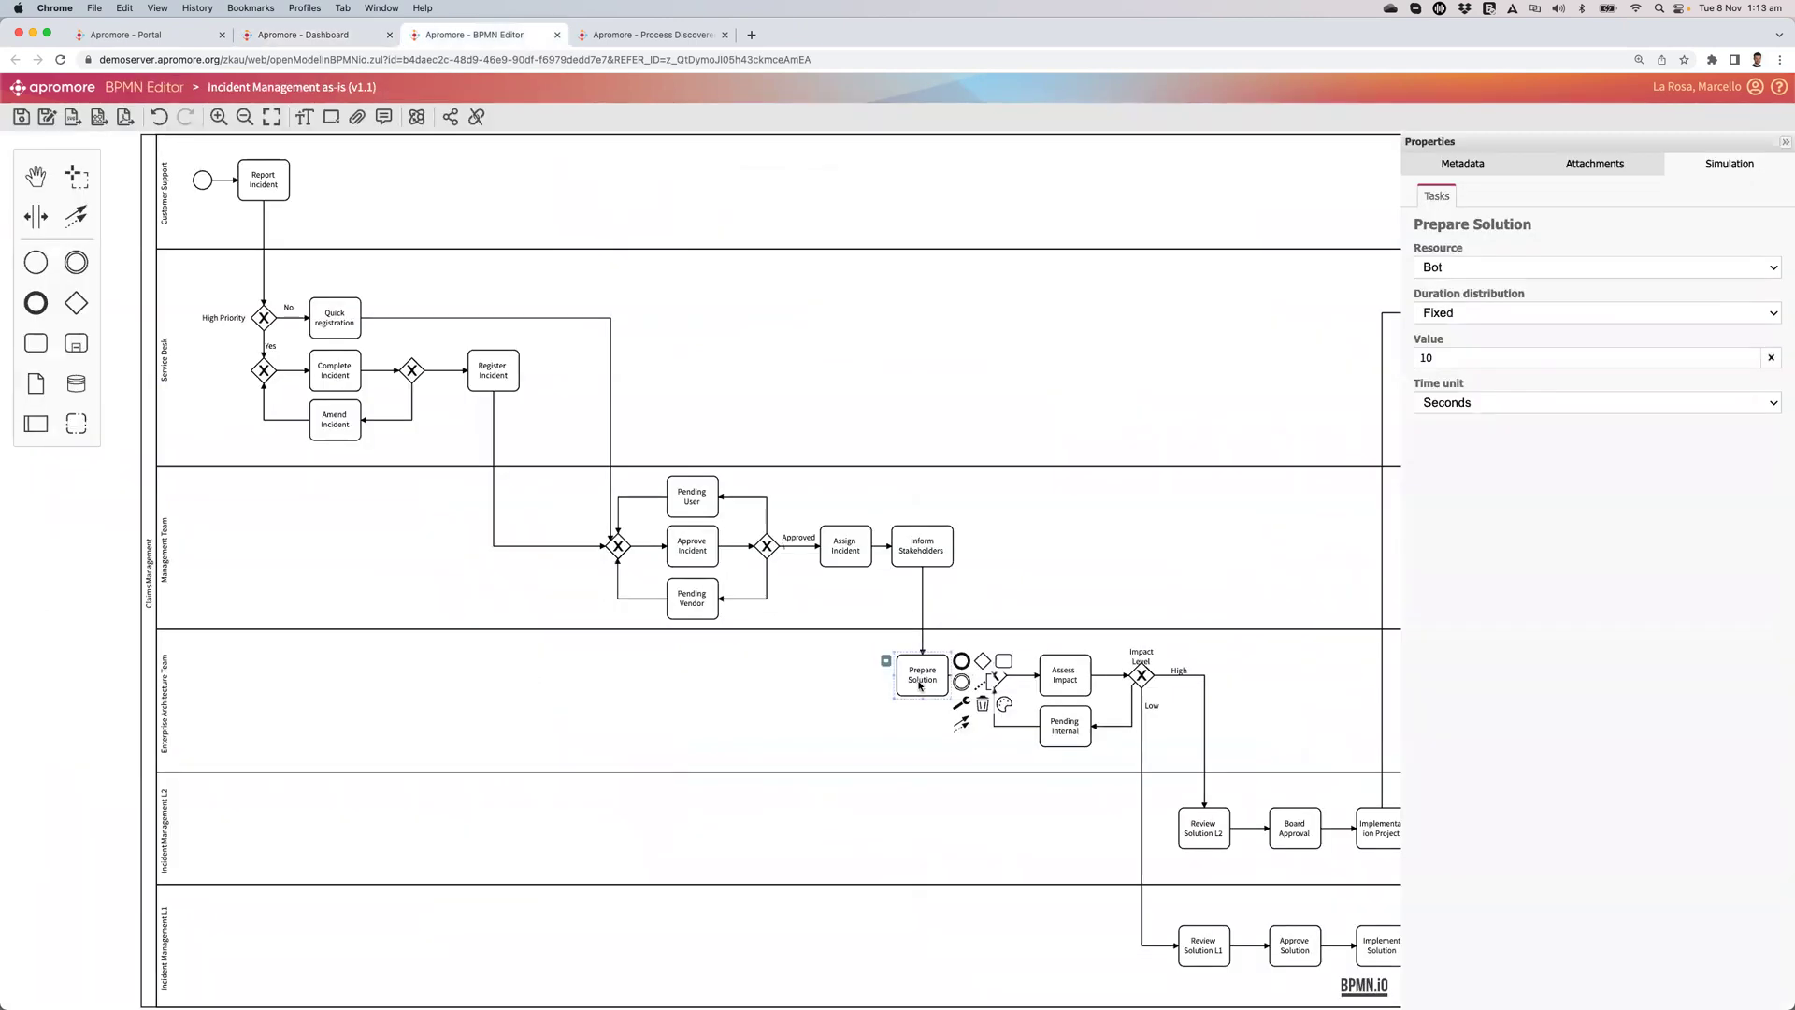
click(1008, 617)
click(935, 666)
click(1447, 356)
click(1267, 374)
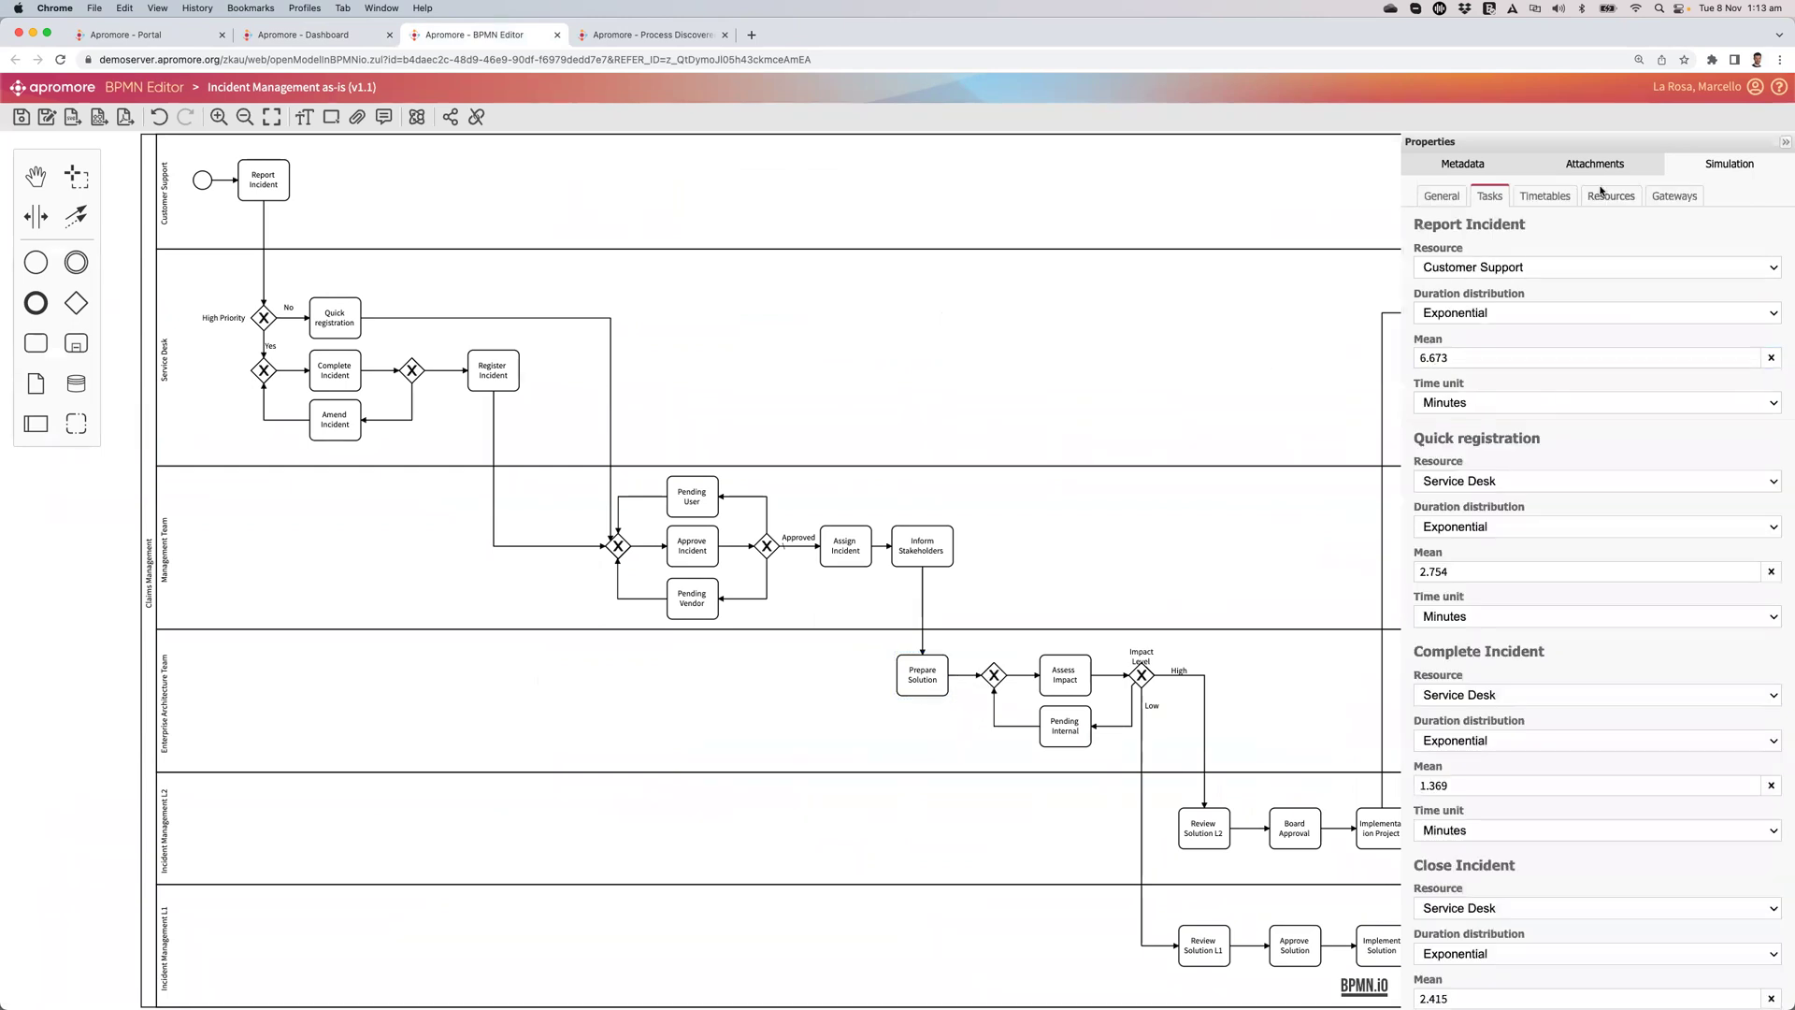
Set the Bot resource pool to 5 resources and start saving the model
click(1604, 194)
scroll(1524, 303, down, 3)
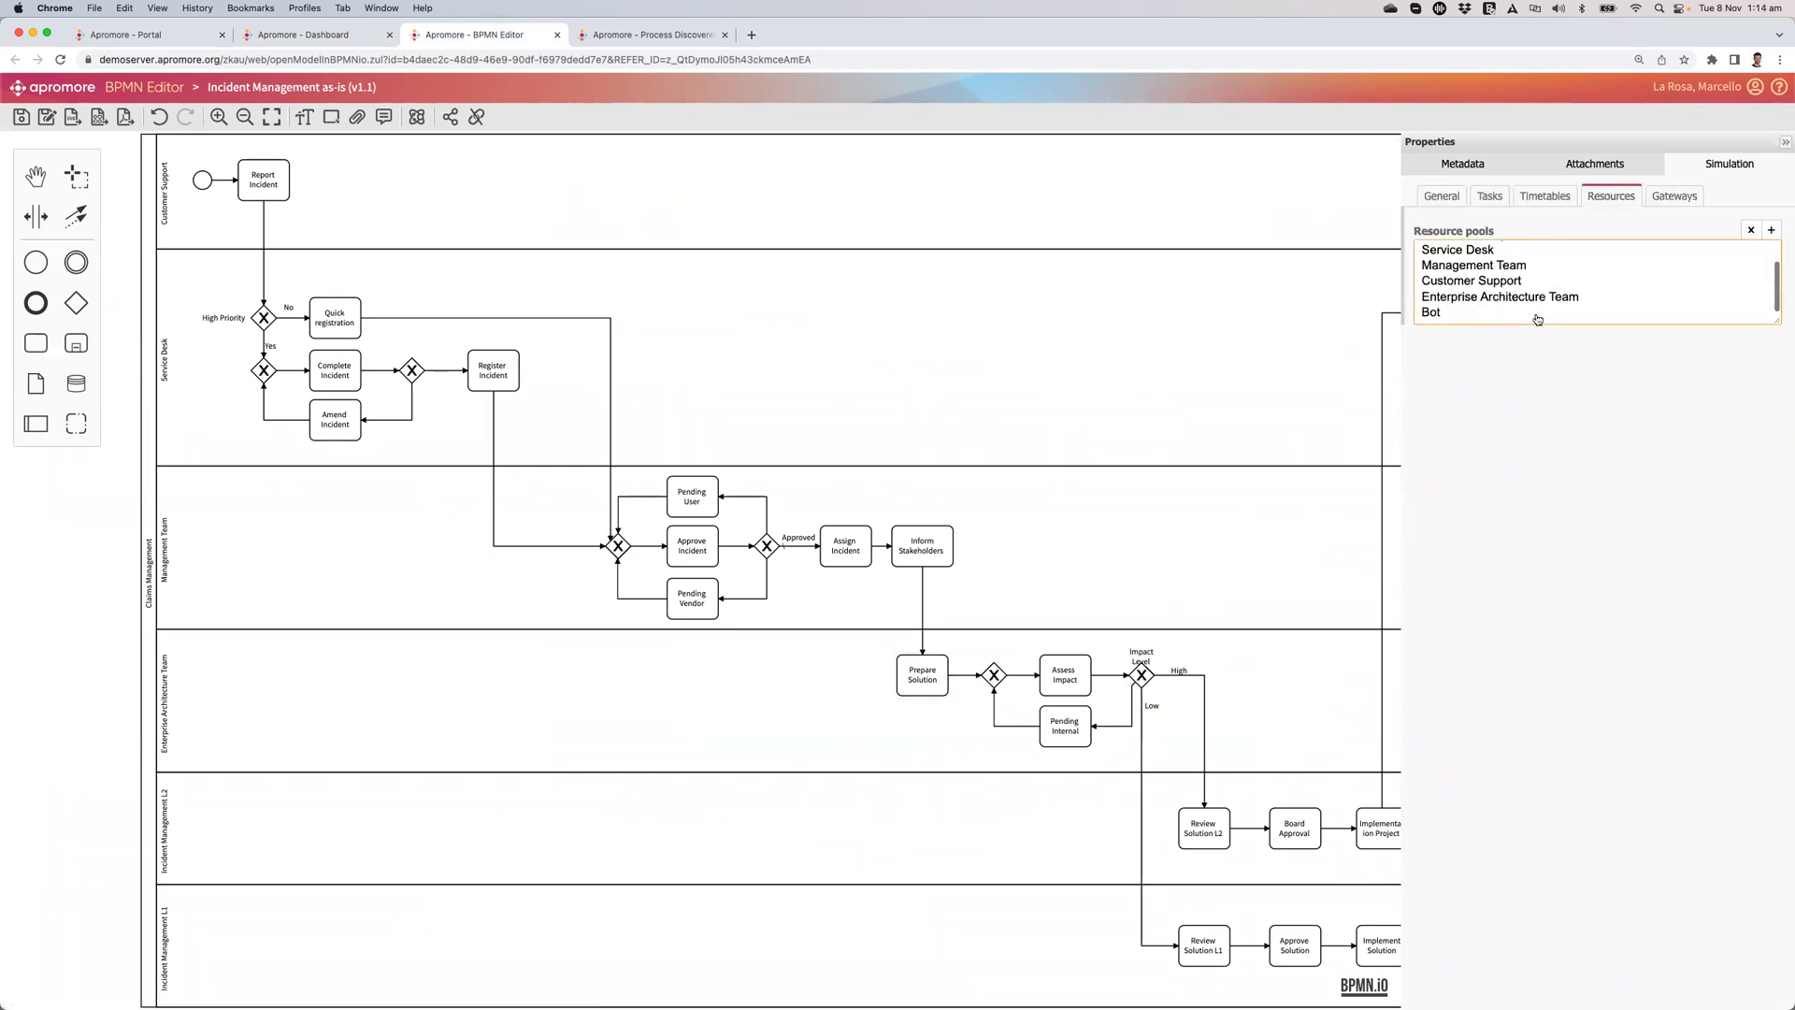
click(1463, 312)
double_click(1426, 480)
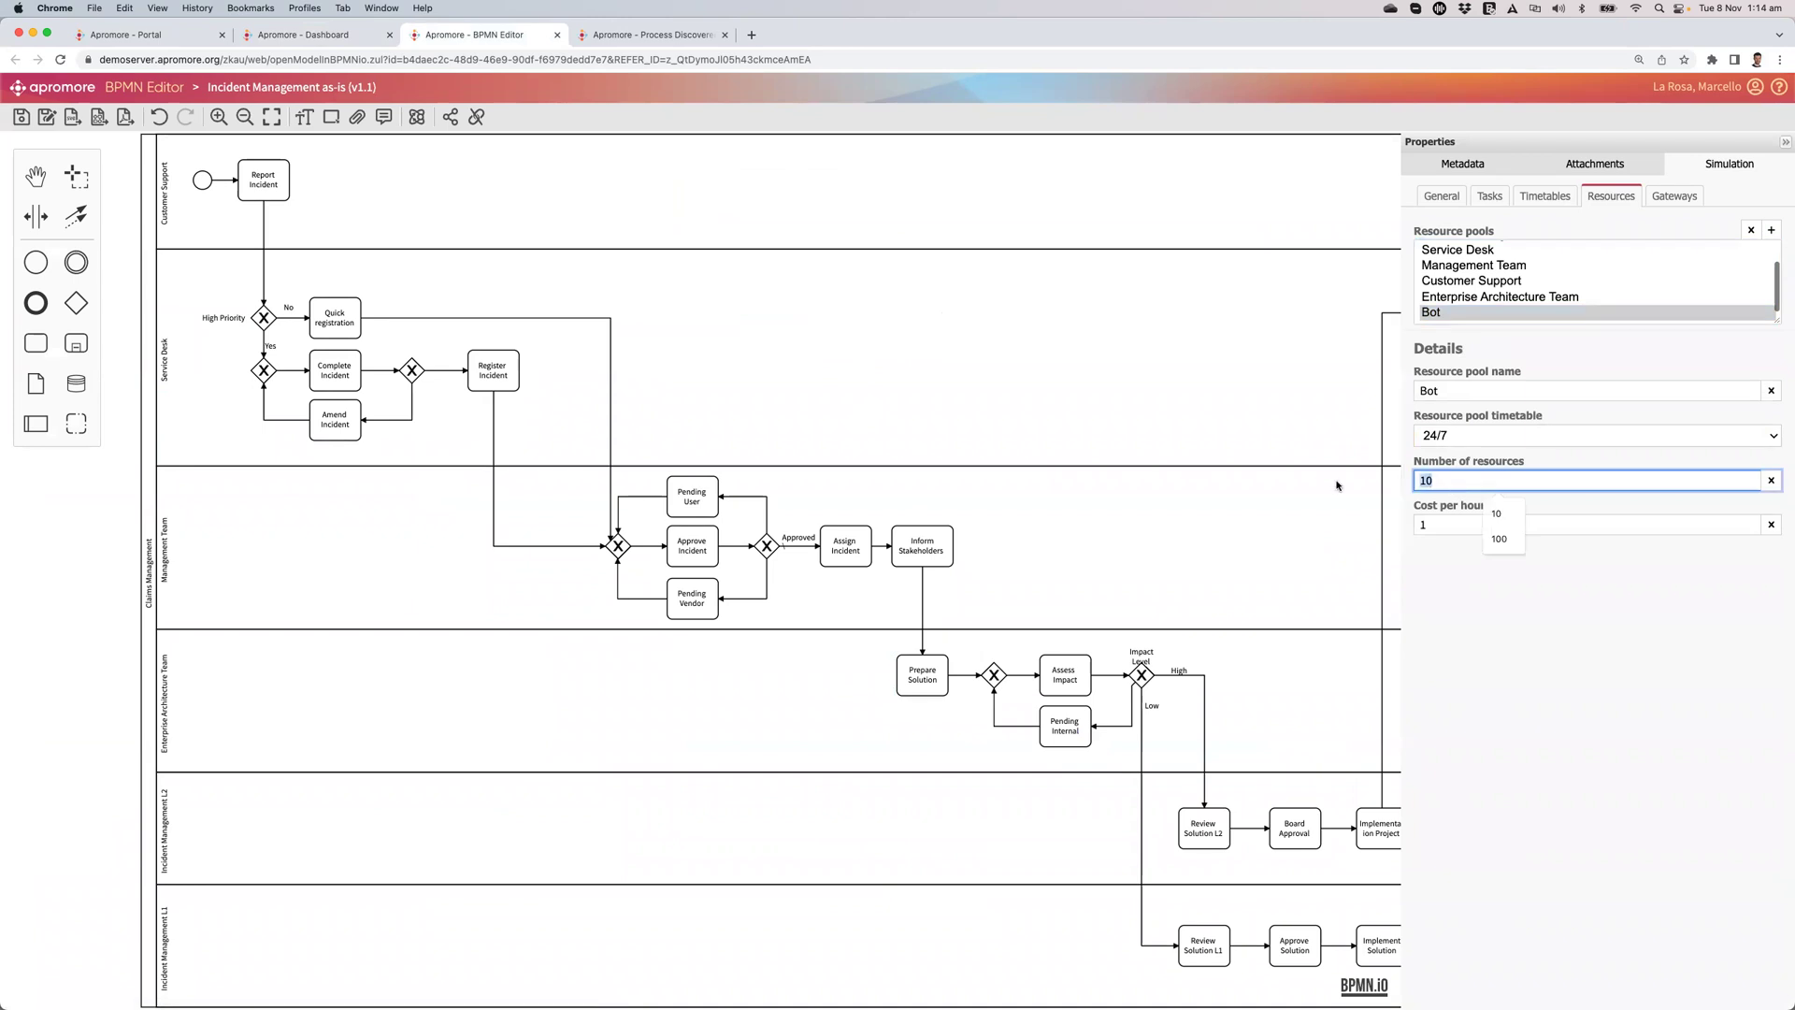
text(5)
click(1243, 430)
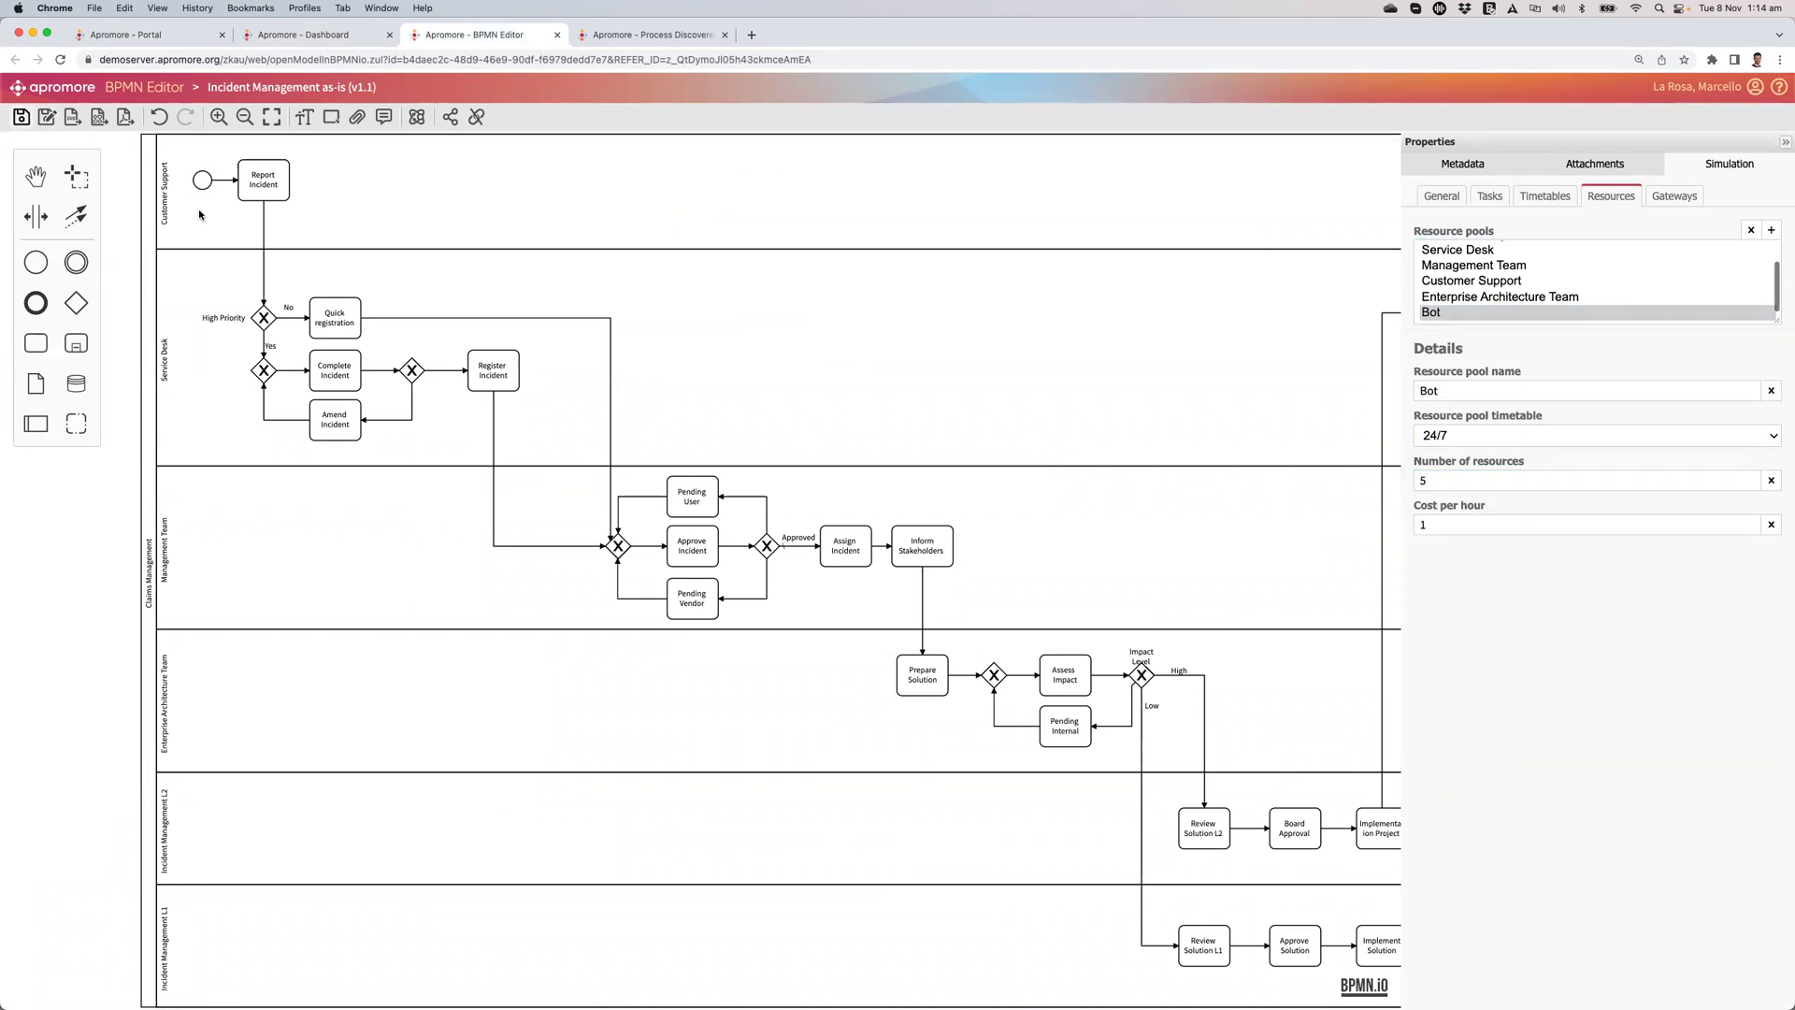
click(21, 117)
click(875, 538)
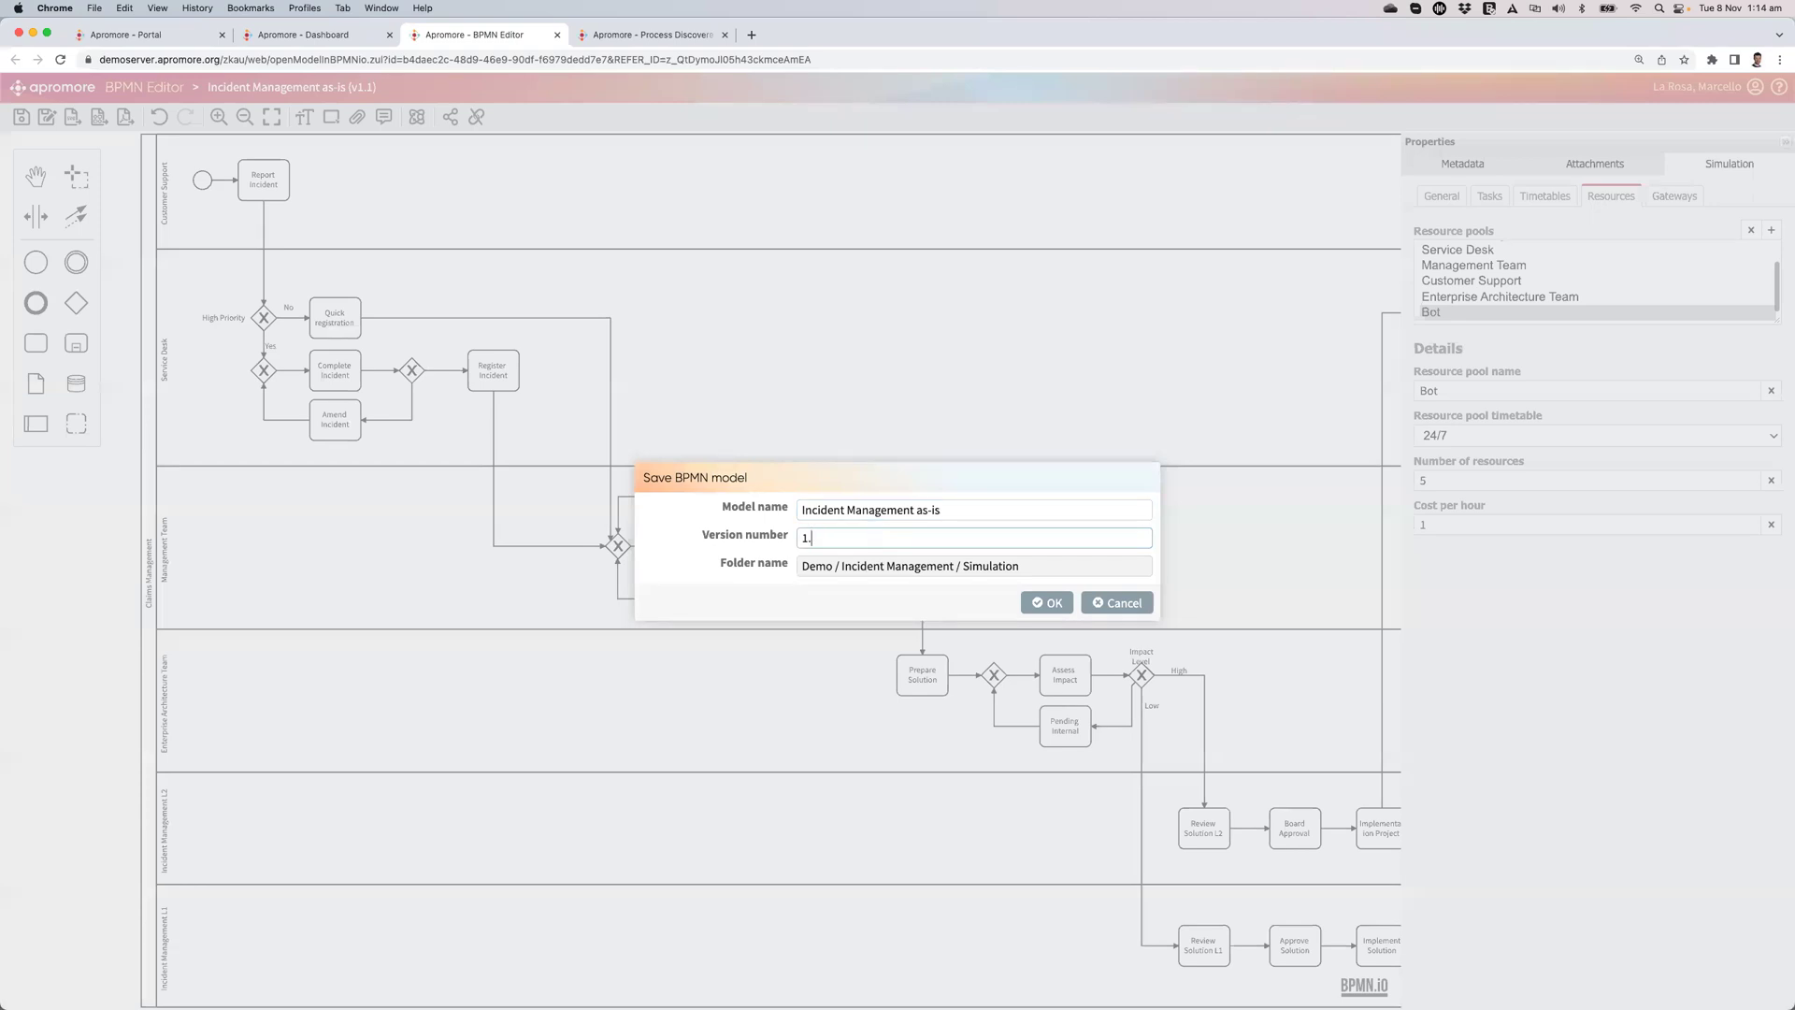
Save the model as version 1.2, then simulate it and save the log as 'WHAT-IF (5 Bots)'
text(2)
click(1047, 603)
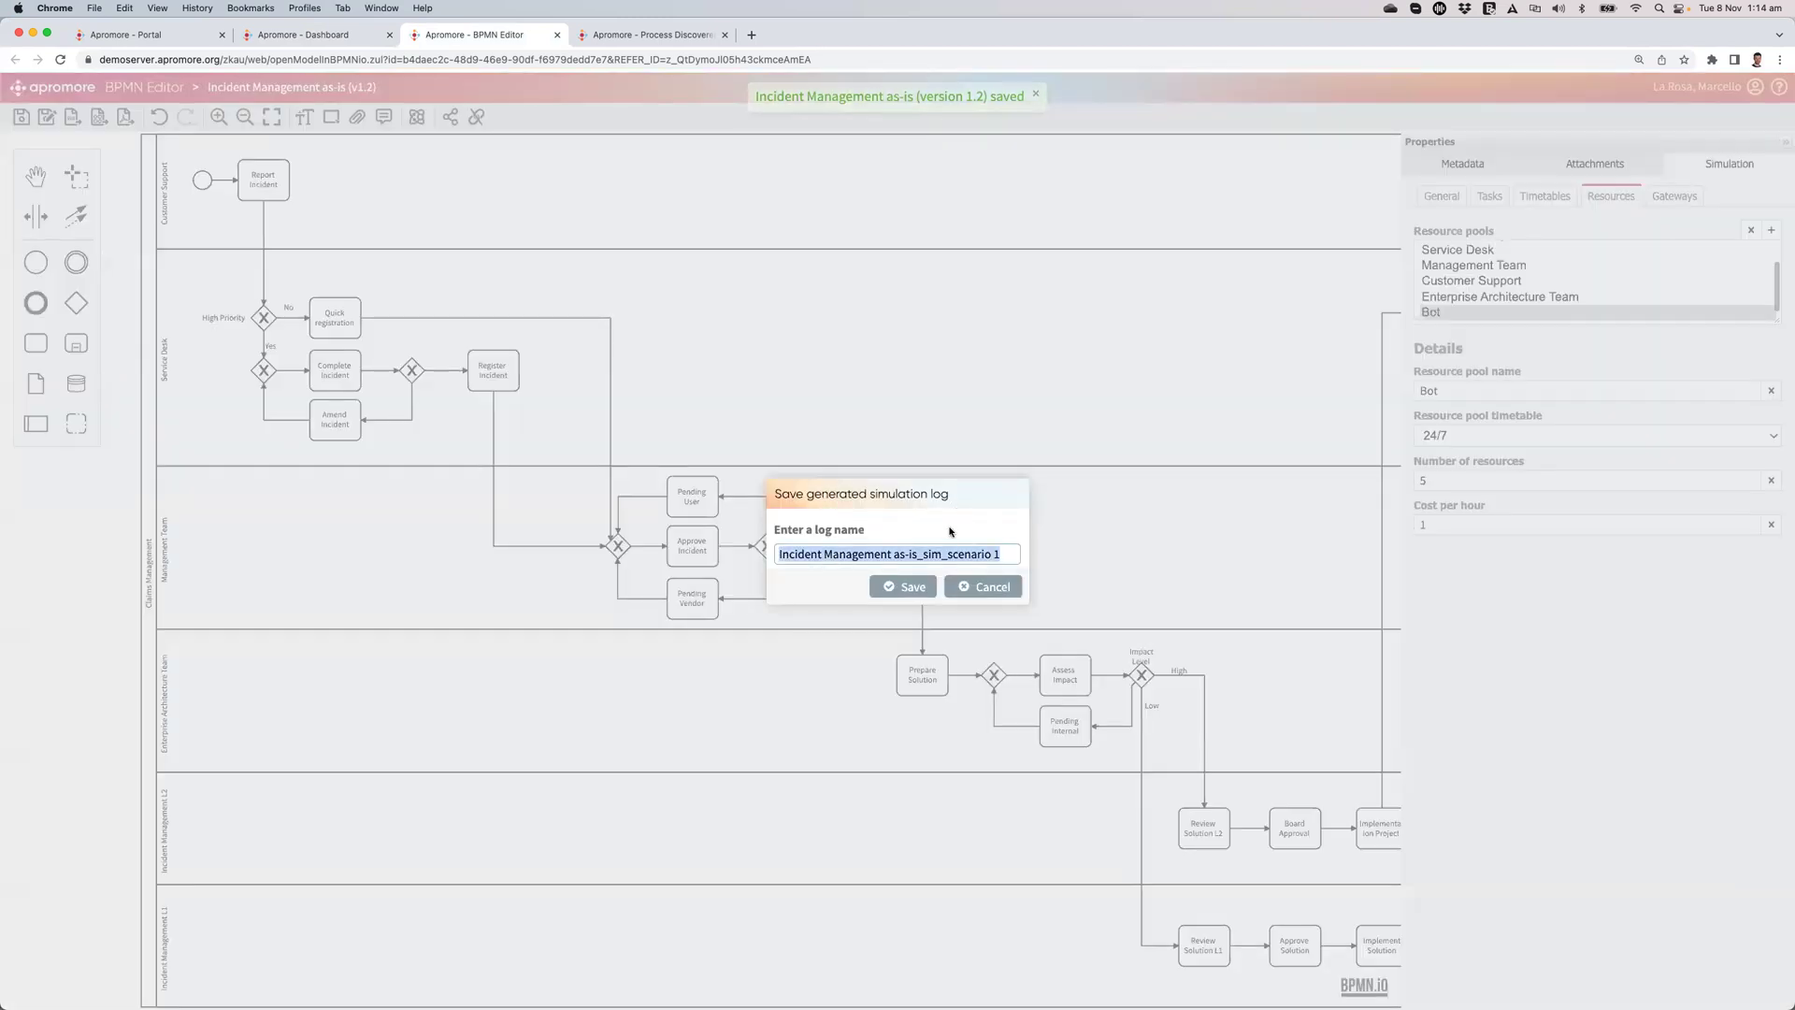
text(WHAT-IF ()
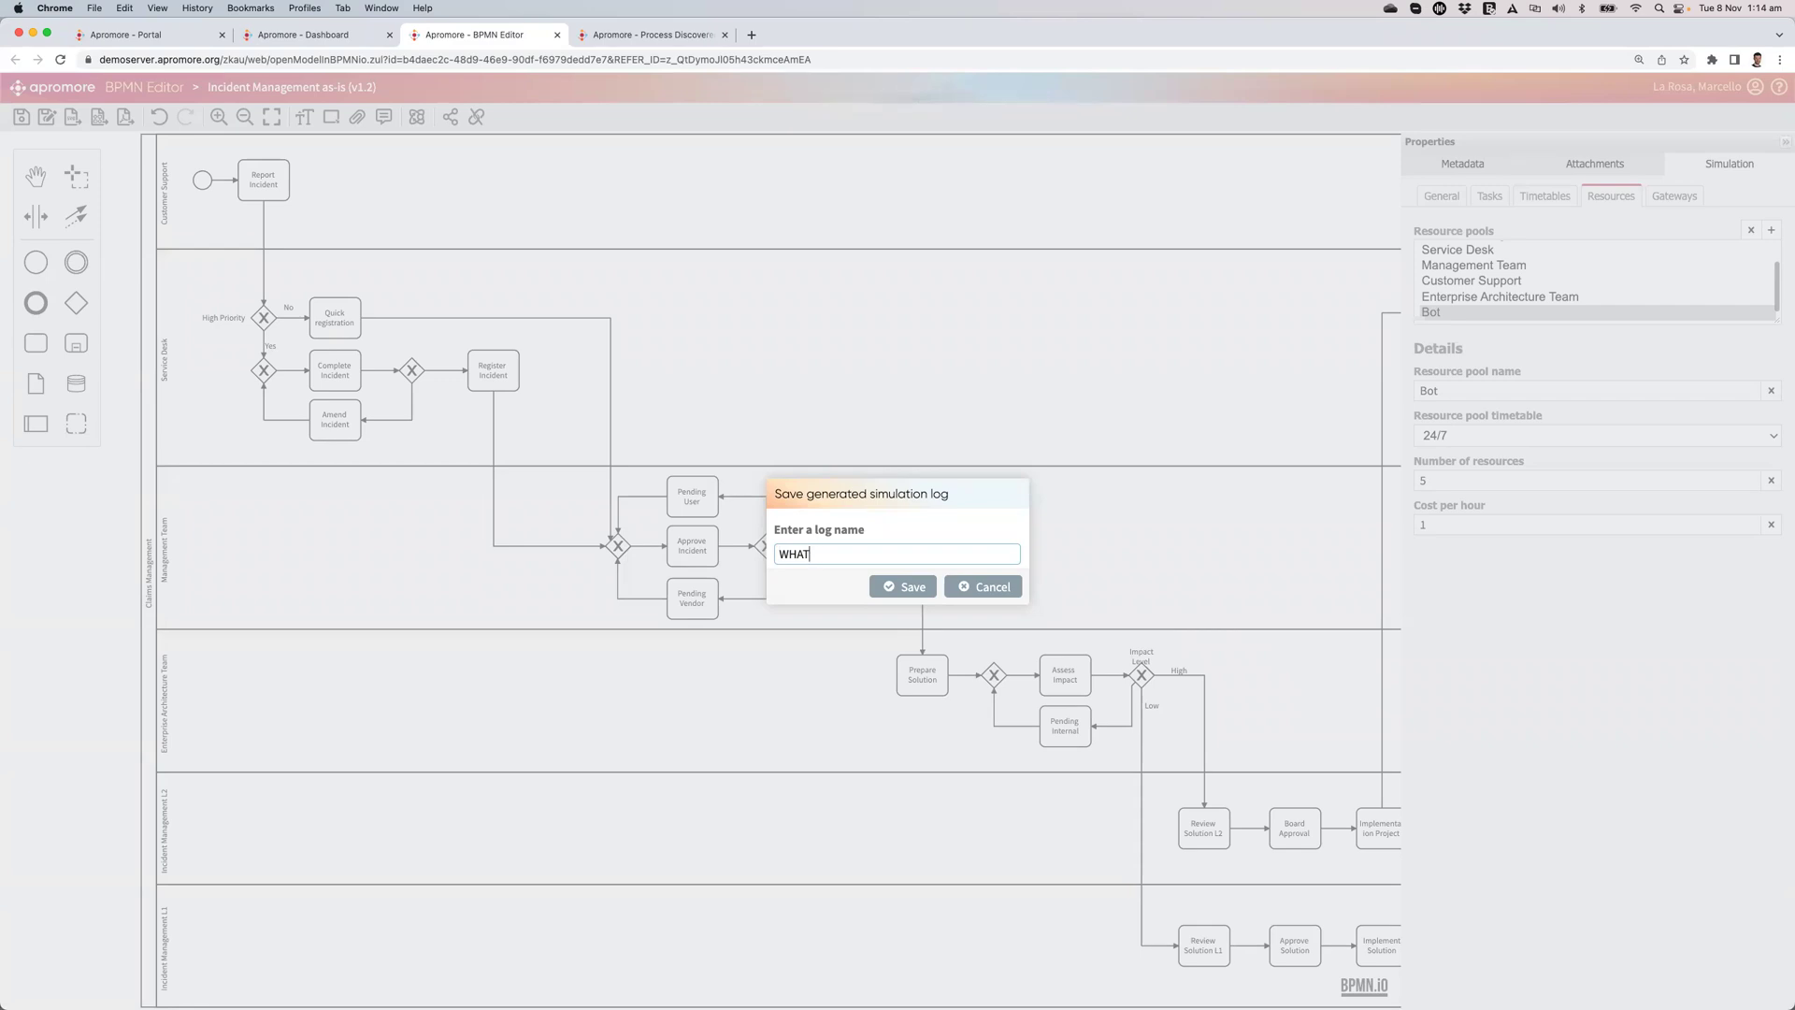
text(5 Bots))
click(911, 591)
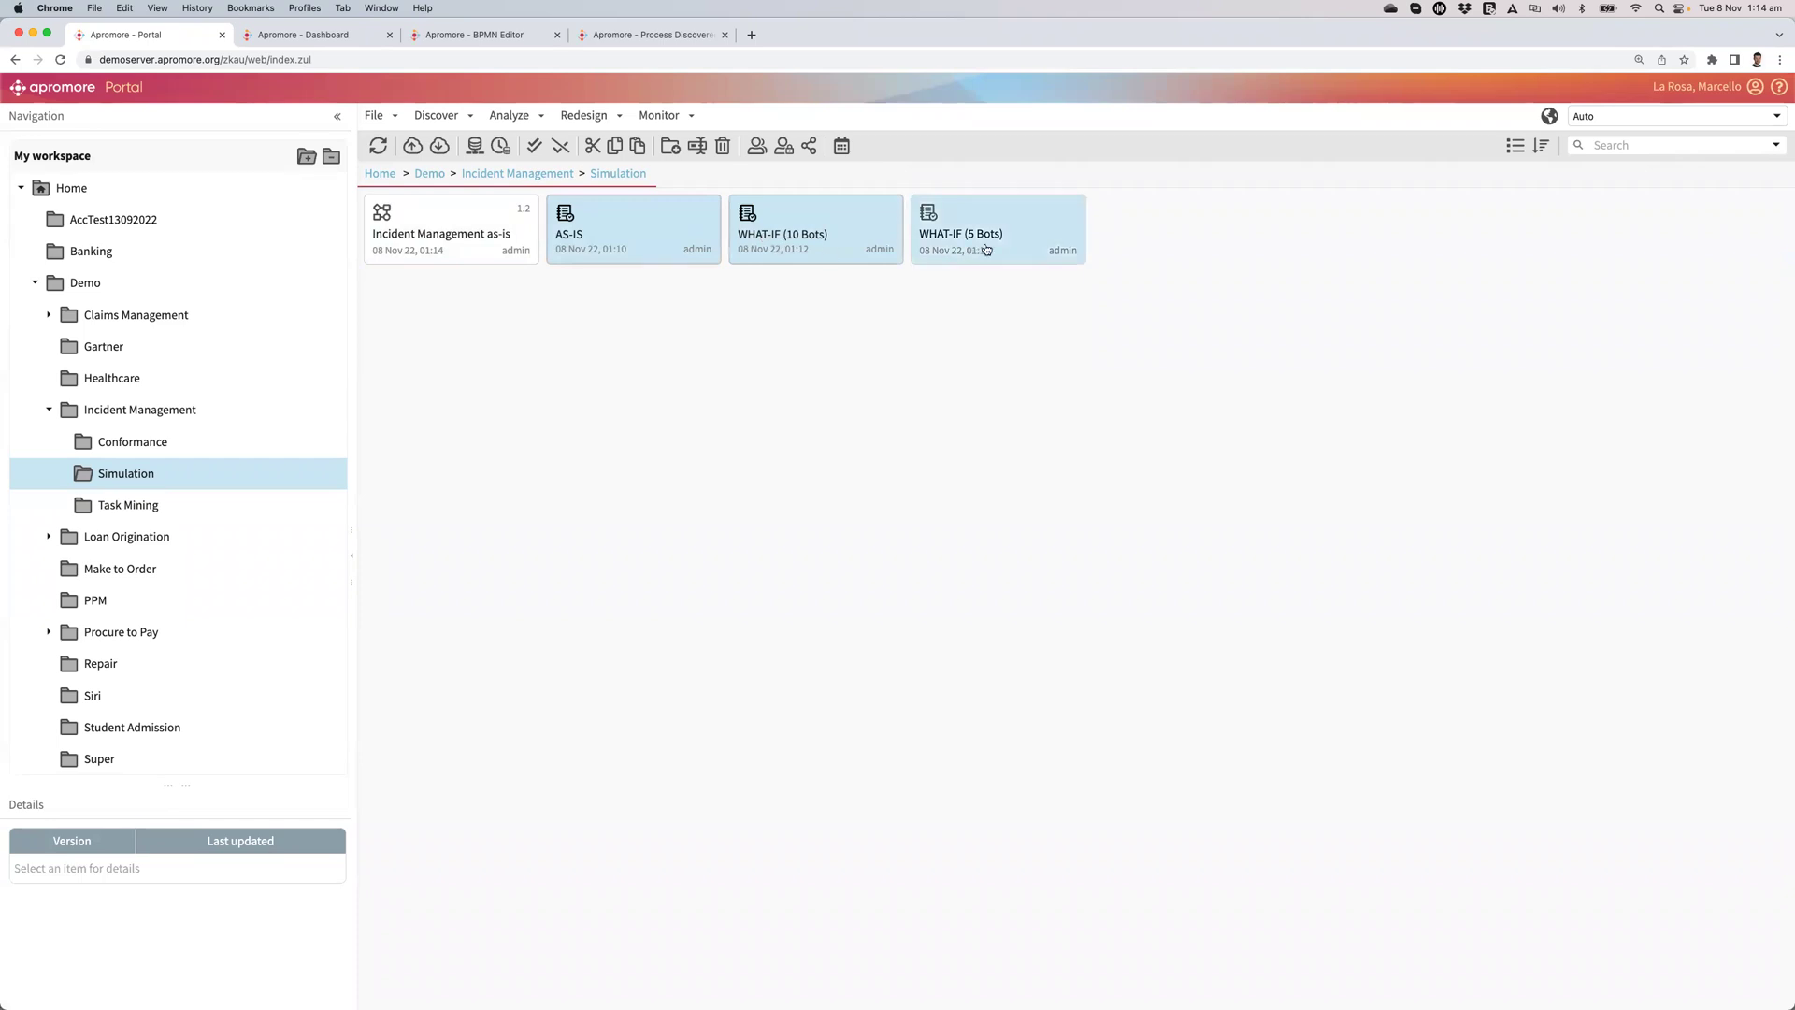
Launch a dashboard for the AS-IS, WHAT-IF (10 Bots) and WHAT-IF (5 Bots) logs
right_click(1008, 245)
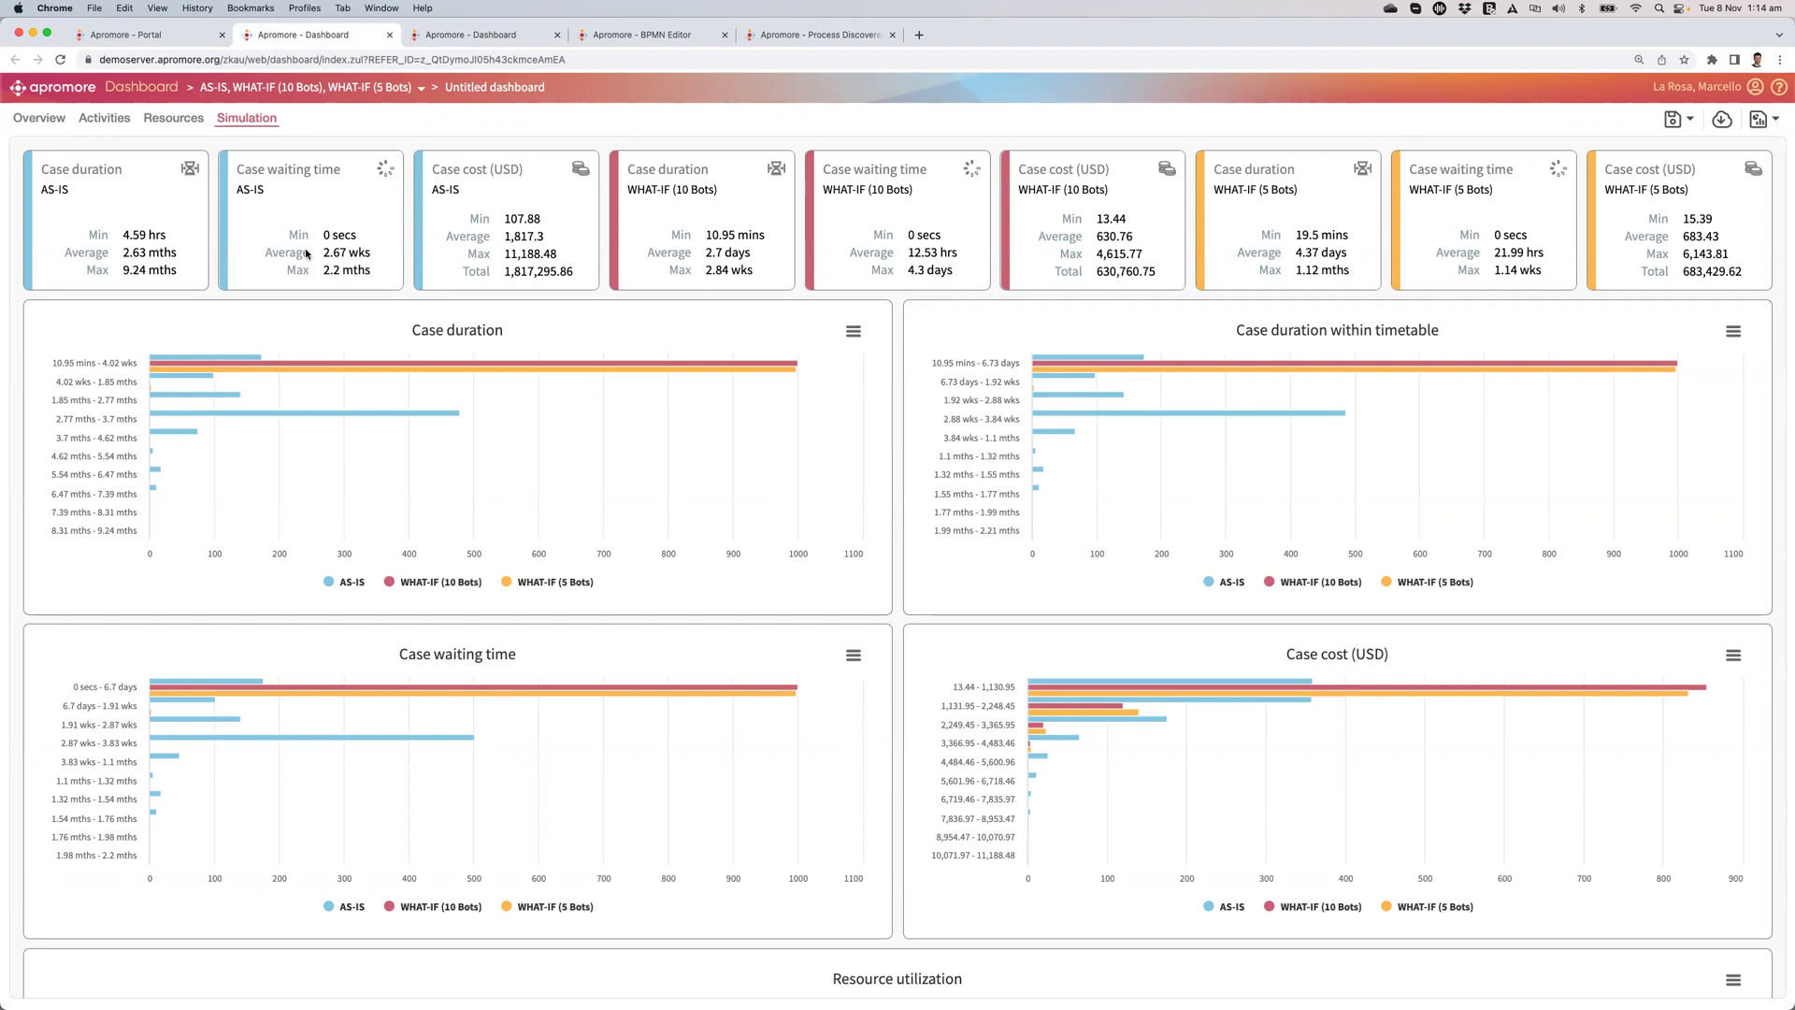
Scroll the three-log comparison dashboard down to the Work-in-Progress chart
scroll(305, 252, down, 2)
scroll(187, 262, up, 2)
scroll(156, 263, down, 2)
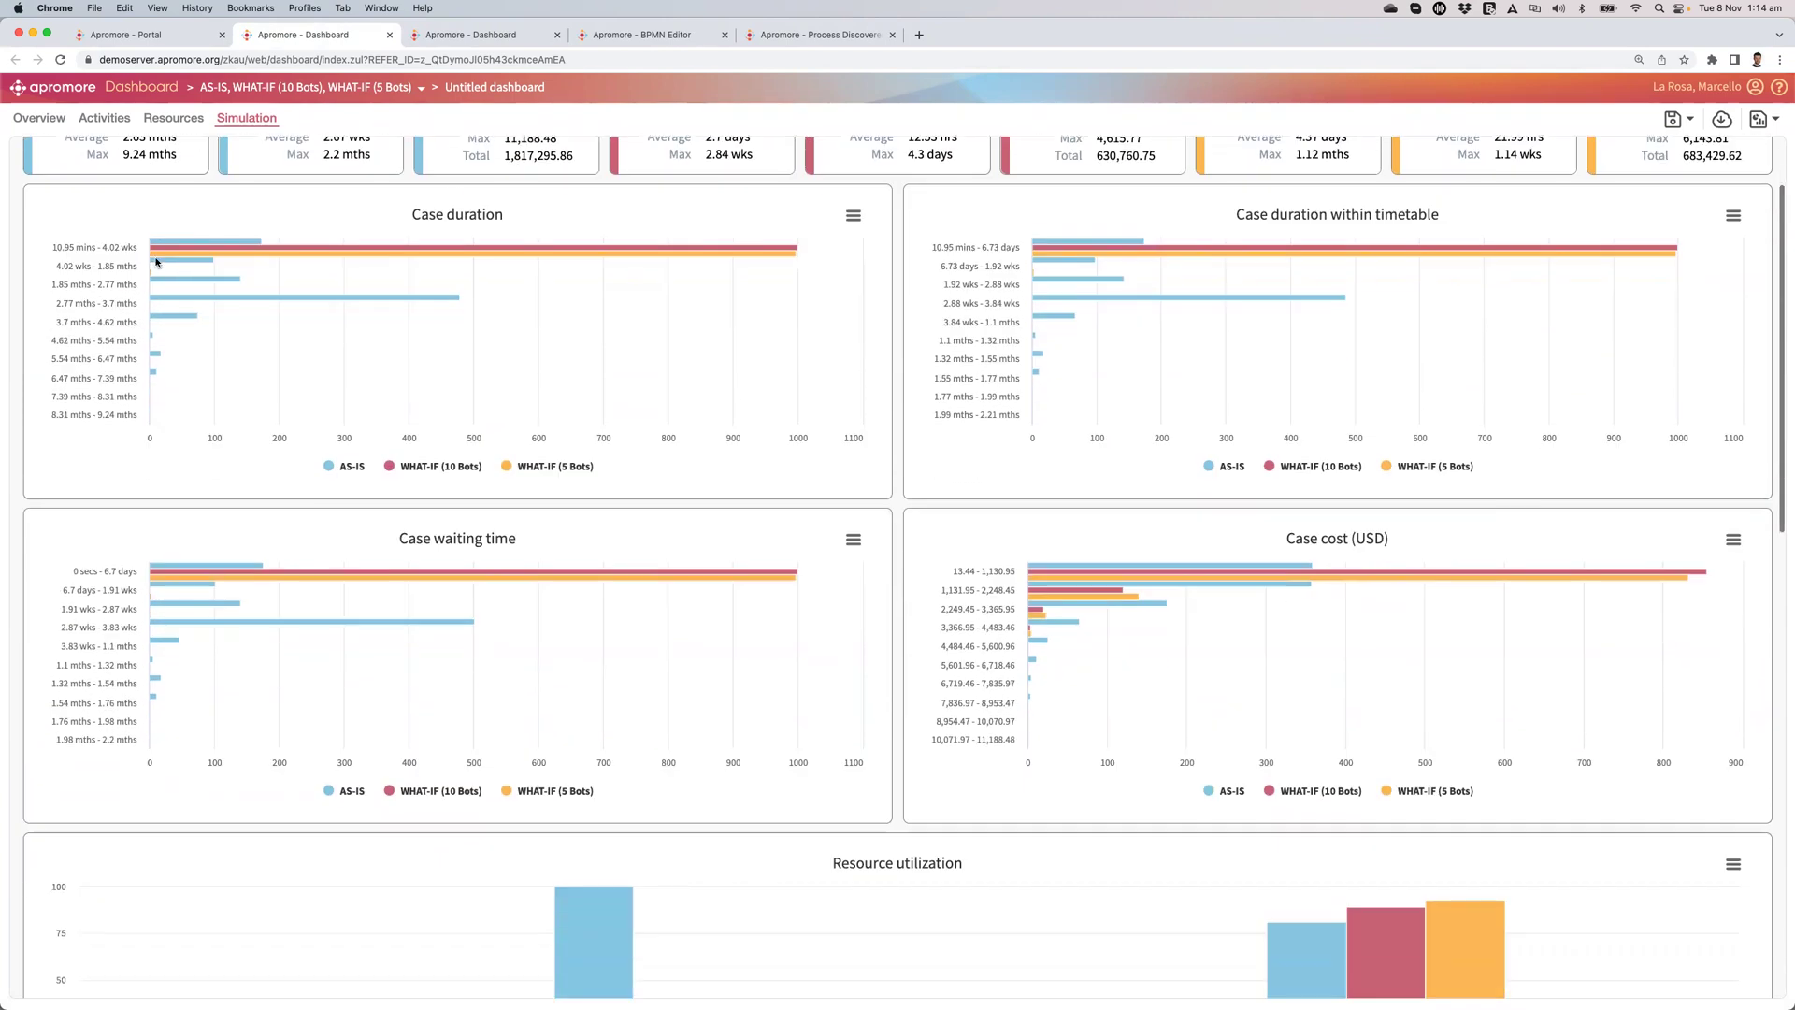
scroll(157, 263, down, 8)
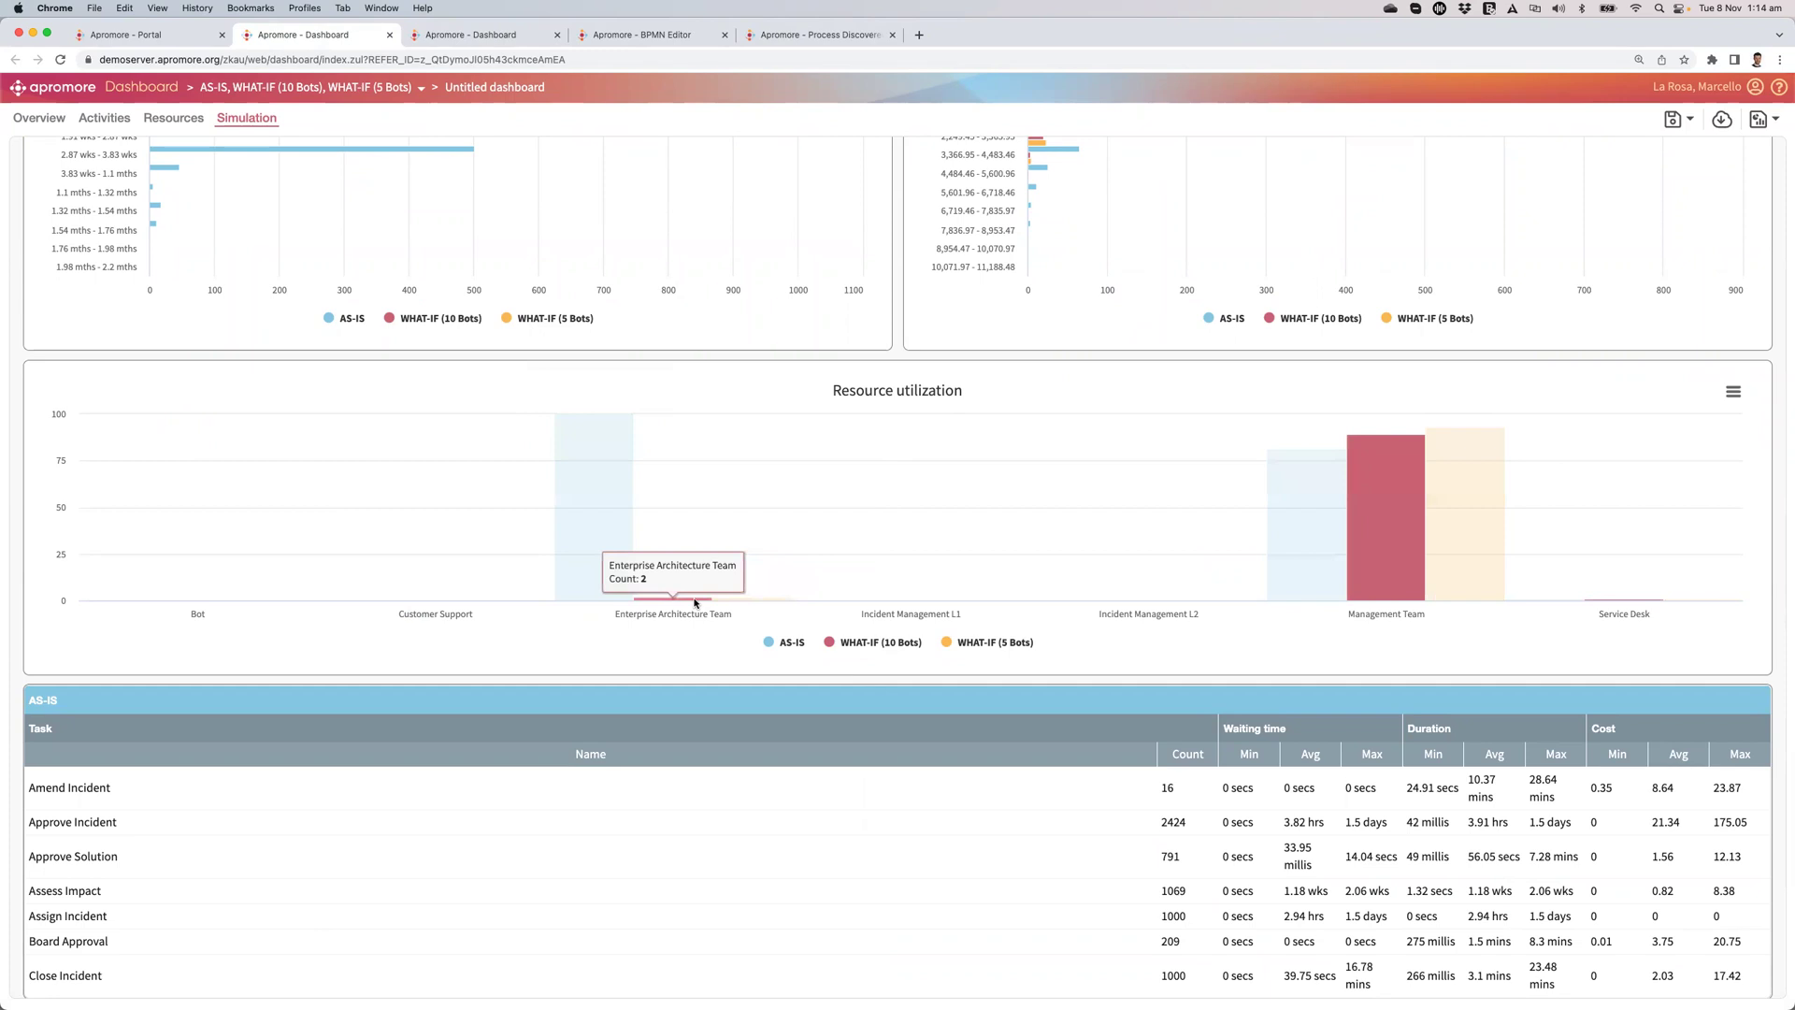
mouse_move(718, 602)
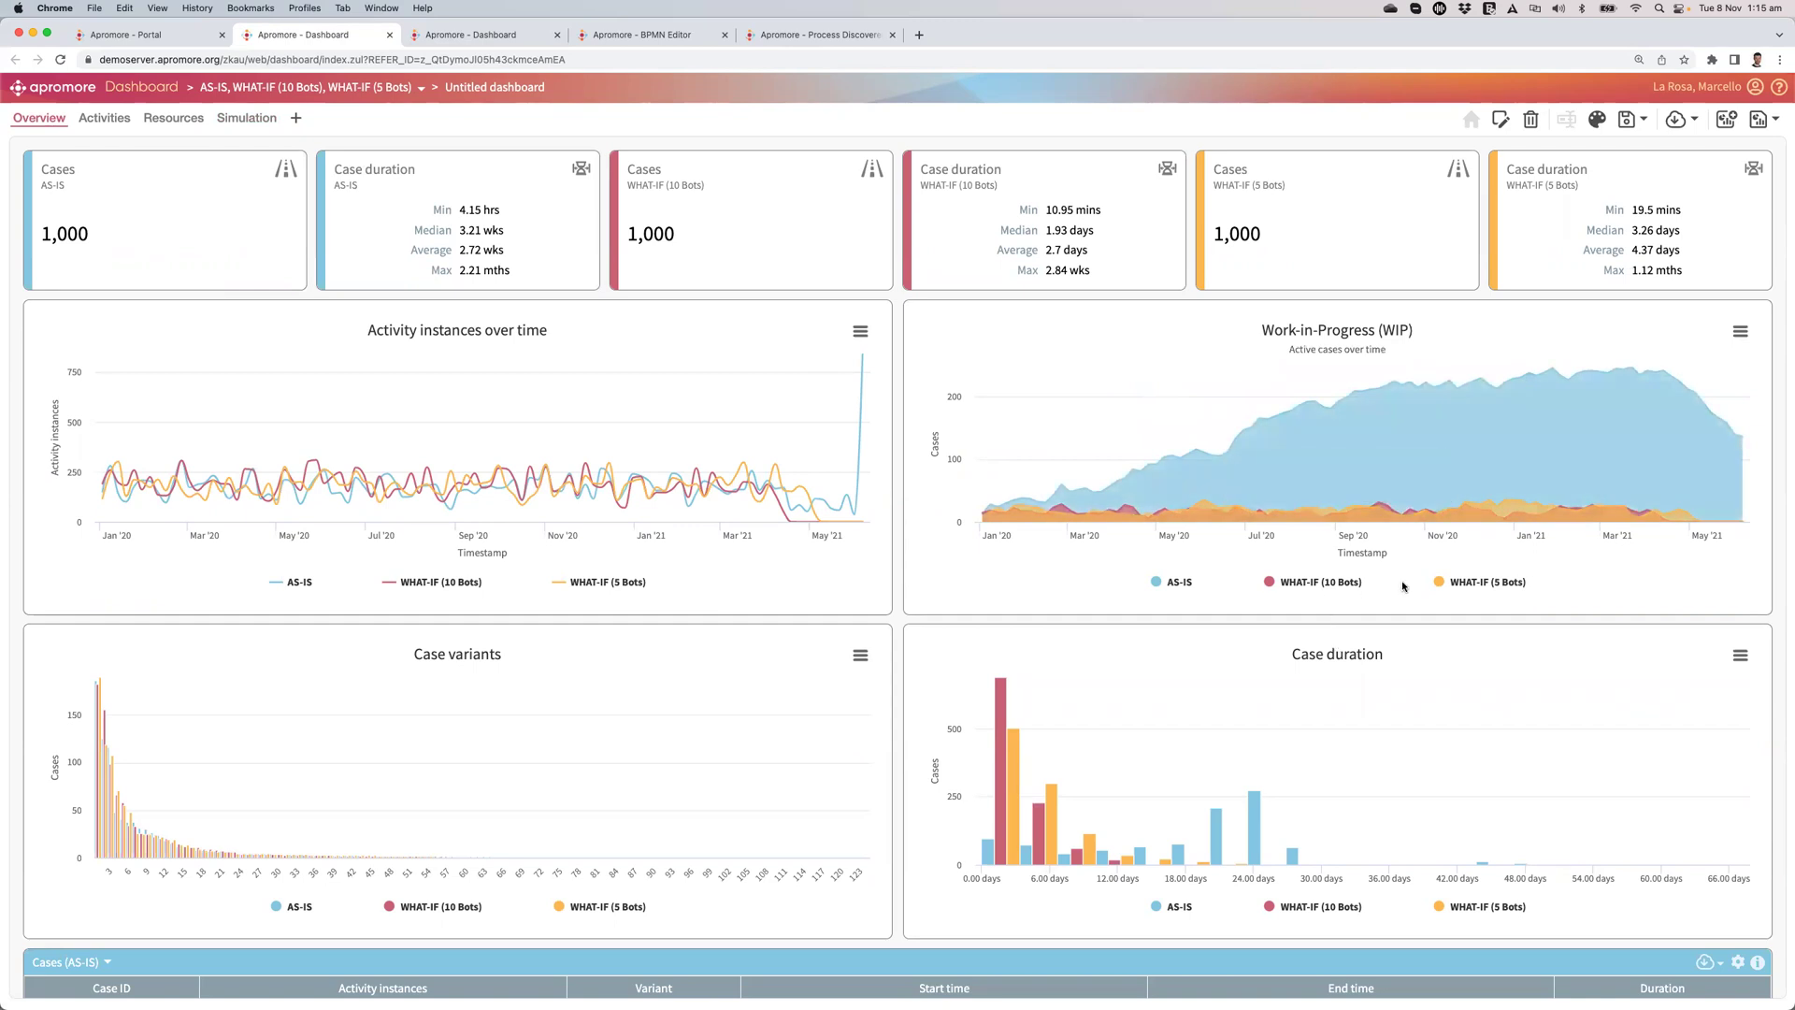
Toggle the WHAT-IF (5 Bots) and AS-IS series off and back on, leaving all three logs plotted
click(1482, 581)
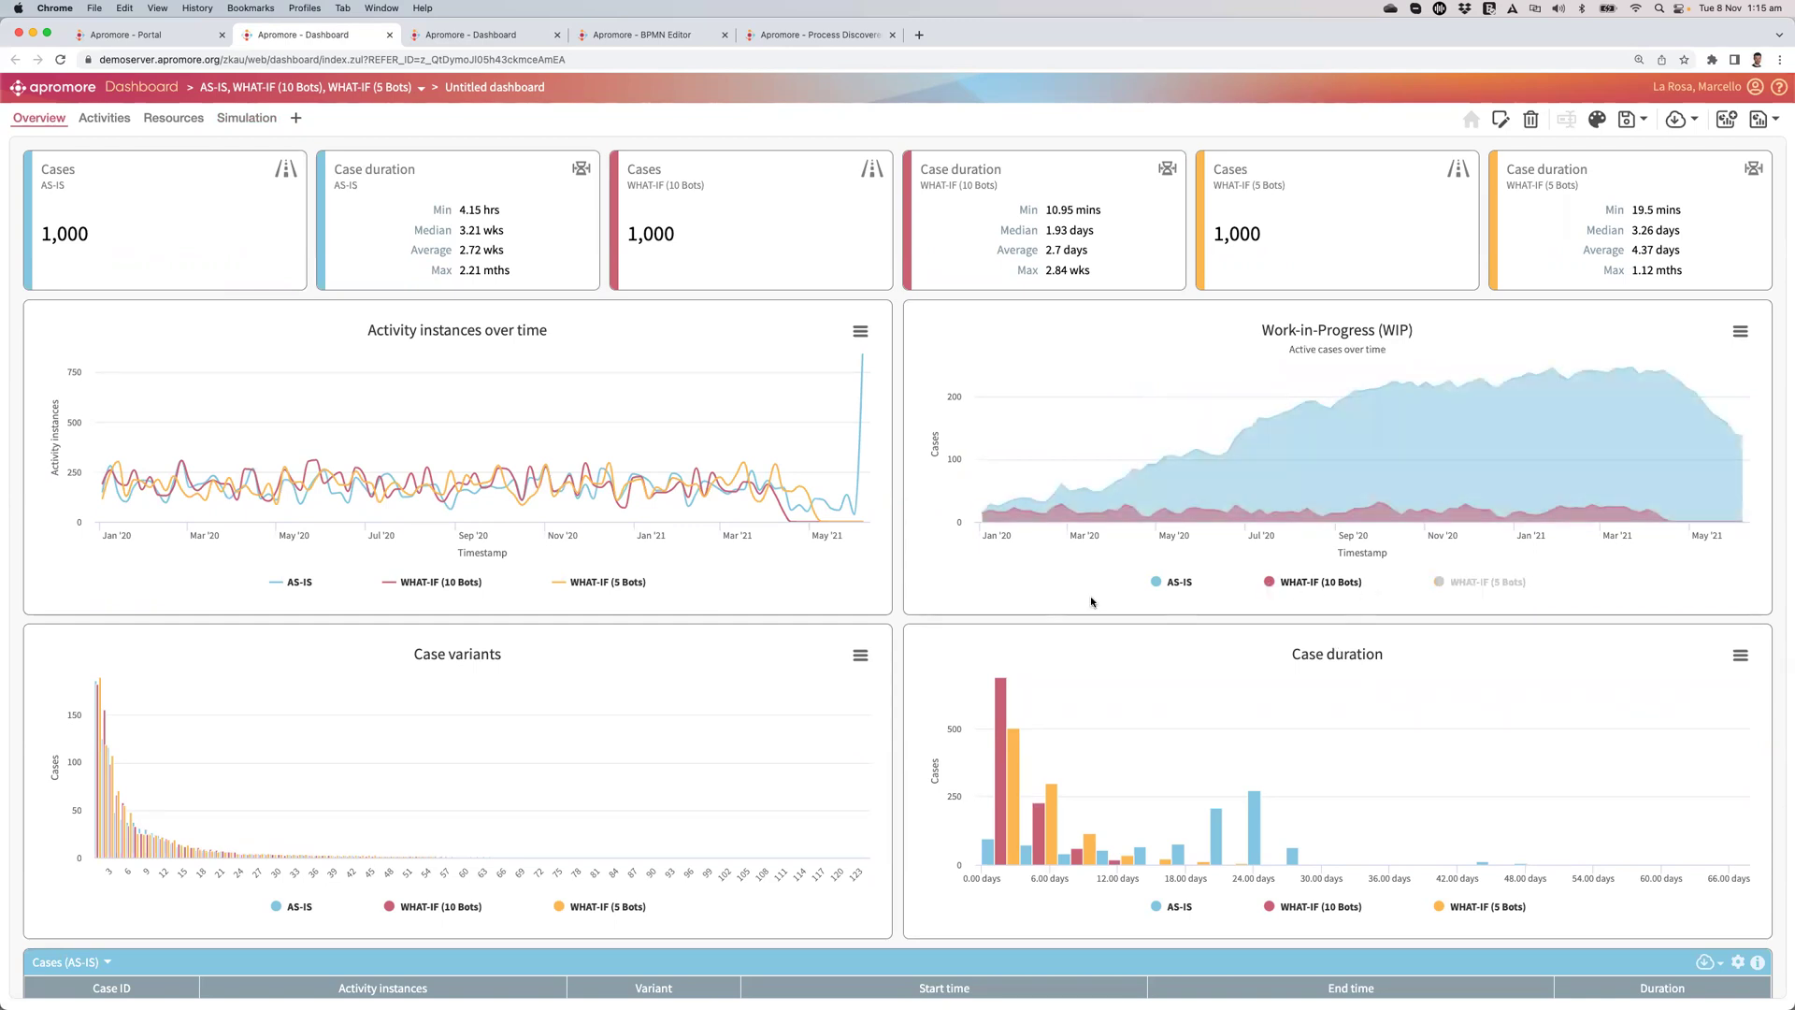
click(1158, 585)
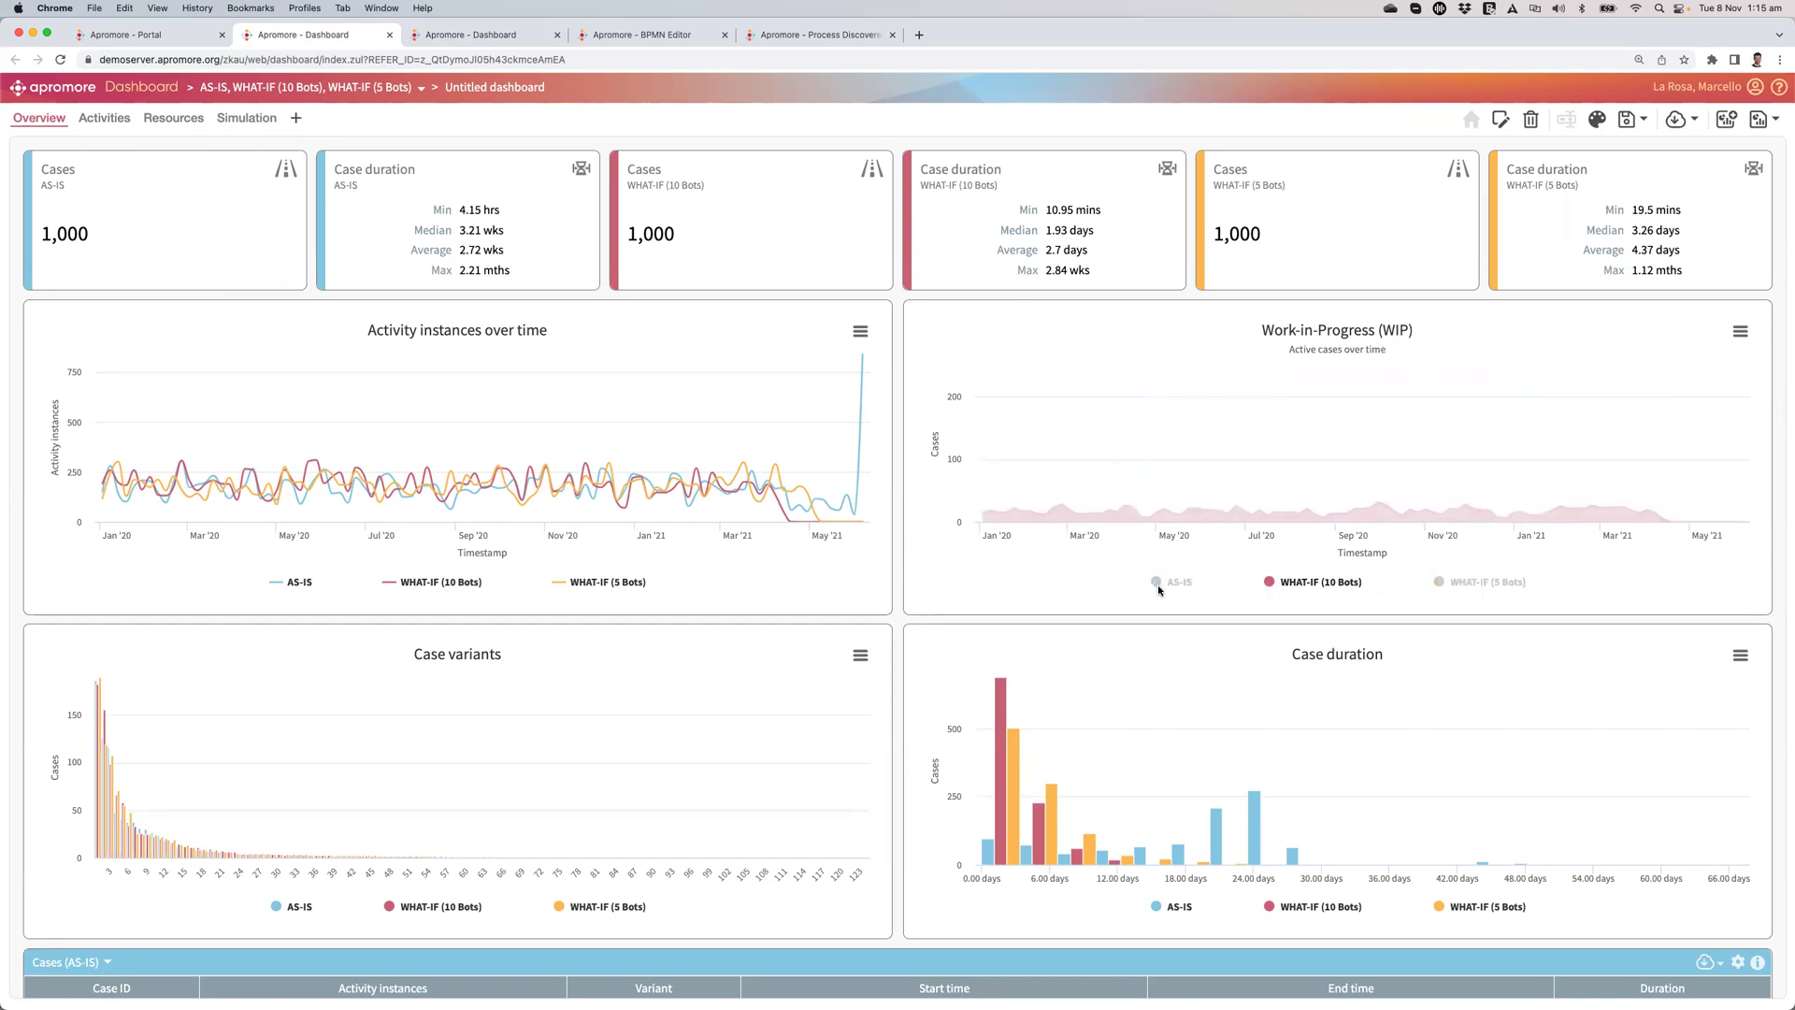
click(1441, 583)
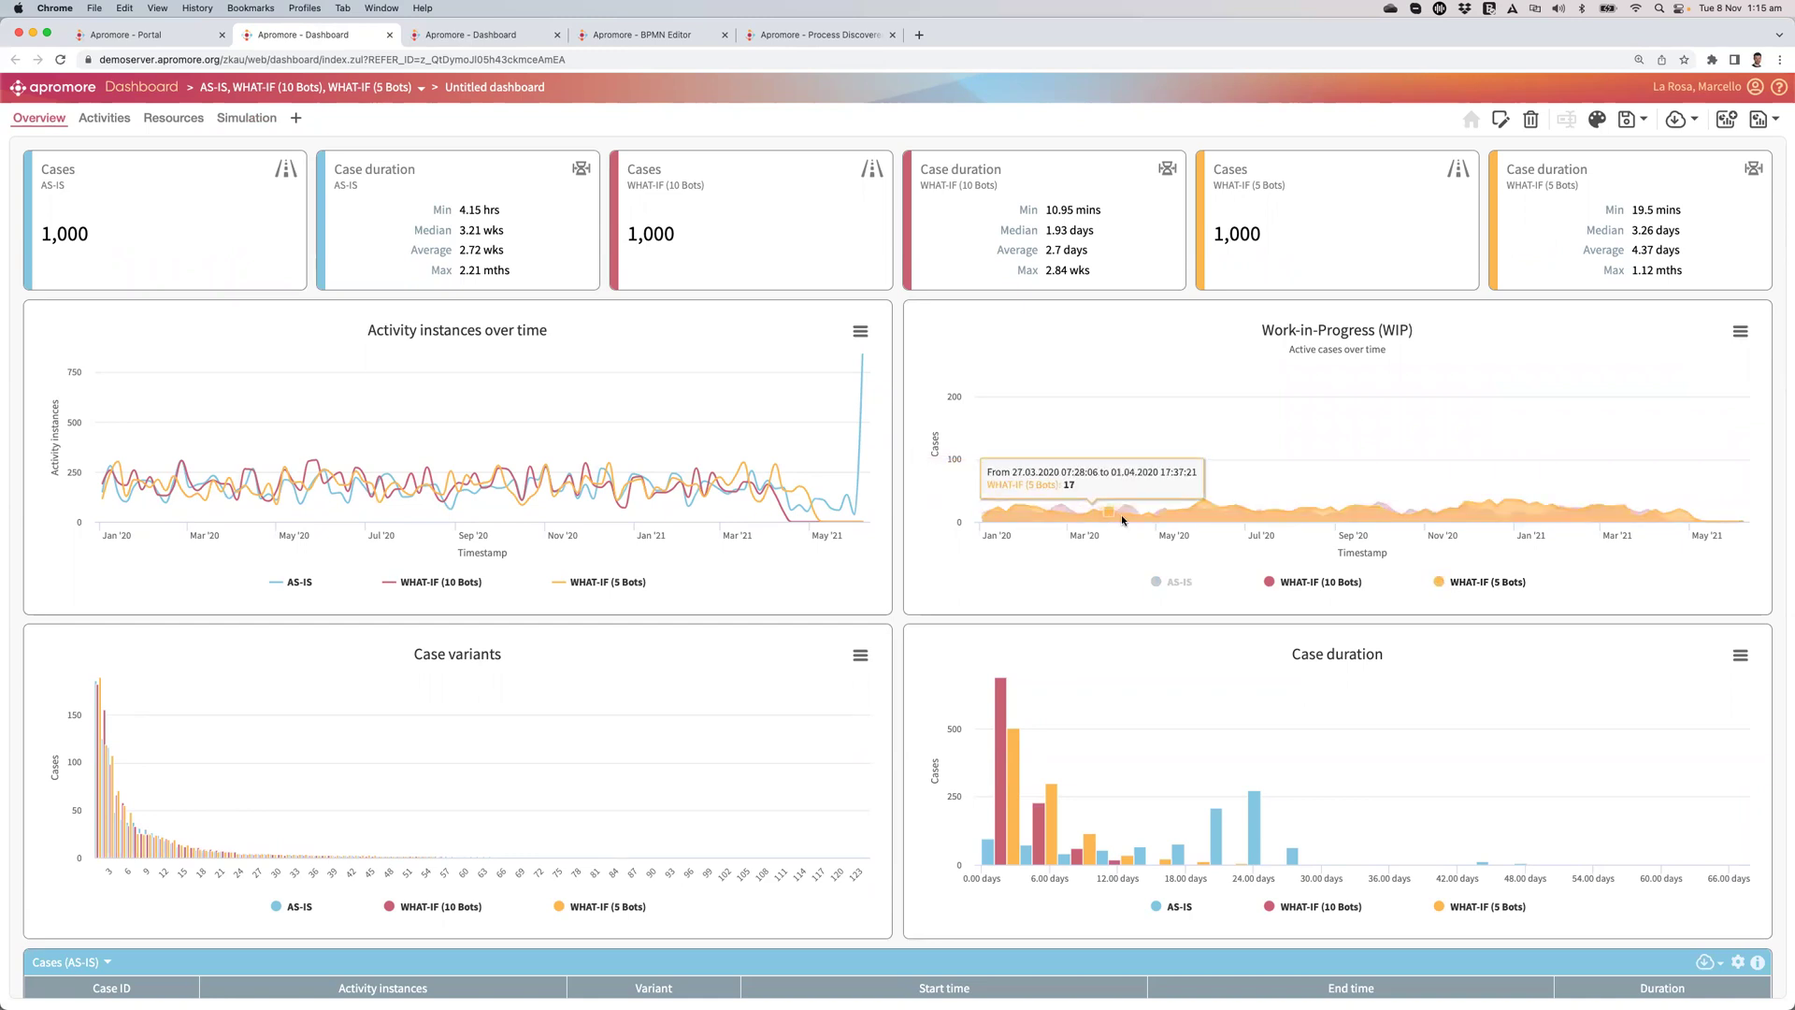
scroll(1290, 528, up, 8)
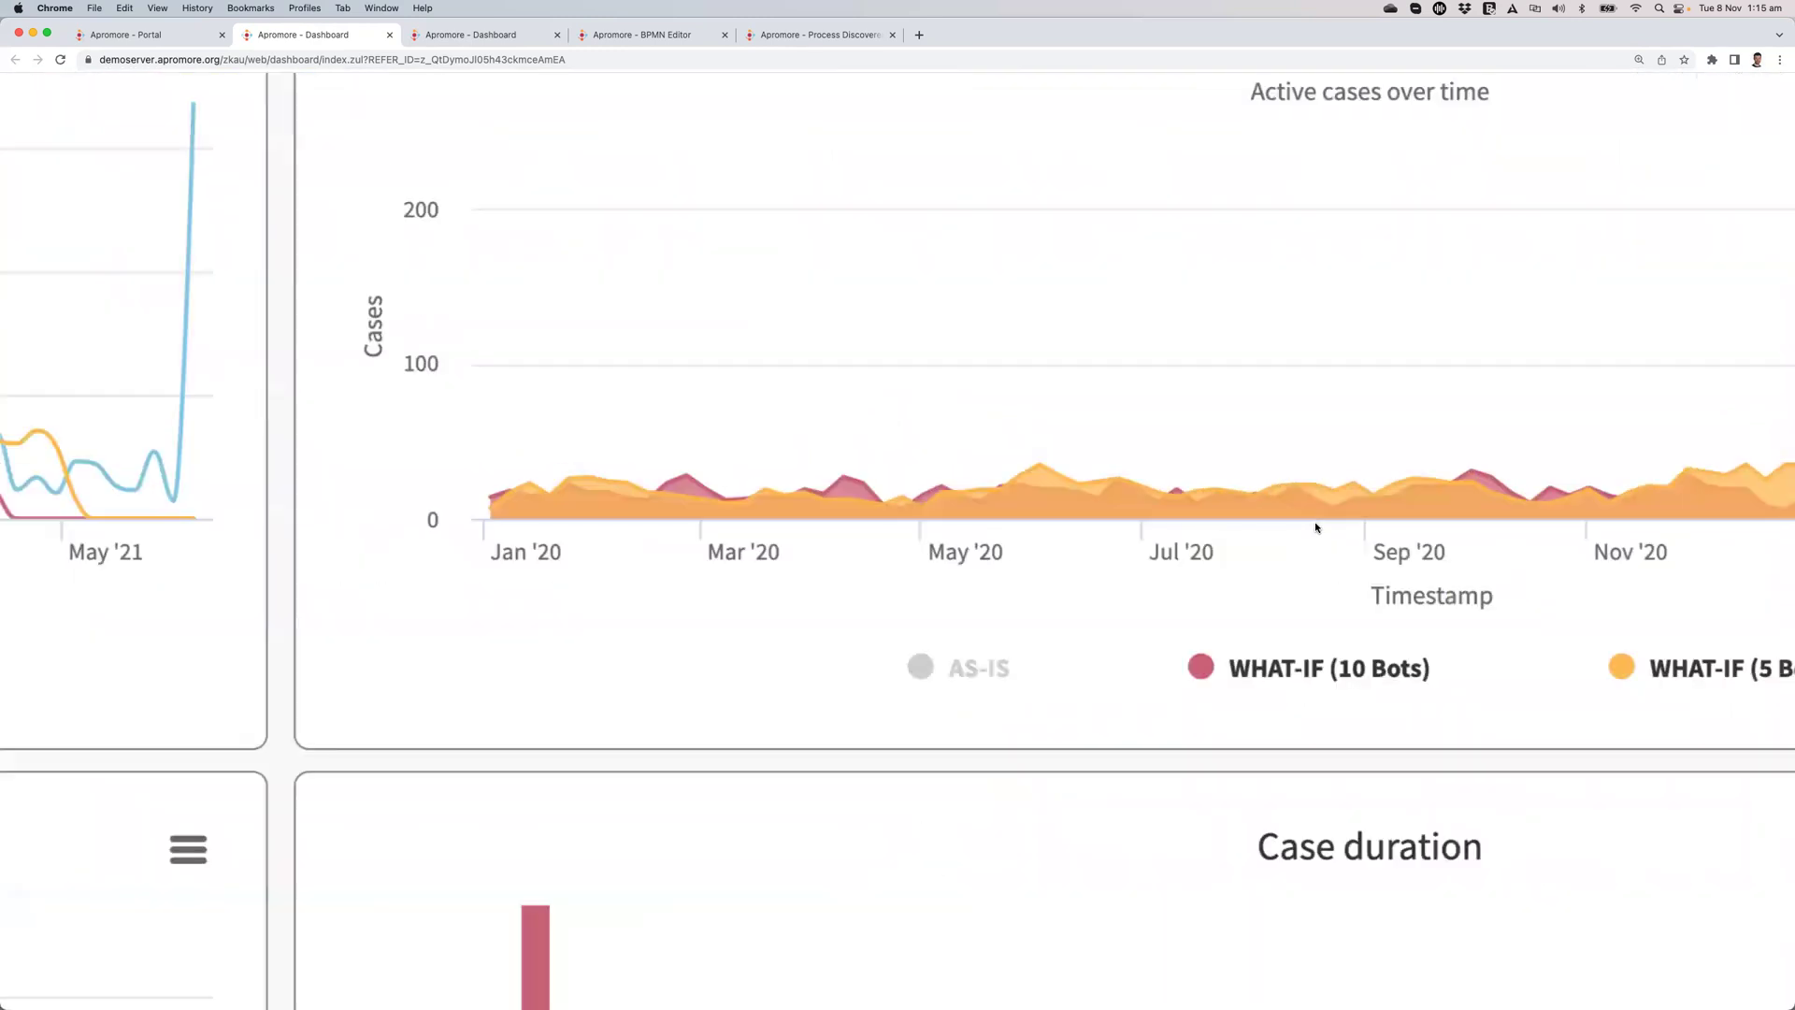
scroll(1316, 527, down, 8)
scroll(1244, 578, down, 5)
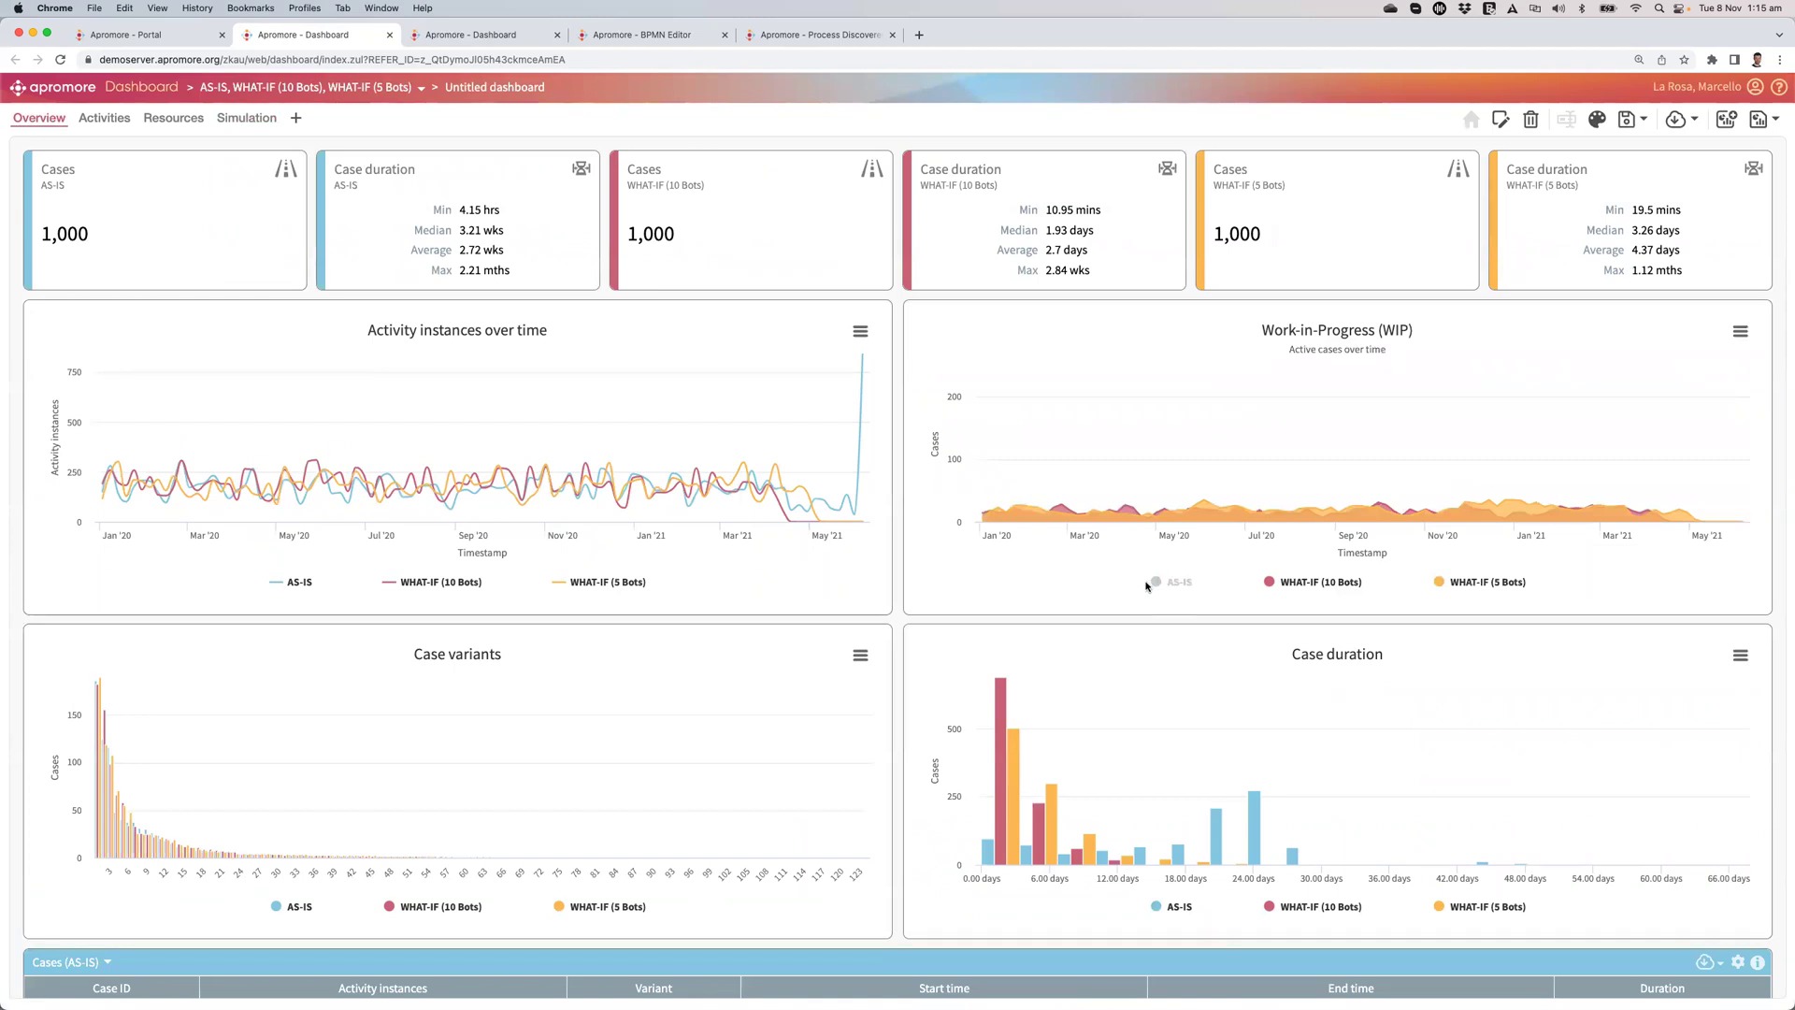
click(1156, 581)
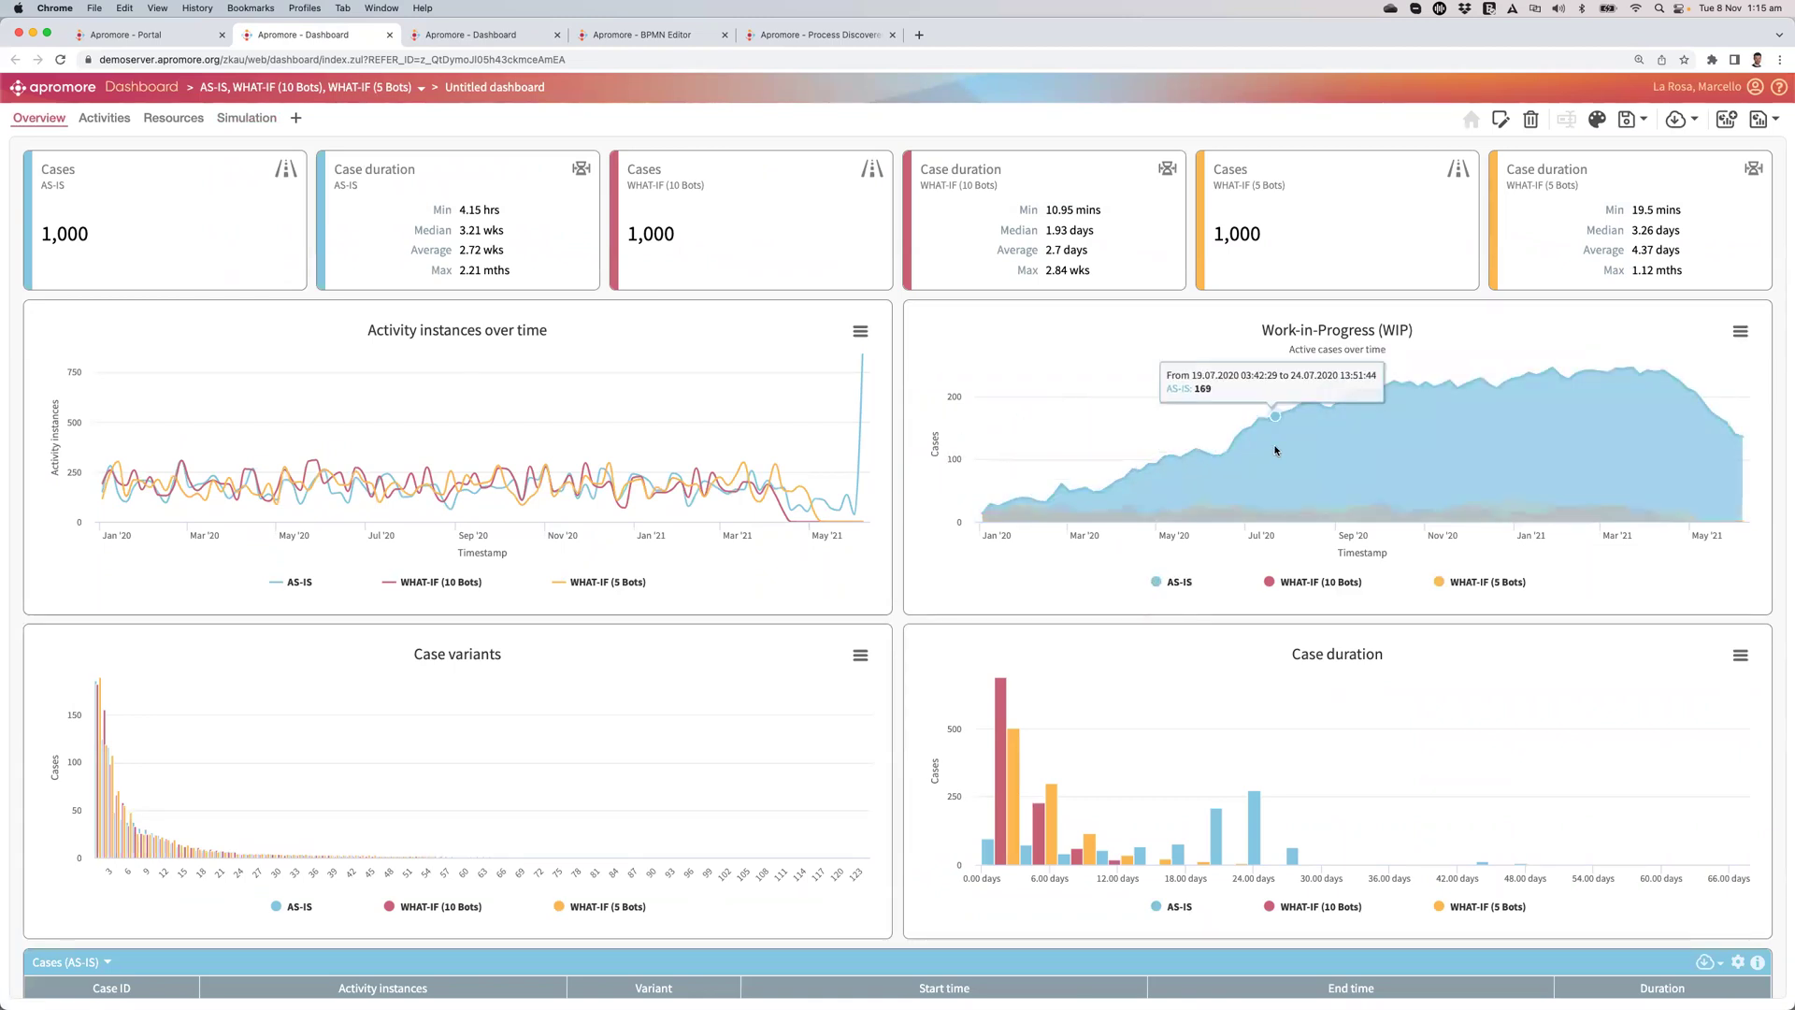